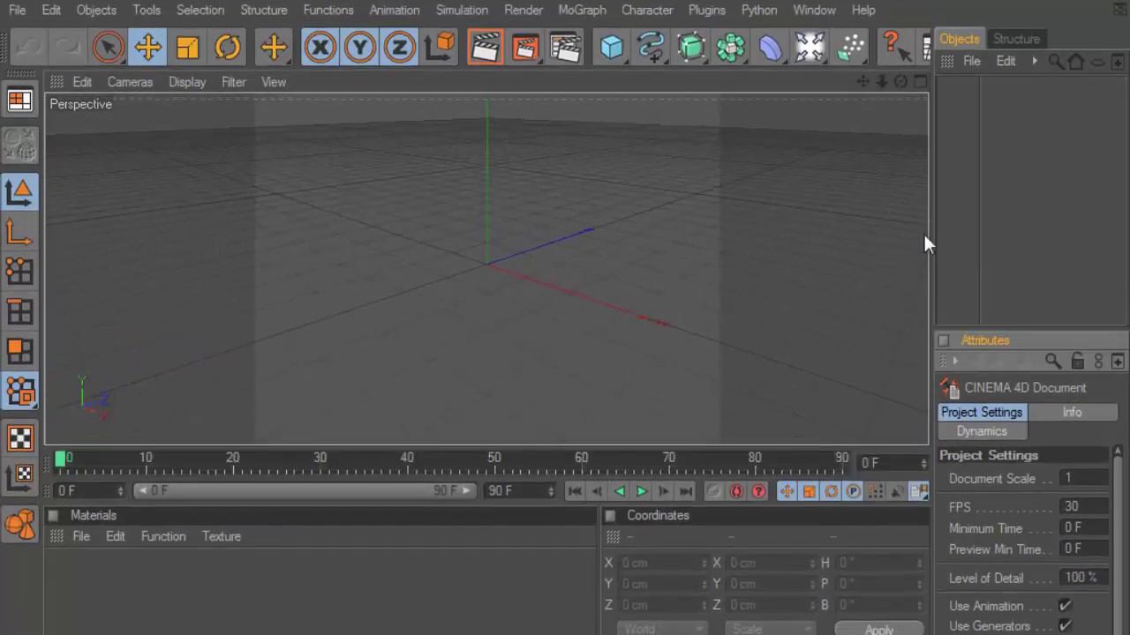
- Drag the viewport splitter left to widen the Objects and Attributes panels
{"action": "left_click_drag", "start_coordinate": [942, 234], "coordinate": [816, 239]}
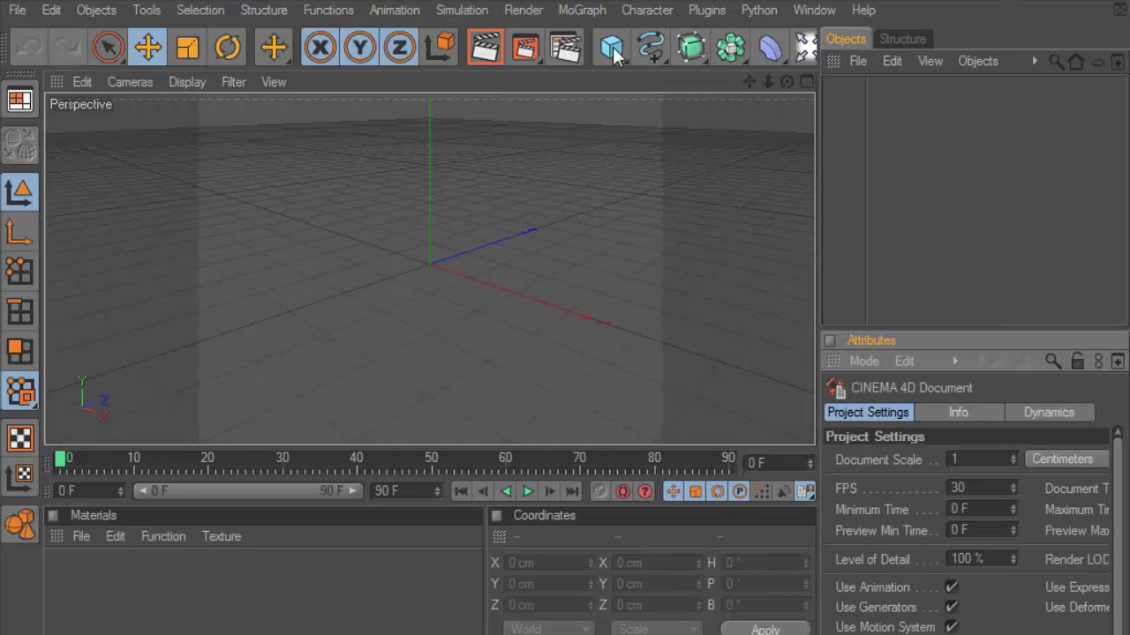
- Add a Plane and set its orientation to -Z so it stands upright
{"action": "left_click_drag", "start_coordinate": [613, 53], "coordinate": [781, 111]}
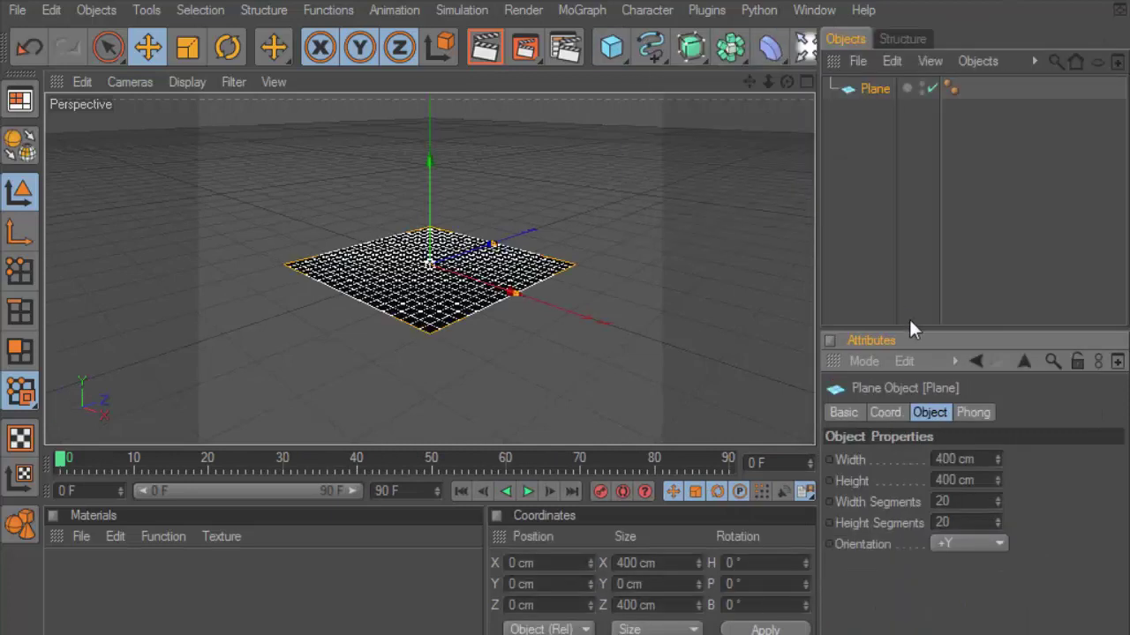
{"action": "left_click_drag", "start_coordinate": [920, 338], "coordinate": [920, 220]}
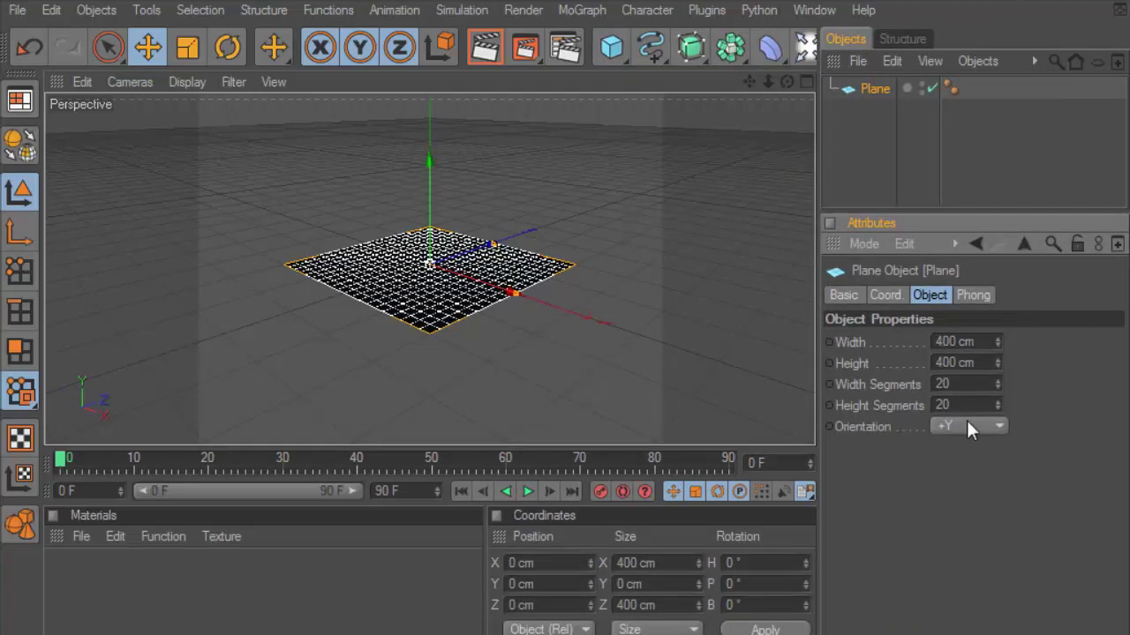
{"action": "left_click", "coordinate": [968, 429]}
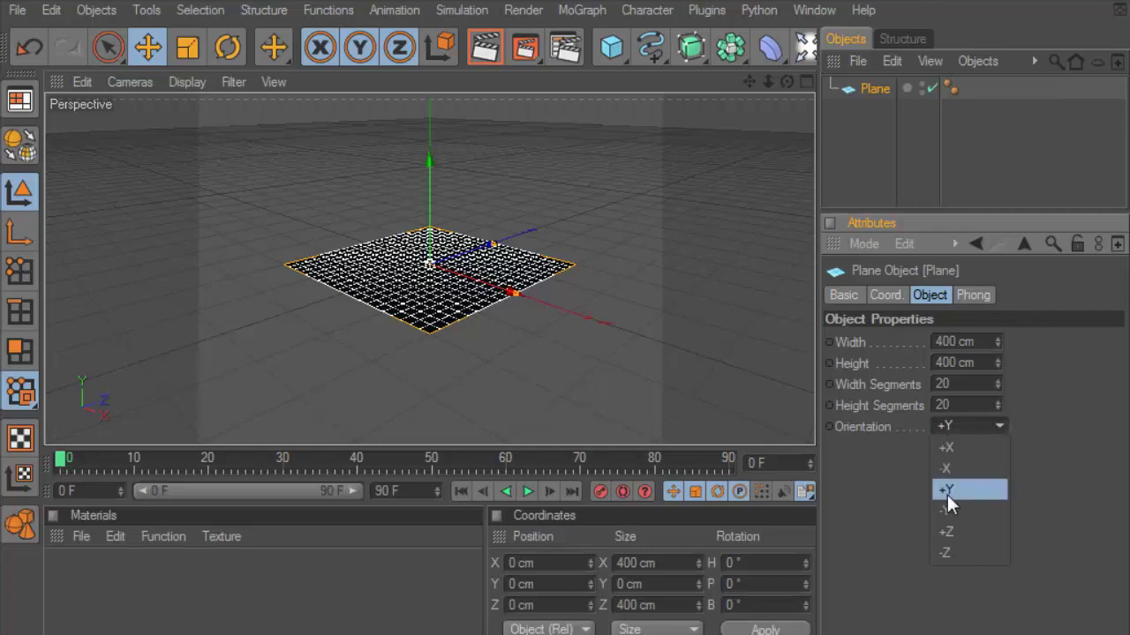
{"action": "left_click", "coordinate": [965, 554]}
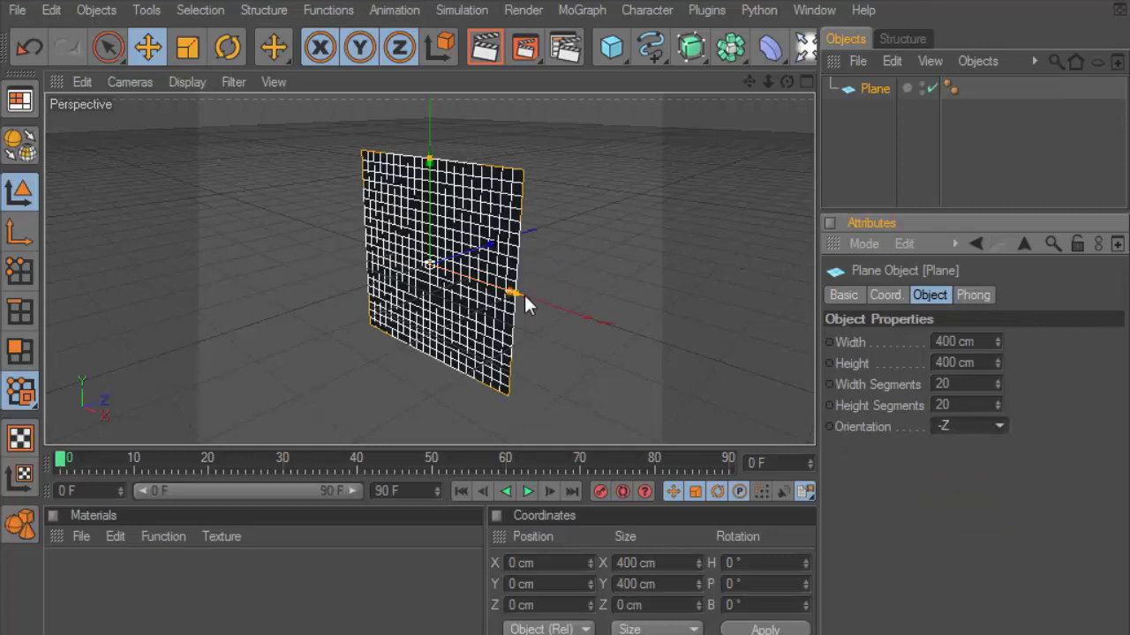
- Resize the plane with its handles to about 1108 × 677 cm
{"action": "mouse_move", "coordinate": [524, 304]}
{"action": "left_mouse_down"}
{"action": "mouse_move", "coordinate": [676, 333]}
{"action": "mouse_move", "coordinate": [720, 209]}
{"action": "left_mouse_up"}
{"action": "mouse_move", "coordinate": [432, 212]}
{"action": "left_mouse_down"}
{"action": "mouse_move", "coordinate": [431, 132]}
{"action": "mouse_move", "coordinate": [432, 214]}
{"action": "left_mouse_up"}
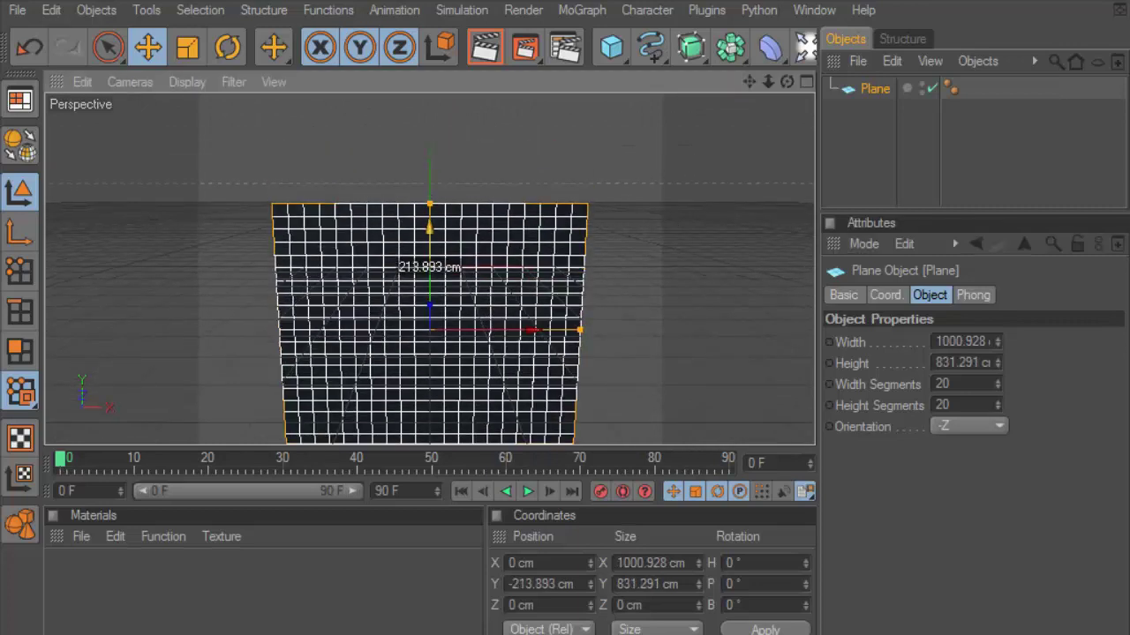
{"action": "left_click", "coordinate": [46, 10]}
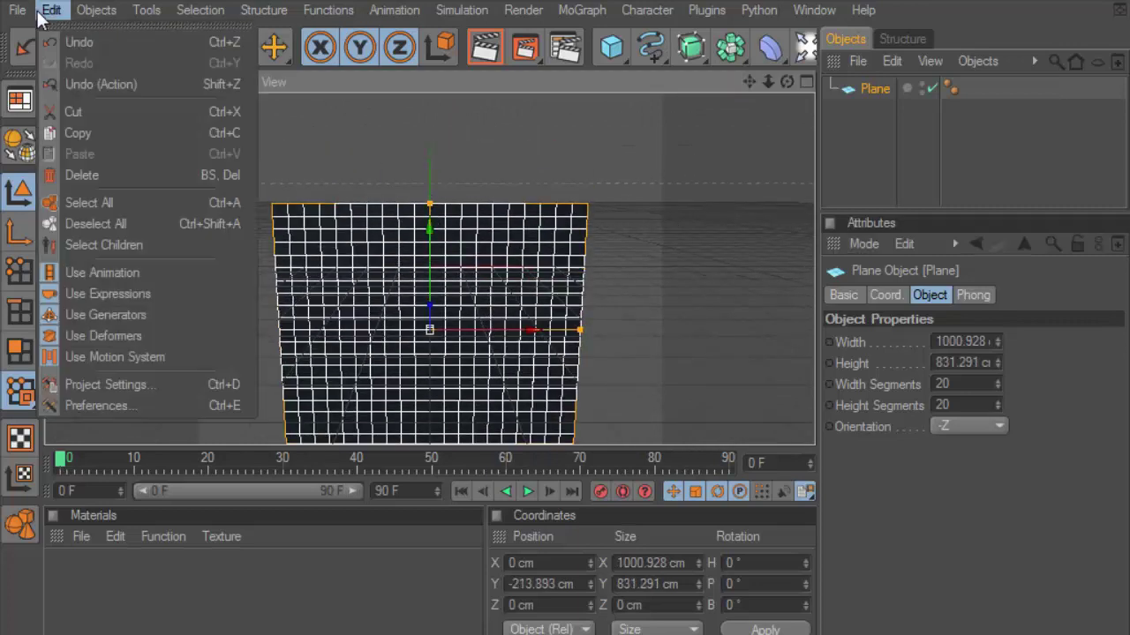
{"action": "left_click", "coordinate": [79, 41]}
{"action": "left_click_drag", "start_coordinate": [429, 133], "coordinate": [429, 176]}
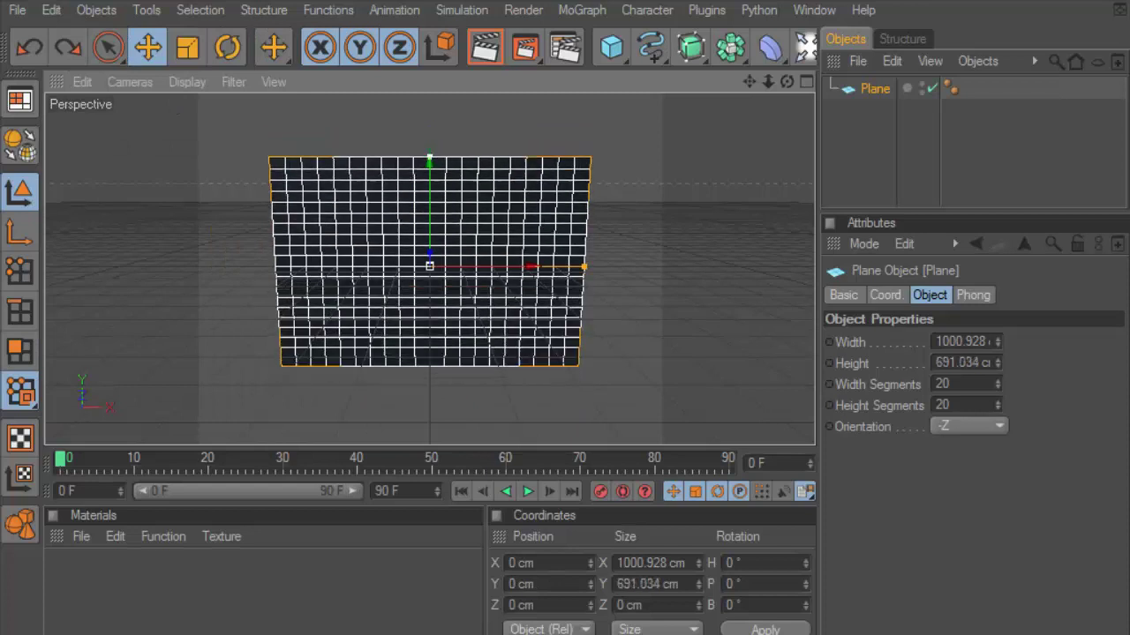
{"action": "scroll", "coordinate": [605, 260], "scroll_direction": "up", "scroll_amount": 1}
{"action": "scroll", "coordinate": [602, 272], "scroll_direction": "up", "scroll_amount": 3}
{"action": "scroll", "coordinate": [603, 272], "scroll_direction": "down", "scroll_amount": 2}
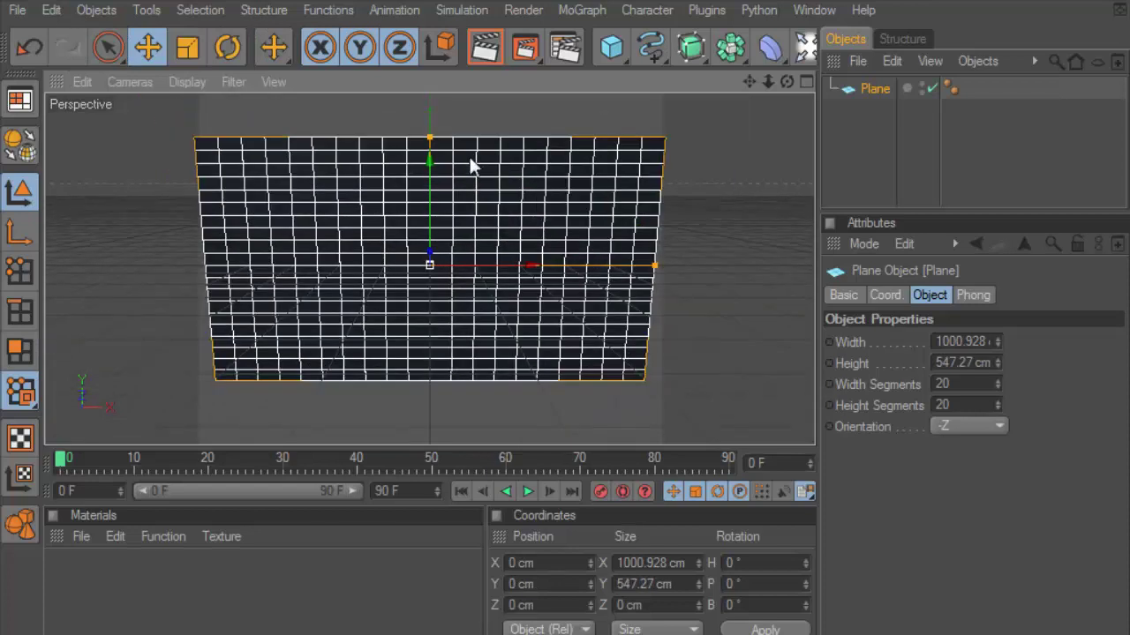
{"action": "left_click_drag", "start_coordinate": [429, 133], "coordinate": [429, 105]}
{"action": "left_click_drag", "start_coordinate": [662, 267], "coordinate": [685, 267]}
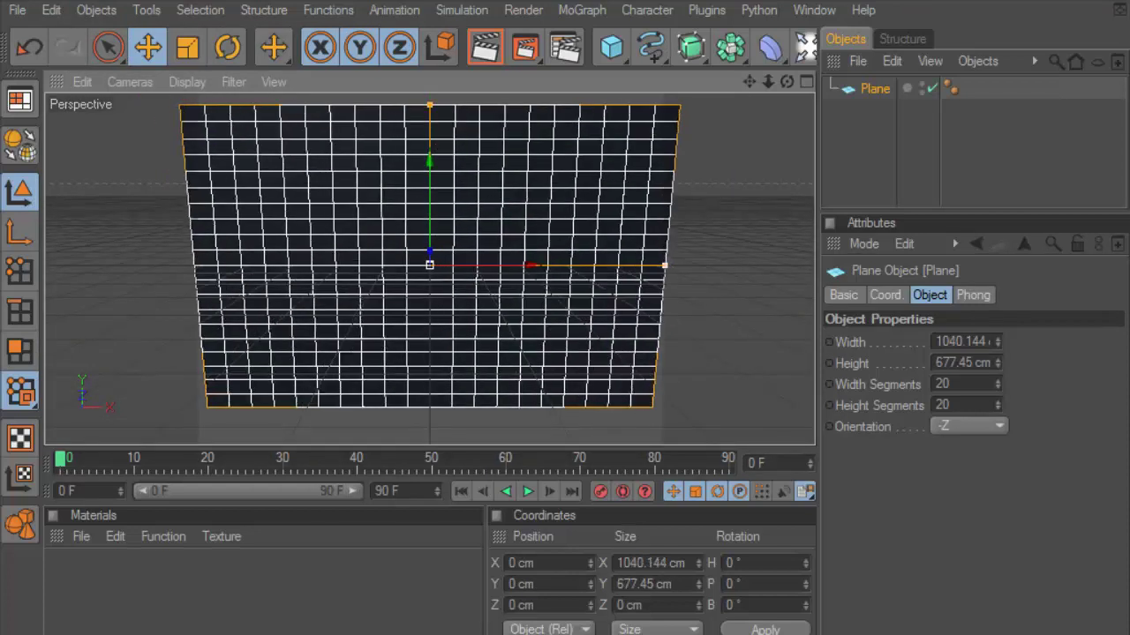
{"action": "left_click_drag", "start_coordinate": [781, 88], "coordinate": [650, 147]}
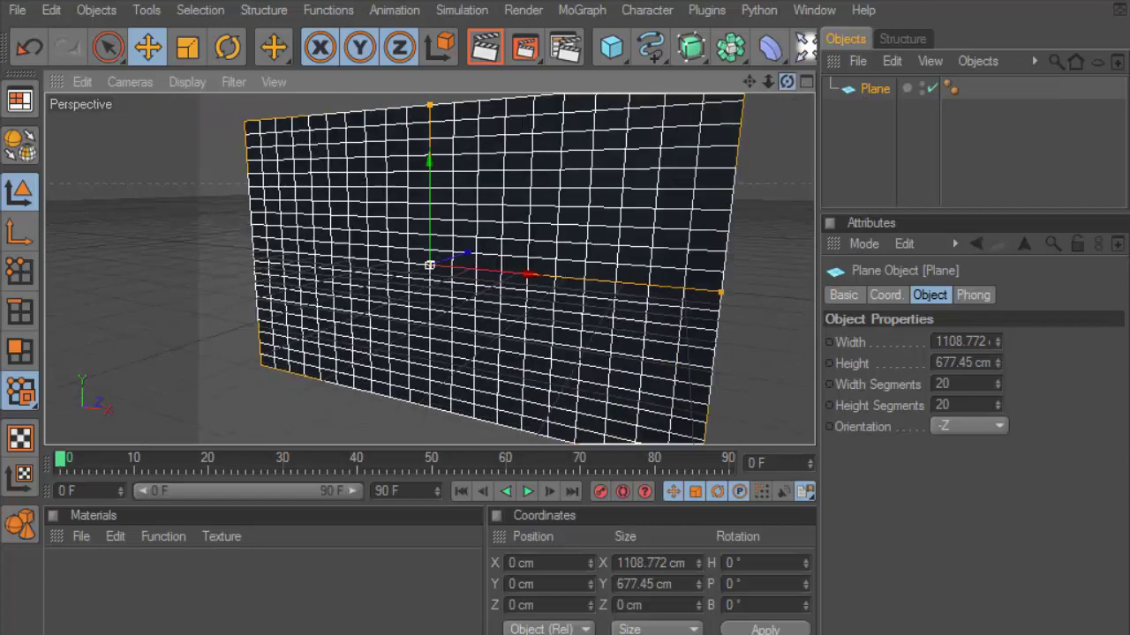
{"action": "mouse_move", "coordinate": [758, 78]}
{"action": "left_mouse_down"}
{"action": "mouse_move", "coordinate": [876, 97]}
{"action": "mouse_move", "coordinate": [859, 114]}
{"action": "left_mouse_up"}
- Duplicate the plane as Plane.1, move it 461 cm along Z, and hide it
{"action": "left_click_drag", "start_coordinate": [786, 81], "coordinate": [662, 107]}
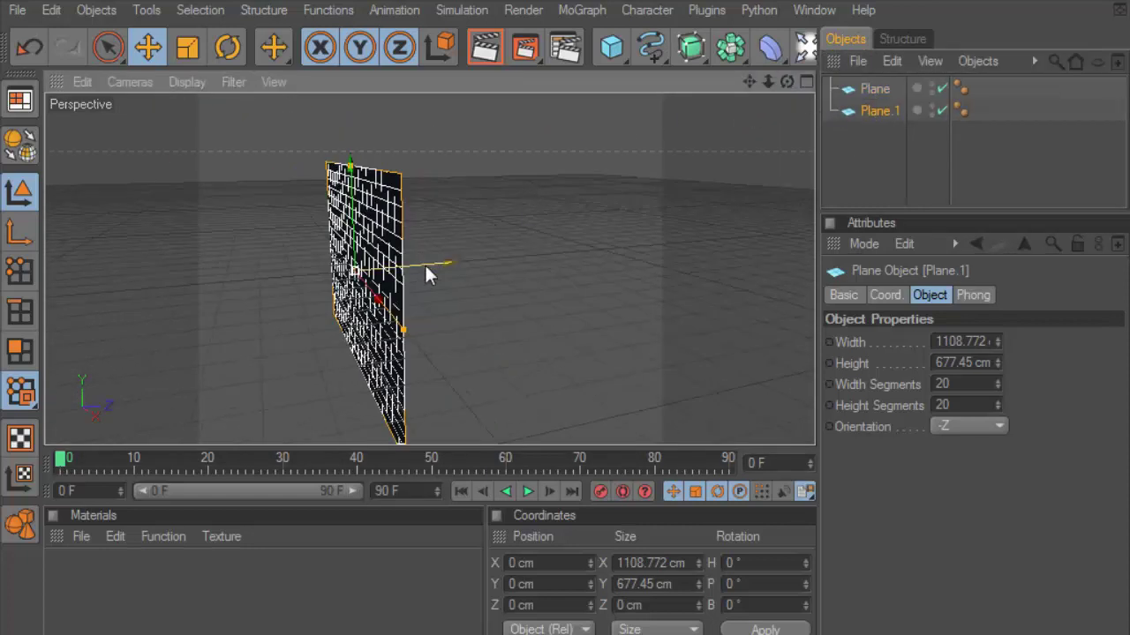
{"action": "left_click_drag", "start_coordinate": [427, 268], "coordinate": [530, 265]}
{"action": "mouse_move", "coordinate": [786, 81]}
{"action": "left_mouse_down"}
{"action": "mouse_move", "coordinate": [768, 85]}
{"action": "mouse_move", "coordinate": [1066, 131]}
{"action": "left_mouse_up"}
{"action": "left_click", "coordinate": [931, 106]}
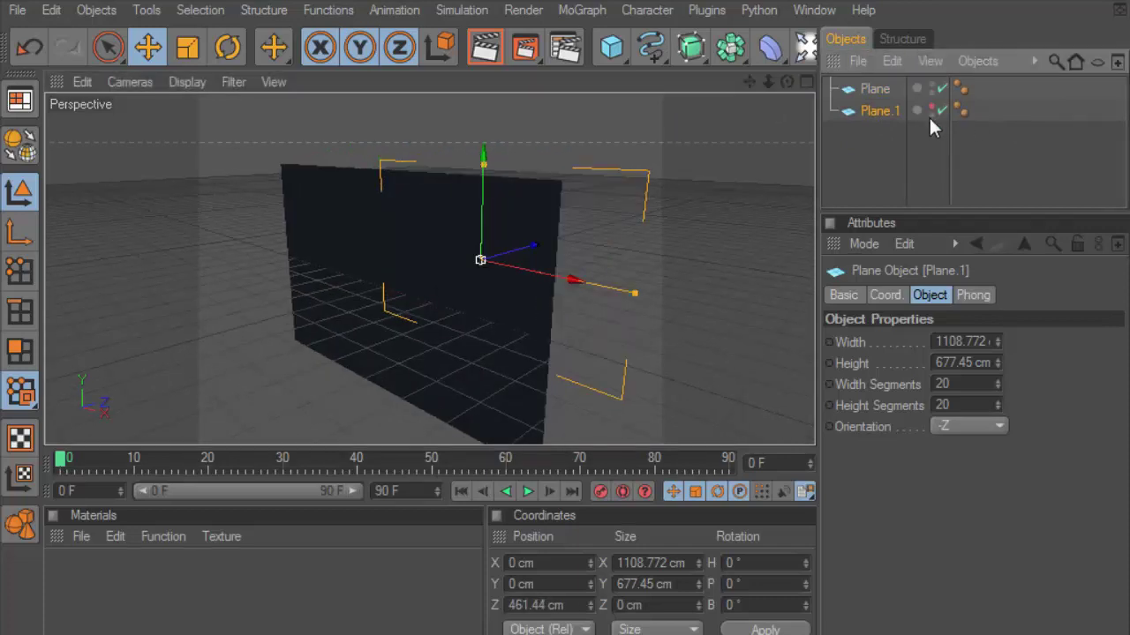
{"action": "left_click", "coordinate": [875, 88]}
{"action": "scroll", "coordinate": [671, 141], "scroll_direction": "down", "scroll_amount": 2}
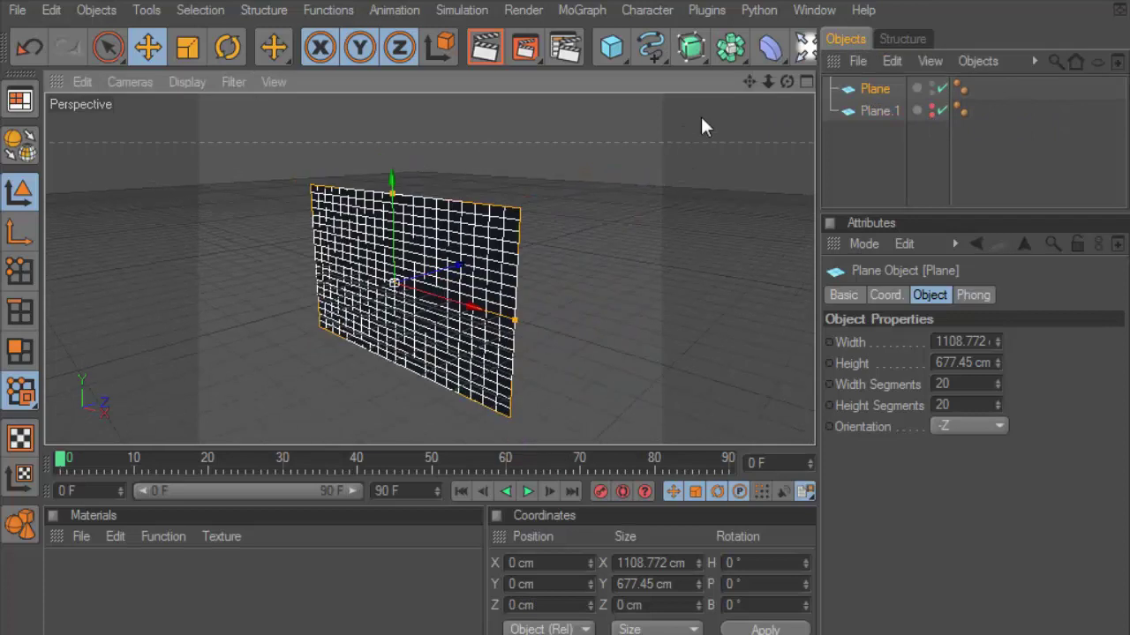
{"action": "left_click_drag", "start_coordinate": [785, 81], "coordinate": [518, 144]}
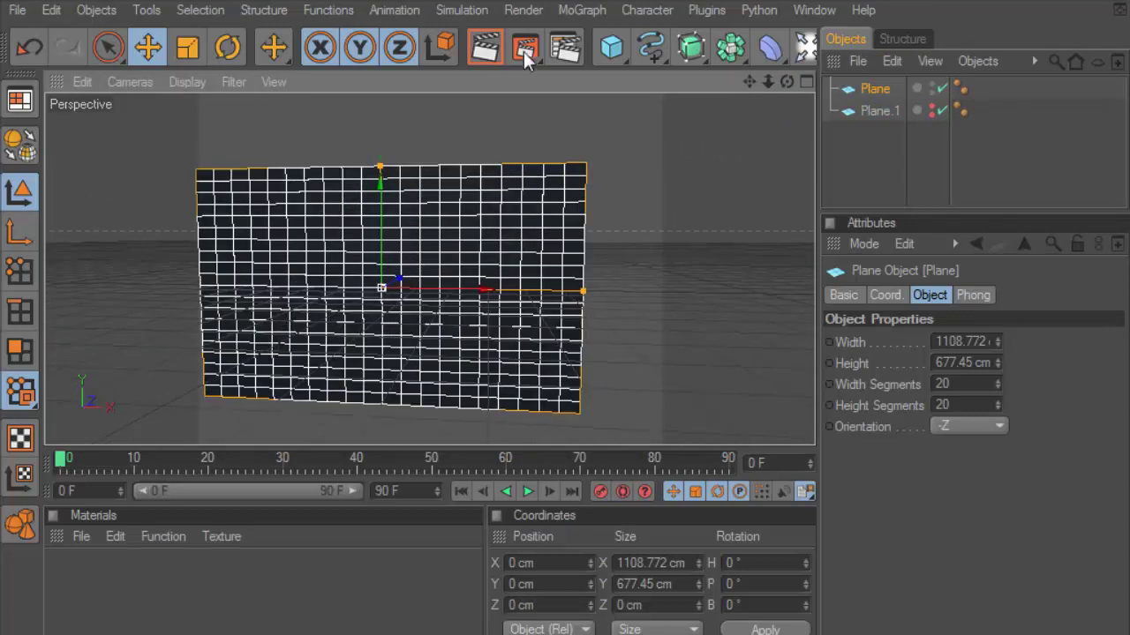
- In Render Settings, choose the HDV/HDTV 720 25 preset (1280 × 720) and Best anti-aliasing
{"action": "left_click", "coordinate": [556, 49]}
{"action": "left_click", "coordinate": [237, 60]}
{"action": "left_click", "coordinate": [355, 67]}
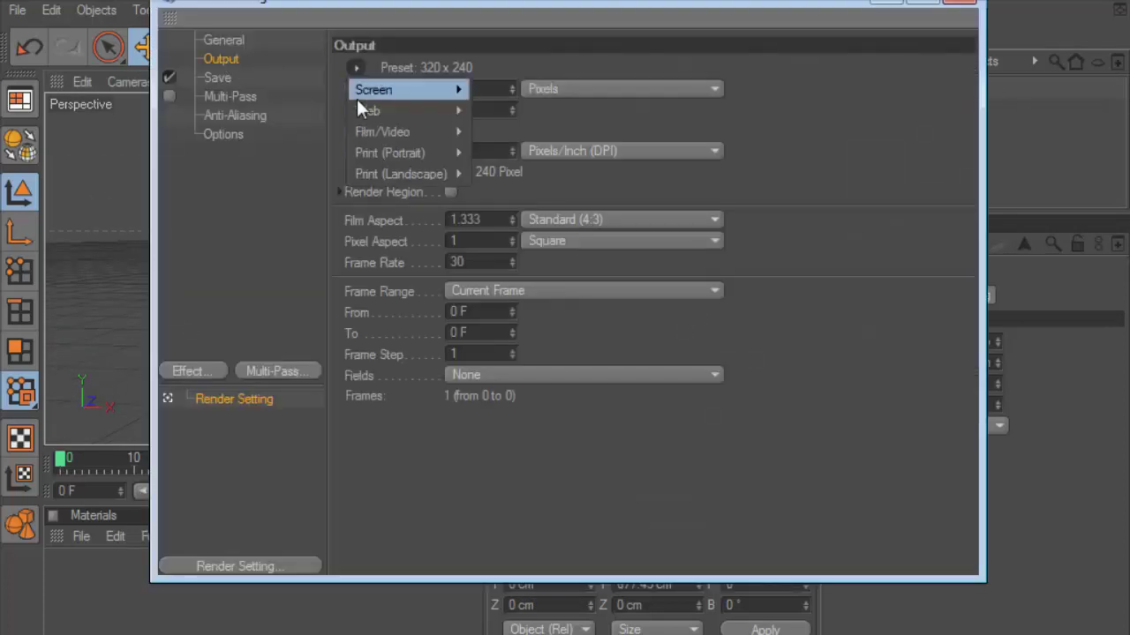
{"action": "left_click", "coordinate": [567, 384]}
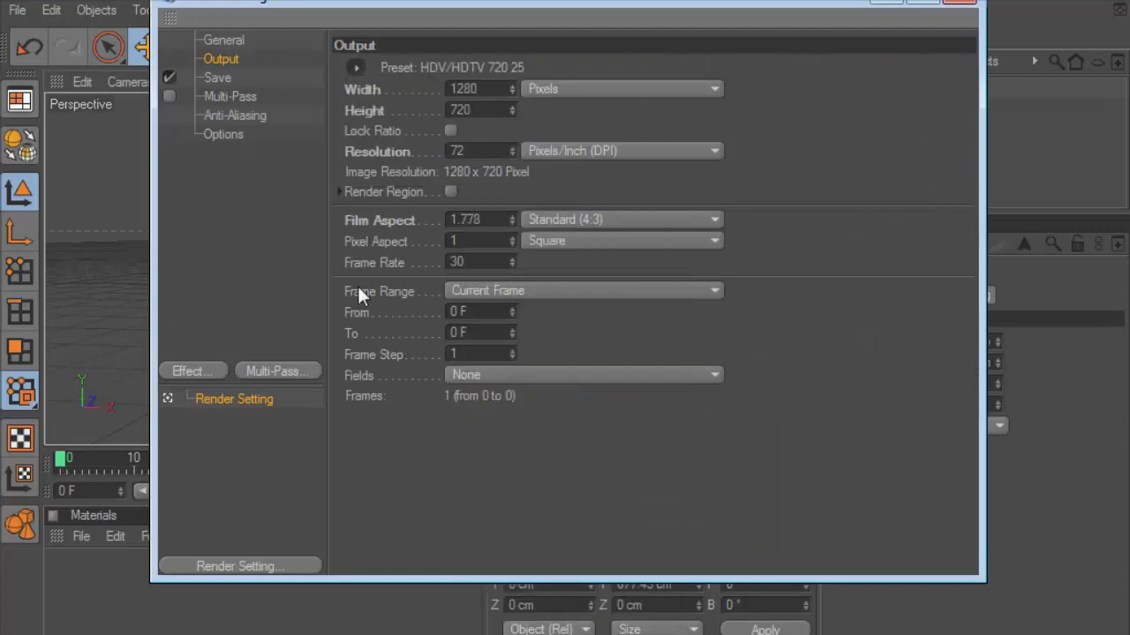
{"action": "left_click", "coordinate": [264, 116]}
{"action": "left_click", "coordinate": [498, 63]}
{"action": "left_click", "coordinate": [500, 132]}
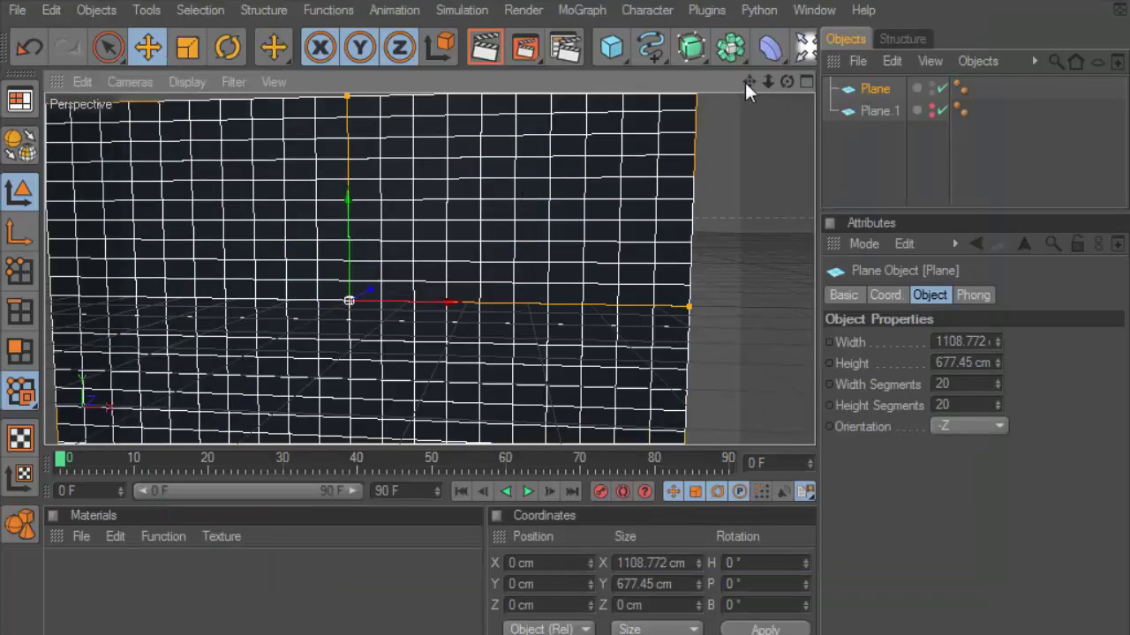
- Add a MoText object, set Align to Middle, and change its text to RE
{"action": "left_click_drag", "start_coordinate": [745, 83], "coordinate": [728, 85]}
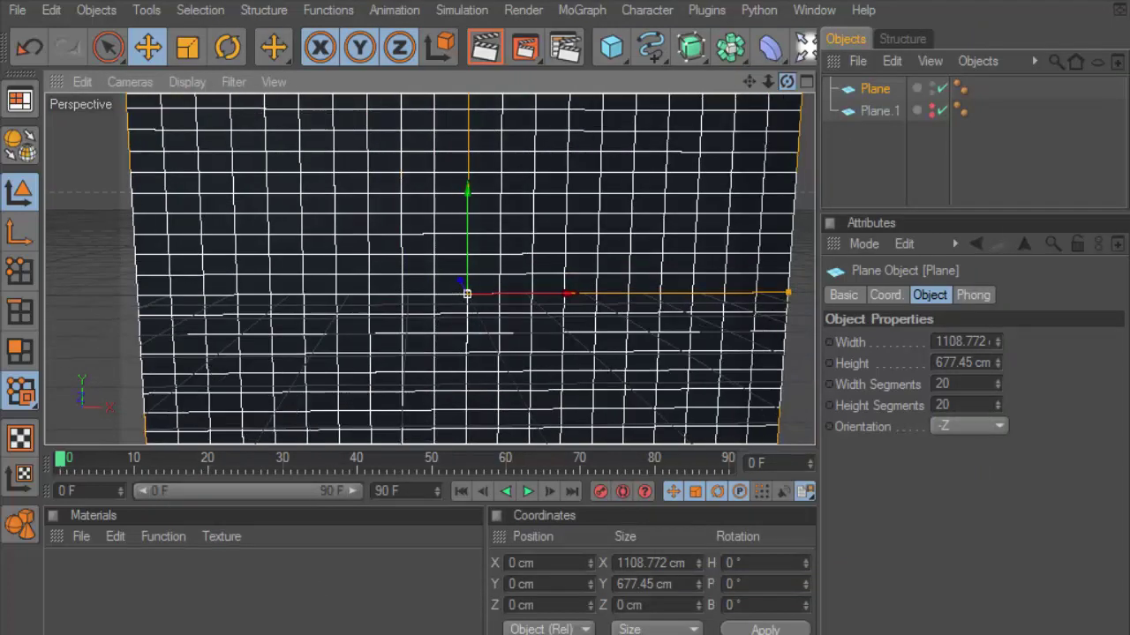
{"action": "left_click", "coordinate": [645, 12]}
{"action": "mouse_move", "coordinate": [582, 9]}
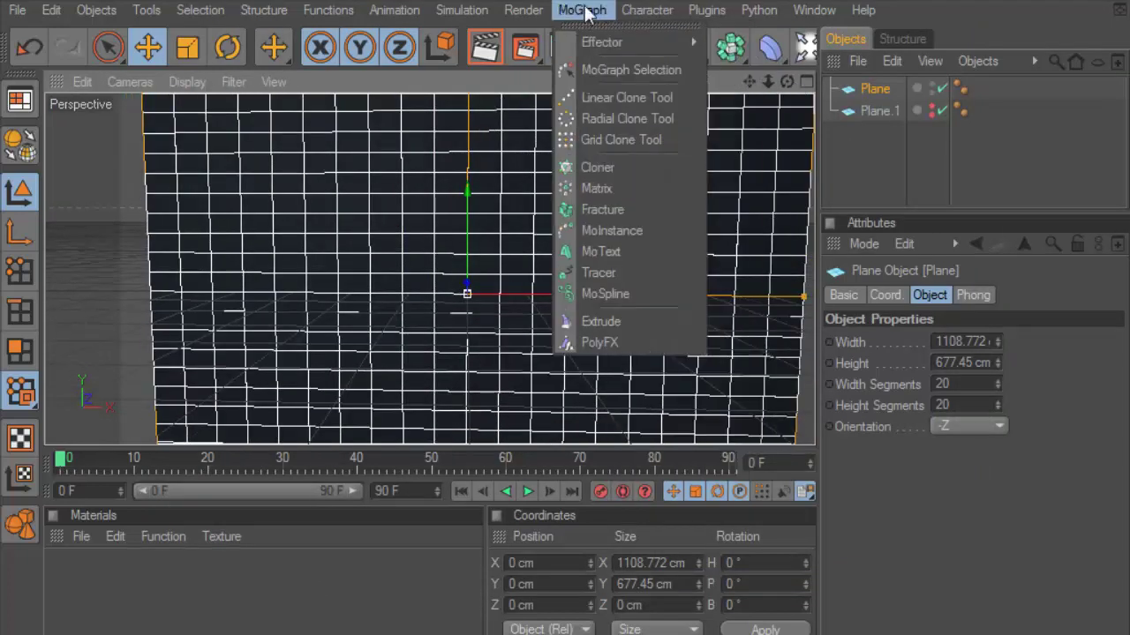
{"action": "left_click", "coordinate": [591, 266]}
{"action": "scroll", "coordinate": [546, 259], "scroll_direction": "down", "scroll_amount": 2}
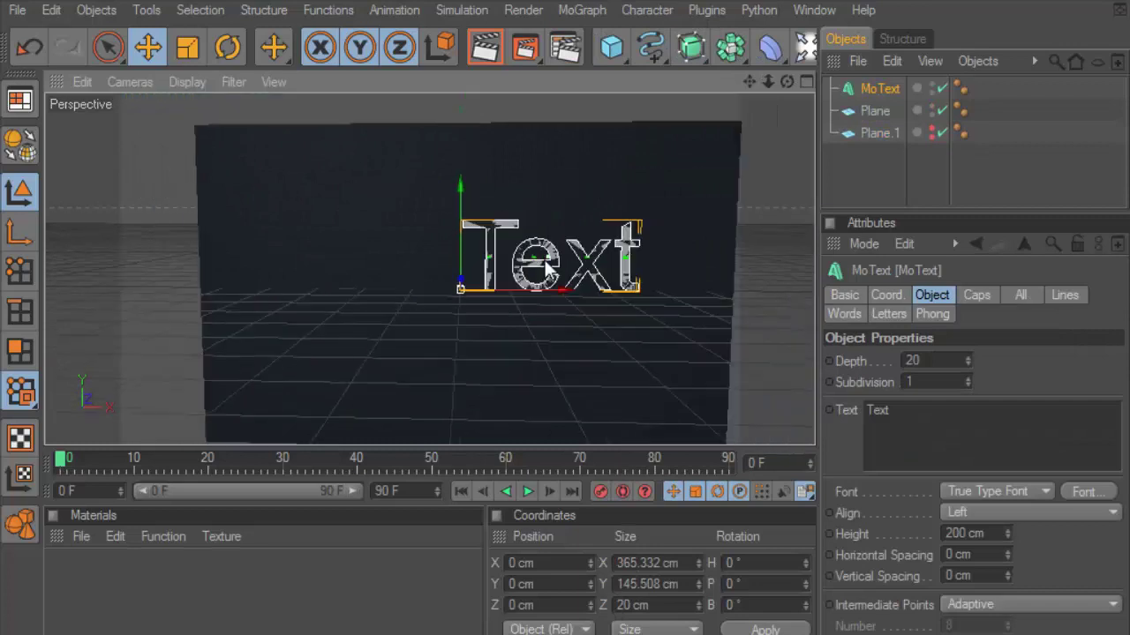
{"action": "left_click_drag", "start_coordinate": [935, 215], "coordinate": [946, 154]}
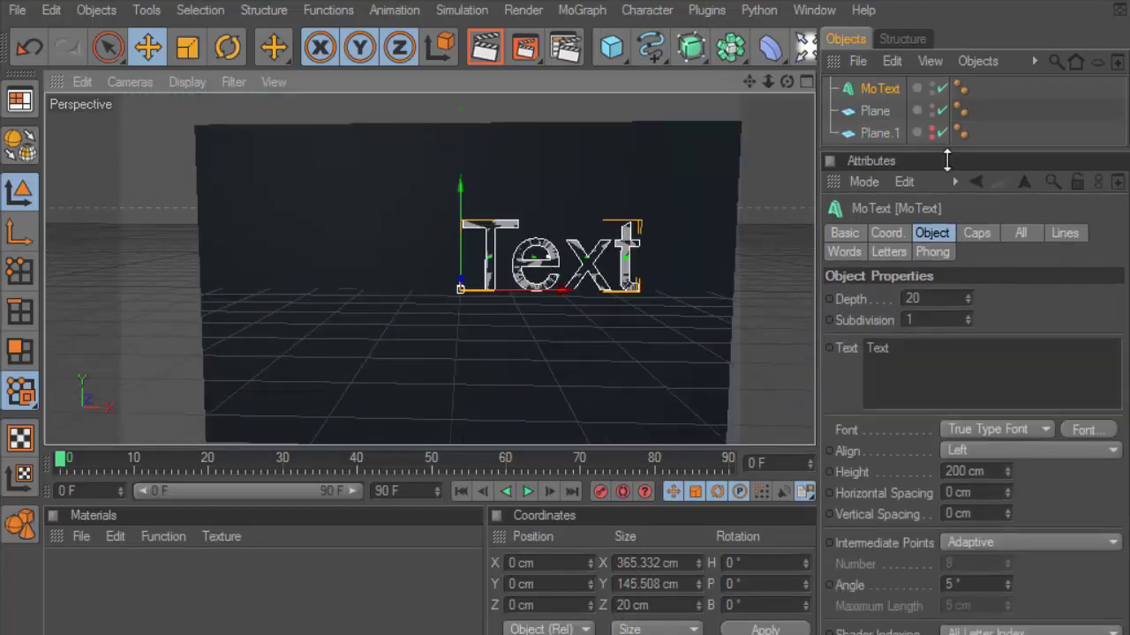
{"action": "left_click", "coordinate": [996, 452]}
{"action": "left_click", "coordinate": [990, 491]}
{"action": "scroll", "coordinate": [649, 234], "scroll_direction": "up", "scroll_amount": 3}
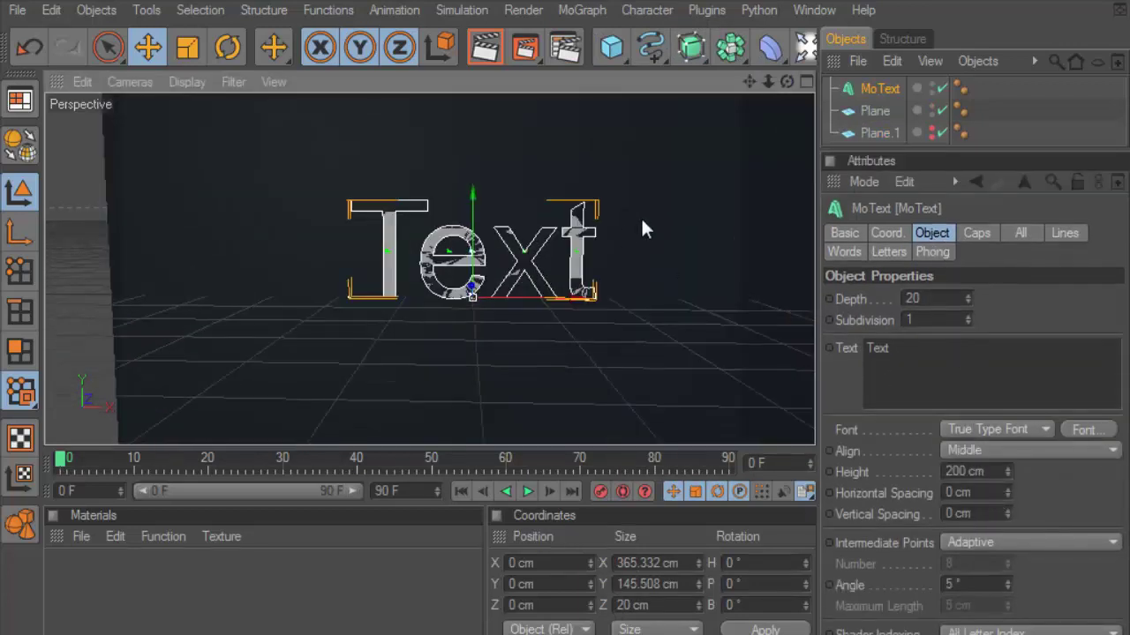
{"action": "left_click", "coordinate": [917, 360]}
{"action": "double_click", "coordinate": [918, 360]}
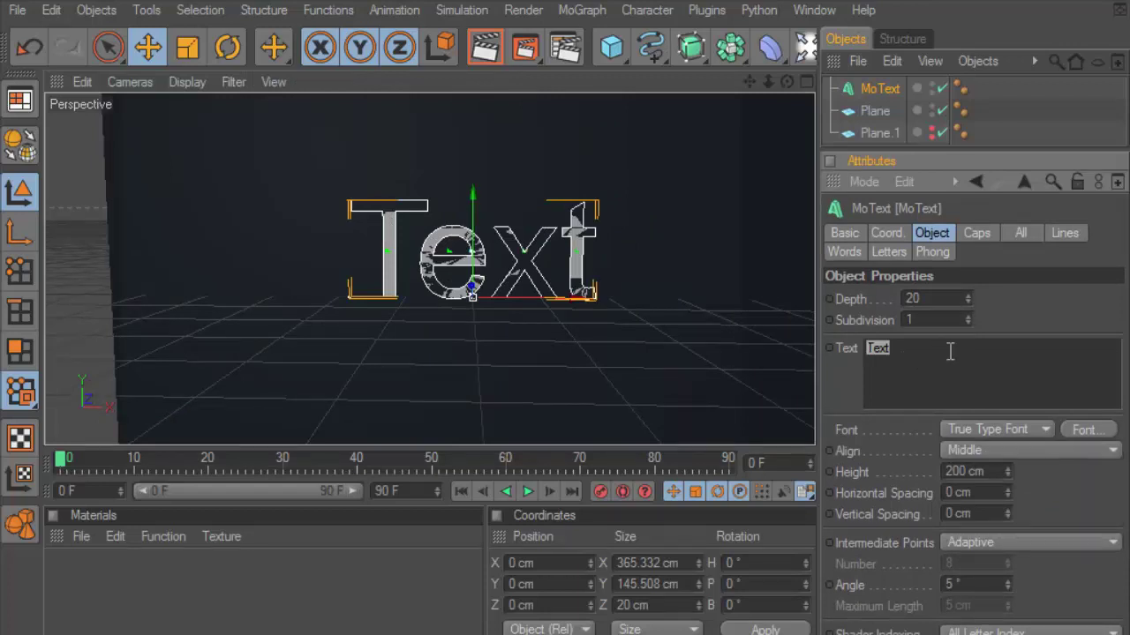
{"action": "type", "text": "RE"}
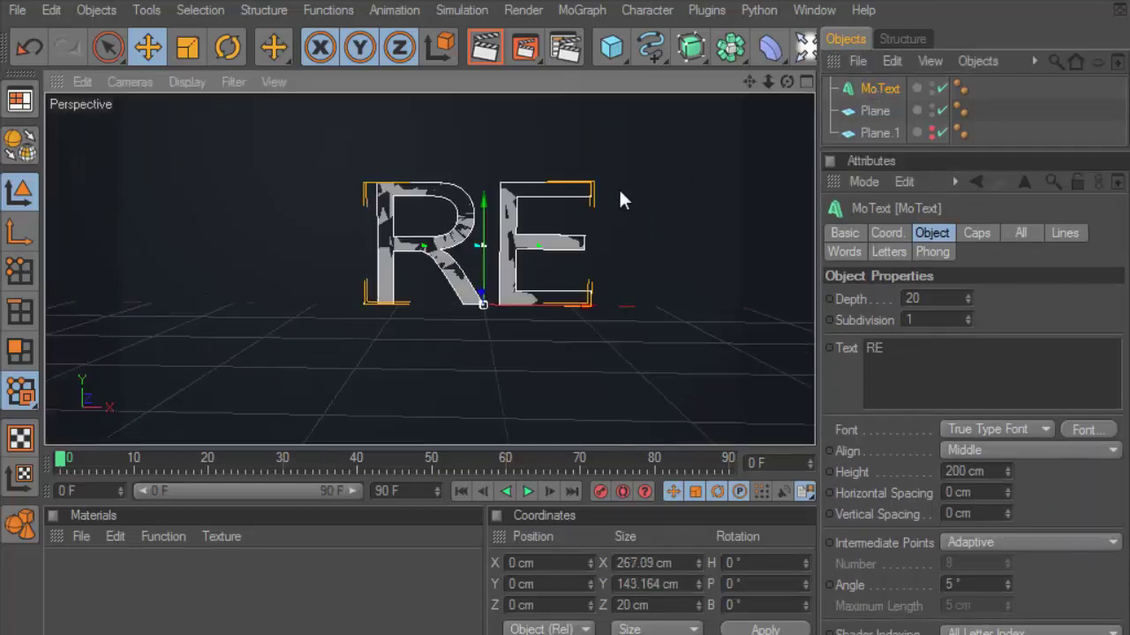
{"action": "left_click_drag", "start_coordinate": [780, 82], "coordinate": [497, 199]}
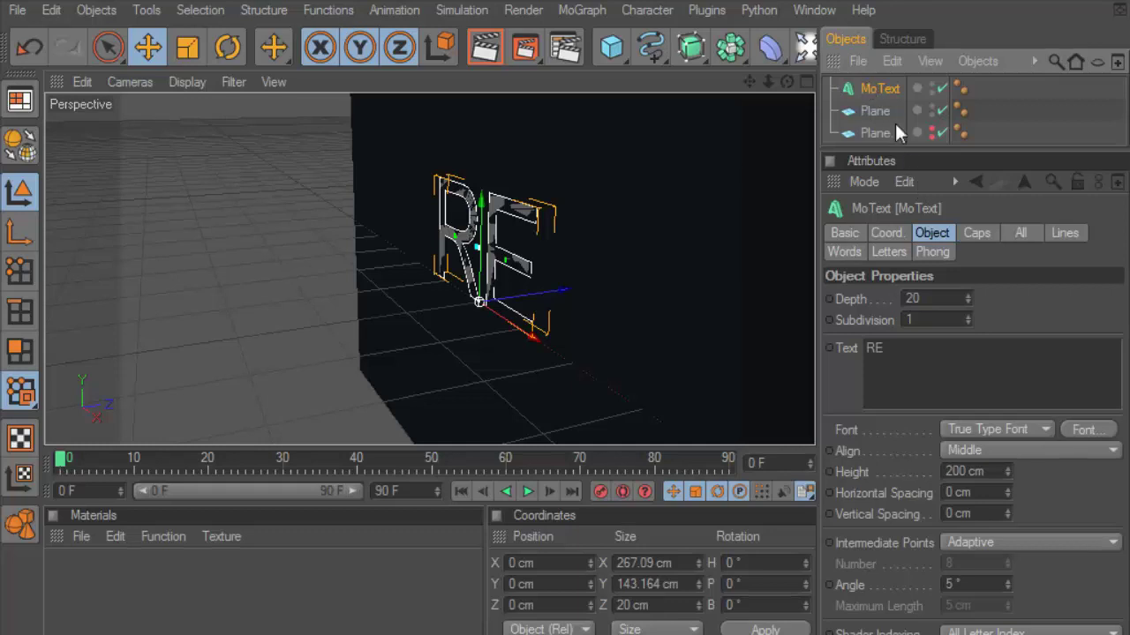
- Duplicate the RE text, hide the copy, and set the original's depth to 100 cm
{"action": "left_click_drag", "start_coordinate": [909, 160], "coordinate": [910, 199]}
{"action": "left_click_drag", "start_coordinate": [880, 89], "coordinate": [893, 156], "text": "ctrl"}
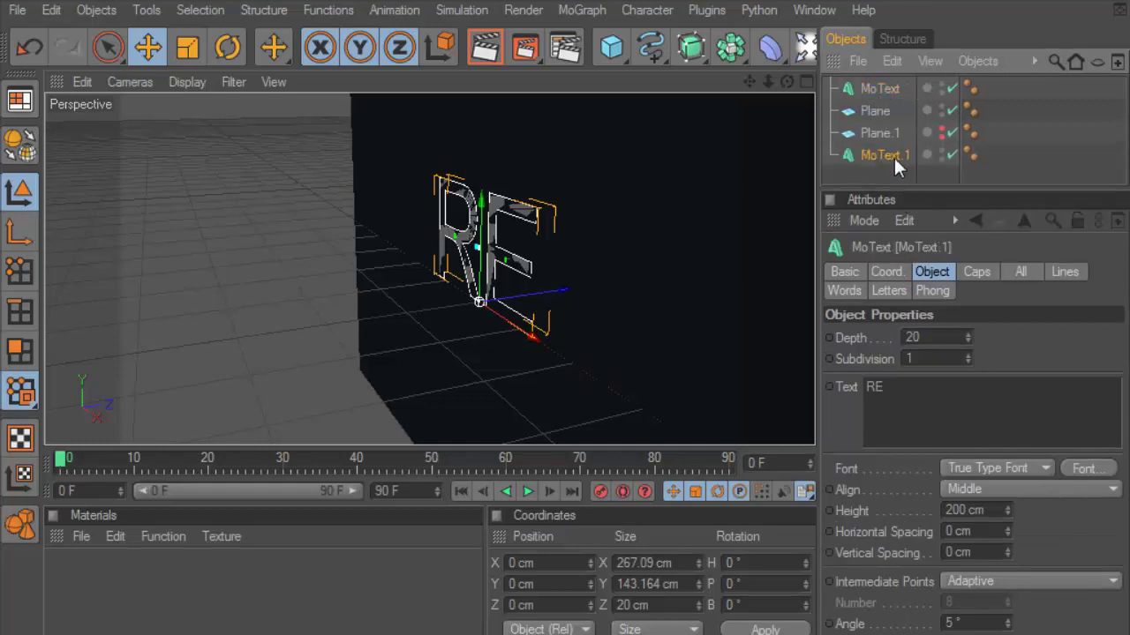
{"action": "left_click", "coordinate": [941, 152]}
{"action": "left_click", "coordinate": [880, 88]}
{"action": "type", "text": "100"}
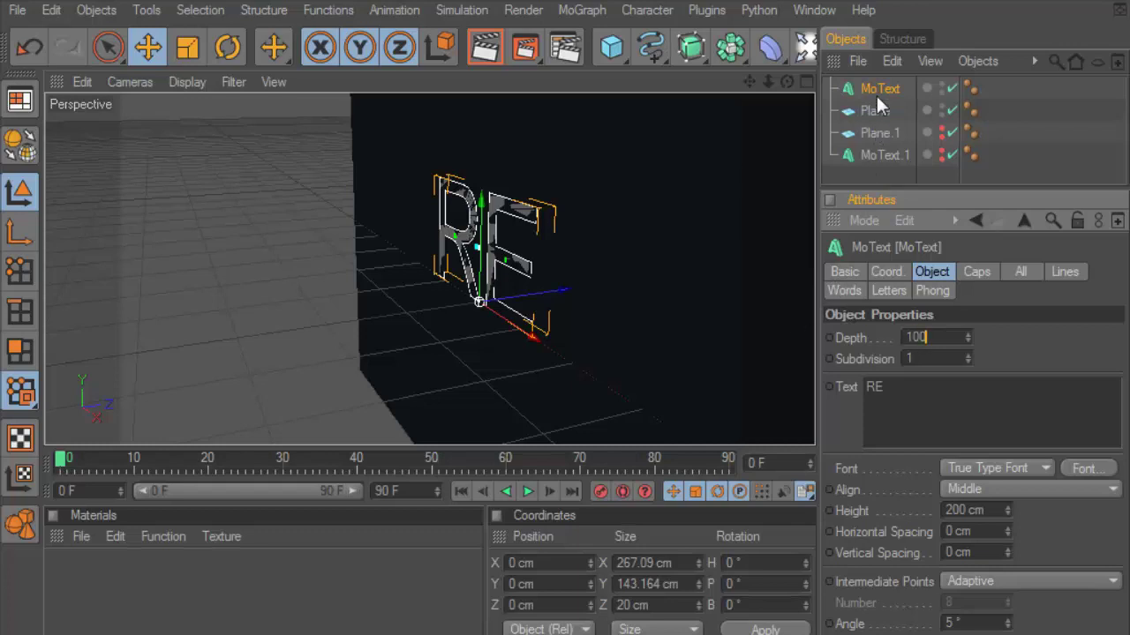
{"action": "left_click", "coordinate": [876, 90]}
- Move the RE text to Z −44.964 cm in the Right view, then return to Perspective
{"action": "left_click", "coordinate": [806, 82]}
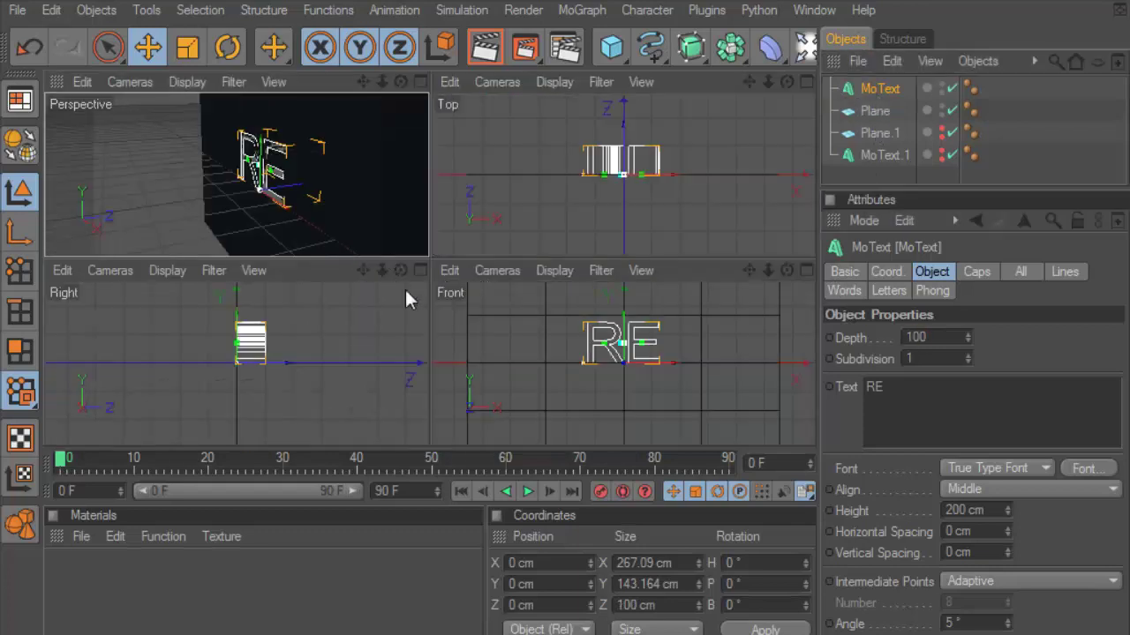
{"action": "left_click", "coordinate": [420, 270]}
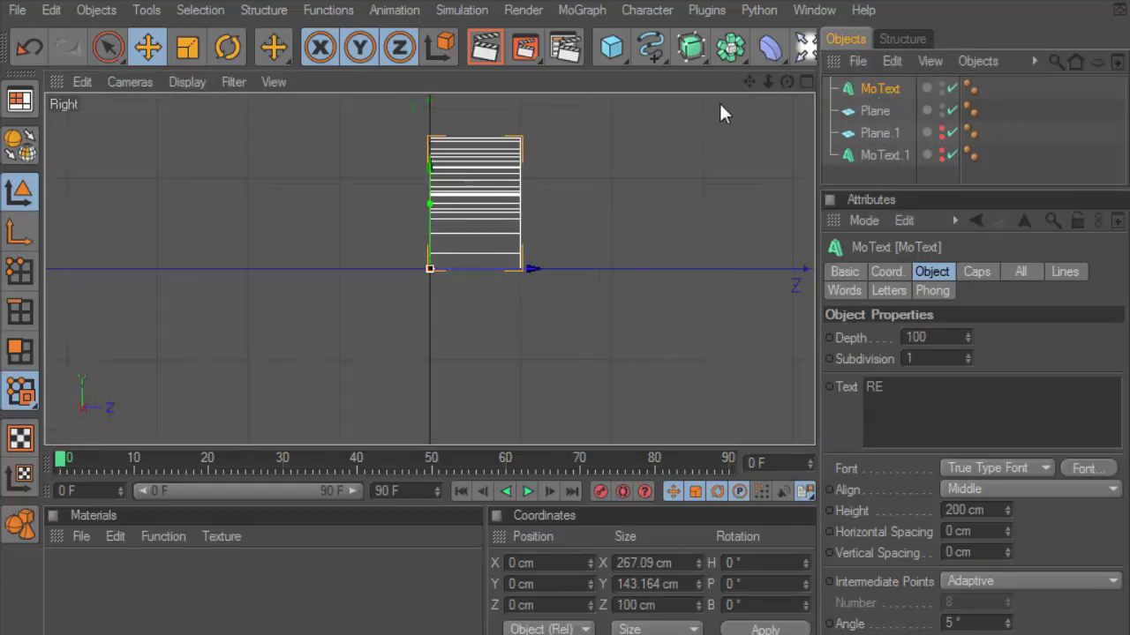
{"action": "left_click_drag", "start_coordinate": [753, 79], "coordinate": [534, 282]}
{"action": "left_click_drag", "start_coordinate": [488, 337], "coordinate": [446, 337]}
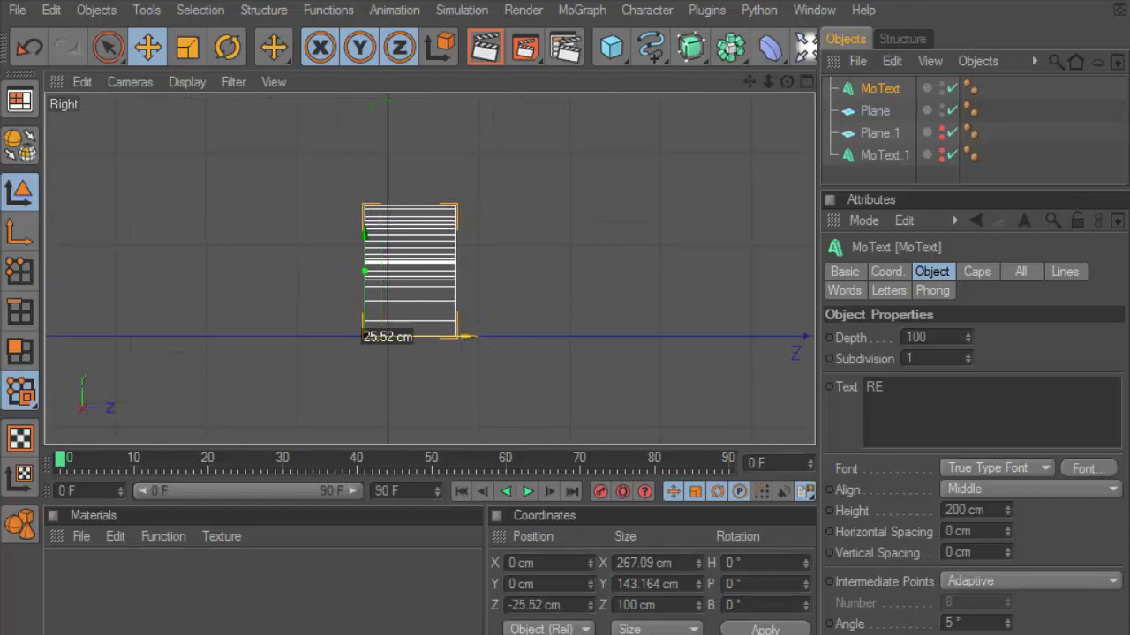
{"action": "scroll", "coordinate": [497, 269], "scroll_direction": "up", "scroll_amount": 1}
{"action": "scroll", "coordinate": [424, 267], "scroll_direction": "up", "scroll_amount": 2}
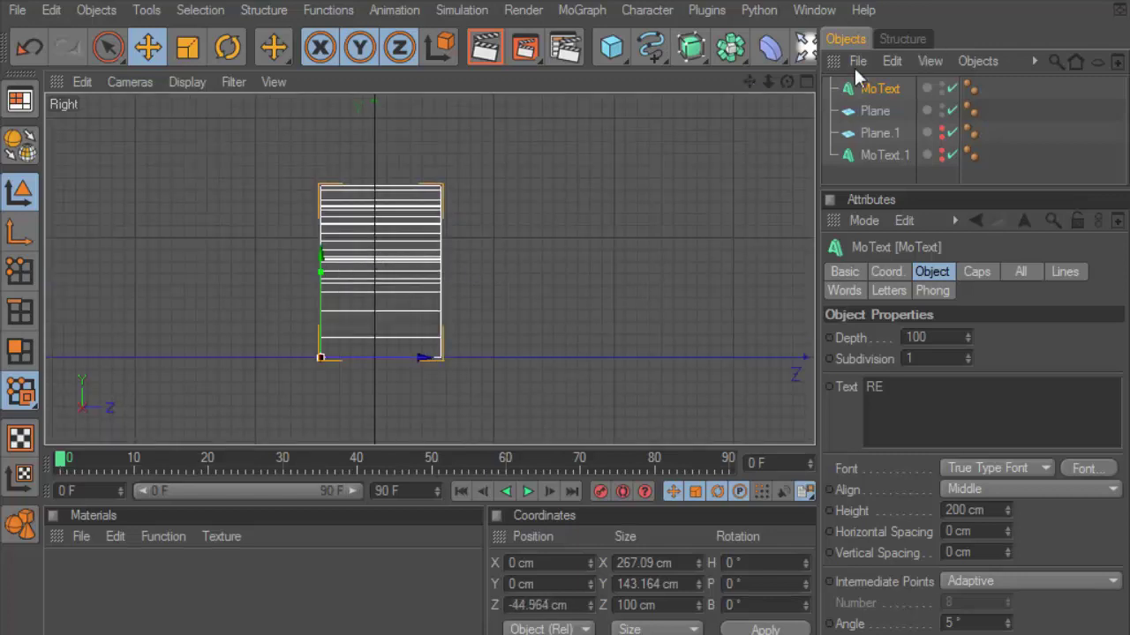
{"action": "left_click", "coordinate": [806, 81]}
{"action": "left_click", "coordinate": [421, 81]}
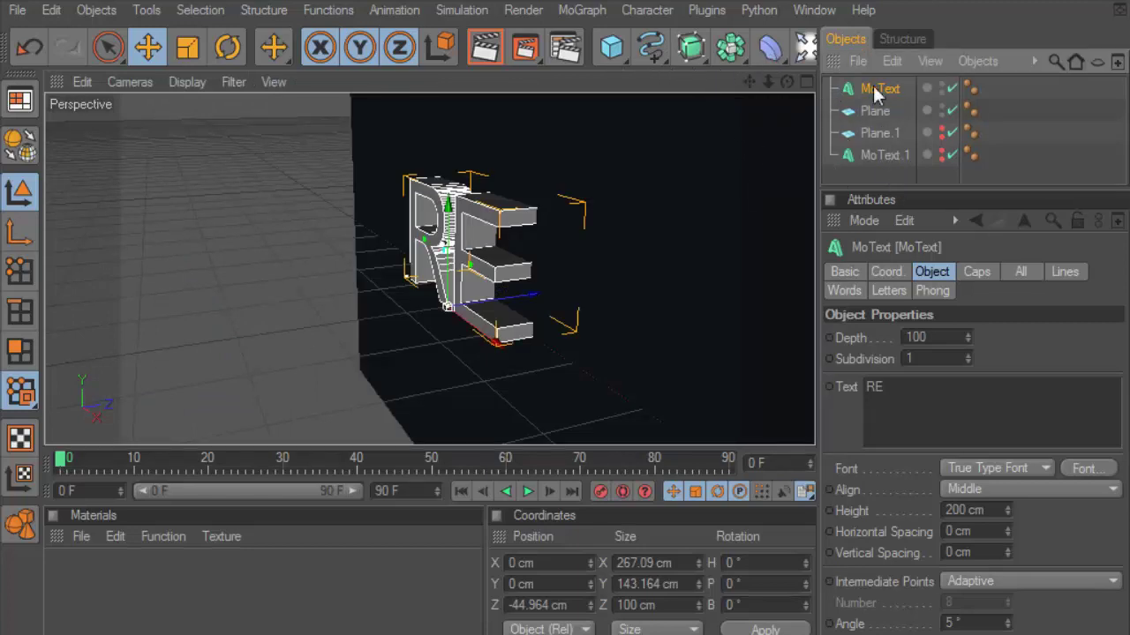
- Place the RE text under the Plane and nest both inside a new Boole object
{"action": "left_click_drag", "start_coordinate": [879, 89], "coordinate": [863, 123]}
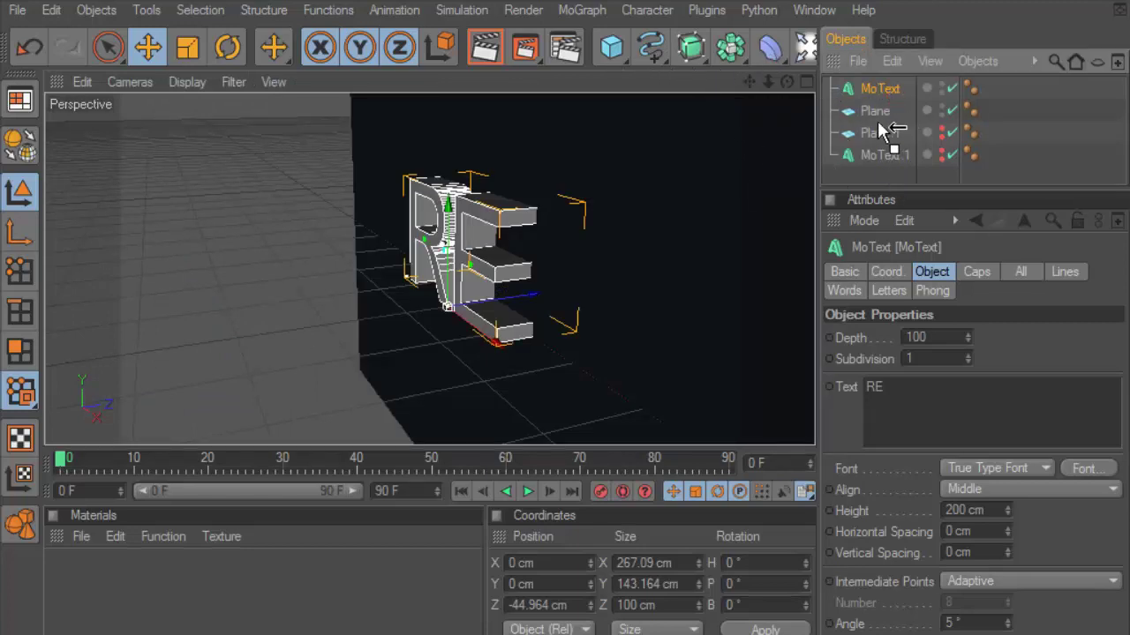
{"action": "left_click", "coordinate": [690, 52]}
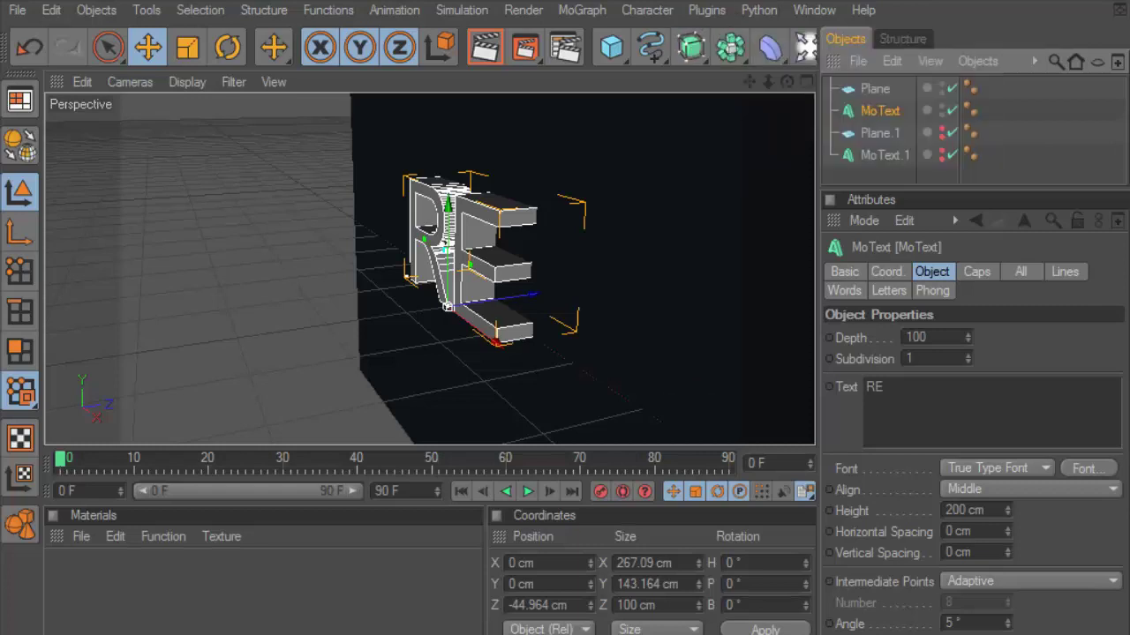
{"action": "left_click", "coordinate": [736, 49]}
{"action": "left_click", "coordinate": [458, 68]}
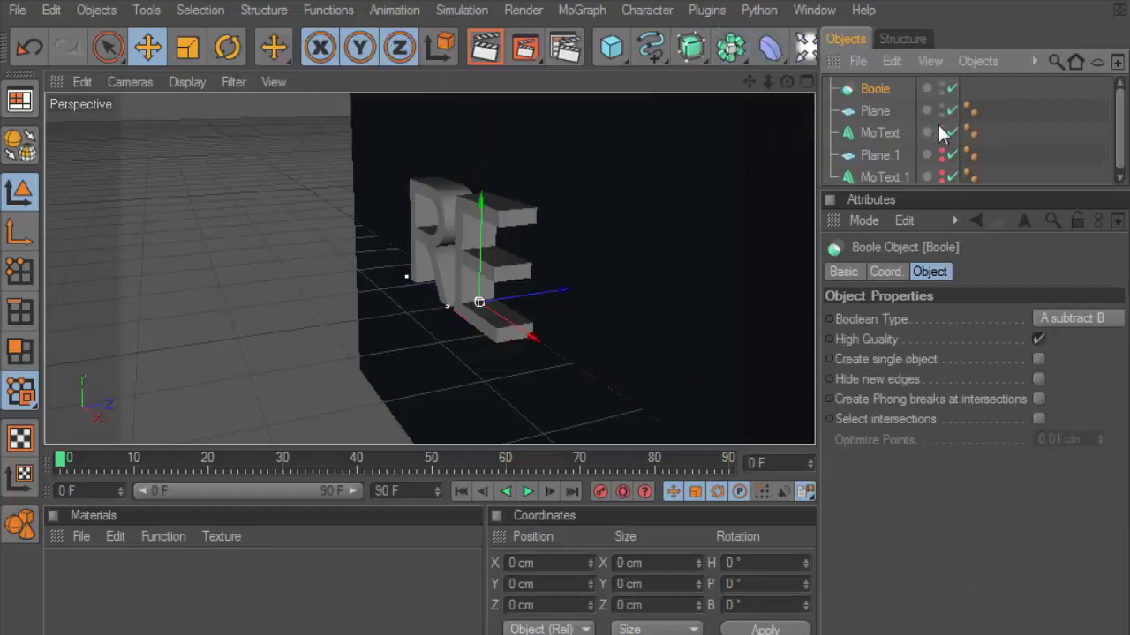
{"action": "mouse_move", "coordinate": [1000, 106]}
{"action": "left_mouse_down"}
{"action": "mouse_move", "coordinate": [869, 148]}
{"action": "mouse_move", "coordinate": [874, 89]}
{"action": "left_mouse_up"}
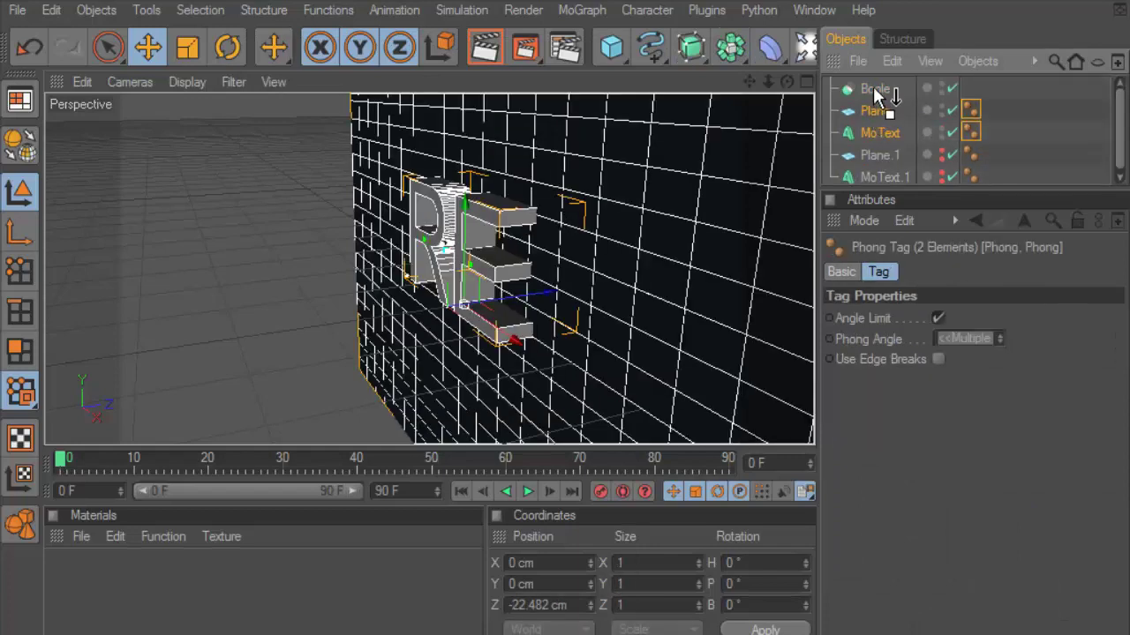
- Turn the view toward the RE cutout and check it with preview renders
{"action": "left_click_drag", "start_coordinate": [786, 81], "coordinate": [766, 72]}
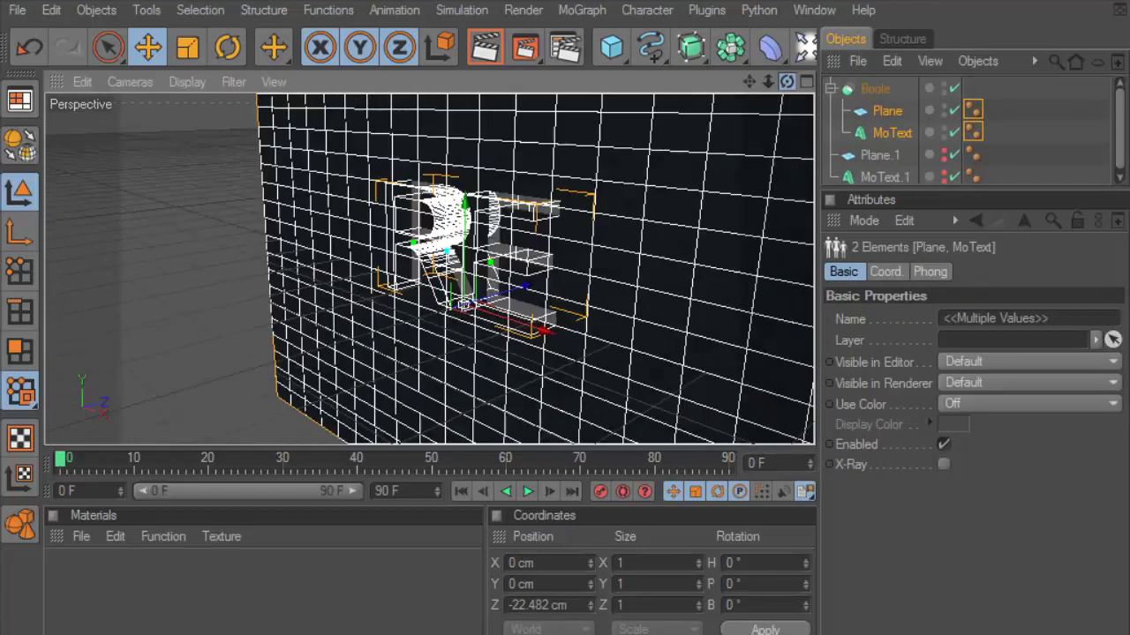
{"action": "scroll", "coordinate": [533, 184], "scroll_direction": "up", "scroll_amount": 2}
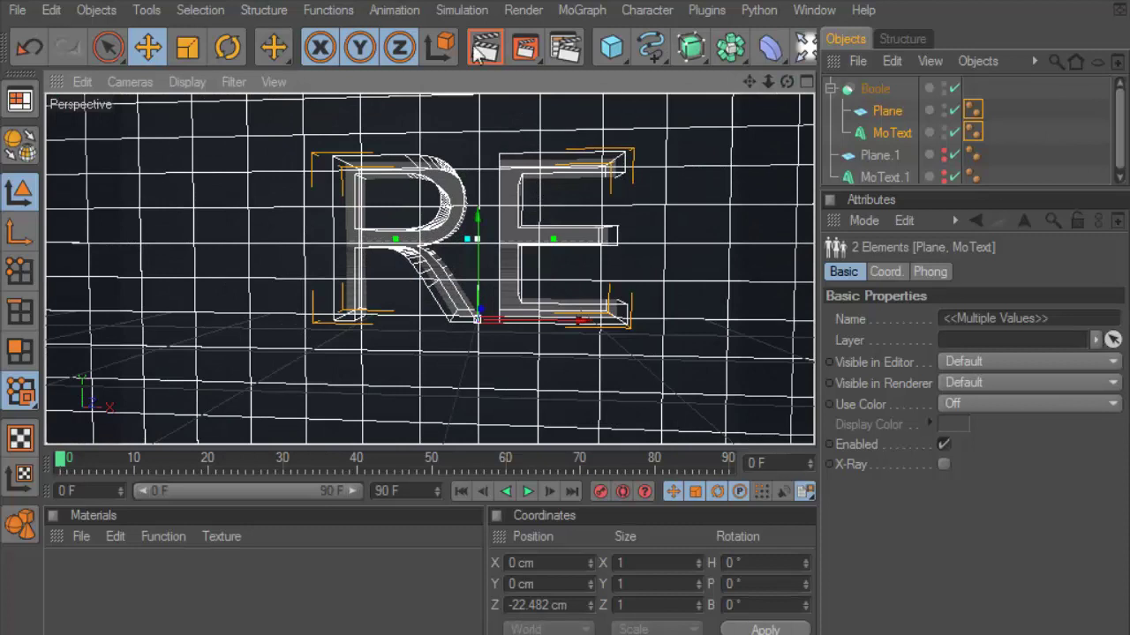
{"action": "key", "text": "ctrl+r"}
{"action": "scroll", "coordinate": [498, 254], "scroll_direction": "down", "scroll_amount": 3}
{"action": "scroll", "coordinate": [497, 253], "scroll_direction": "down", "scroll_amount": 2}
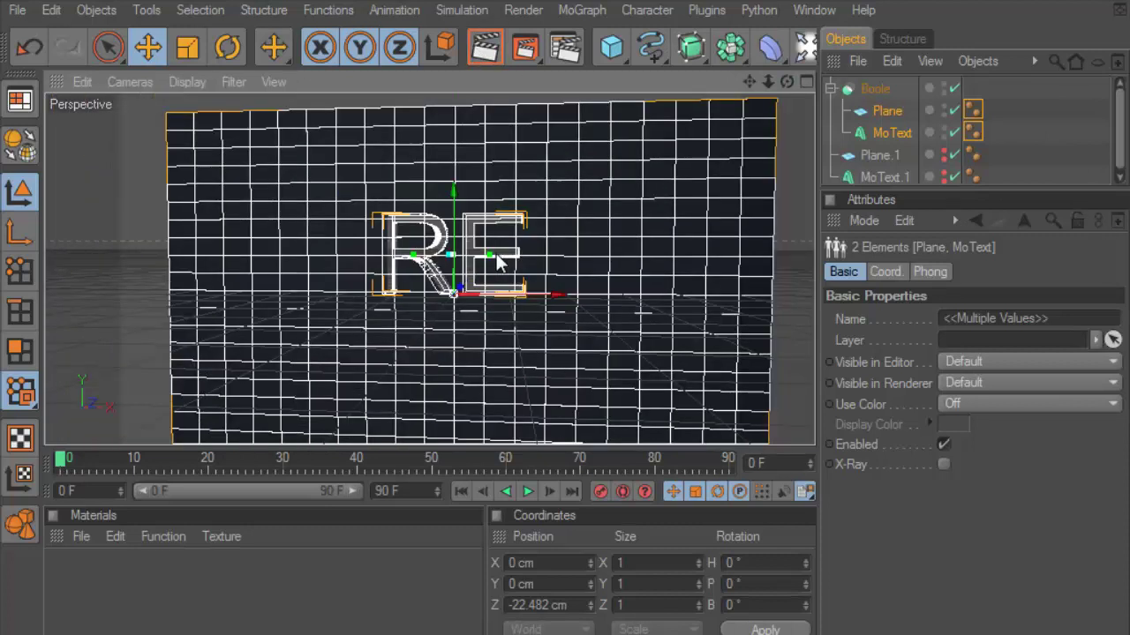
{"action": "left_click_drag", "start_coordinate": [939, 198], "coordinate": [937, 296]}
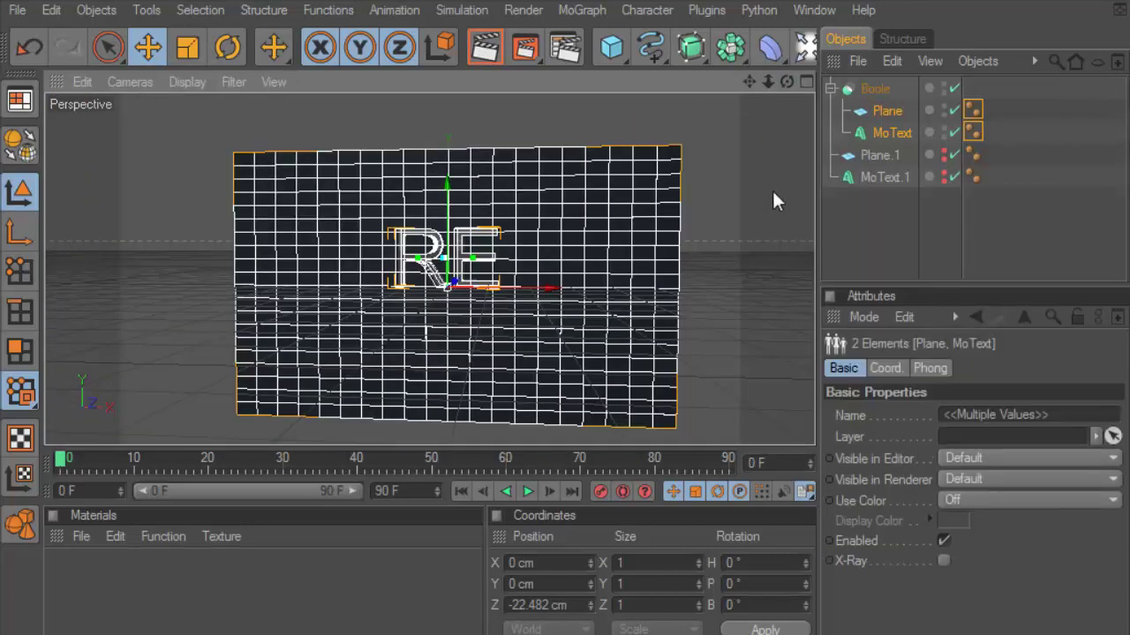
{"action": "mouse_move", "coordinate": [790, 88]}
{"action": "left_mouse_down"}
{"action": "mouse_move", "coordinate": [777, 106]}
{"action": "mouse_move", "coordinate": [530, 224]}
{"action": "left_mouse_up"}
{"action": "scroll", "coordinate": [557, 201], "scroll_direction": "up", "scroll_amount": 2}
{"action": "scroll", "coordinate": [557, 208], "scroll_direction": "up", "scroll_amount": 2}
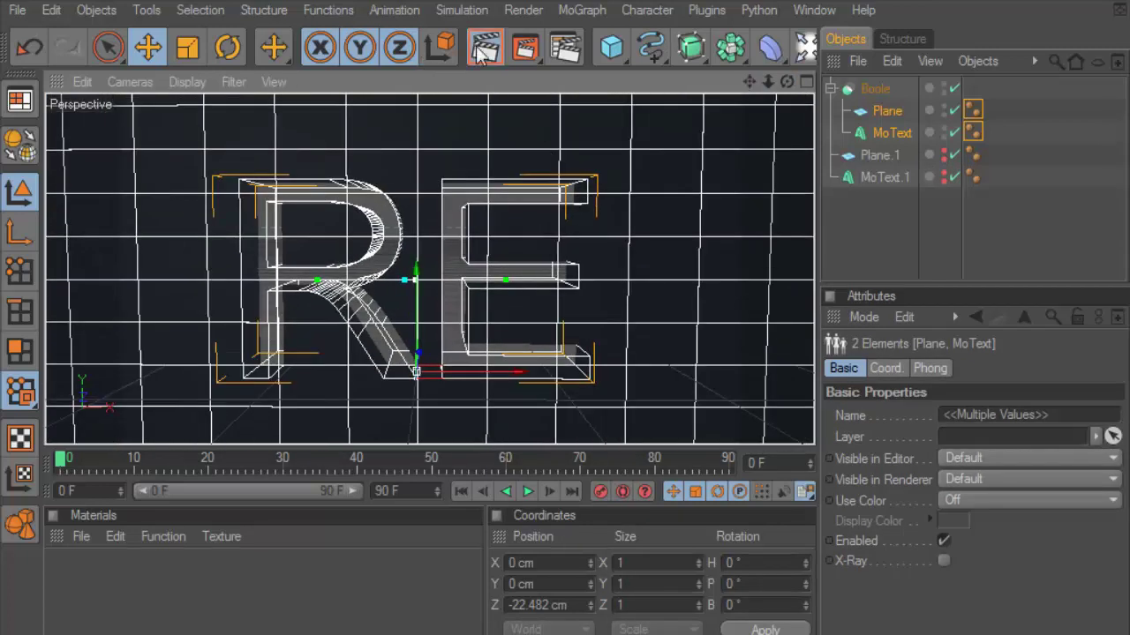
{"action": "key", "text": "ctrl+r"}
{"action": "scroll", "coordinate": [555, 159], "scroll_direction": "down", "scroll_amount": 1}
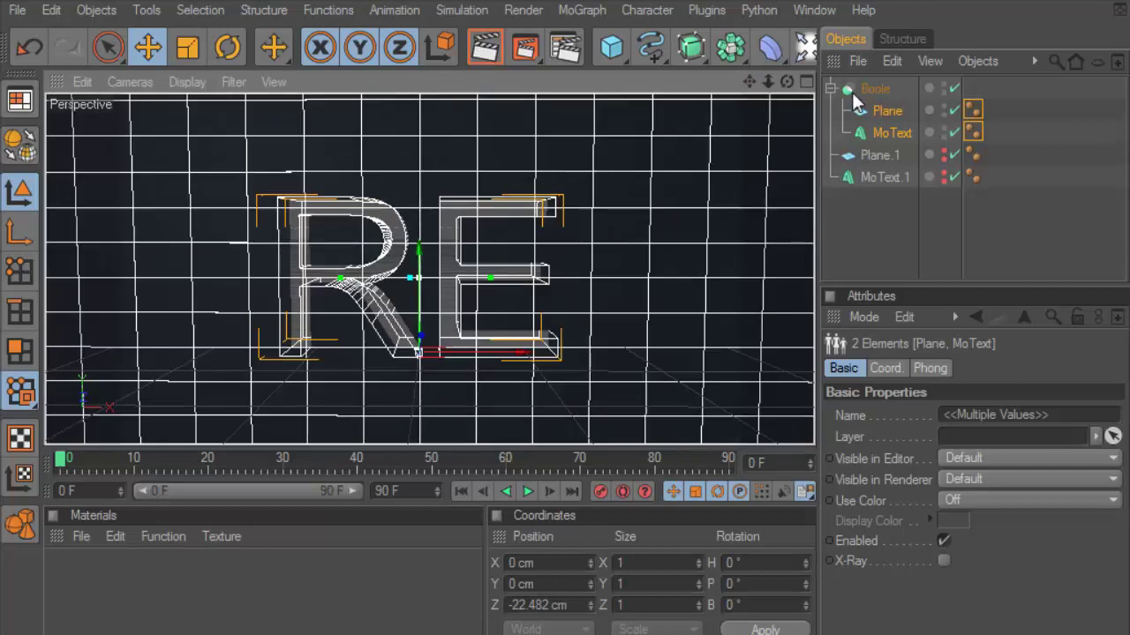
- Unhide MoText.1, duplicate it, and hide the new copy
{"action": "left_click", "coordinate": [883, 177]}
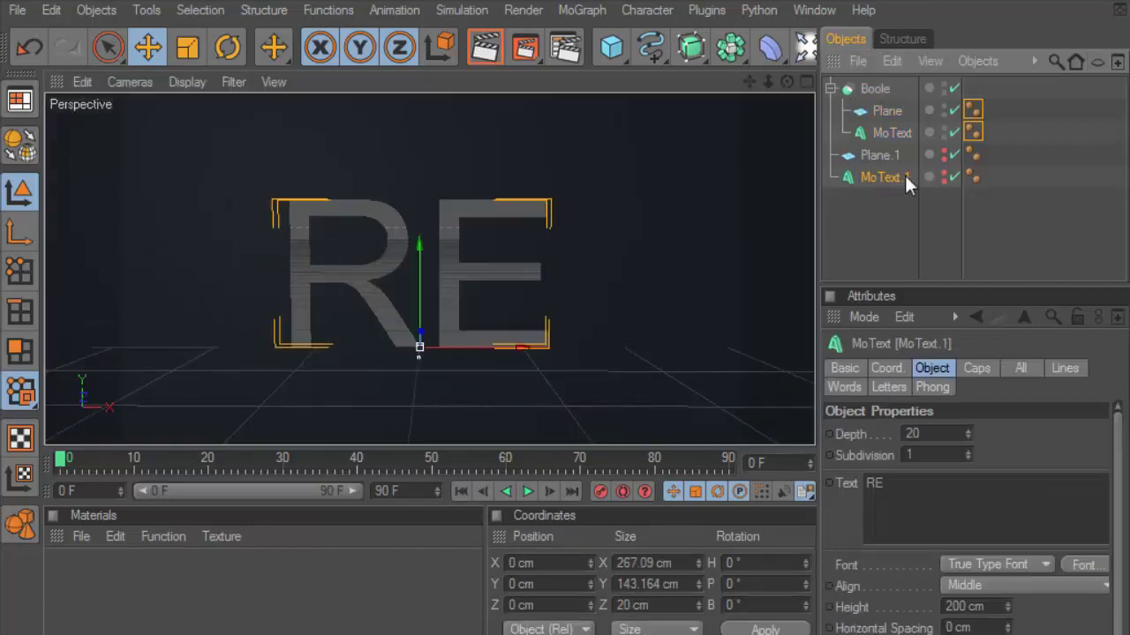
{"action": "left_click", "coordinate": [942, 174]}
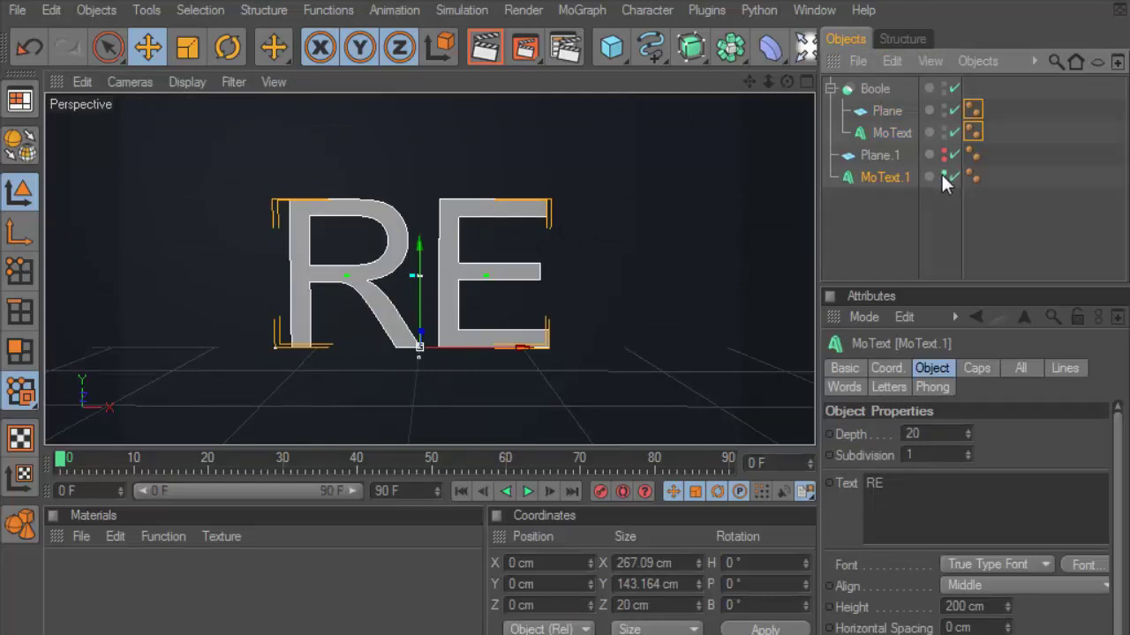
{"action": "left_click_drag", "start_coordinate": [885, 177], "coordinate": [895, 199], "text": "ctrl"}
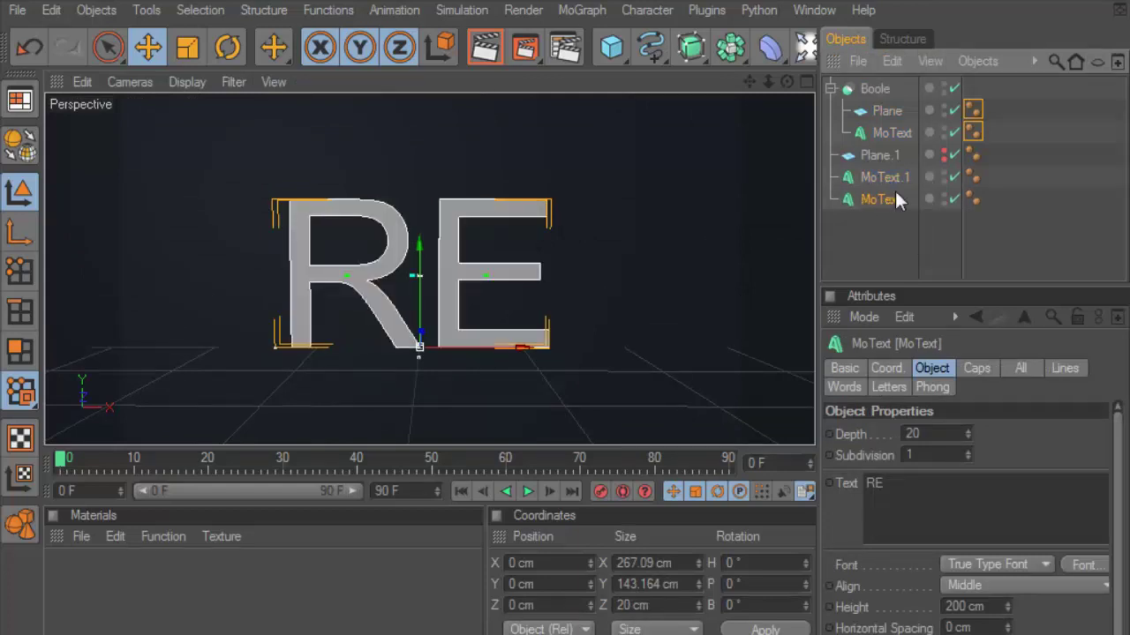
{"action": "left_click", "coordinate": [943, 196]}
{"action": "left_click", "coordinate": [900, 177]}
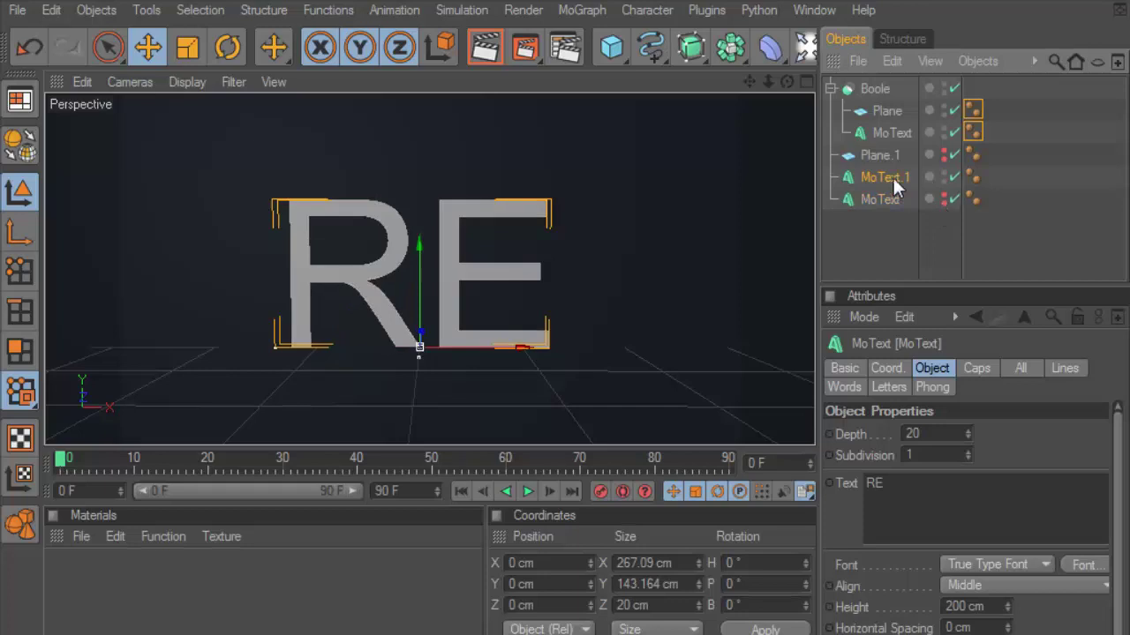
{"action": "left_click", "coordinate": [943, 174]}
- Change MoText.1 to read R with a 2 cm depth
{"action": "left_click_drag", "start_coordinate": [919, 295], "coordinate": [918, 222]}
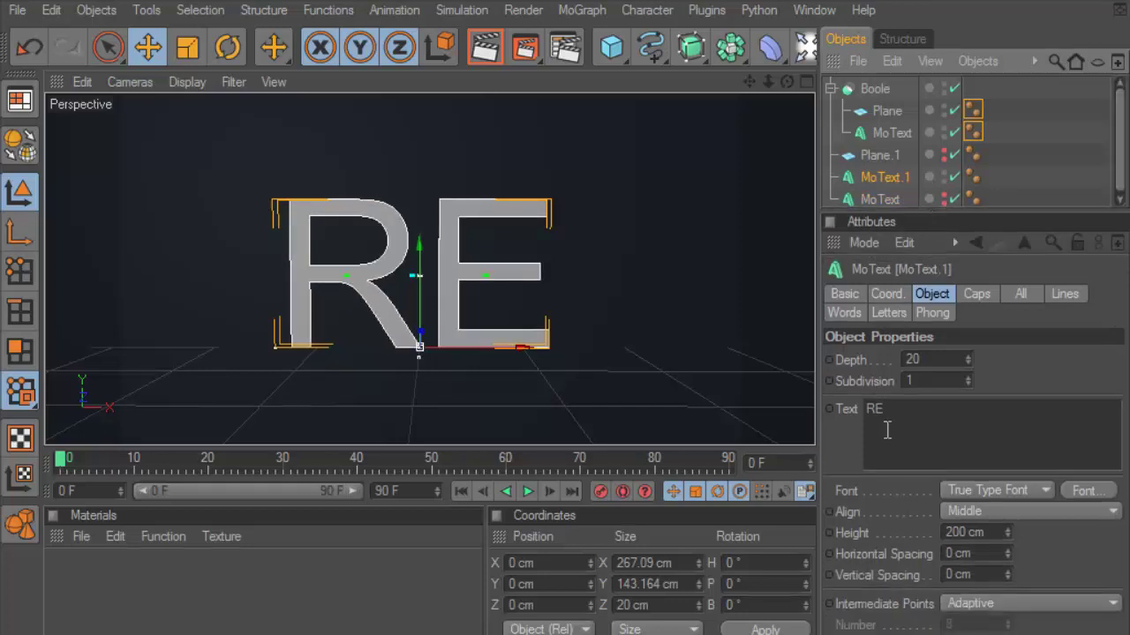
{"action": "left_click", "coordinate": [886, 408]}
{"action": "key", "text": "BackSpace"}
{"action": "left_click_drag", "start_coordinate": [515, 341], "coordinate": [452, 346]}
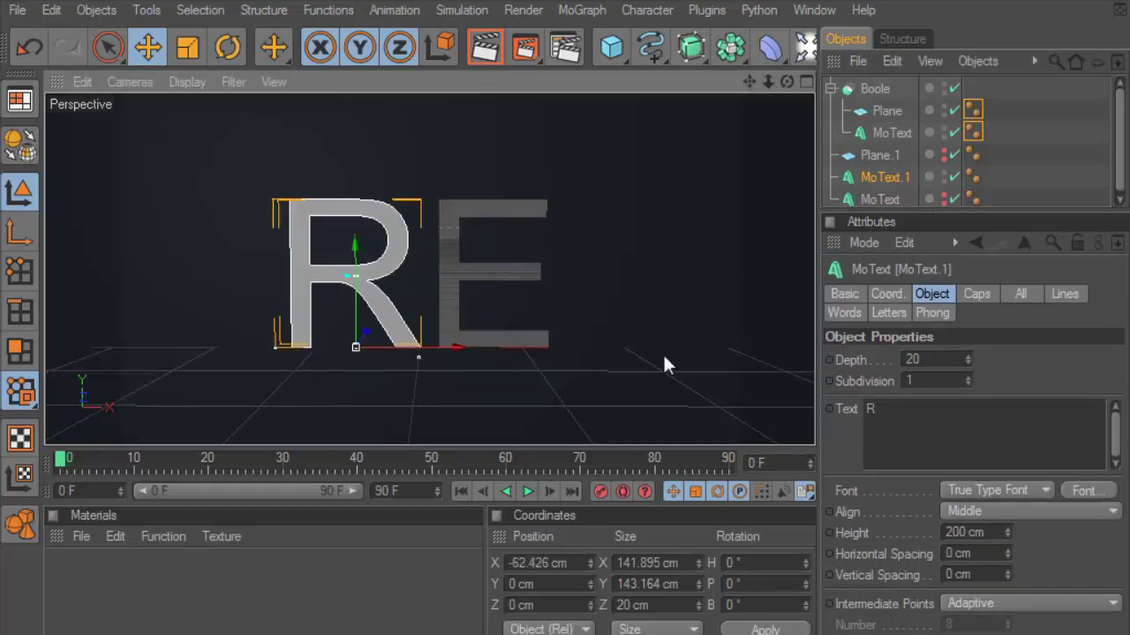
{"action": "left_click", "coordinate": [917, 360]}
{"action": "type", "text": "2"}
{"action": "left_click", "coordinate": [874, 179]}
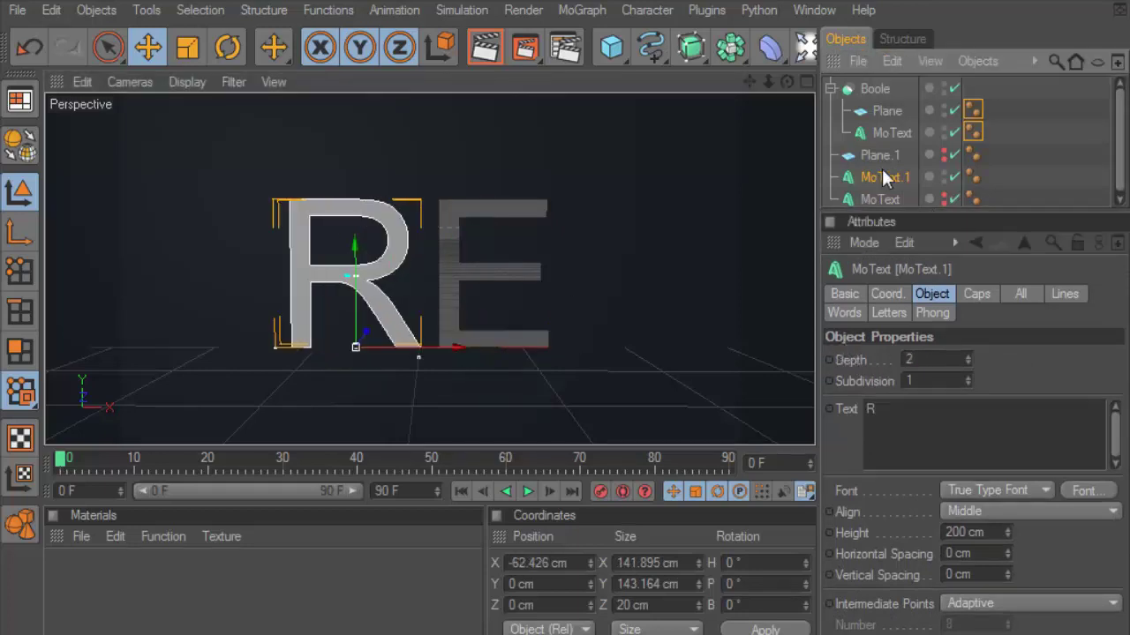
{"action": "left_click_drag", "start_coordinate": [786, 82], "coordinate": [788, 86]}
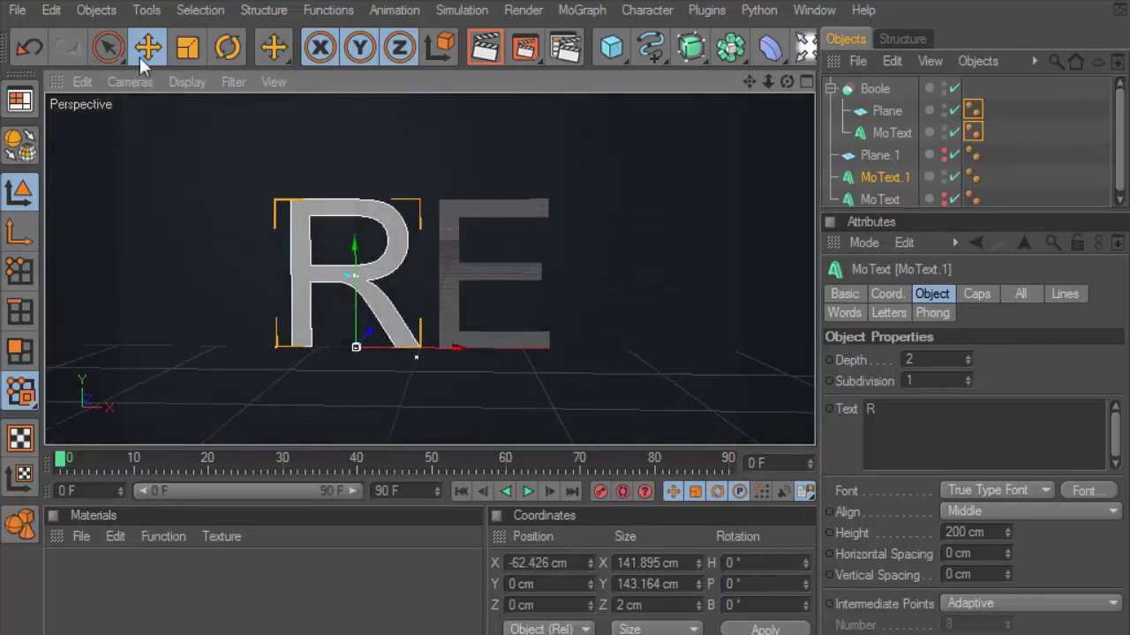
- Rotate the R to H −48.7°, move it to X −82.492, Z −52.111 cm, and render
{"action": "left_click", "coordinate": [187, 48]}
{"action": "left_click", "coordinate": [229, 50]}
{"action": "left_click_drag", "start_coordinate": [370, 354], "coordinate": [326, 358]}
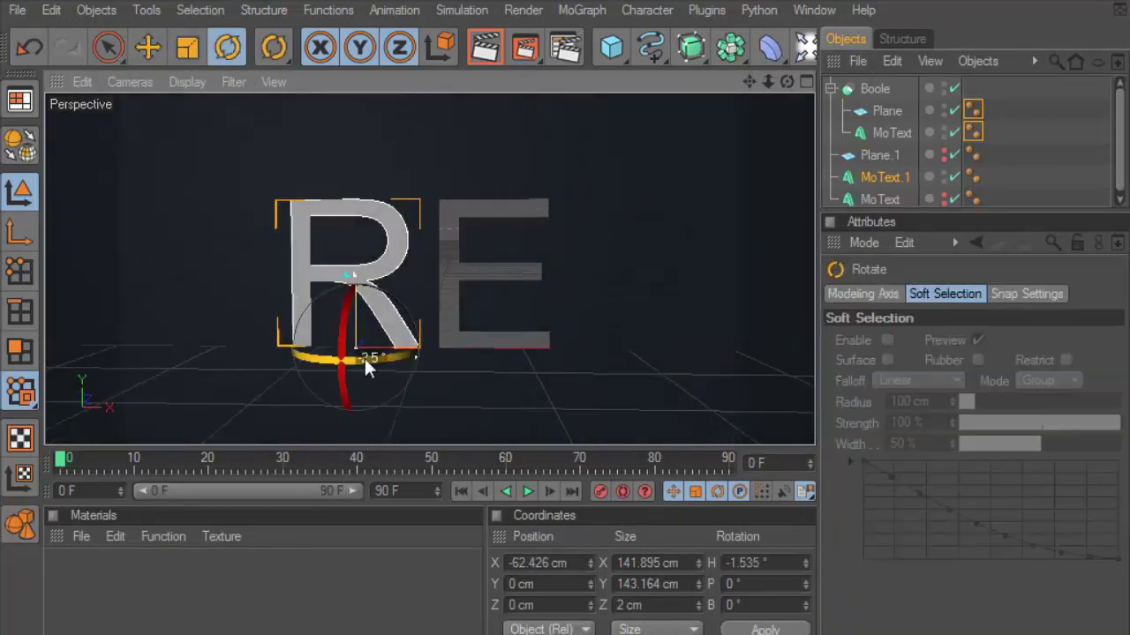
{"action": "left_click", "coordinate": [148, 49]}
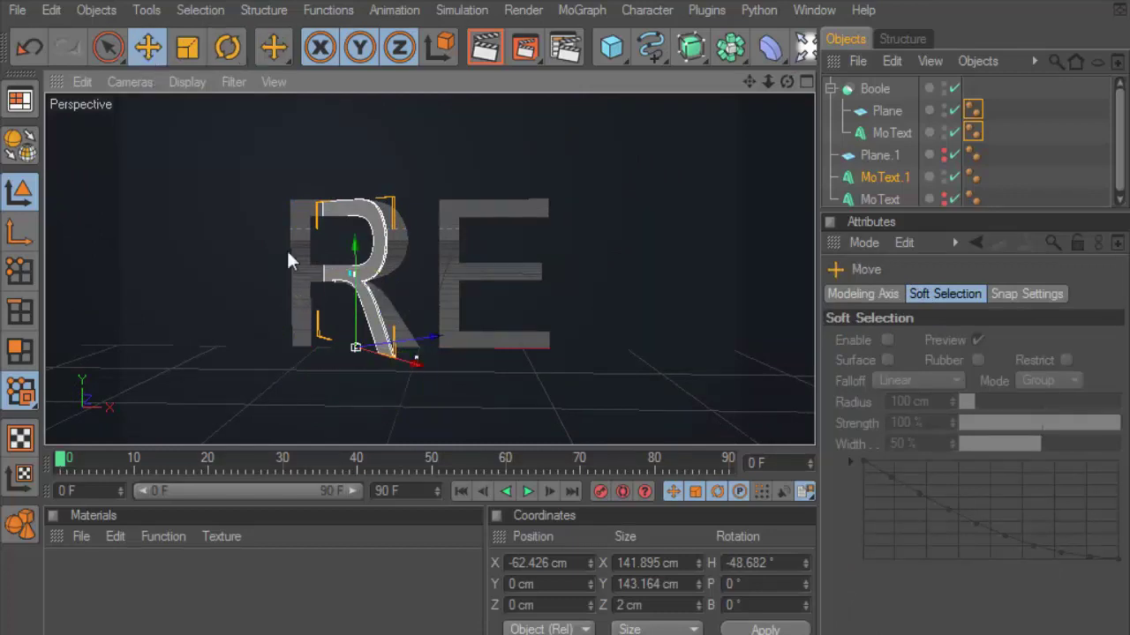
{"action": "mouse_move", "coordinate": [415, 346]}
{"action": "left_mouse_down"}
{"action": "mouse_move", "coordinate": [384, 377]}
{"action": "mouse_move", "coordinate": [411, 353]}
{"action": "left_mouse_up"}
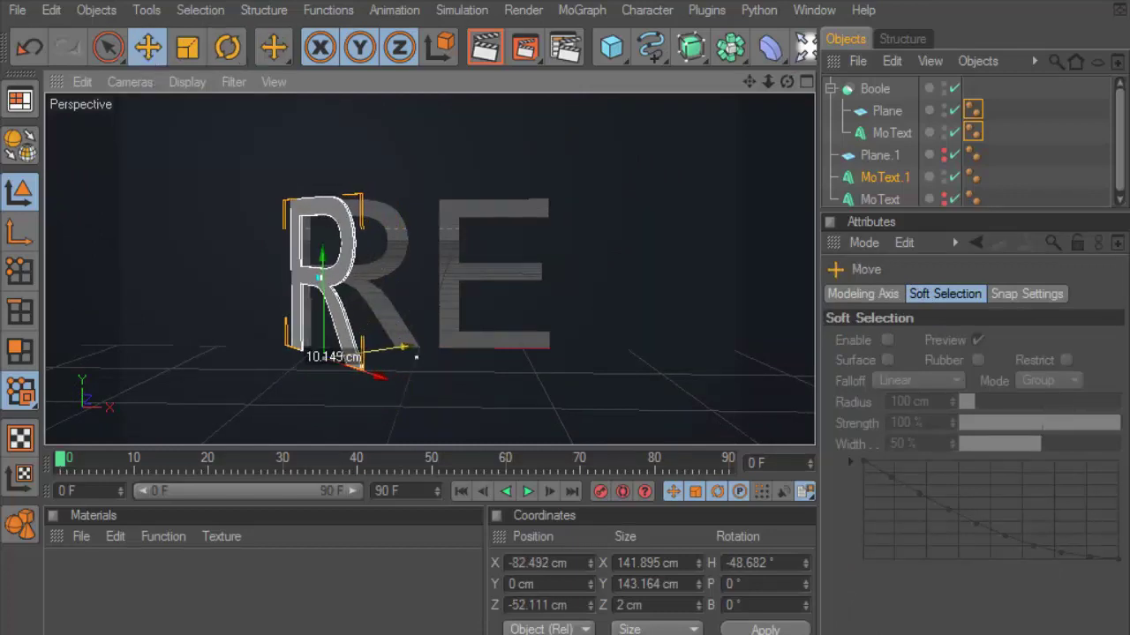
{"action": "left_click", "coordinate": [481, 51]}
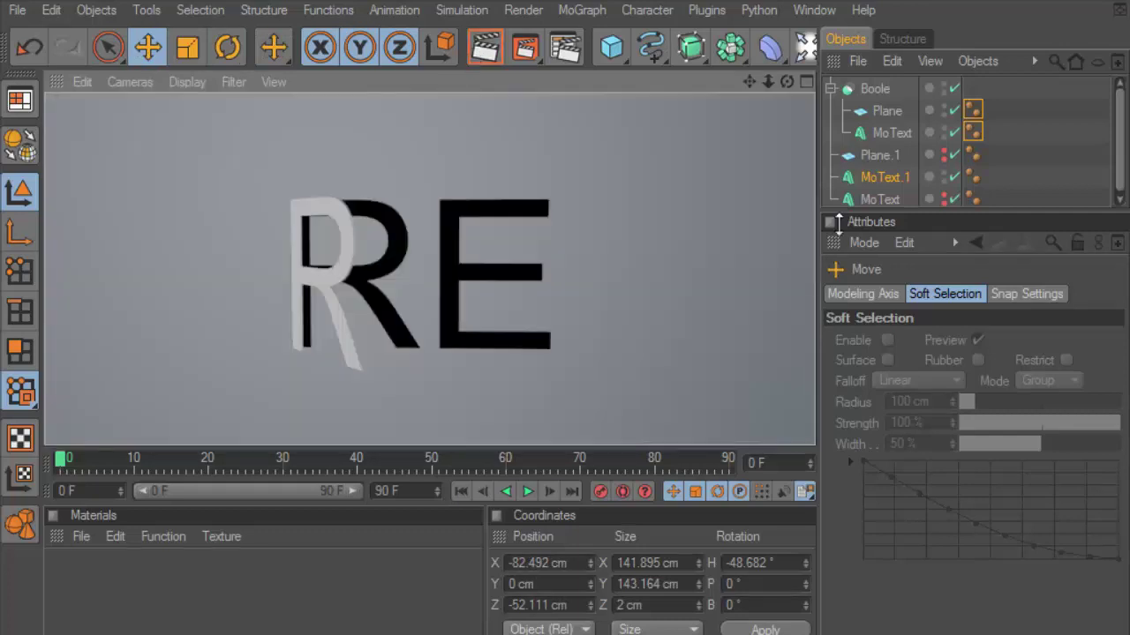
{"action": "left_click_drag", "start_coordinate": [894, 222], "coordinate": [895, 271]}
- Change the remaining text copy to E with a 2 cm depth, shifted right
{"action": "left_click", "coordinate": [941, 198]}
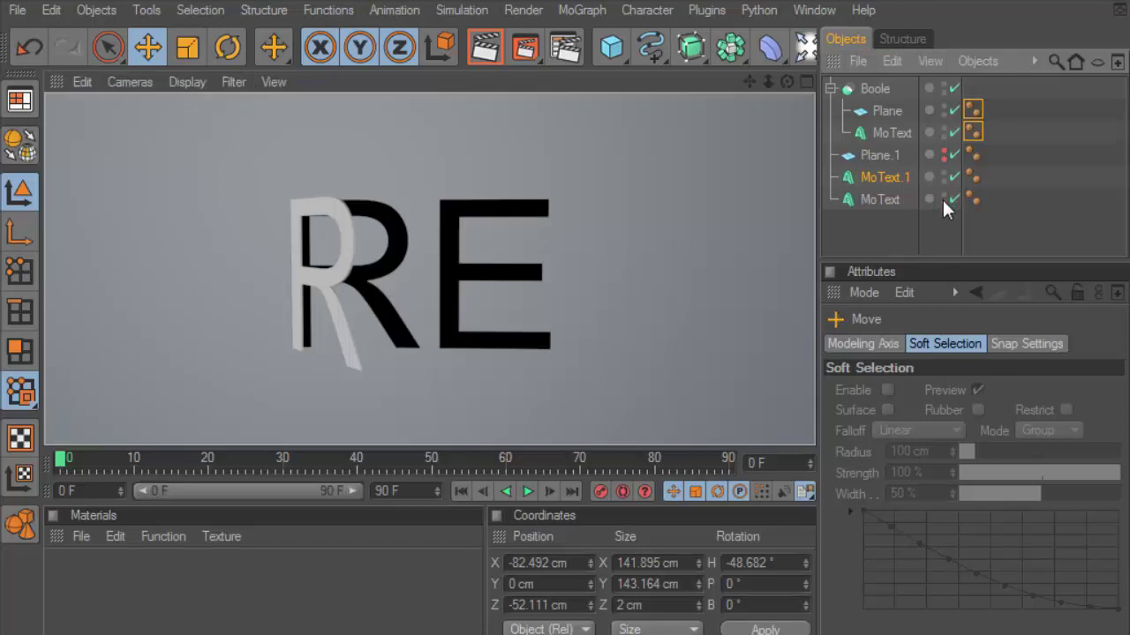
{"action": "left_click", "coordinate": [880, 199]}
{"action": "double_click", "coordinate": [872, 459]}
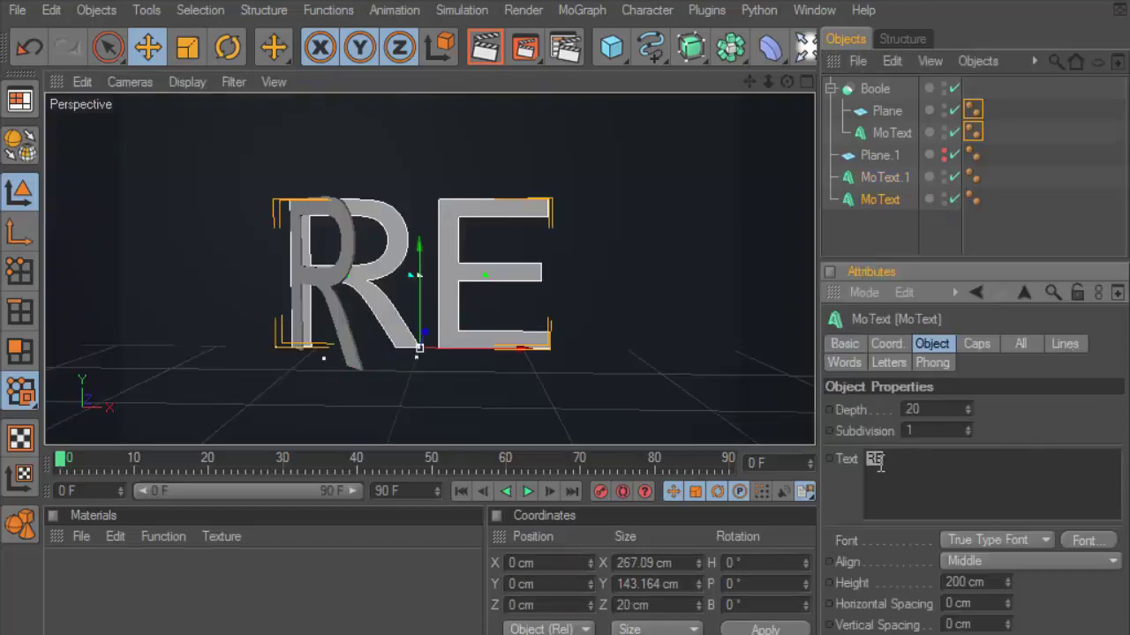
{"action": "type", "text": "E"}
{"action": "left_click", "coordinate": [932, 411]}
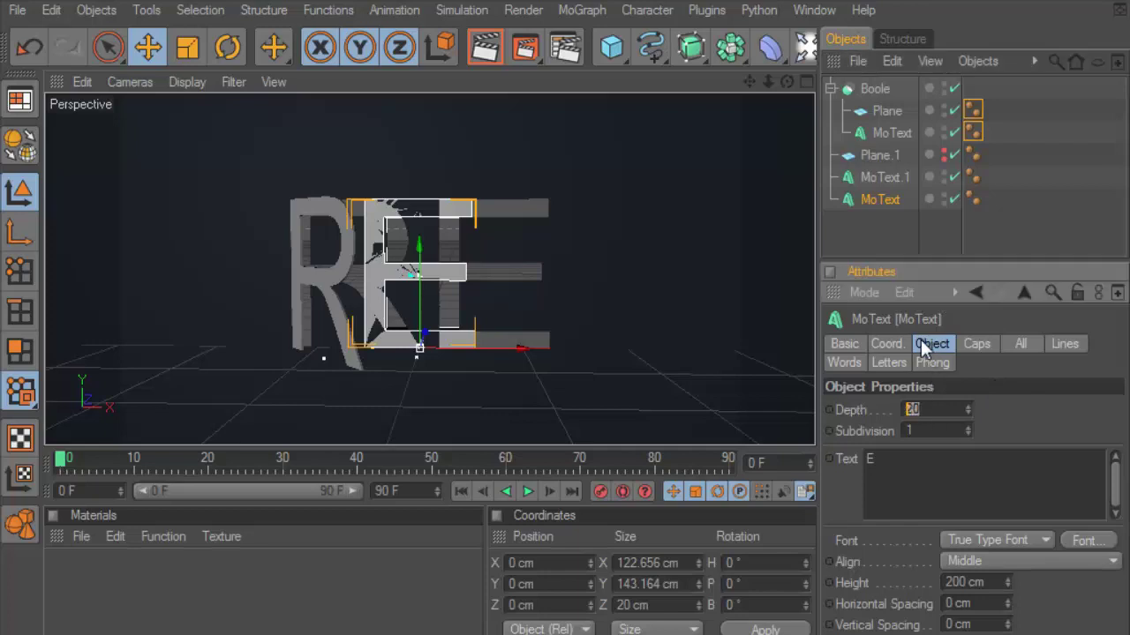
{"action": "type", "text": "2"}
{"action": "left_click", "coordinate": [892, 195]}
{"action": "left_click_drag", "start_coordinate": [558, 351], "coordinate": [598, 349]}
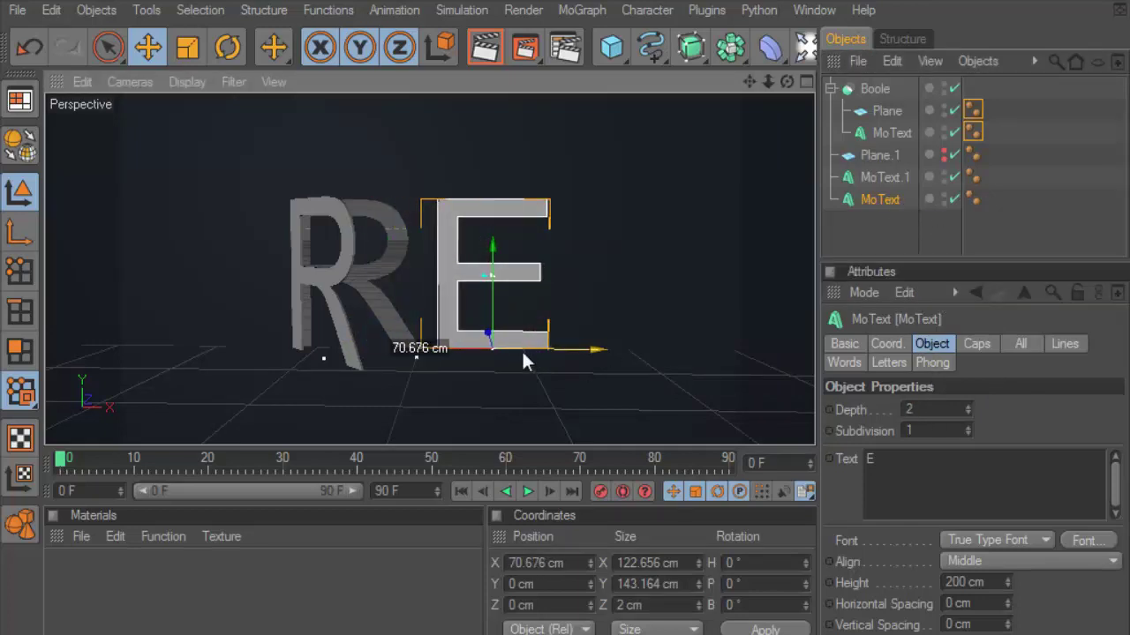
- Rotate the E to H −55.4°, move it out from the wall, and test render
{"action": "left_click", "coordinate": [222, 49]}
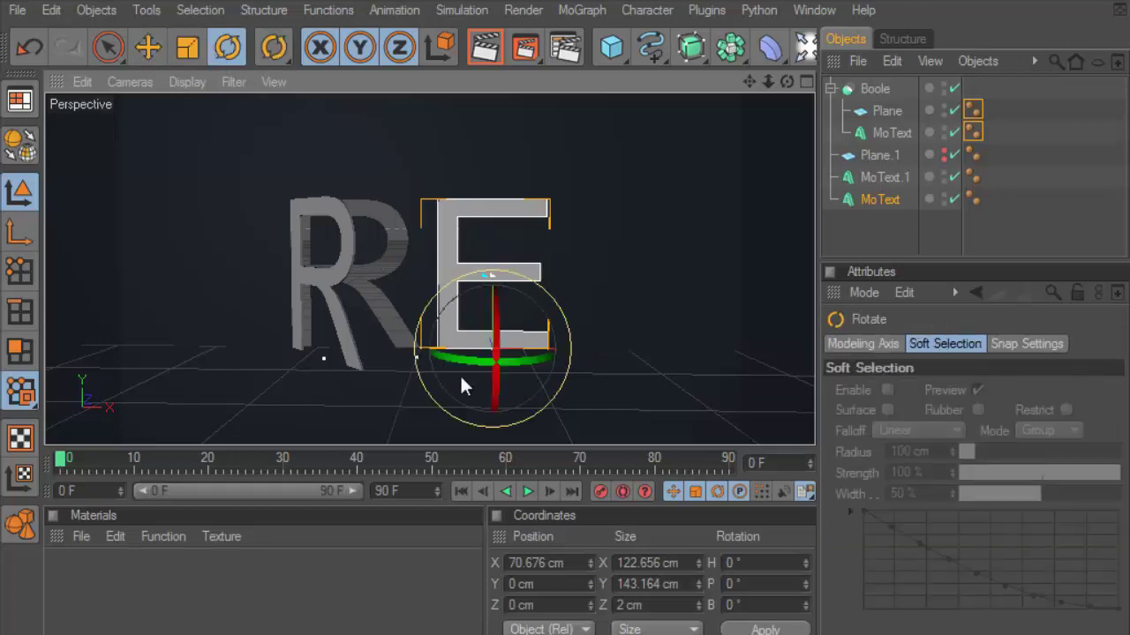
{"action": "left_click_drag", "start_coordinate": [460, 373], "coordinate": [413, 349]}
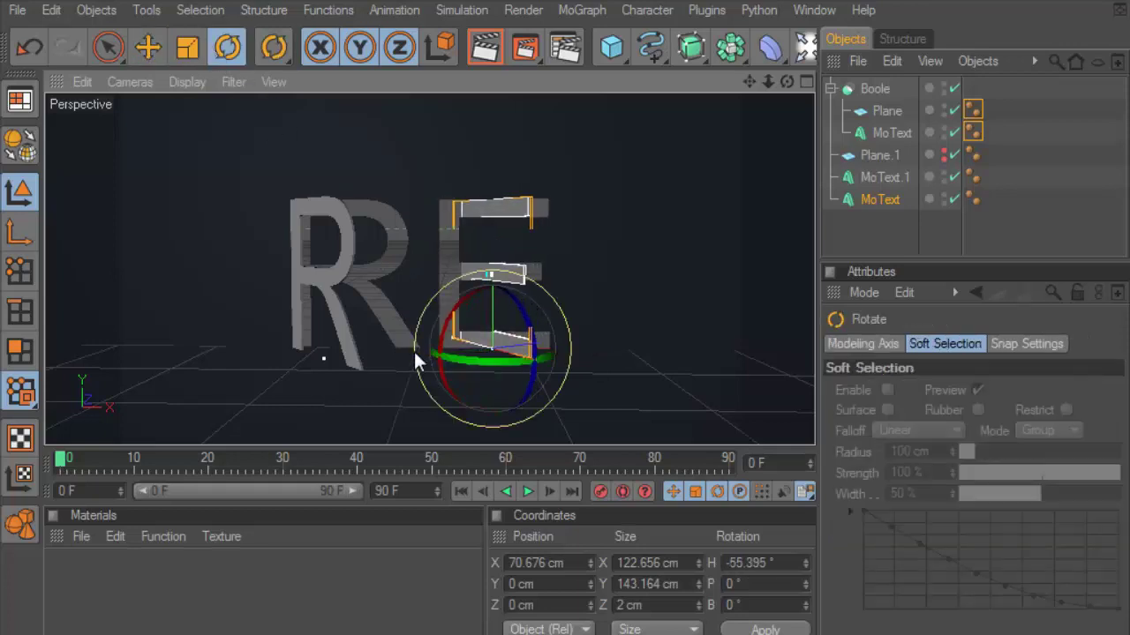
{"action": "left_click", "coordinate": [147, 49]}
{"action": "mouse_move", "coordinate": [539, 385]}
{"action": "left_mouse_down"}
{"action": "mouse_move", "coordinate": [583, 373]}
{"action": "mouse_move", "coordinate": [536, 381]}
{"action": "left_mouse_up"}
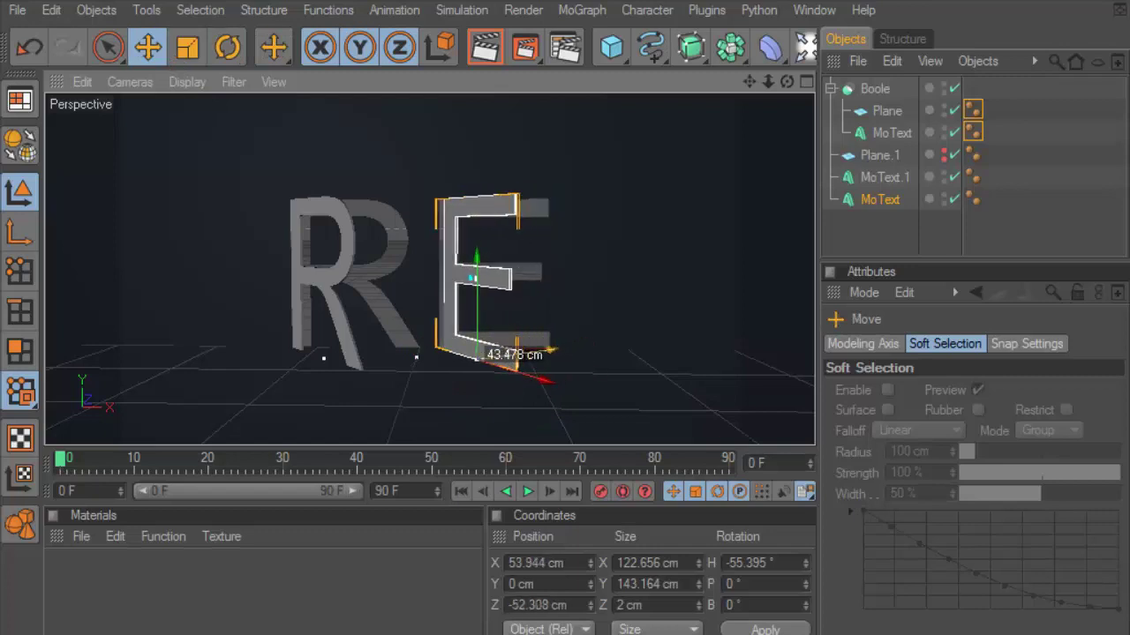
{"action": "left_click_drag", "start_coordinate": [536, 382], "coordinate": [580, 337]}
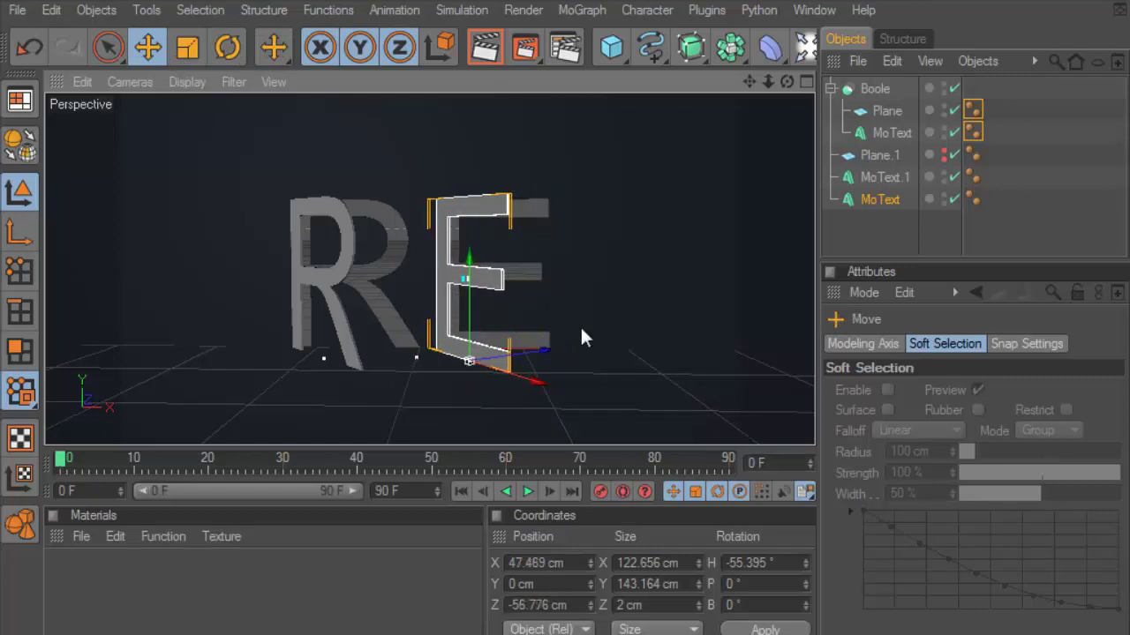
{"action": "left_click", "coordinate": [489, 55]}
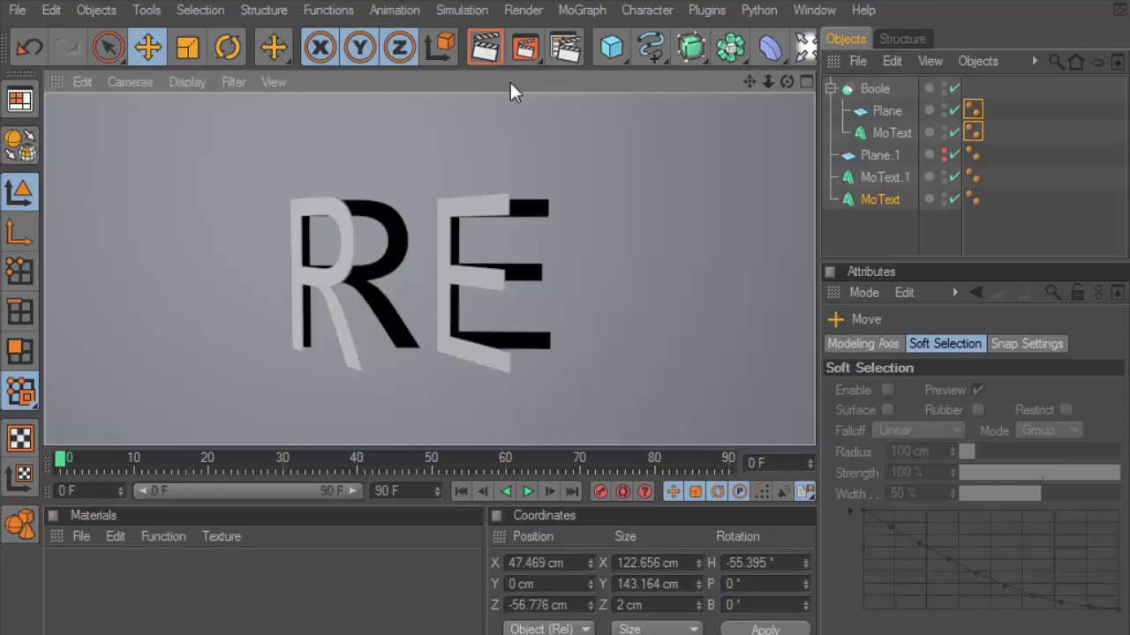
- Nudge the E to X 48.134, Z −53.152 cm and render the view again
{"action": "left_click_drag", "start_coordinate": [784, 82], "coordinate": [733, 115]}
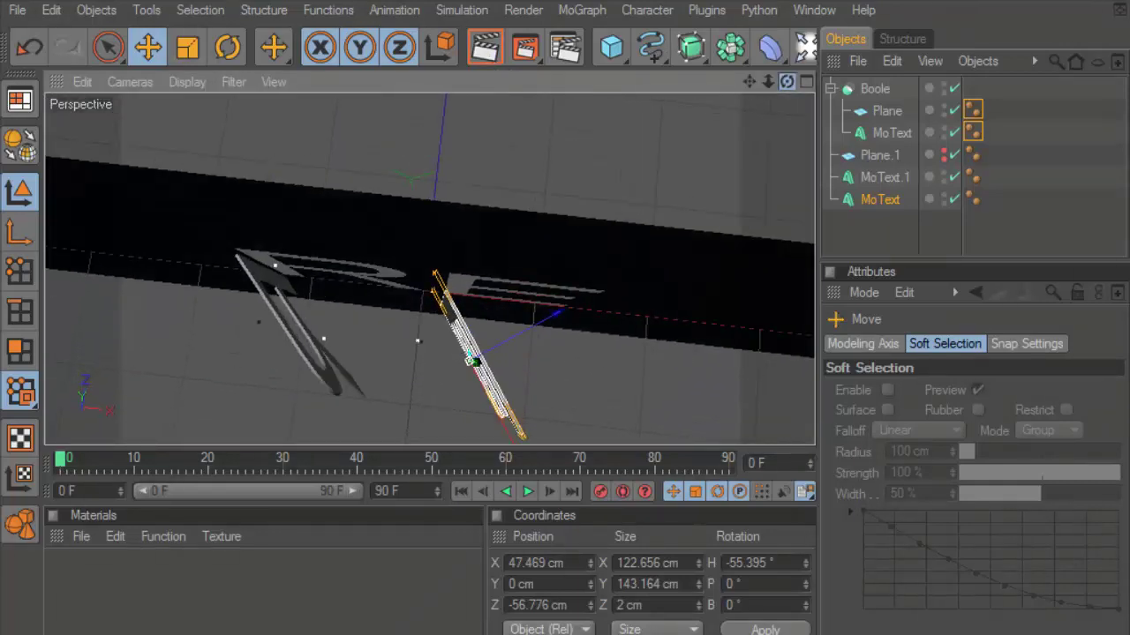
{"action": "left_click_drag", "start_coordinate": [787, 81], "coordinate": [794, 119]}
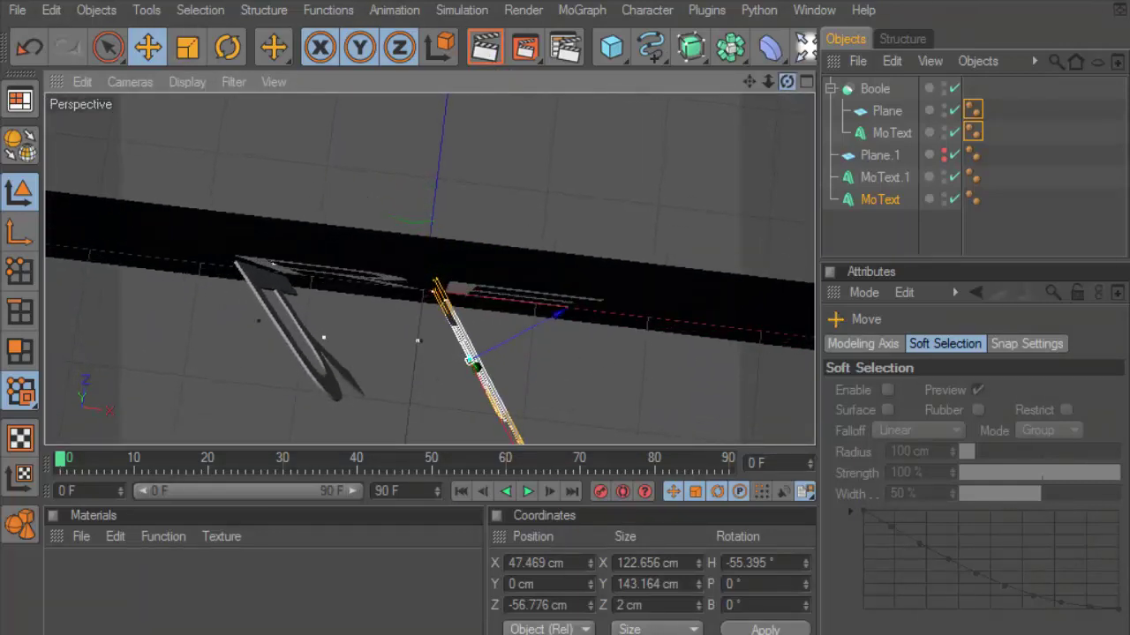
{"action": "left_click", "coordinate": [878, 201]}
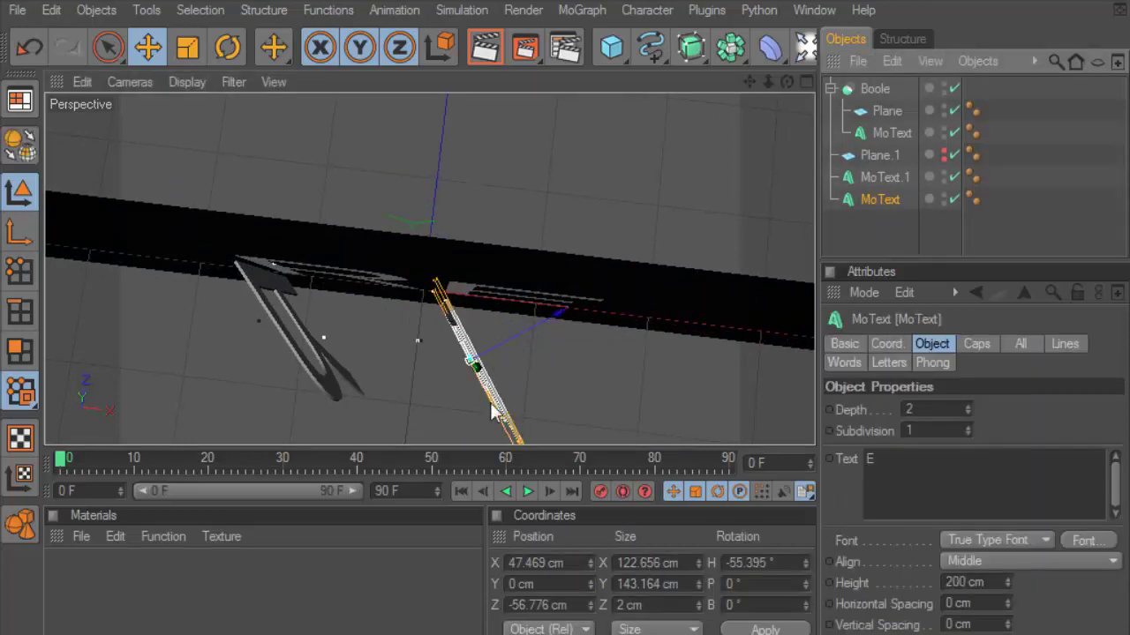
{"action": "mouse_move", "coordinate": [517, 344]}
{"action": "left_mouse_down"}
{"action": "mouse_move", "coordinate": [508, 337]}
{"action": "mouse_move", "coordinate": [526, 329]}
{"action": "mouse_move", "coordinate": [566, 325]}
{"action": "left_mouse_up"}
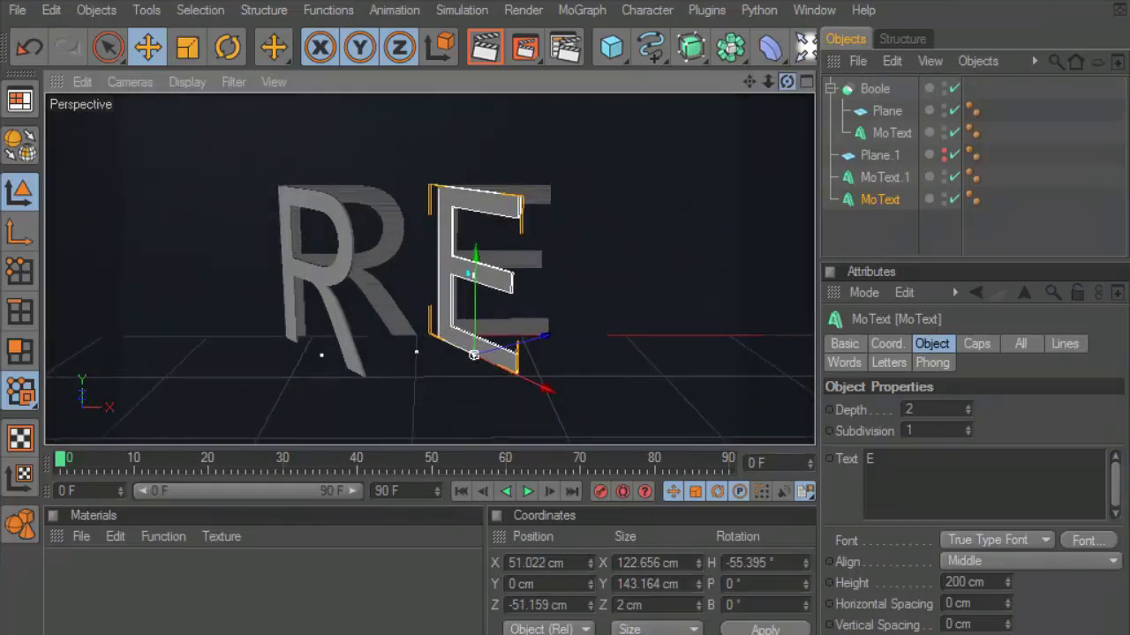
{"action": "left_click_drag", "start_coordinate": [507, 351], "coordinate": [467, 353]}
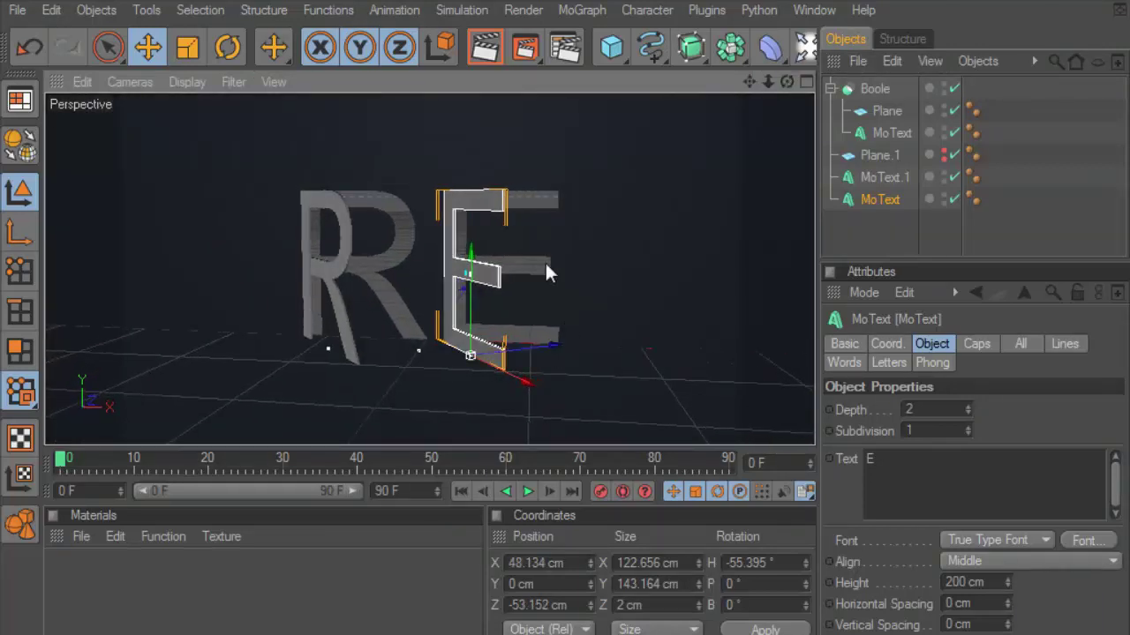
{"action": "key", "text": "ctrl+r"}
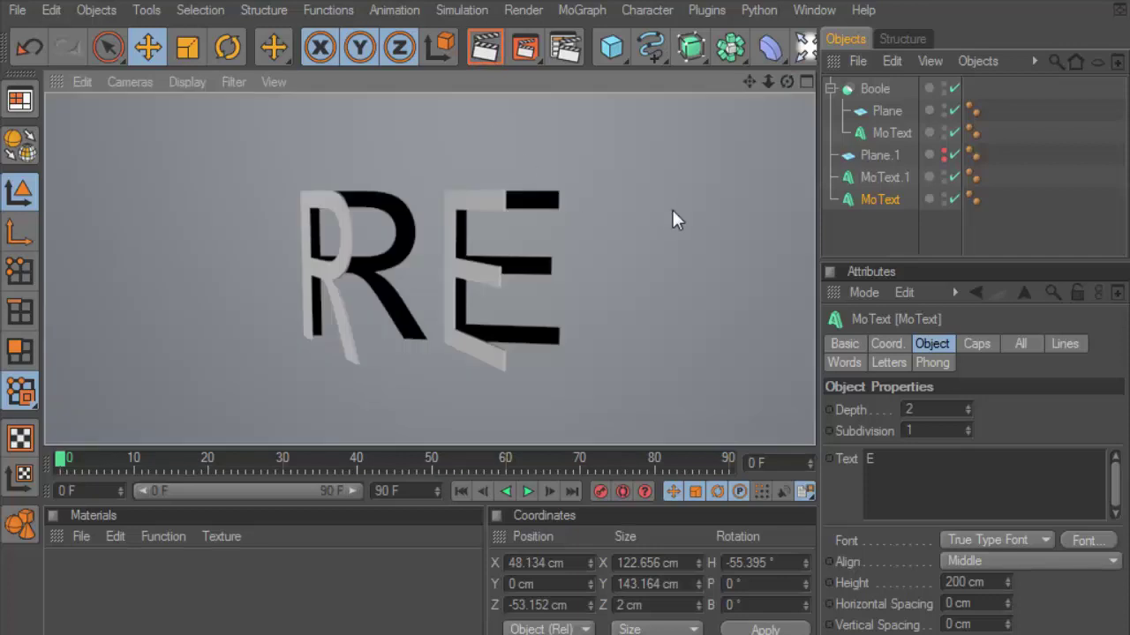
- Move the R slightly along Z to X −82.073, Z −49.759 cm
{"action": "left_click_drag", "start_coordinate": [787, 82], "coordinate": [345, 128]}
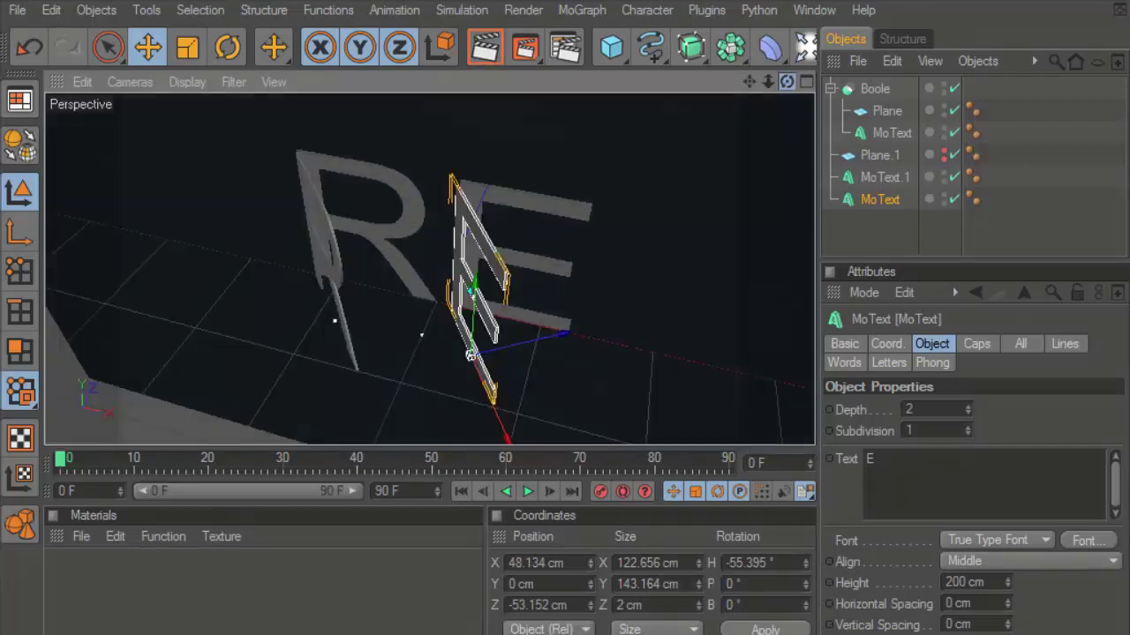
{"action": "left_click", "coordinate": [874, 88]}
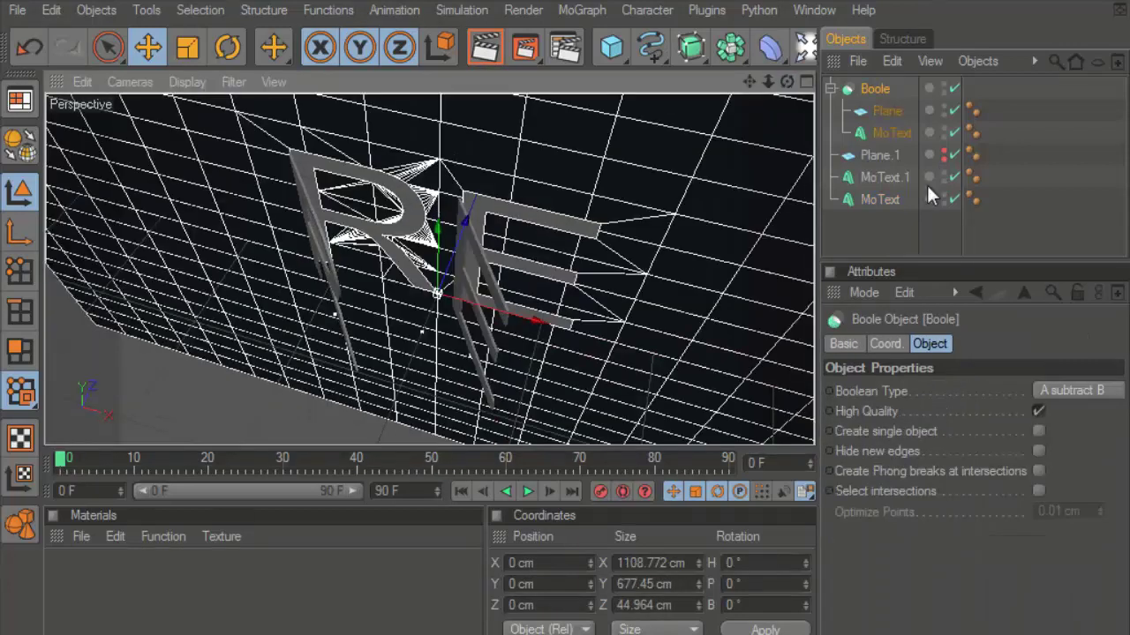
{"action": "left_click", "coordinate": [882, 177]}
{"action": "left_click_drag", "start_coordinate": [393, 297], "coordinate": [380, 295]}
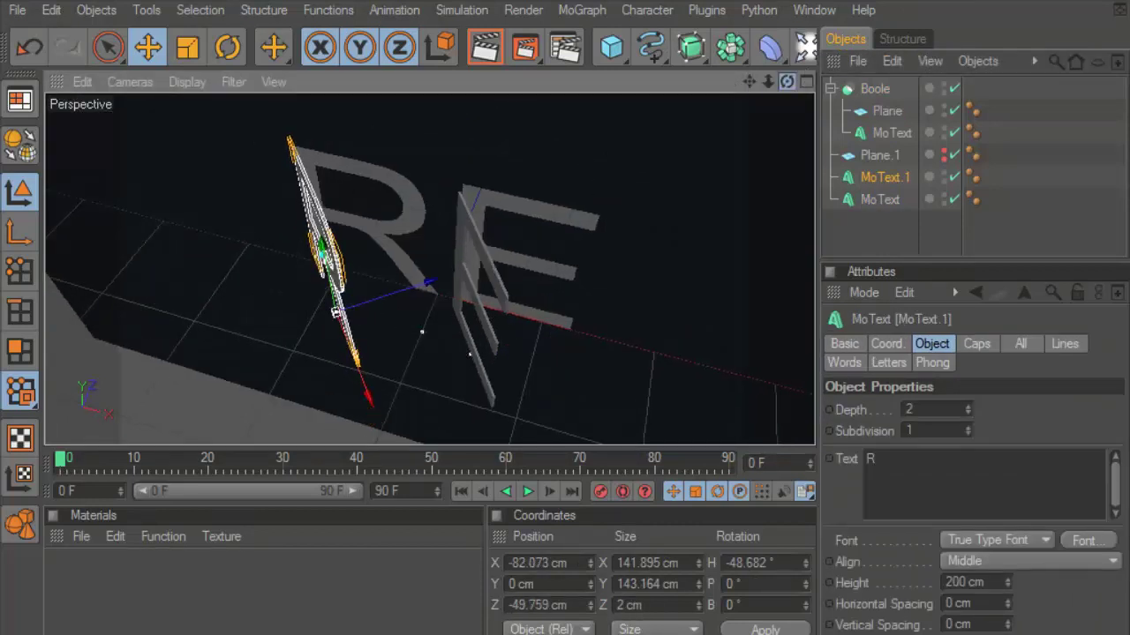
- Render a near-front view and restore the MoText objects' editor visibility
{"action": "mouse_move", "coordinate": [786, 81]}
{"action": "left_mouse_down"}
{"action": "mouse_move", "coordinate": [759, 97]}
{"action": "mouse_move", "coordinate": [511, 83]}
{"action": "left_mouse_up"}
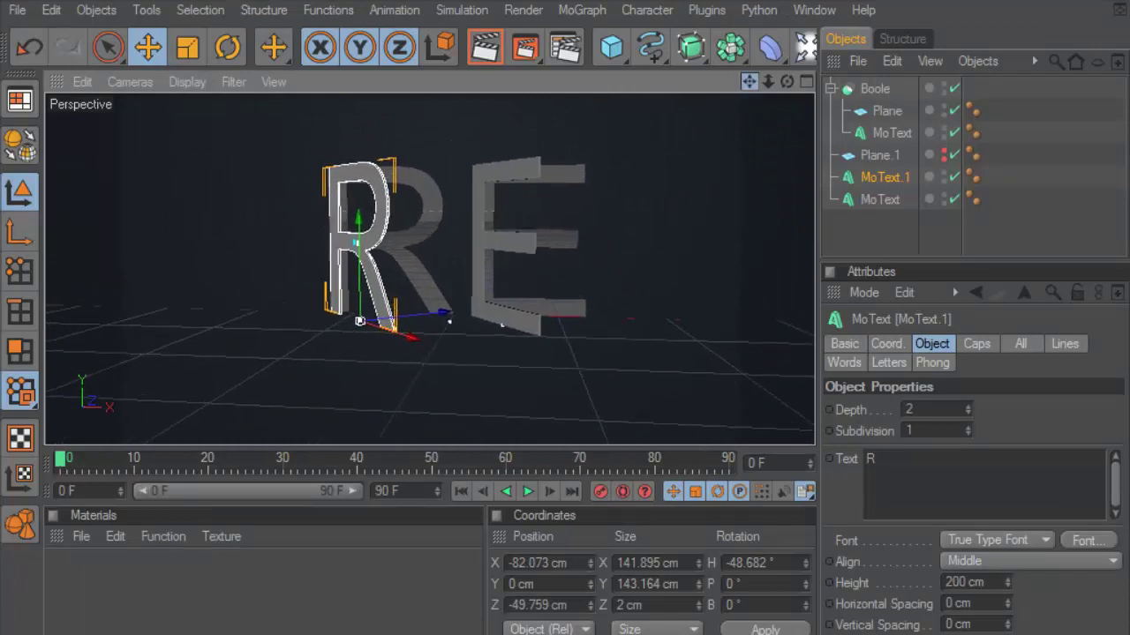
{"action": "left_click", "coordinate": [484, 49]}
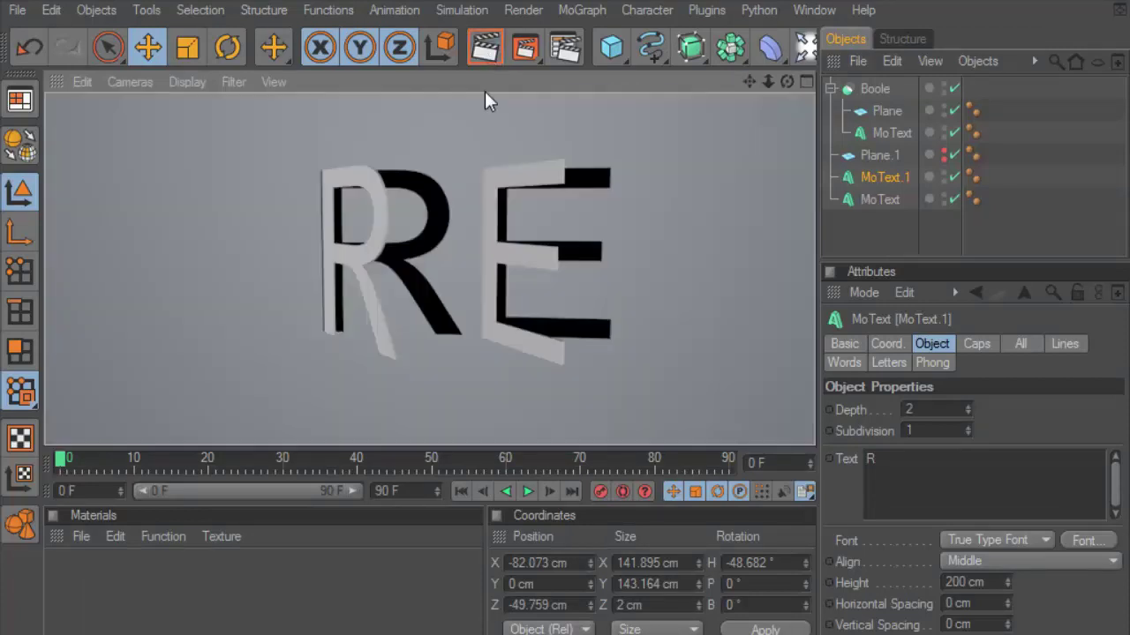
{"action": "left_click", "coordinate": [943, 195]}
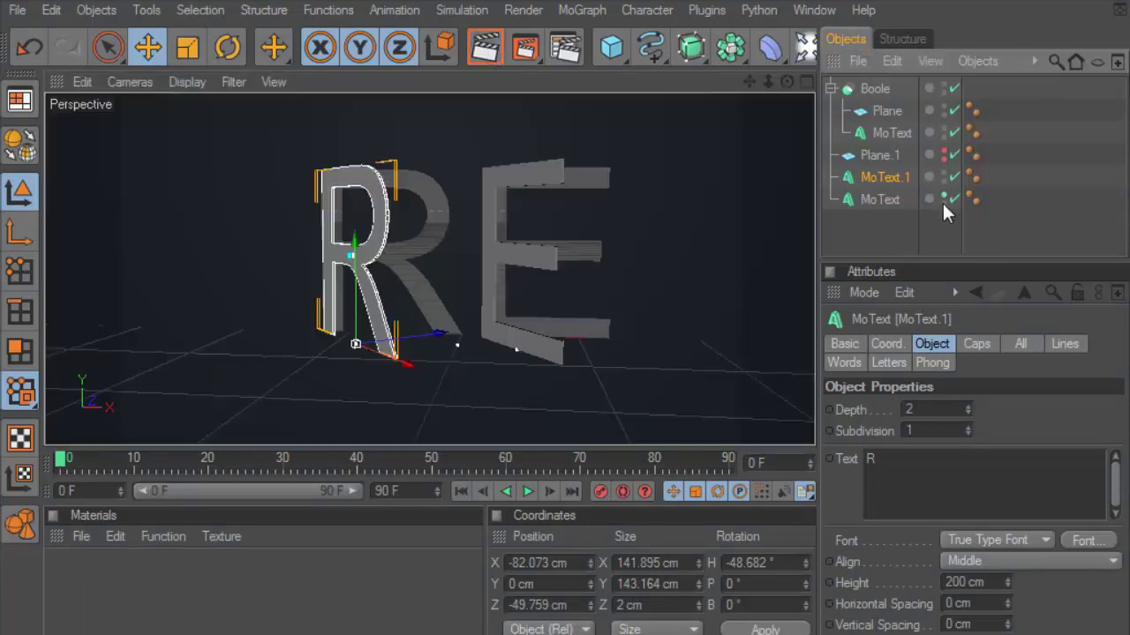
{"action": "left_click", "coordinate": [943, 155]}
- In the maximized Right view, move Plane.1 along Z to 26.434 cm
{"action": "left_click", "coordinate": [795, 81]}
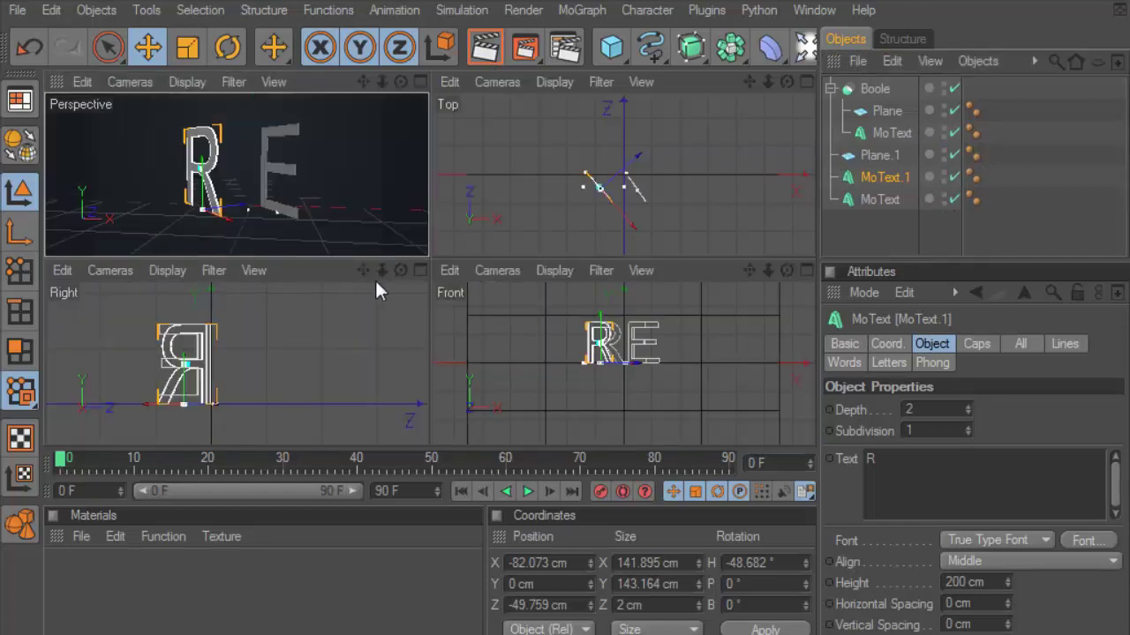
{"action": "left_click", "coordinate": [423, 281]}
{"action": "scroll", "coordinate": [538, 175], "scroll_direction": "down", "scroll_amount": 3}
{"action": "scroll", "coordinate": [539, 174], "scroll_direction": "down", "scroll_amount": 2}
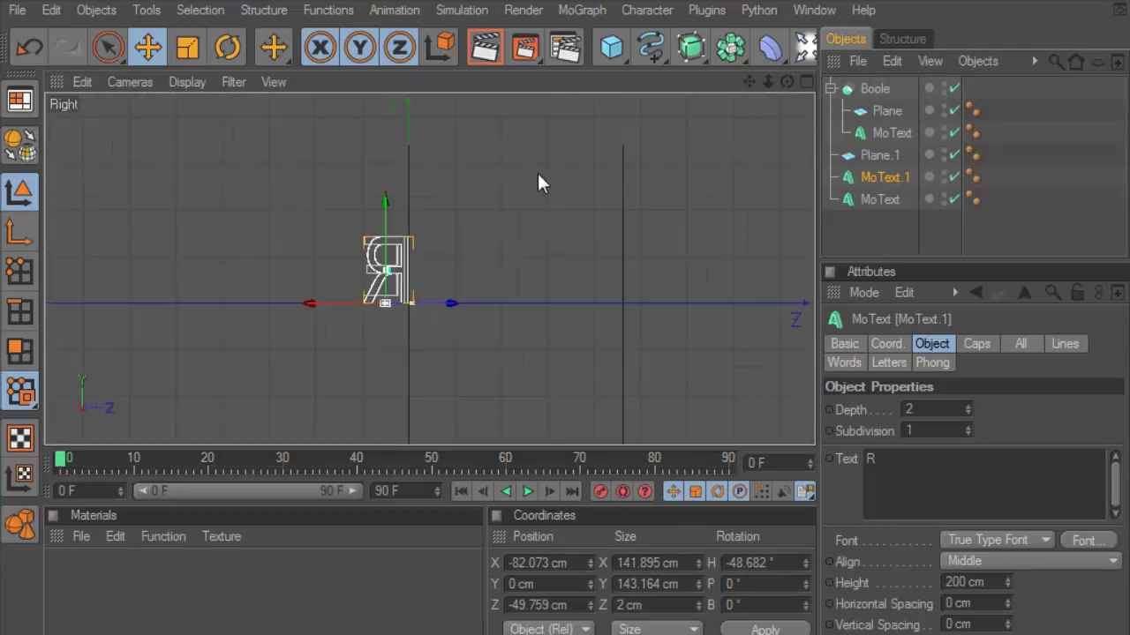
{"action": "left_click", "coordinate": [872, 157]}
{"action": "left_click_drag", "start_coordinate": [623, 298], "coordinate": [469, 298]}
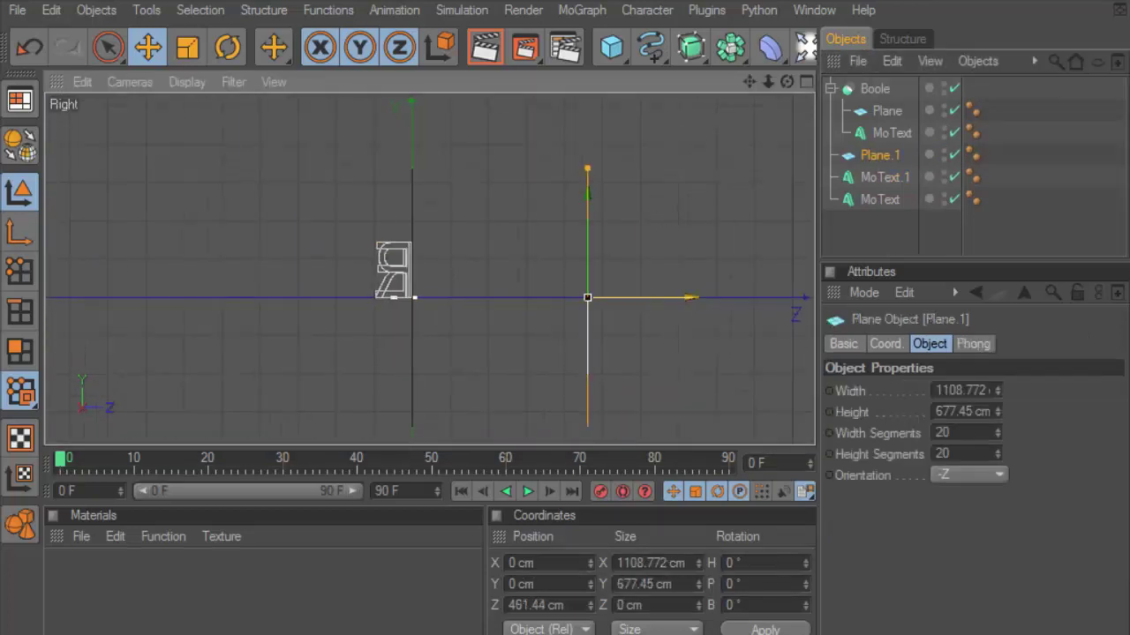
{"action": "left_click_drag", "start_coordinate": [565, 299], "coordinate": [517, 297]}
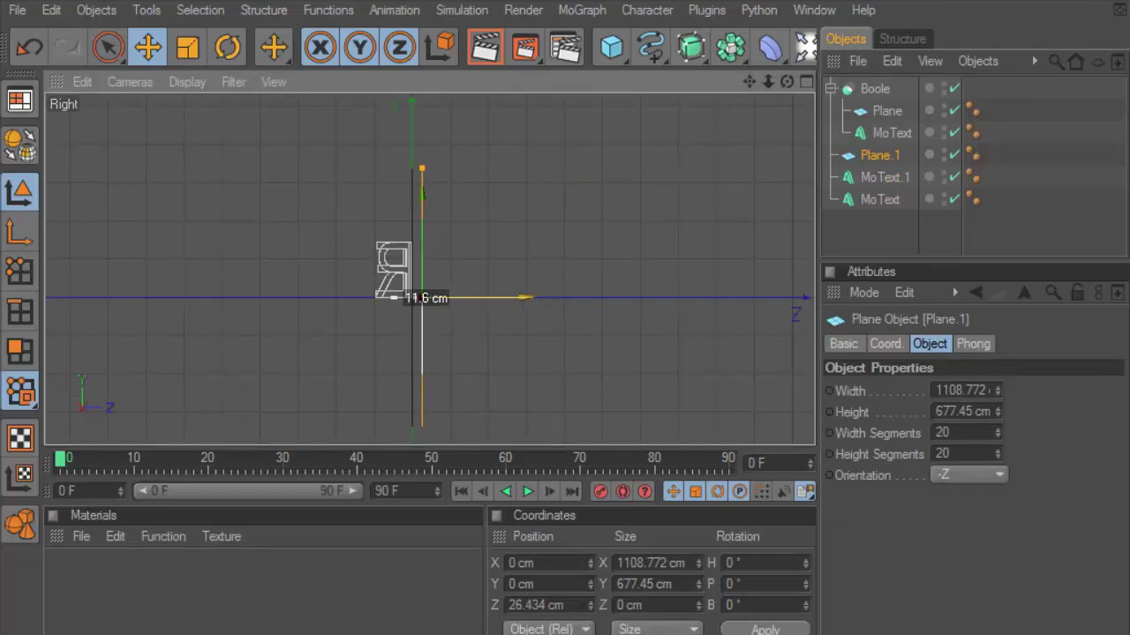
- Return to the Perspective view and render to check the backdrop
{"action": "left_click", "coordinate": [806, 81]}
{"action": "left_click", "coordinate": [418, 81]}
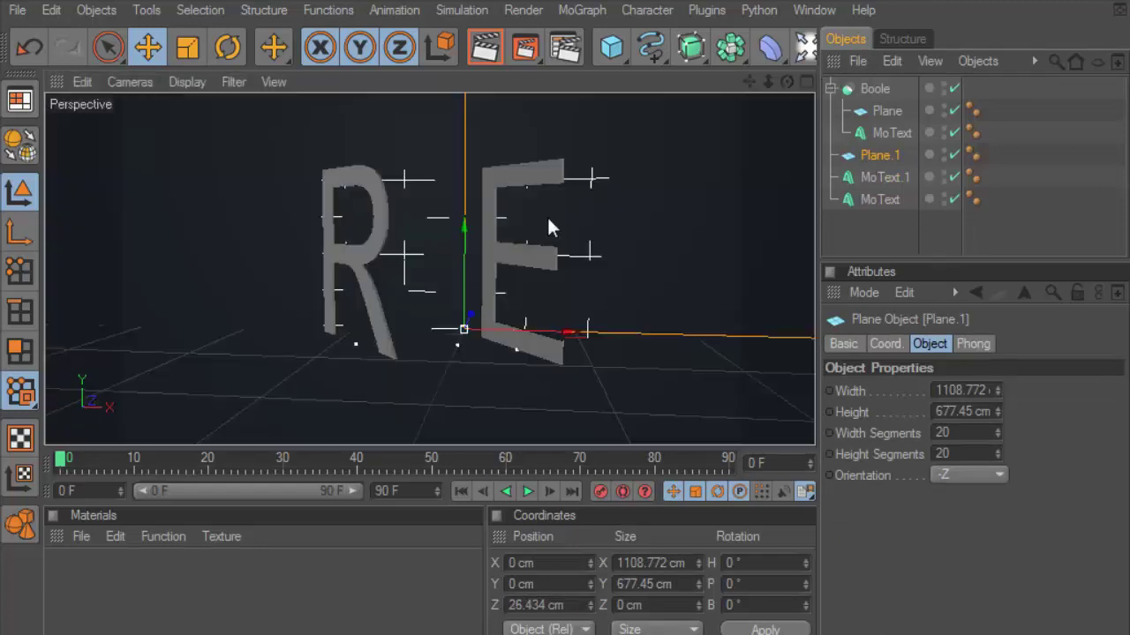
{"action": "scroll", "coordinate": [547, 216], "scroll_direction": "up", "scroll_amount": 4}
{"action": "left_click", "coordinate": [496, 46]}
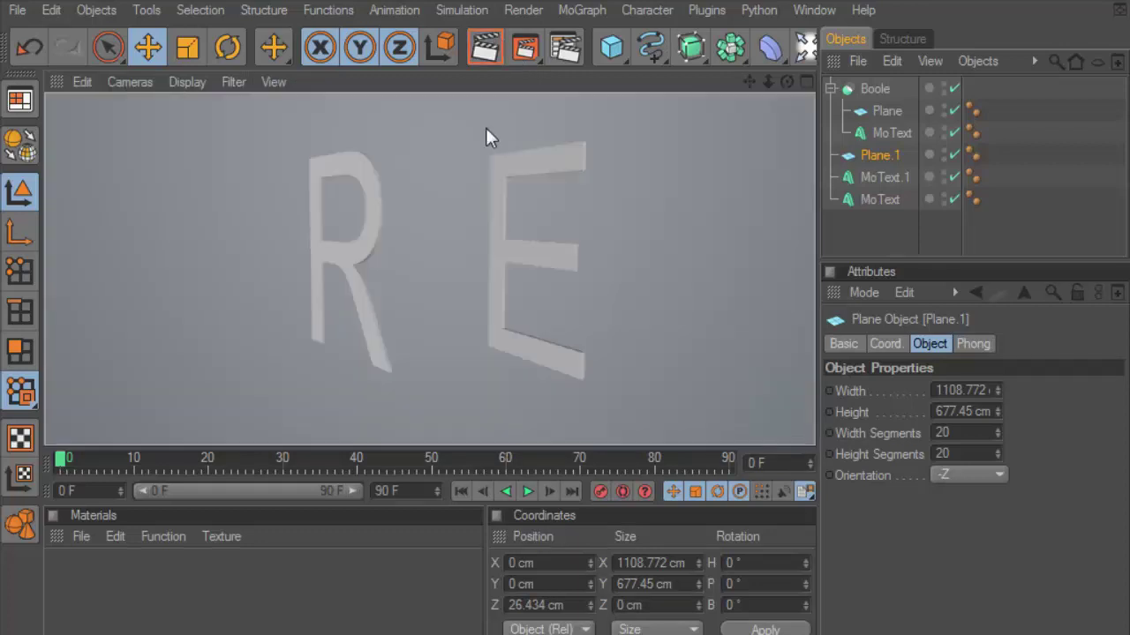
{"action": "scroll", "coordinate": [485, 128], "scroll_direction": "down", "scroll_amount": 2}
{"action": "scroll", "coordinate": [492, 151], "scroll_direction": "down", "scroll_amount": 2}
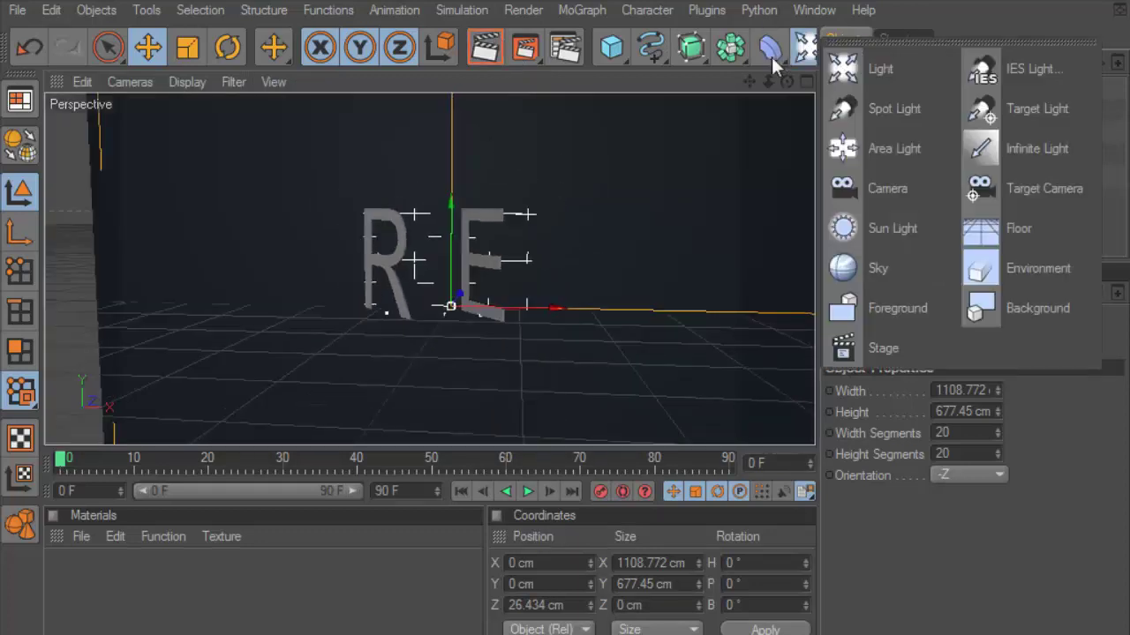
- Add a light and position it in front of the letters using the Right and Front views
{"action": "left_click_drag", "start_coordinate": [804, 49], "coordinate": [854, 70]}
{"action": "left_click", "coordinate": [805, 81]}
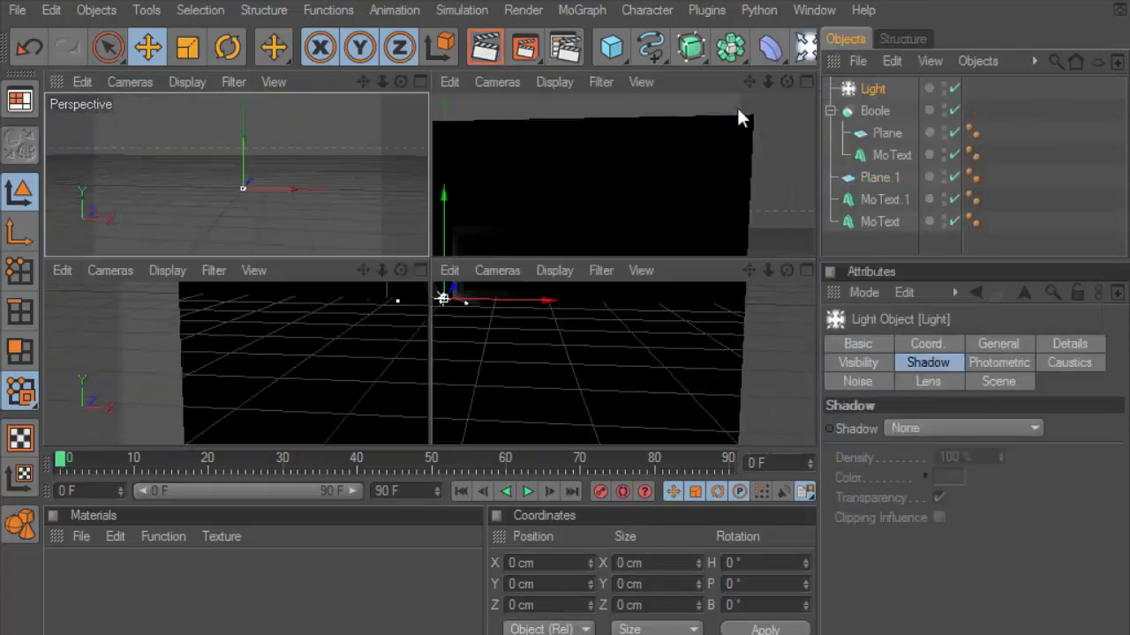
{"action": "mouse_move", "coordinate": [249, 372]}
{"action": "left_mouse_down"}
{"action": "mouse_move", "coordinate": [219, 360]}
{"action": "mouse_move", "coordinate": [145, 362]}
{"action": "mouse_move", "coordinate": [144, 351]}
{"action": "mouse_move", "coordinate": [141, 362]}
{"action": "left_mouse_up"}
{"action": "left_click", "coordinate": [698, 360]}
{"action": "left_click_drag", "start_coordinate": [666, 342], "coordinate": [663, 342]}
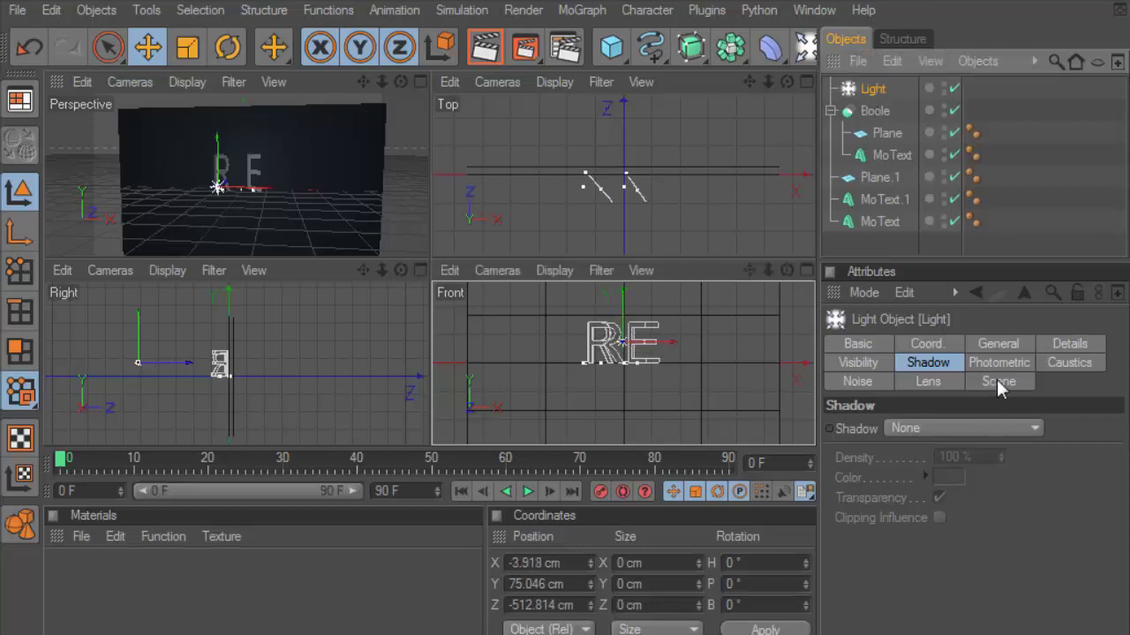
- Set the light's shadow type to Shadow Maps (Soft)
{"action": "left_click", "coordinate": [937, 349]}
{"action": "left_click", "coordinate": [938, 361]}
{"action": "left_click", "coordinate": [943, 425]}
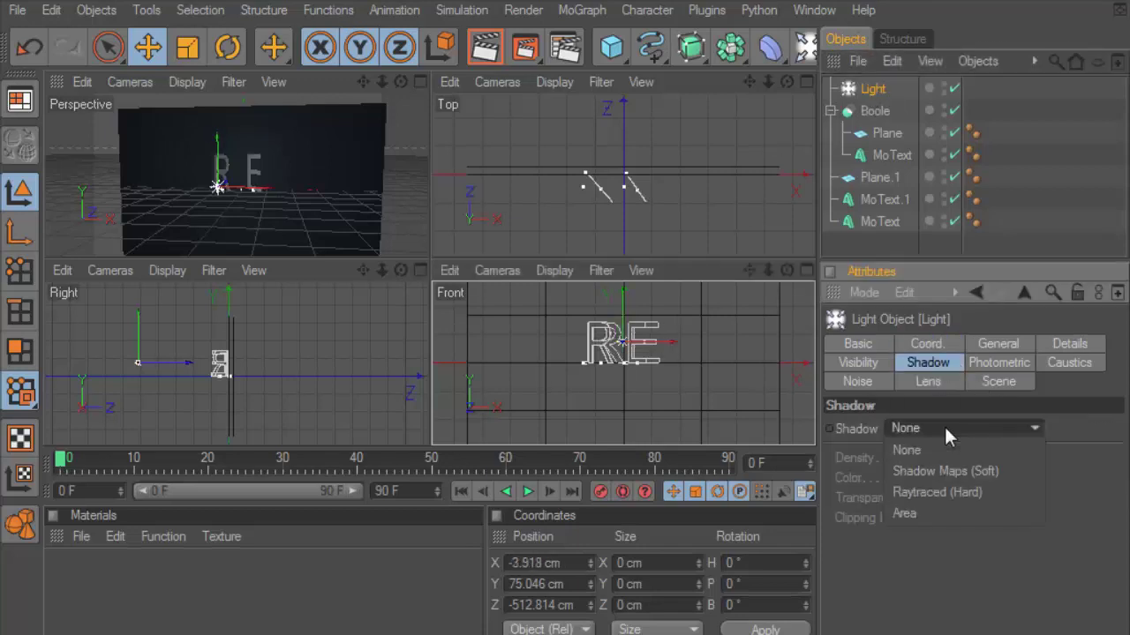
{"action": "left_click", "coordinate": [938, 473]}
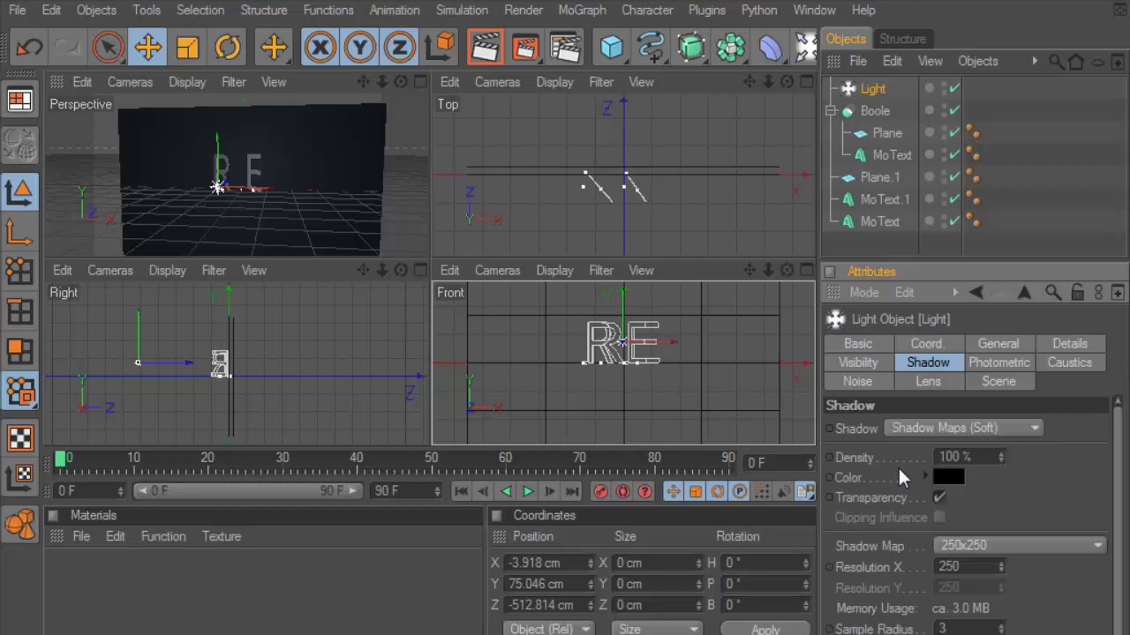
- Render the Perspective view to preview the R and E shadows on the grey wall
{"action": "left_click", "coordinate": [421, 81]}
{"action": "left_click", "coordinate": [485, 48]}
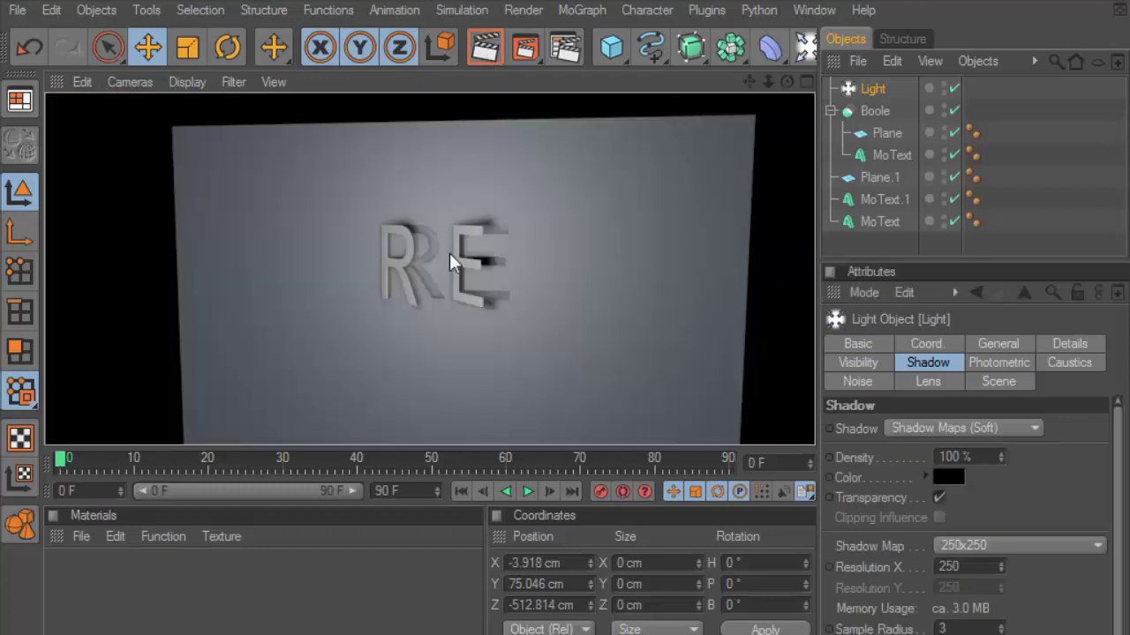
{"action": "left_click", "coordinate": [453, 252]}
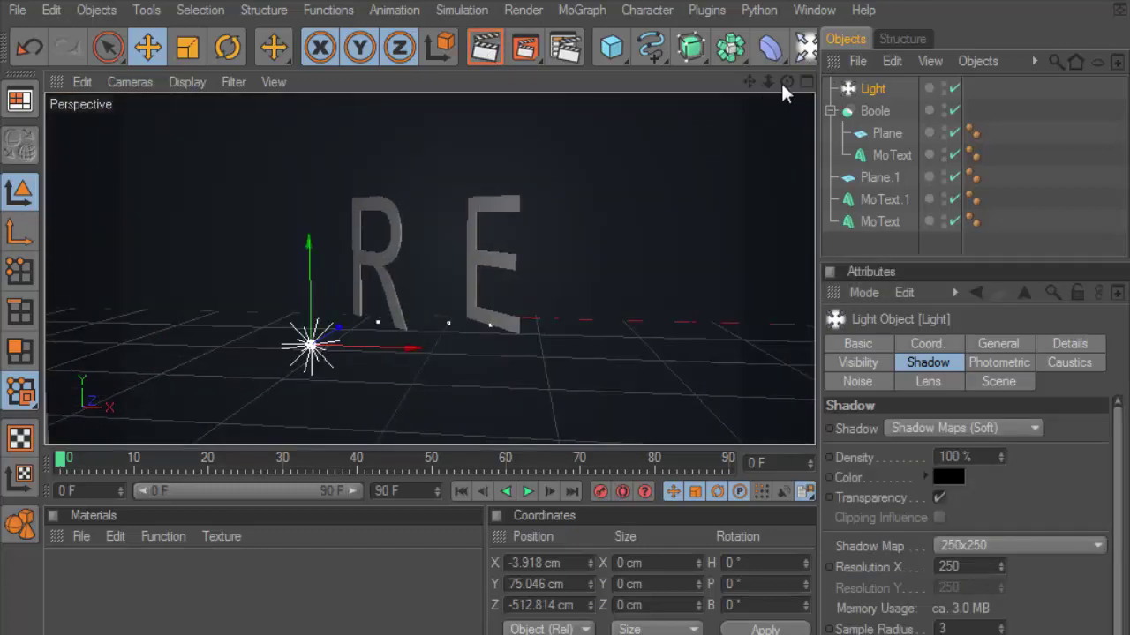
{"action": "left_click_drag", "start_coordinate": [787, 83], "coordinate": [613, 101]}
{"action": "left_click", "coordinate": [864, 245]}
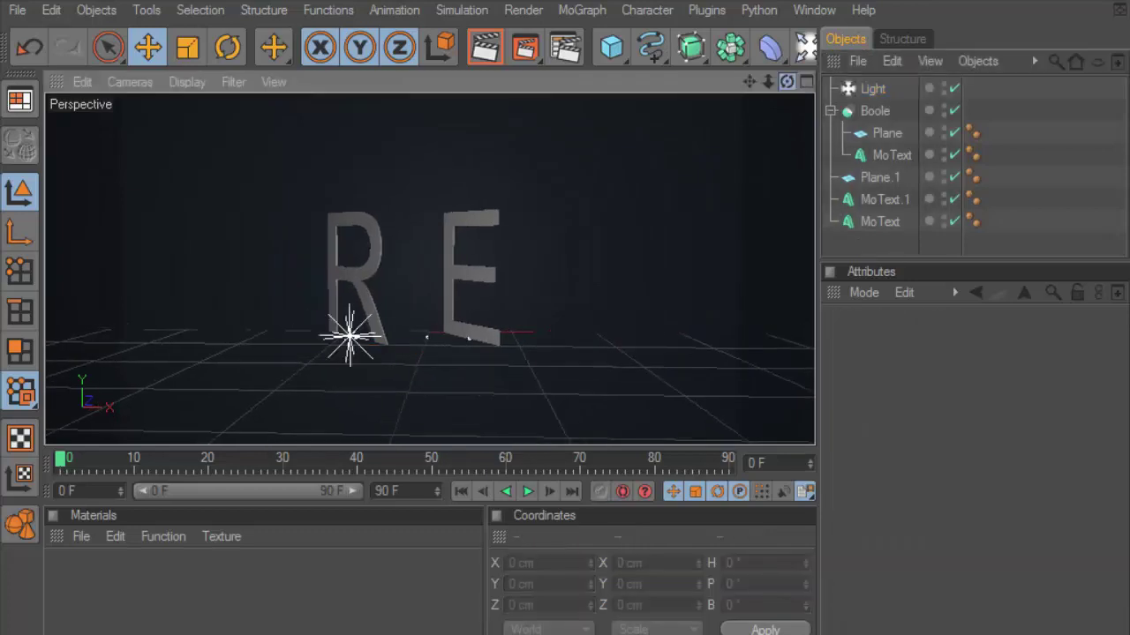
{"action": "left_click", "coordinate": [484, 53]}
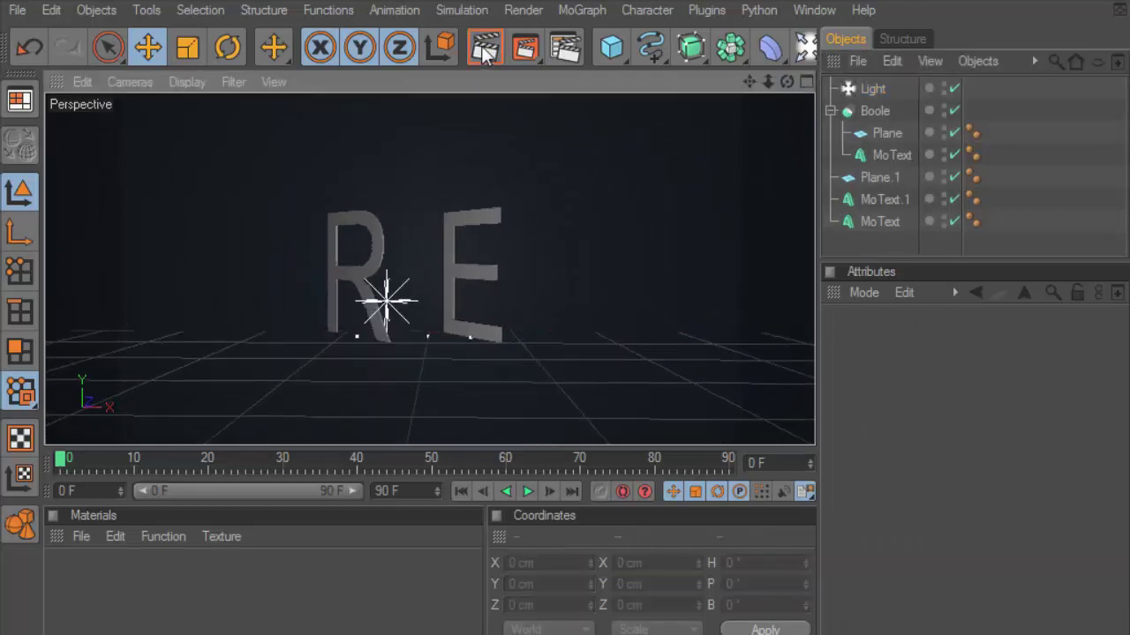
{"action": "left_click_drag", "start_coordinate": [385, 311], "coordinate": [462, 224], "text": "alt"}
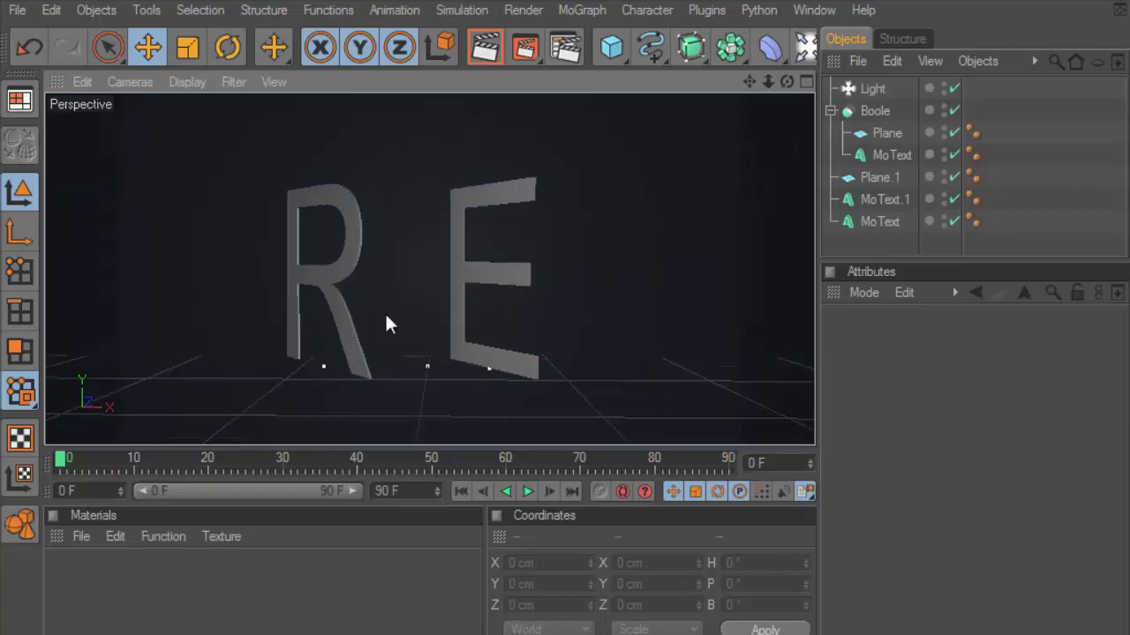
{"action": "key", "text": "ctrl+r"}
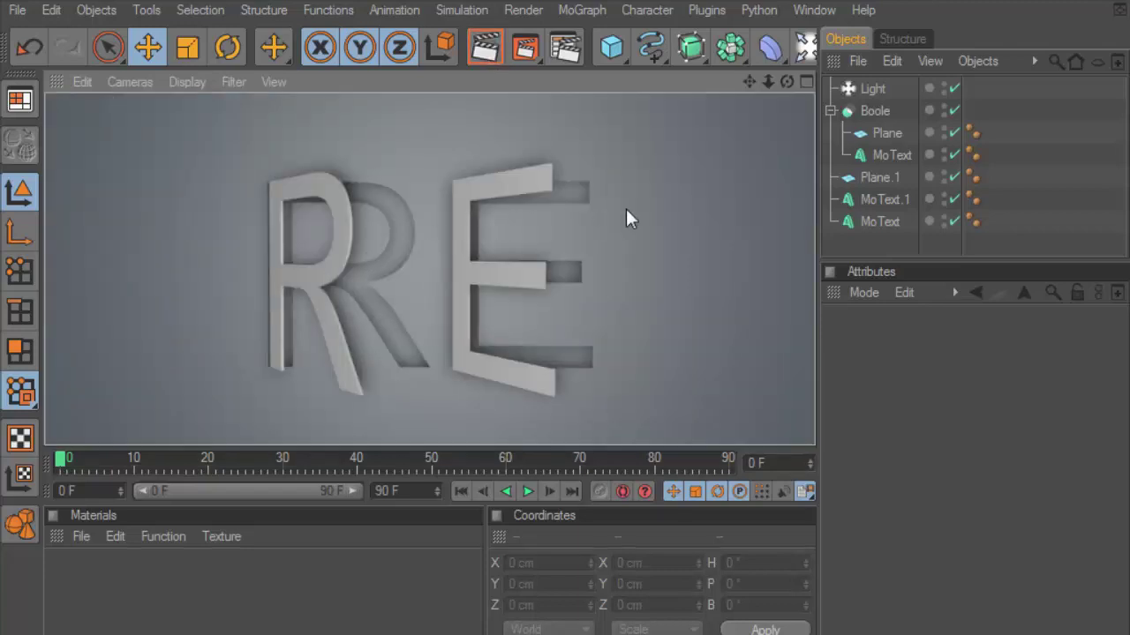
{"action": "left_click", "coordinate": [81, 538]}
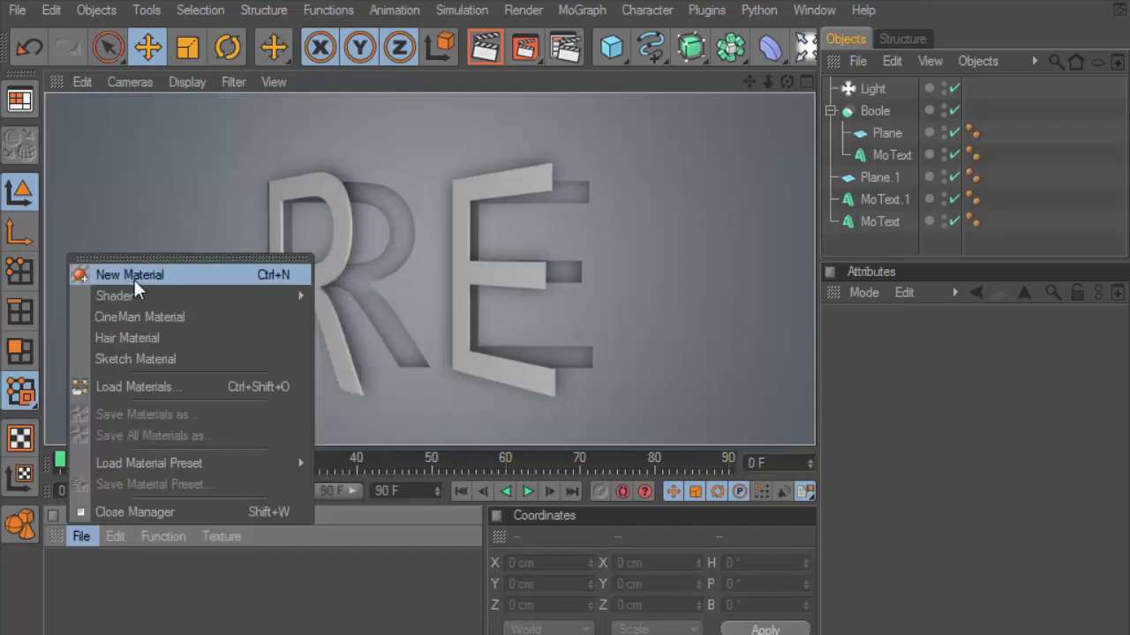
- Create material Mat with white colour, Diffusion enabled with the text image, and Specular off
{"action": "left_click", "coordinate": [134, 280]}
{"action": "double_click", "coordinate": [68, 567]}
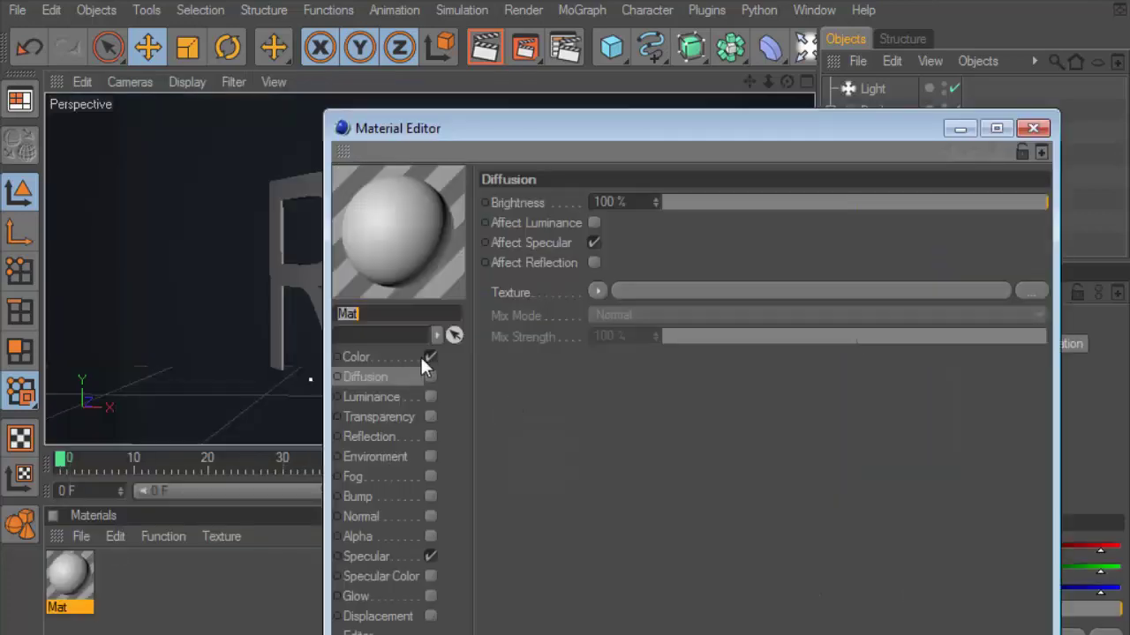
{"action": "left_click", "coordinate": [385, 356]}
{"action": "left_click", "coordinate": [569, 212]}
{"action": "left_click", "coordinate": [450, 128]}
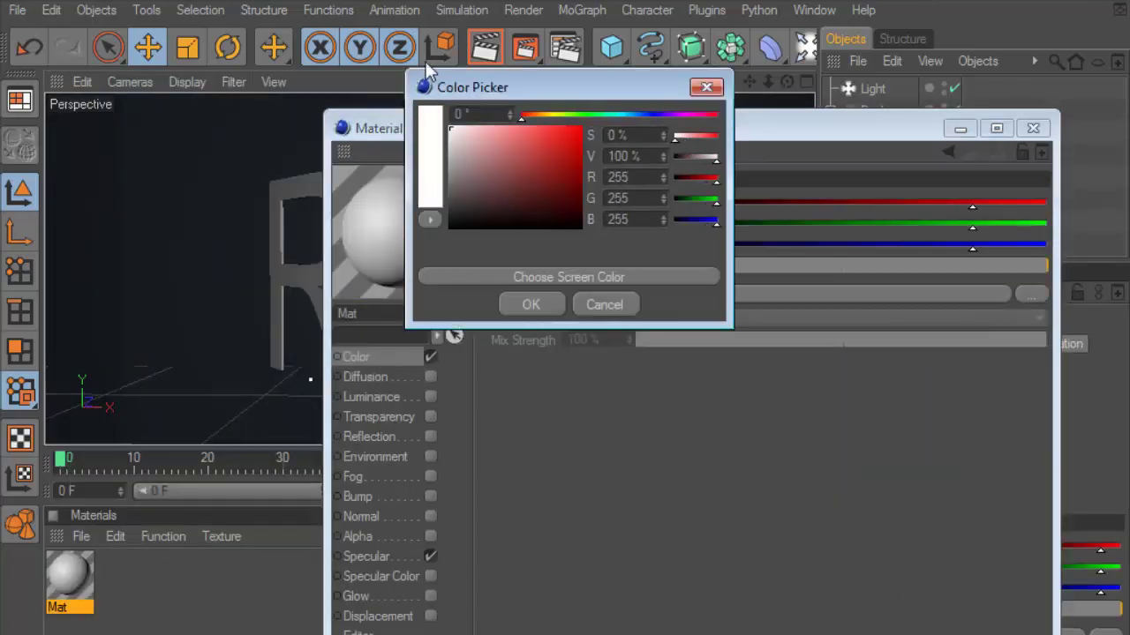
{"action": "left_click", "coordinate": [545, 303]}
{"action": "left_click", "coordinate": [430, 377]}
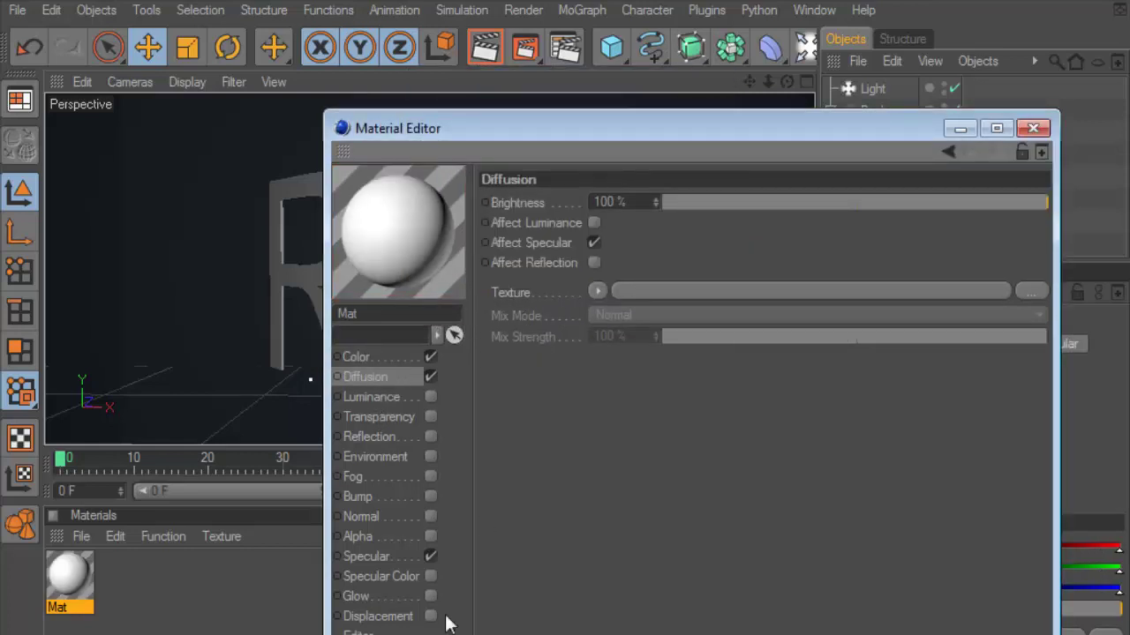
{"action": "left_click", "coordinate": [429, 556]}
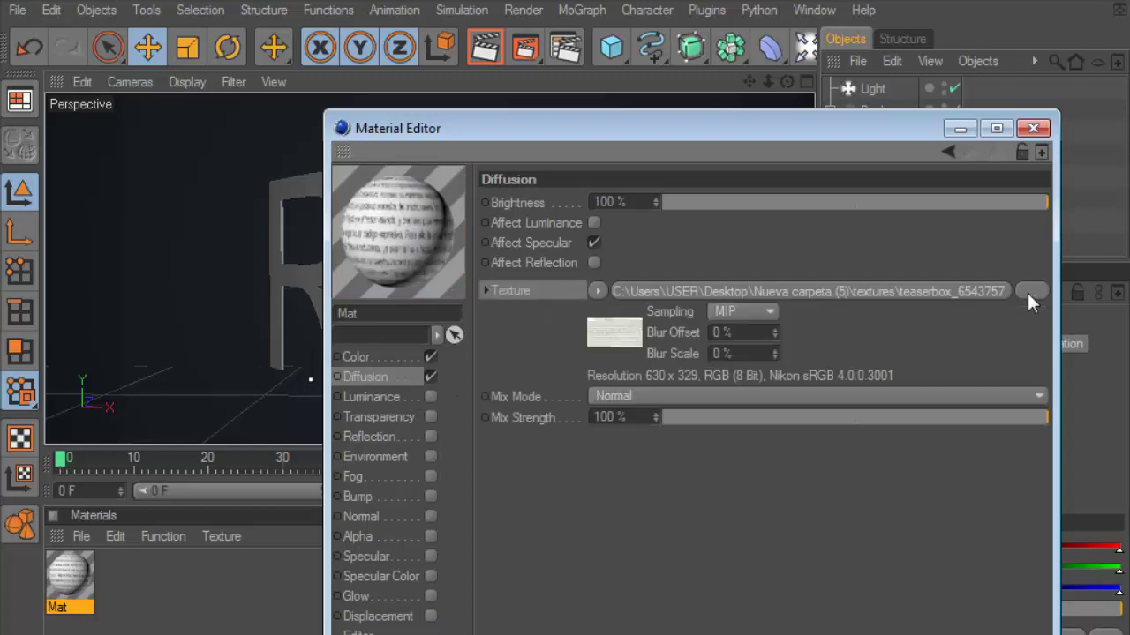
{"action": "left_click", "coordinate": [1033, 129]}
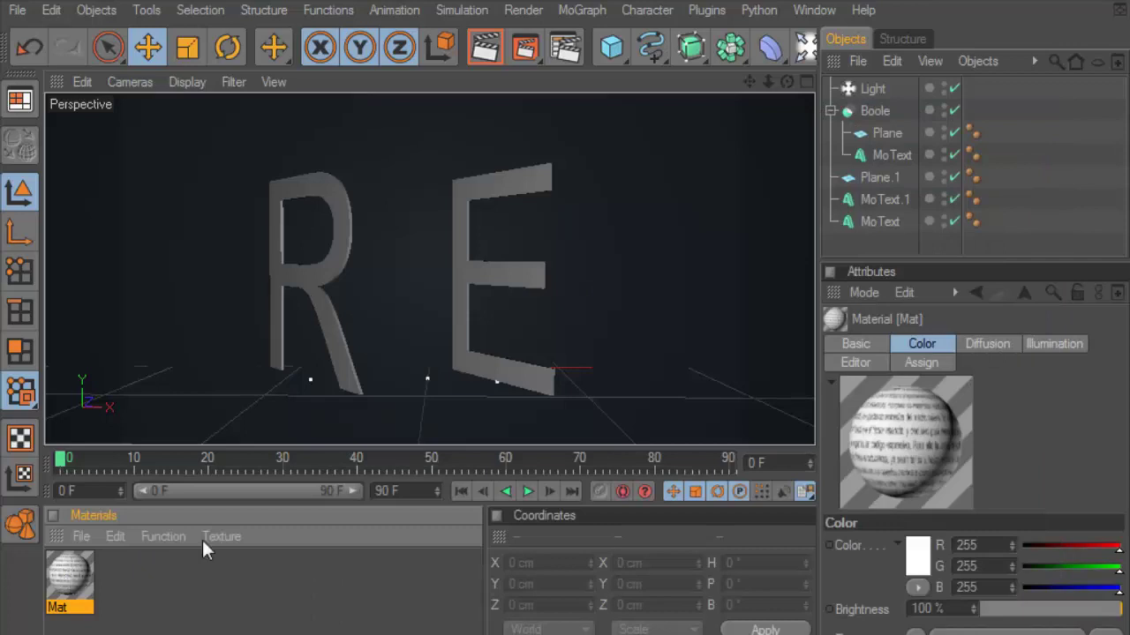
- Apply Mat to Plane.1 with Frontal projection and render a preview of the text backdrop
{"action": "left_click", "coordinate": [878, 176]}
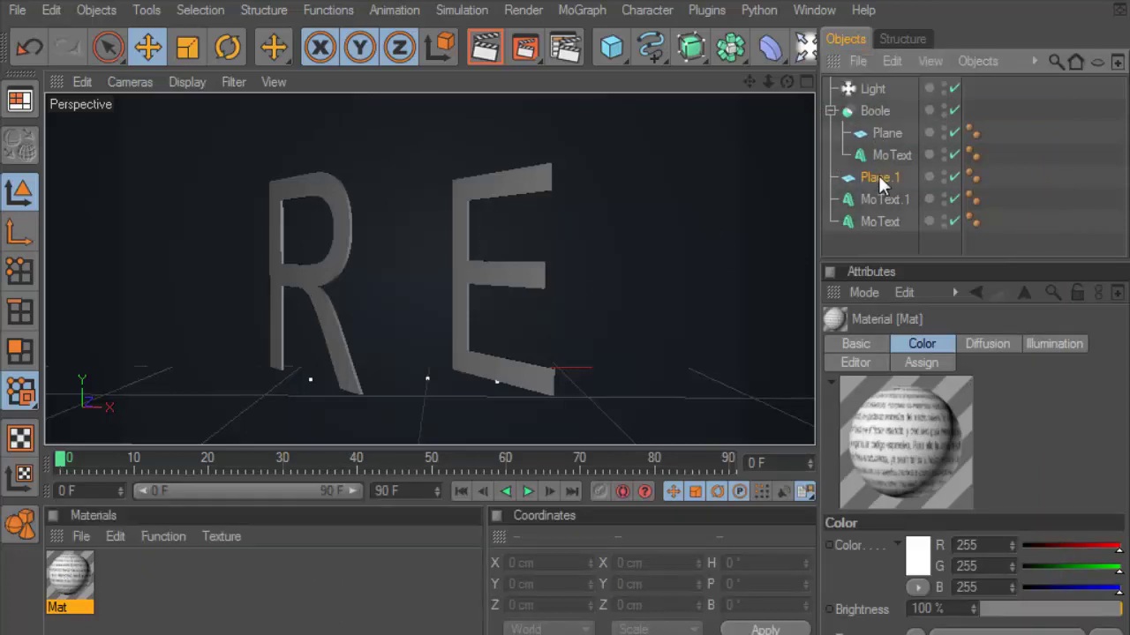
{"action": "left_click_drag", "start_coordinate": [69, 578], "coordinate": [860, 177]}
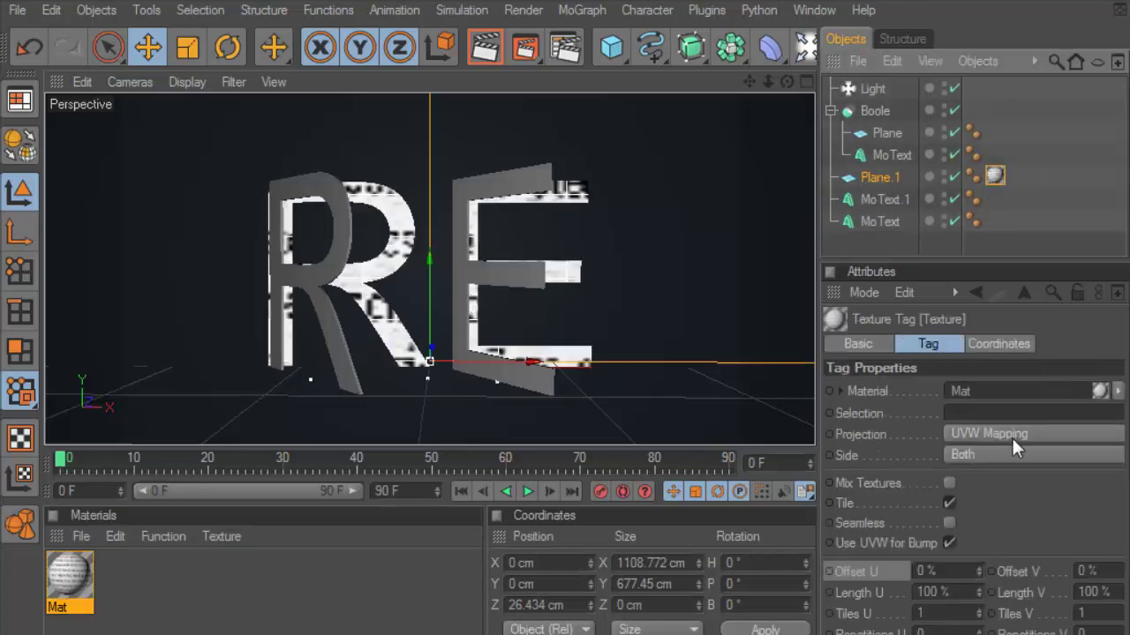
{"action": "left_click", "coordinate": [1012, 436]}
{"action": "left_click", "coordinate": [958, 538]}
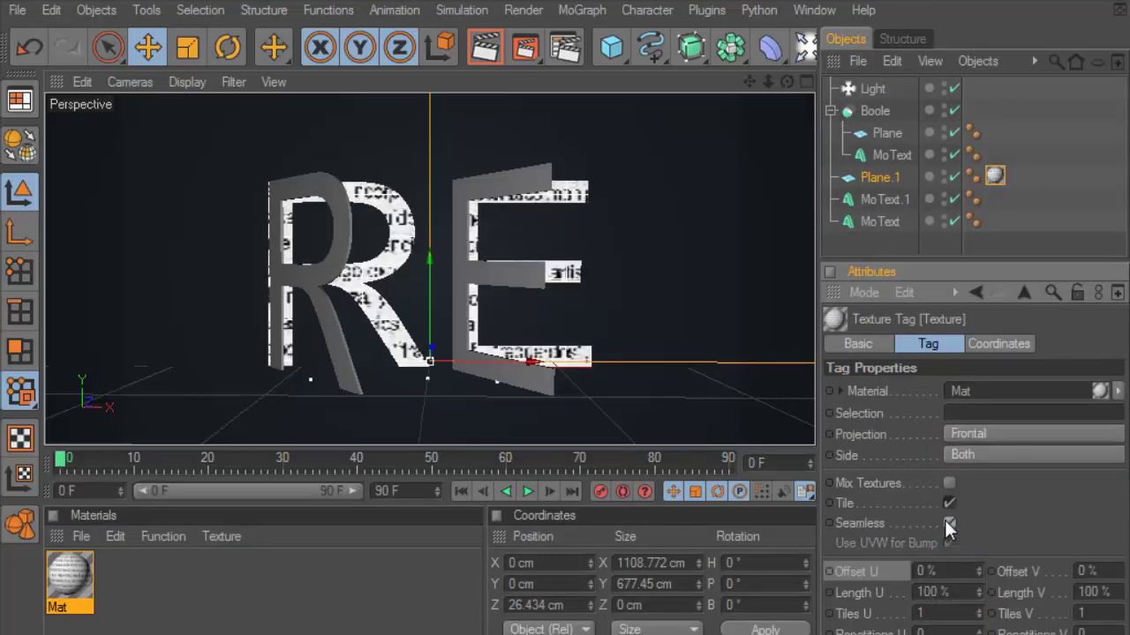
{"action": "left_click", "coordinate": [484, 48]}
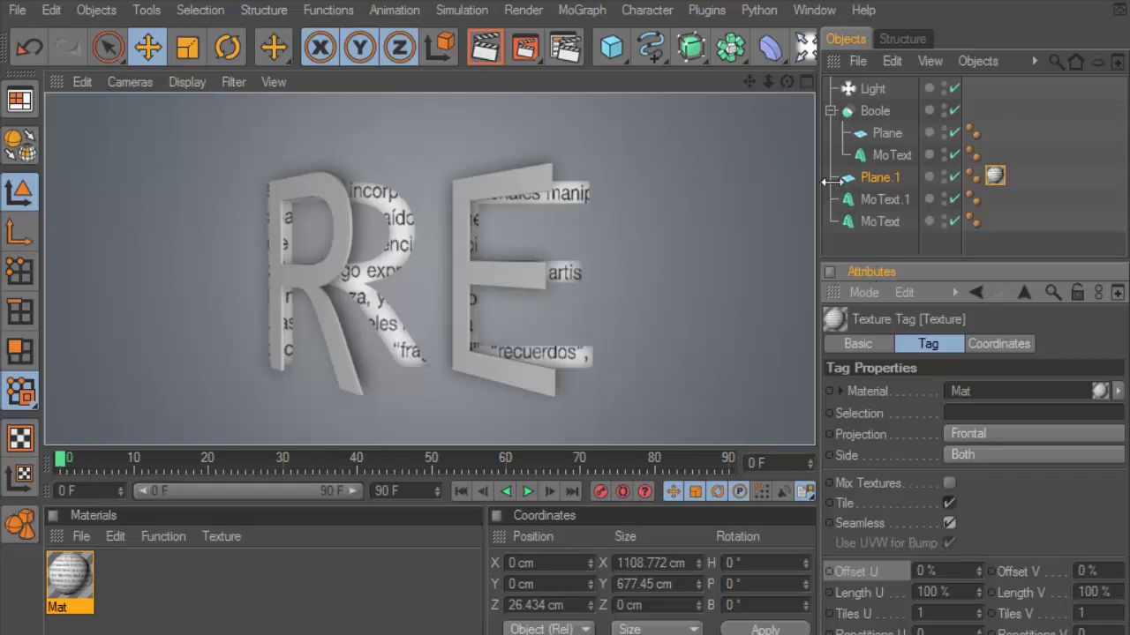
{"action": "left_click_drag", "start_coordinate": [829, 181], "coordinate": [781, 181]}
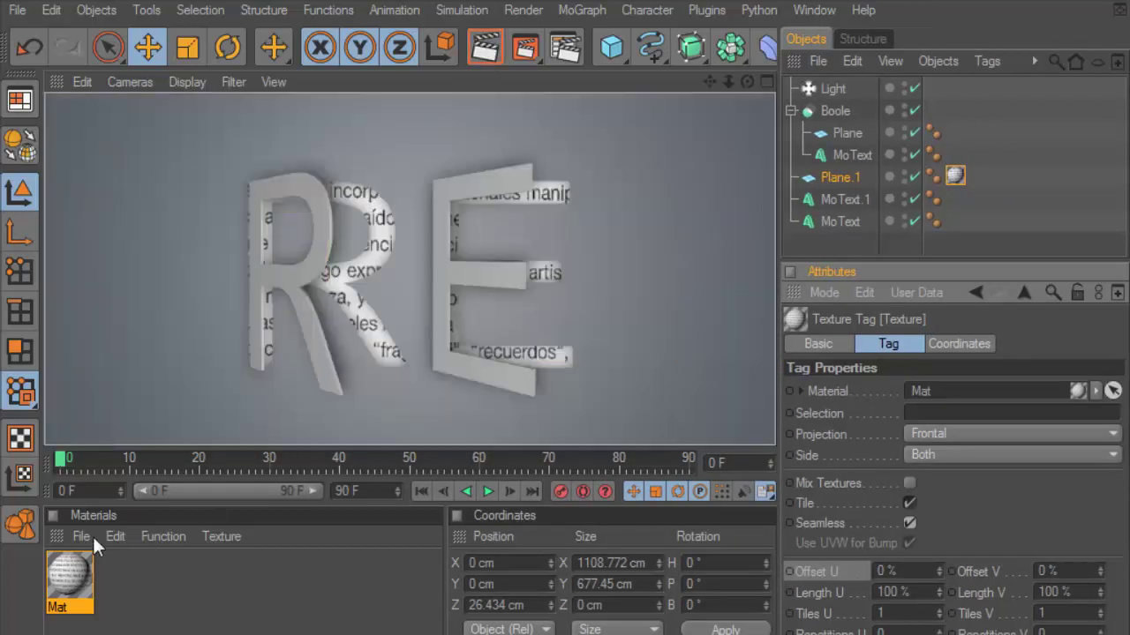
- Create a new material Mat.1 with a pure white (255) colour
{"action": "left_click", "coordinate": [84, 537]}
{"action": "left_click", "coordinate": [229, 272]}
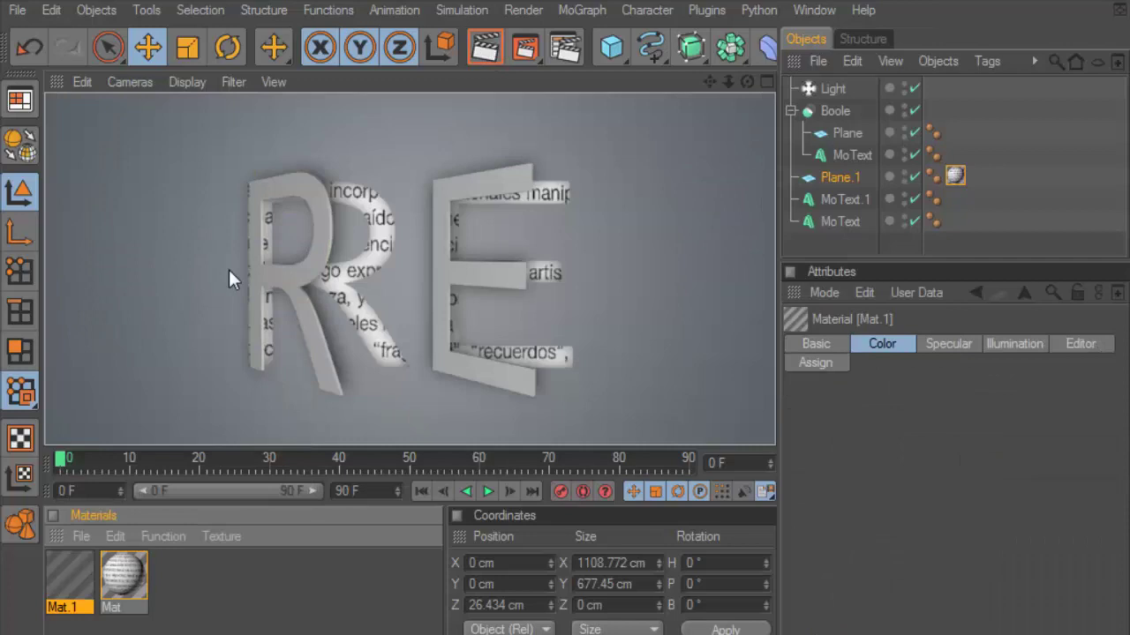
{"action": "double_click", "coordinate": [68, 565]}
{"action": "left_click", "coordinate": [395, 356]}
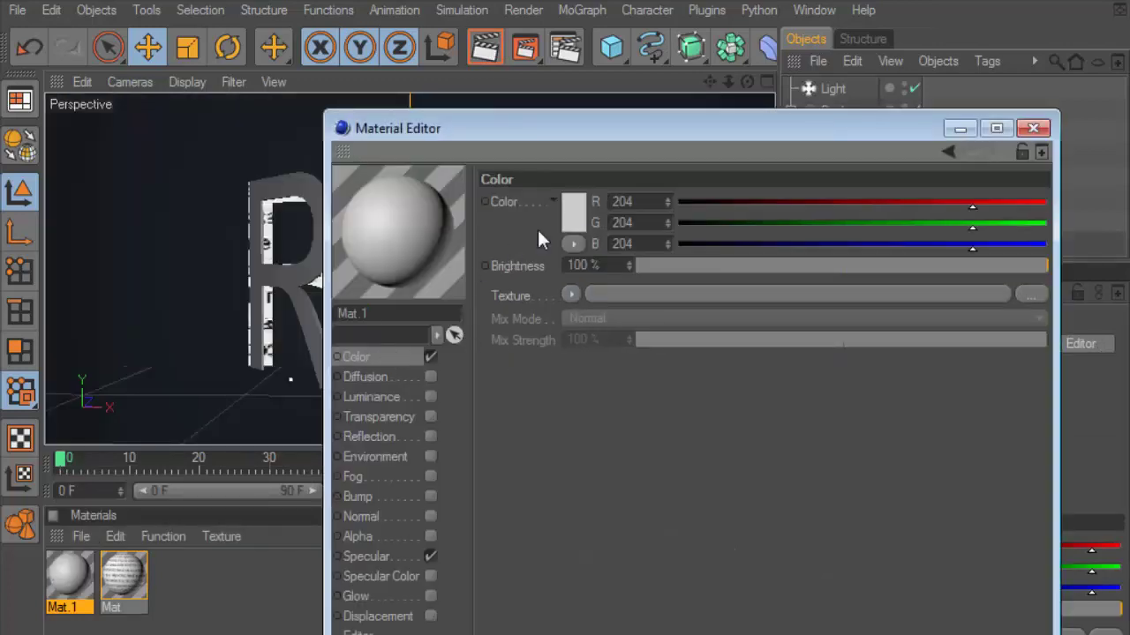
{"action": "left_click", "coordinate": [571, 212]}
{"action": "left_click", "coordinate": [470, 120]}
{"action": "left_click", "coordinate": [536, 310]}
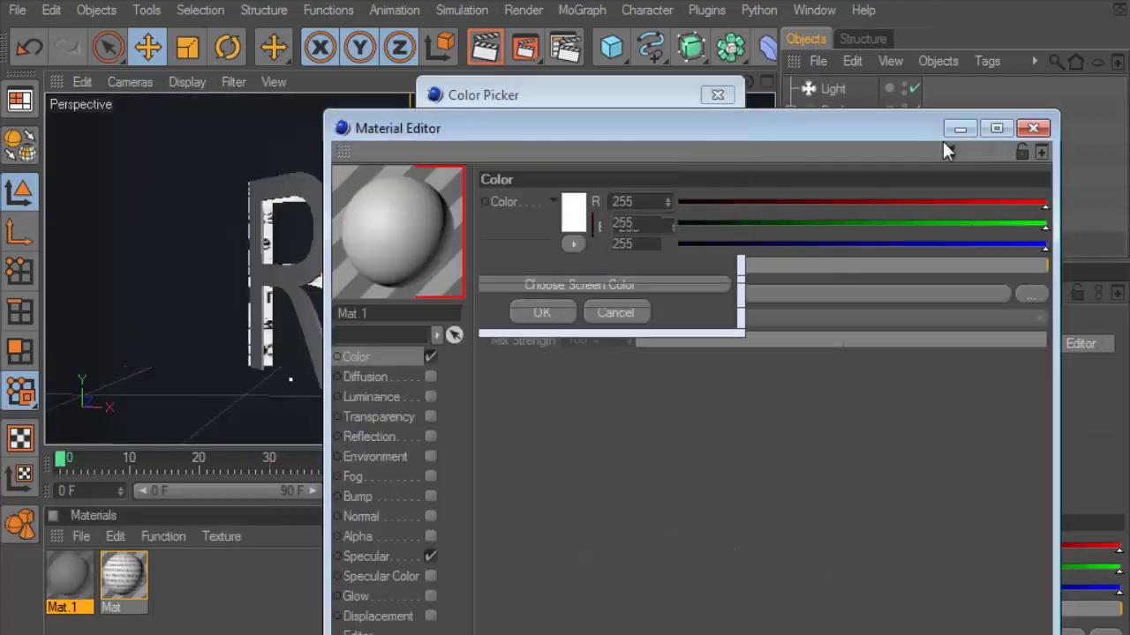
{"action": "left_click", "coordinate": [1033, 128]}
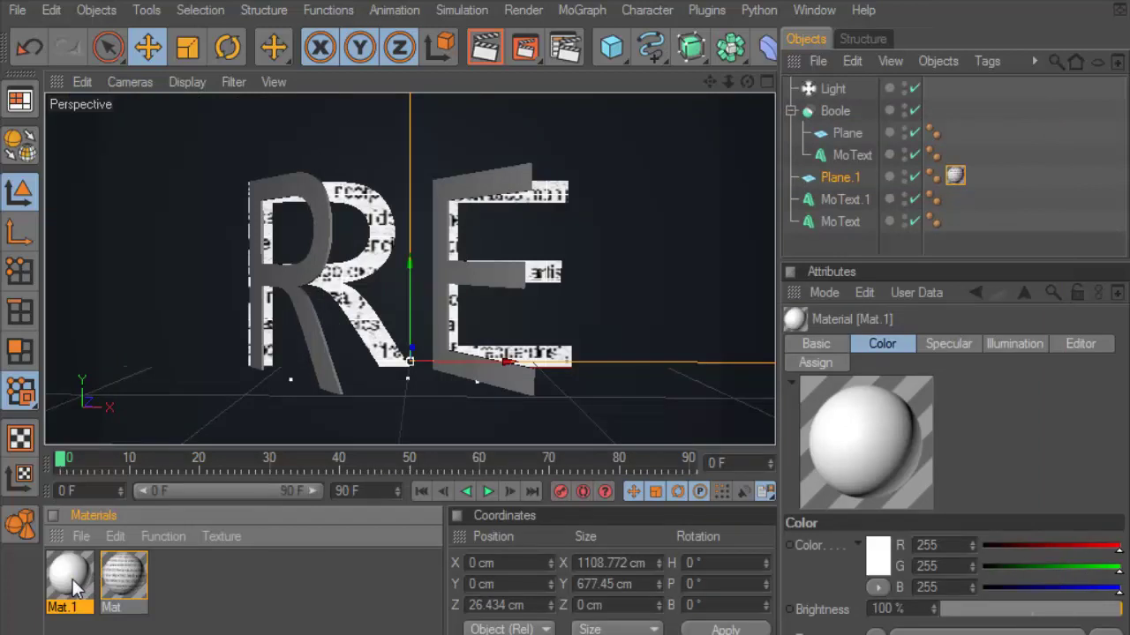
{"action": "double_click", "coordinate": [73, 585]}
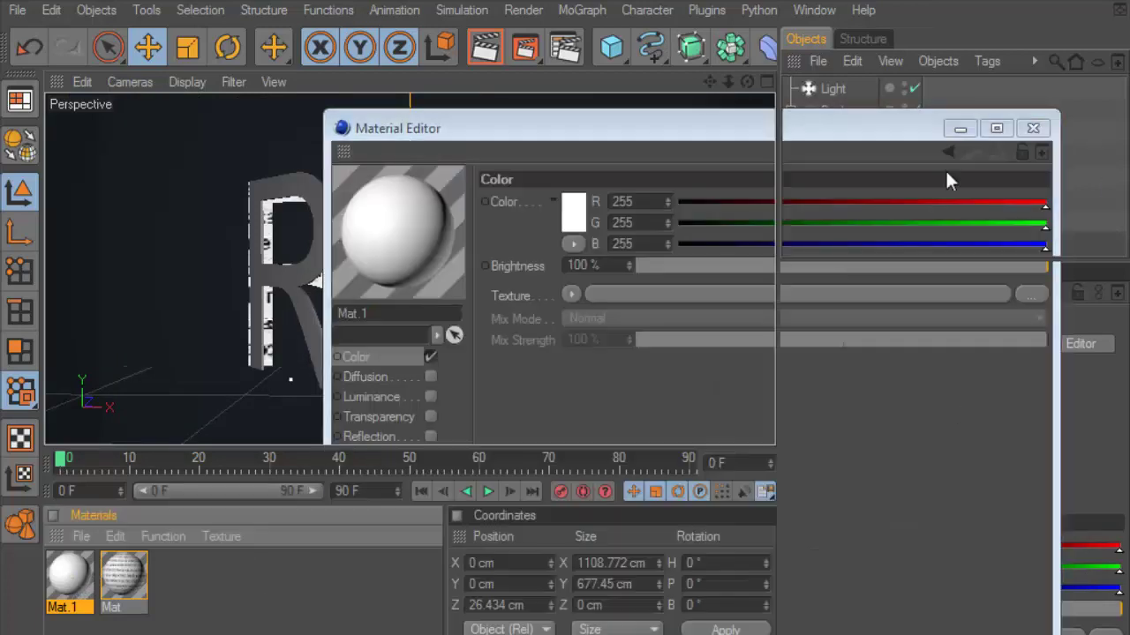
{"action": "left_click", "coordinate": [1032, 128]}
- Apply Mat.1 to MoText.1 and MoText, then render a preview
{"action": "left_click_drag", "start_coordinate": [71, 578], "coordinate": [832, 198]}
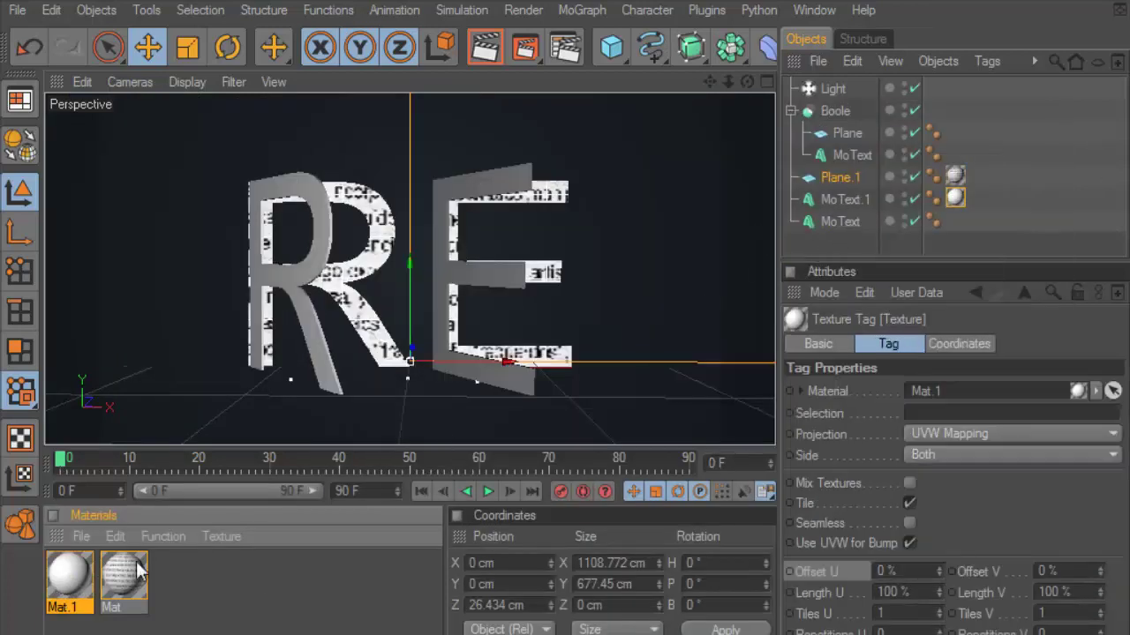
{"action": "left_click_drag", "start_coordinate": [93, 583], "coordinate": [840, 222]}
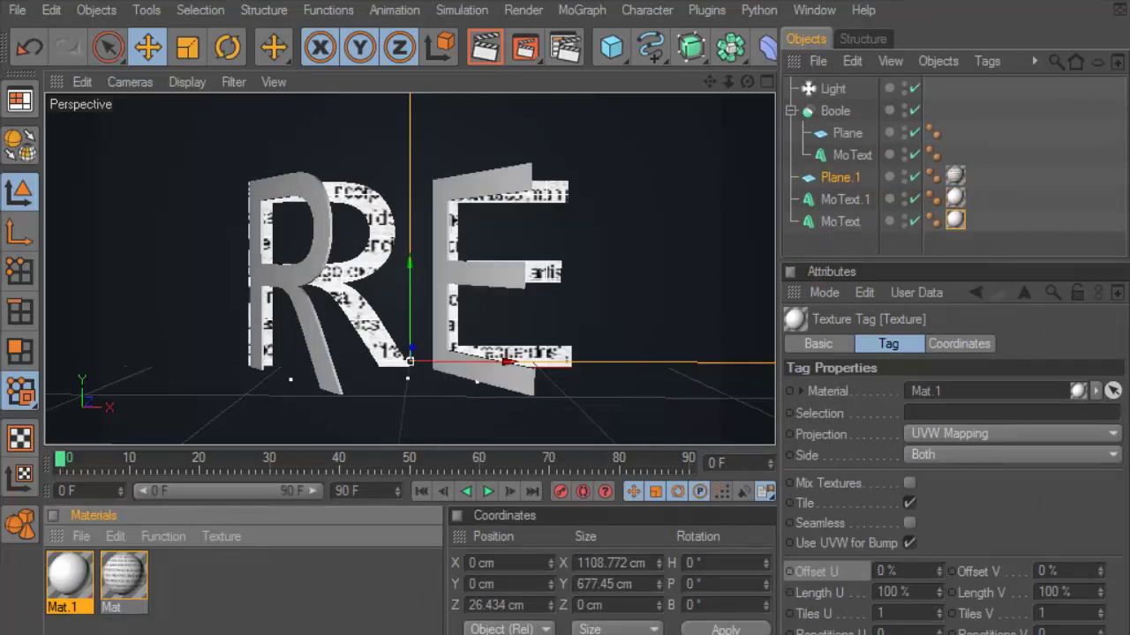
{"action": "left_click", "coordinate": [484, 49]}
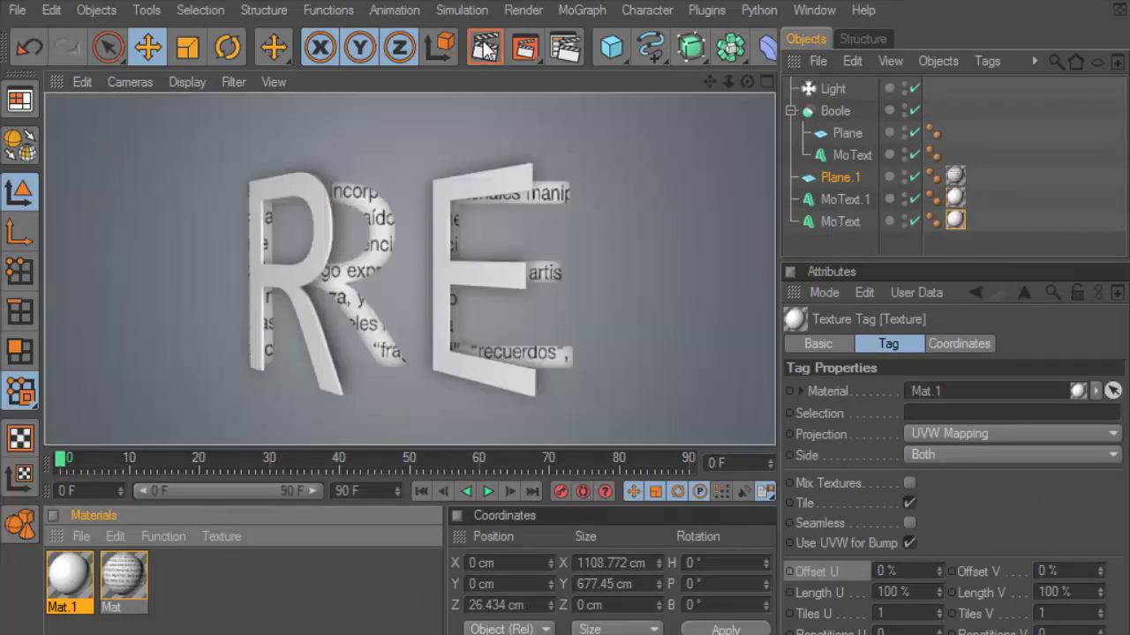
{"action": "left_click", "coordinate": [746, 81]}
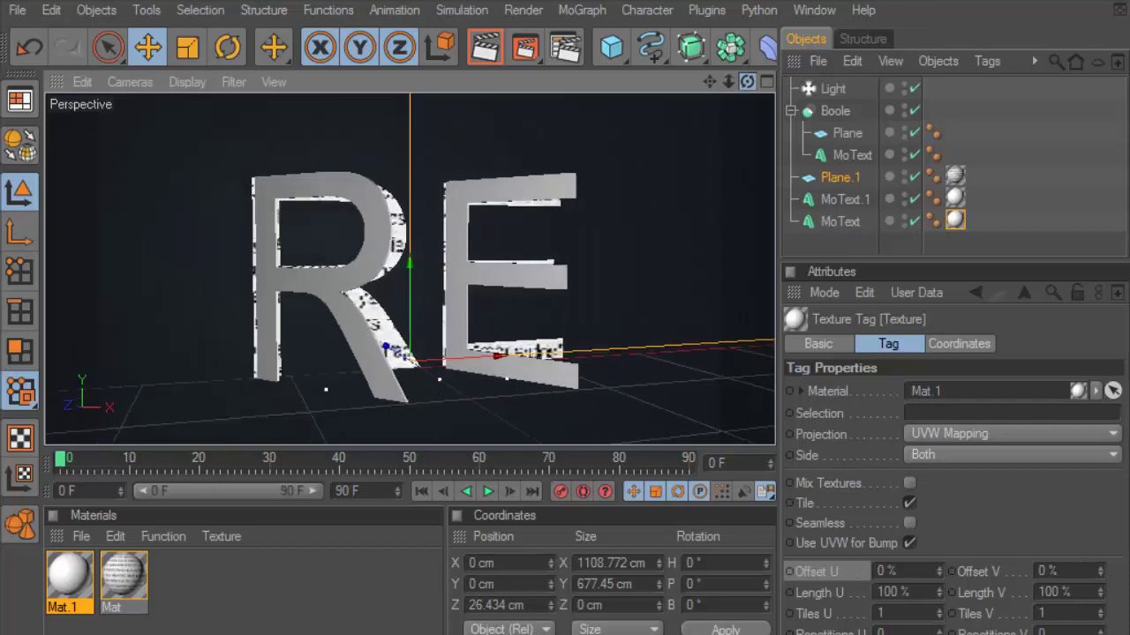
- Nudge the R (MoText.1) and E (MoText) letters slightly along X
{"action": "left_click", "coordinate": [840, 199]}
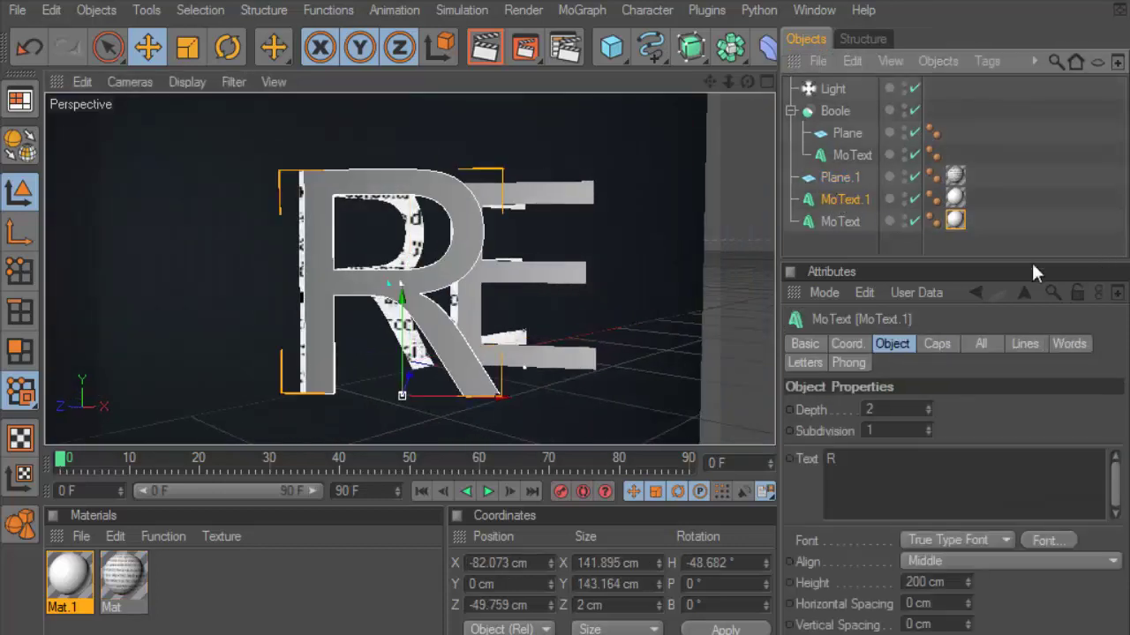
{"action": "left_click_drag", "start_coordinate": [464, 397], "coordinate": [465, 392]}
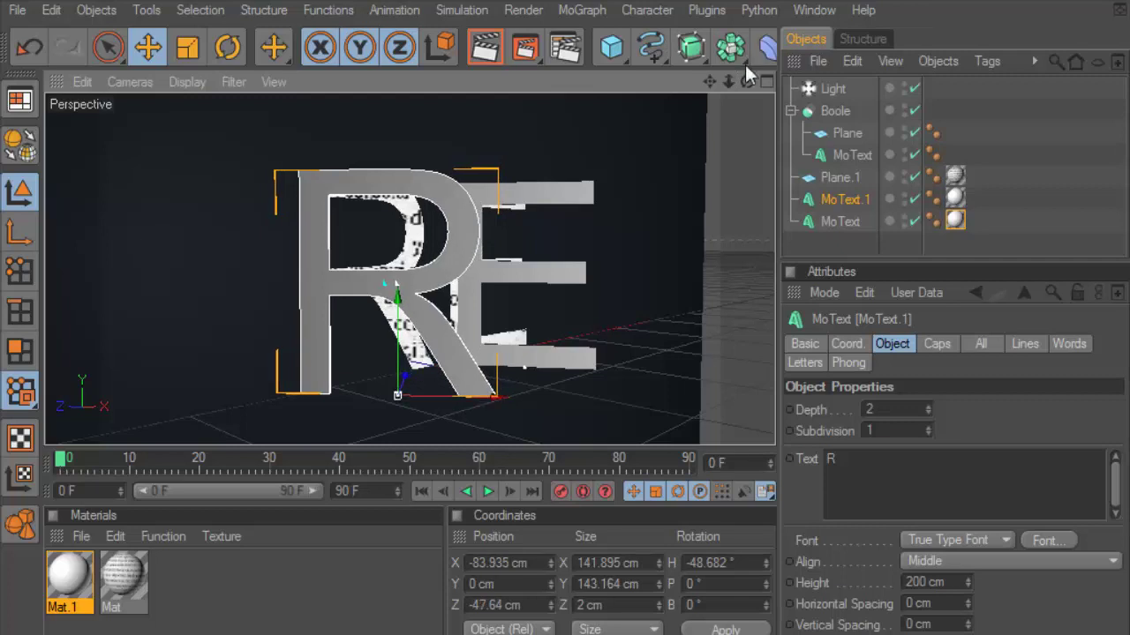
{"action": "left_click_drag", "start_coordinate": [747, 81], "coordinate": [761, 85]}
{"action": "left_click", "coordinate": [613, 341]}
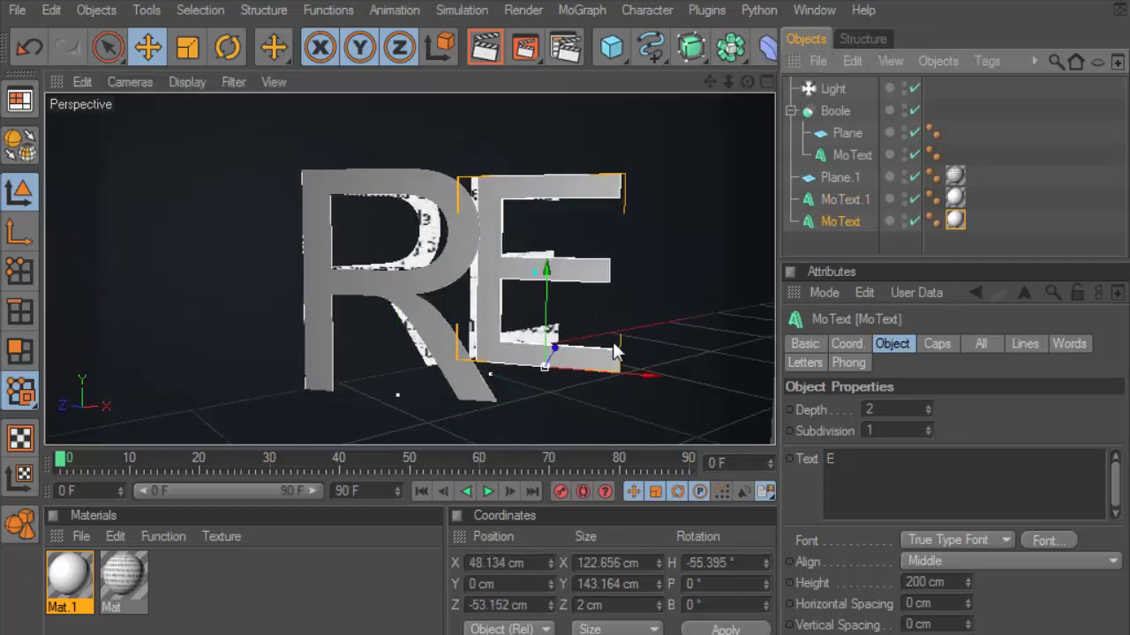
{"action": "left_click_drag", "start_coordinate": [600, 384], "coordinate": [592, 385]}
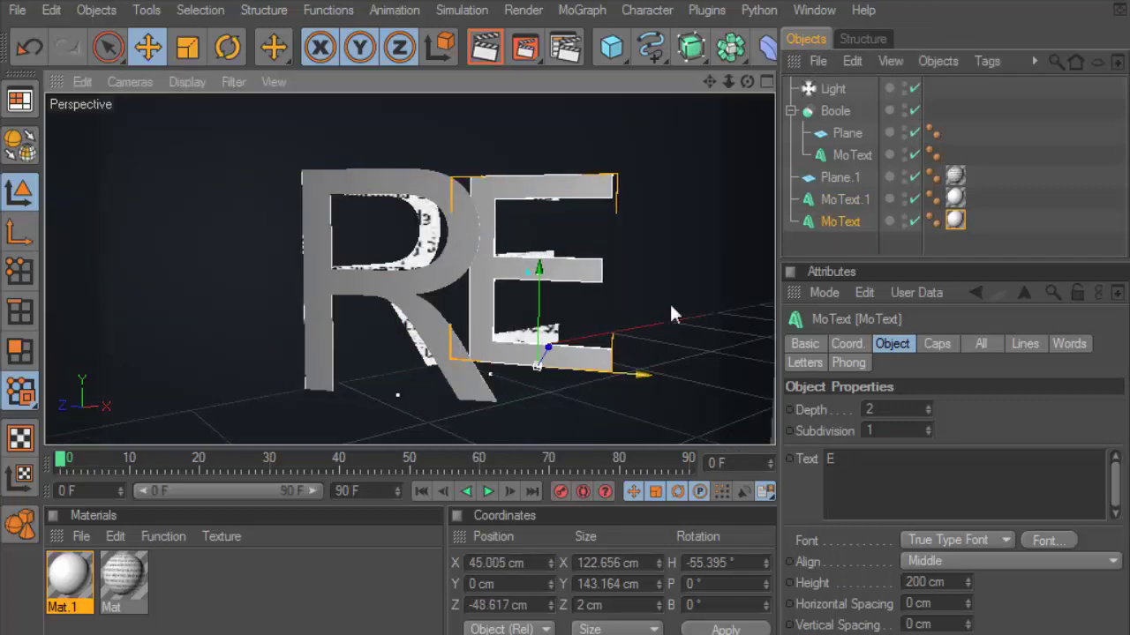
{"action": "left_click_drag", "start_coordinate": [745, 84], "coordinate": [724, 89]}
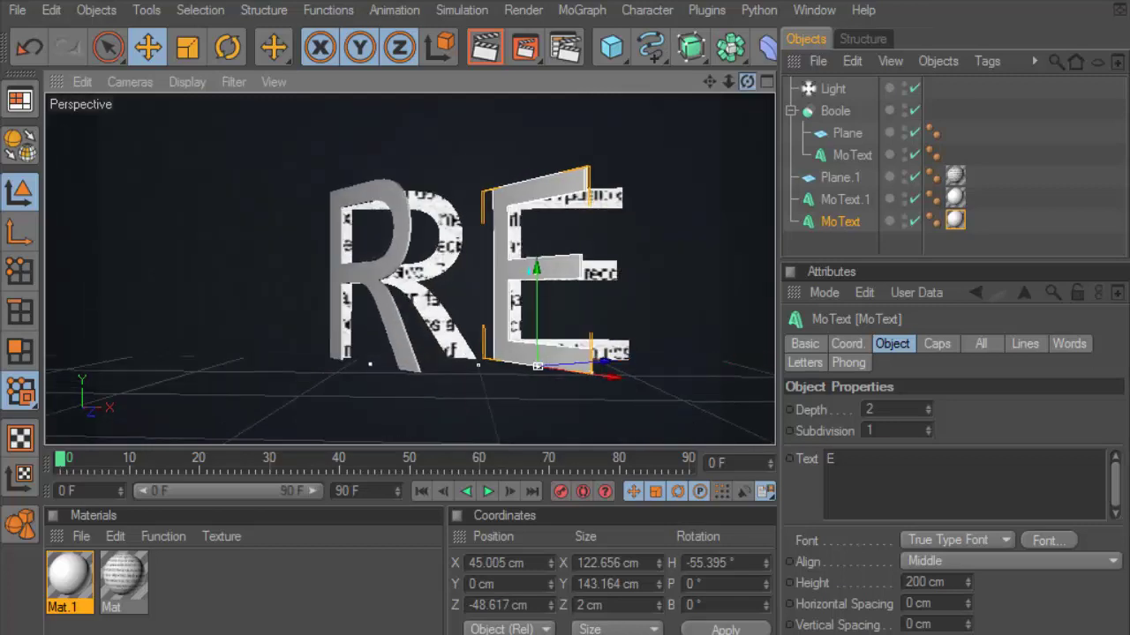
- Render previews from a more frontal angle to check the letter placement
{"action": "left_click", "coordinate": [488, 56]}
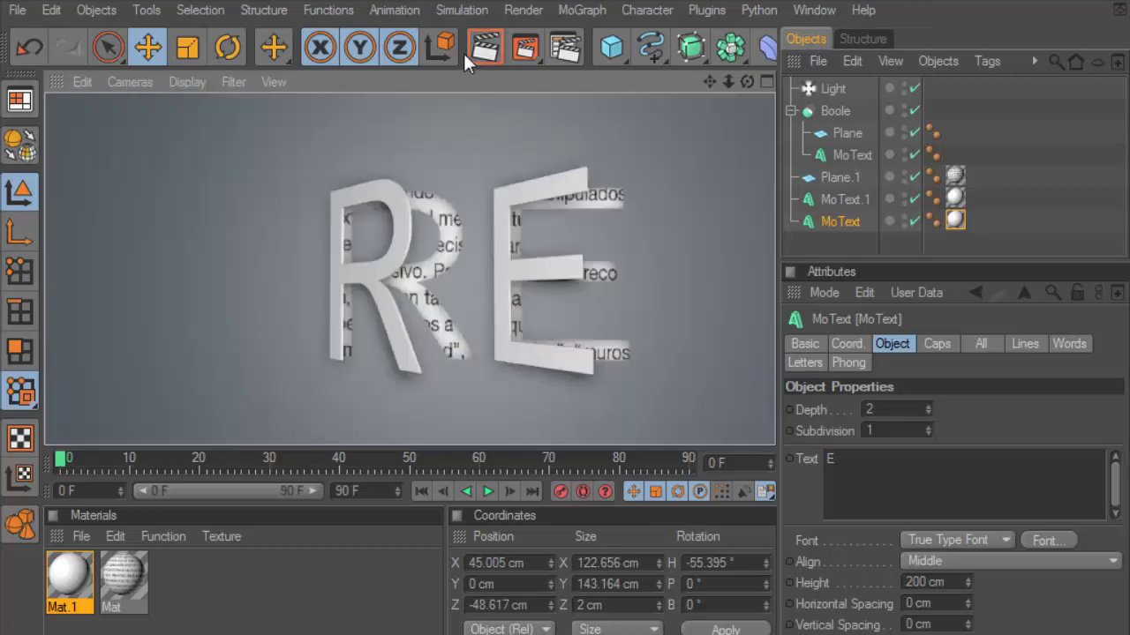
{"action": "left_click", "coordinate": [590, 214]}
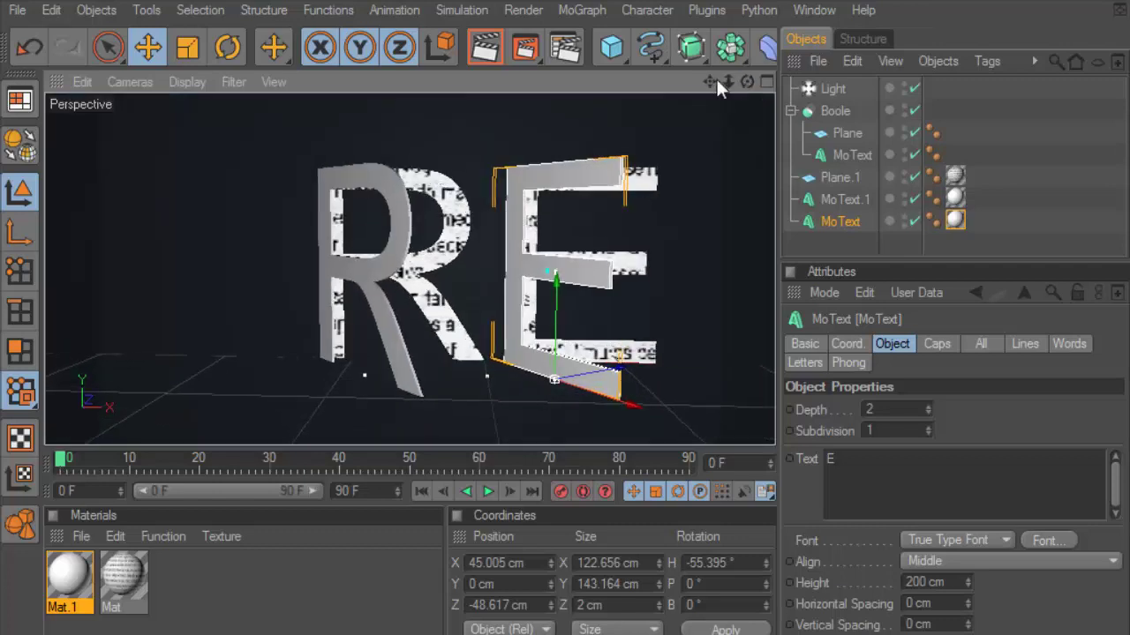
{"action": "left_click_drag", "start_coordinate": [747, 81], "coordinate": [713, 83]}
{"action": "left_click", "coordinate": [484, 49]}
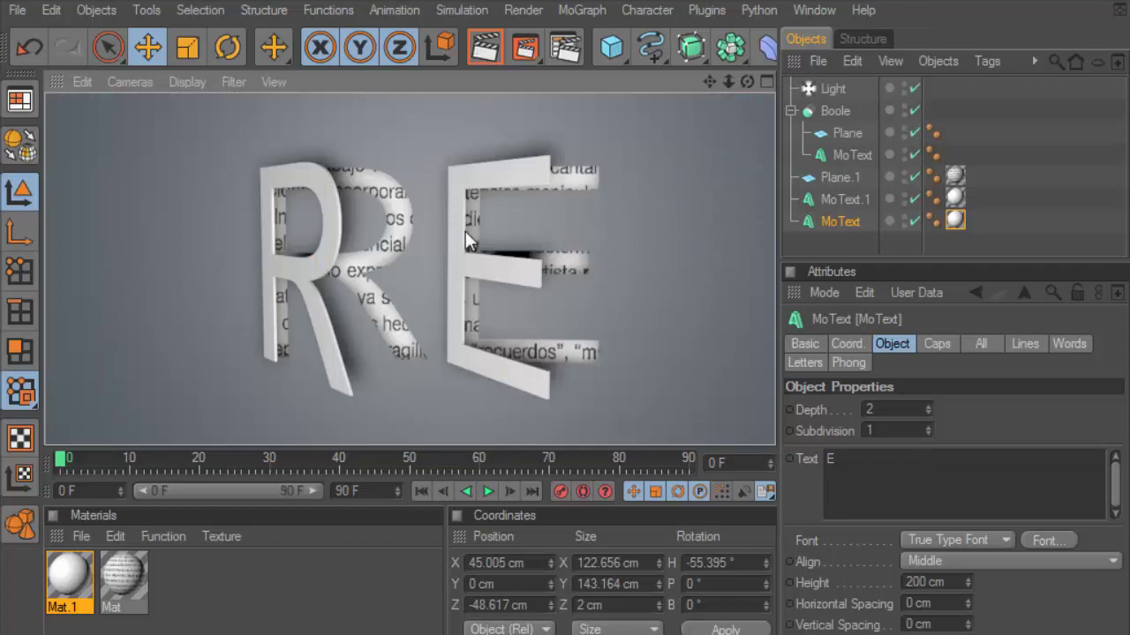
- Create a new material Mat.2 with a mid-grey 170 colour and Specular turned off
{"action": "left_click", "coordinate": [204, 385]}
{"action": "left_click", "coordinate": [80, 536]}
{"action": "left_click", "coordinate": [176, 275]}
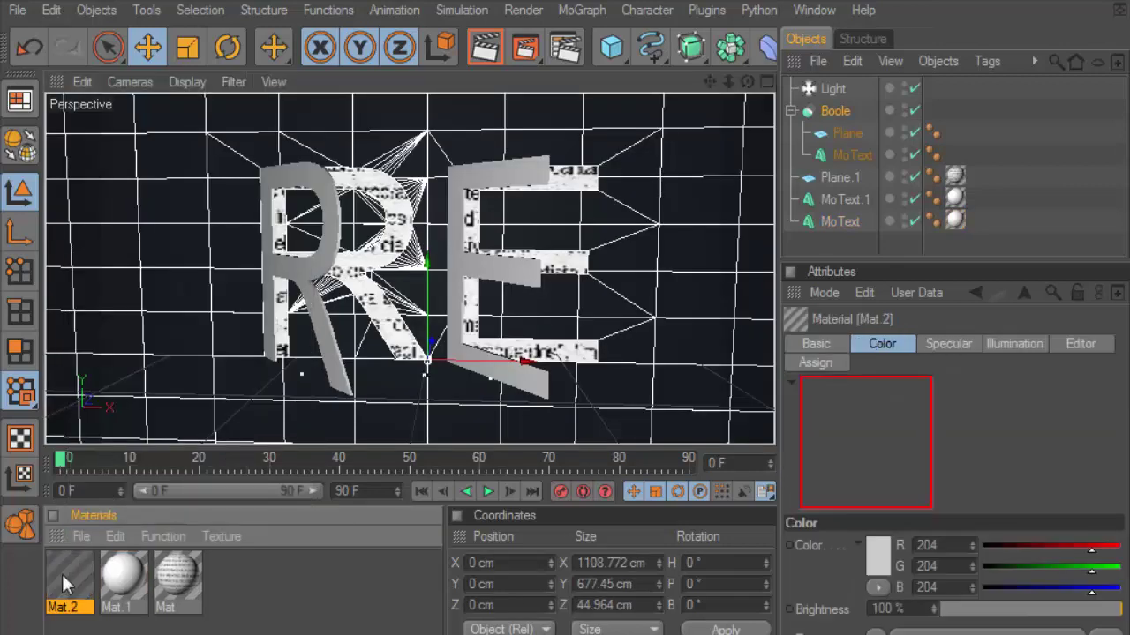
{"action": "double_click", "coordinate": [61, 572]}
{"action": "left_click", "coordinate": [571, 209]}
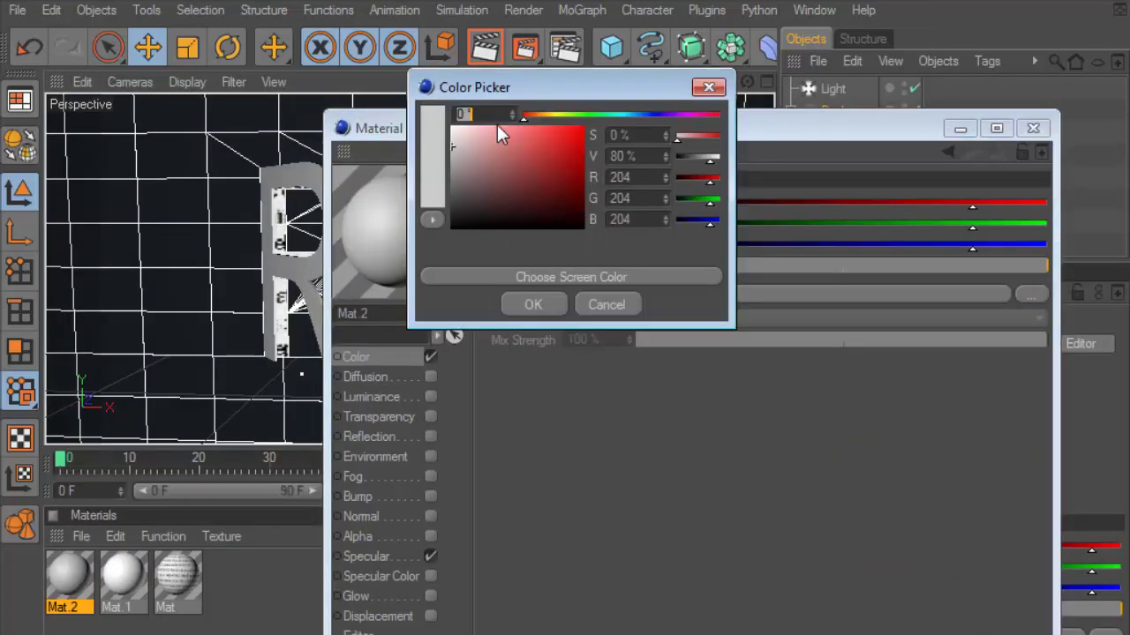
{"action": "left_click_drag", "start_coordinate": [452, 146], "coordinate": [439, 161]}
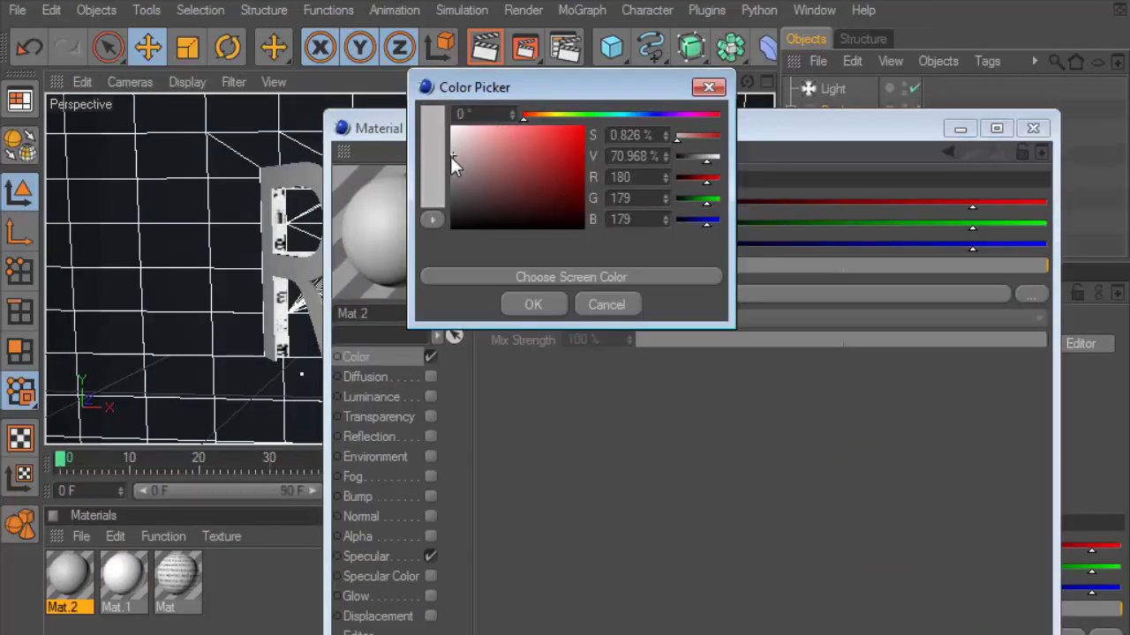
{"action": "left_click", "coordinate": [533, 304]}
{"action": "left_click", "coordinate": [431, 556]}
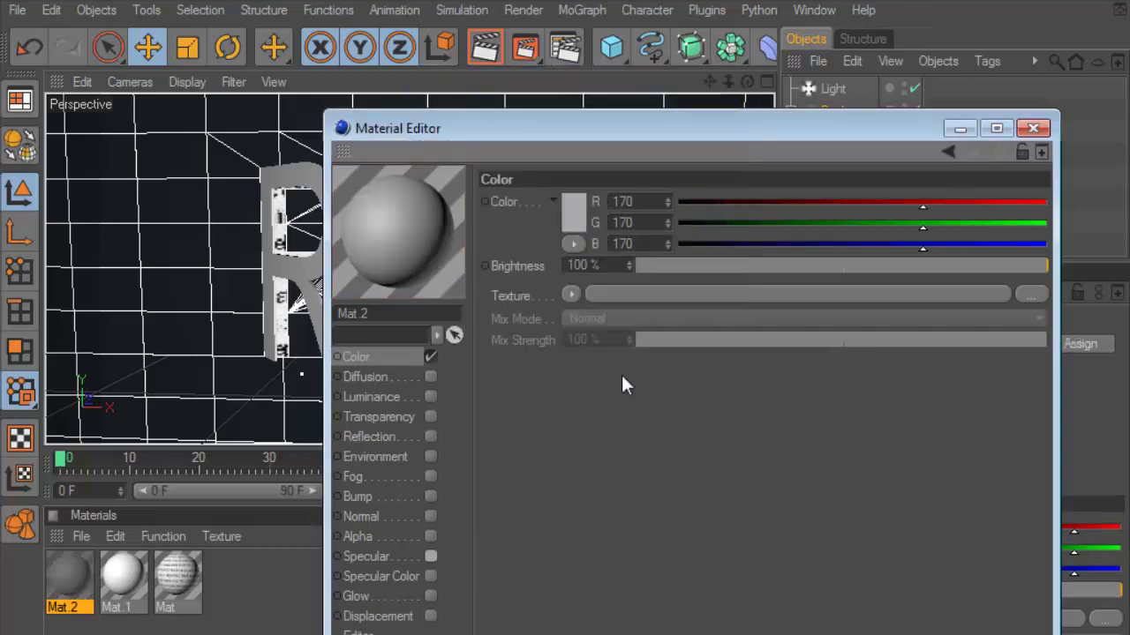
- Apply Mat.2 to the Plane under Boole and render a preview of the grey wall
{"action": "left_click", "coordinate": [1041, 151]}
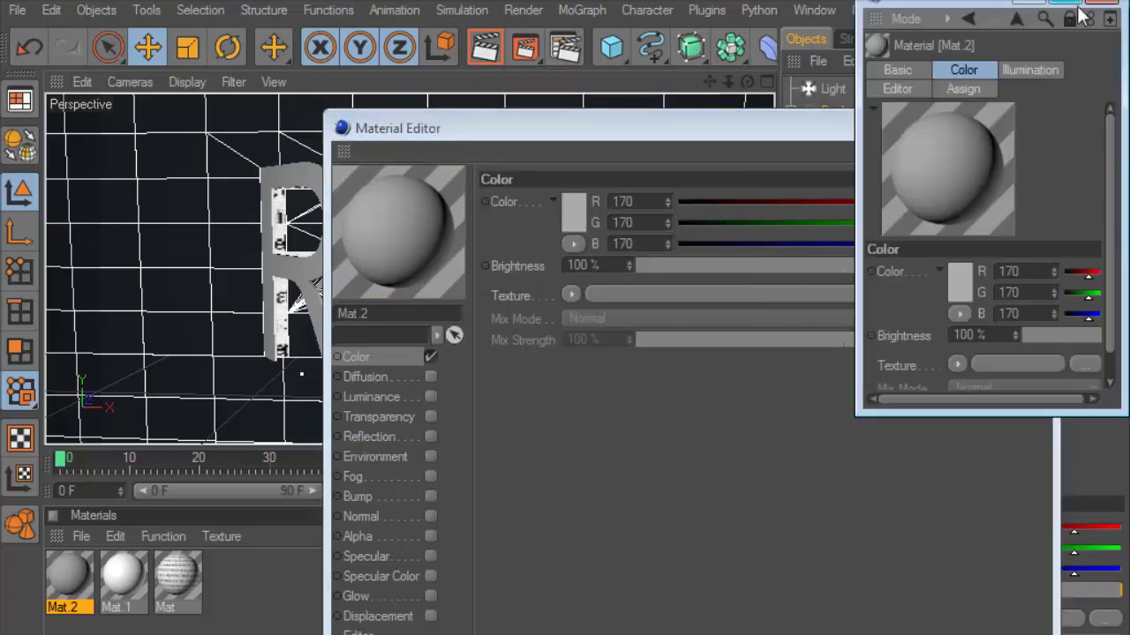
{"action": "left_click", "coordinate": [1101, 3]}
{"action": "left_click", "coordinate": [1040, 125]}
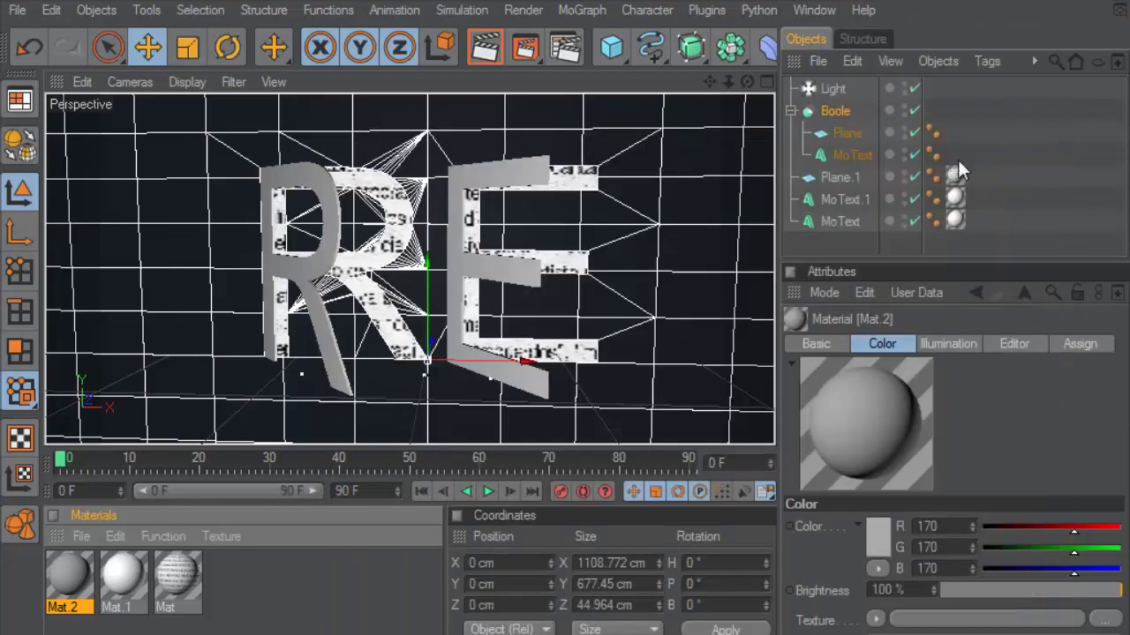
{"action": "left_click_drag", "start_coordinate": [849, 132], "coordinate": [845, 134]}
{"action": "left_click", "coordinate": [484, 47]}
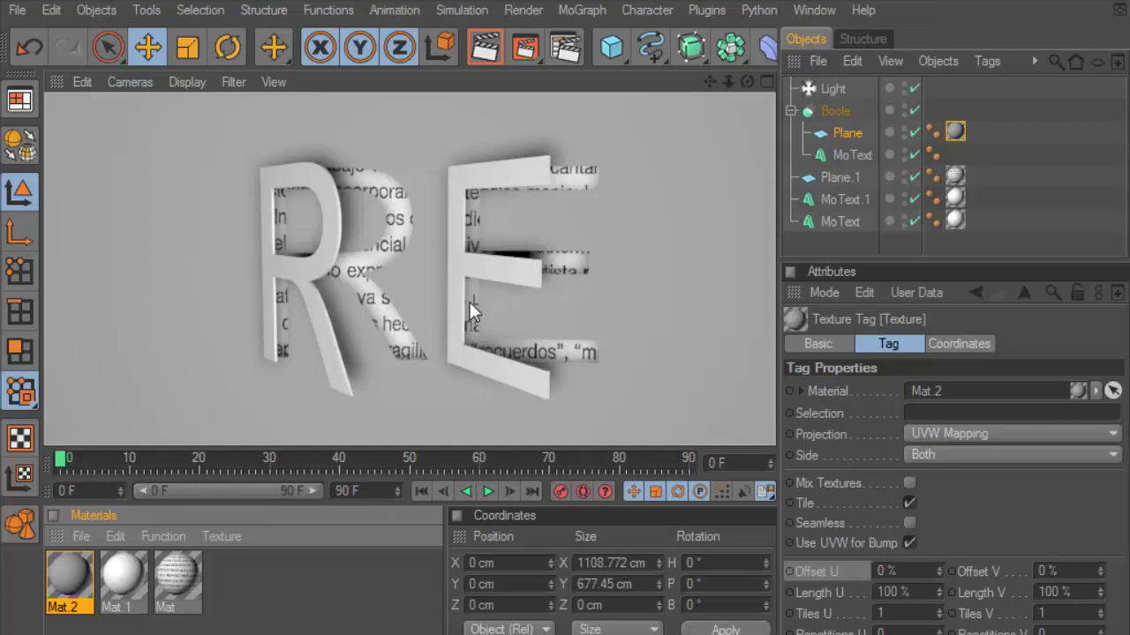
- Enlarge the 3D viewport and render a preview of the letters
{"action": "left_click_drag", "start_coordinate": [491, 459], "coordinate": [491, 574]}
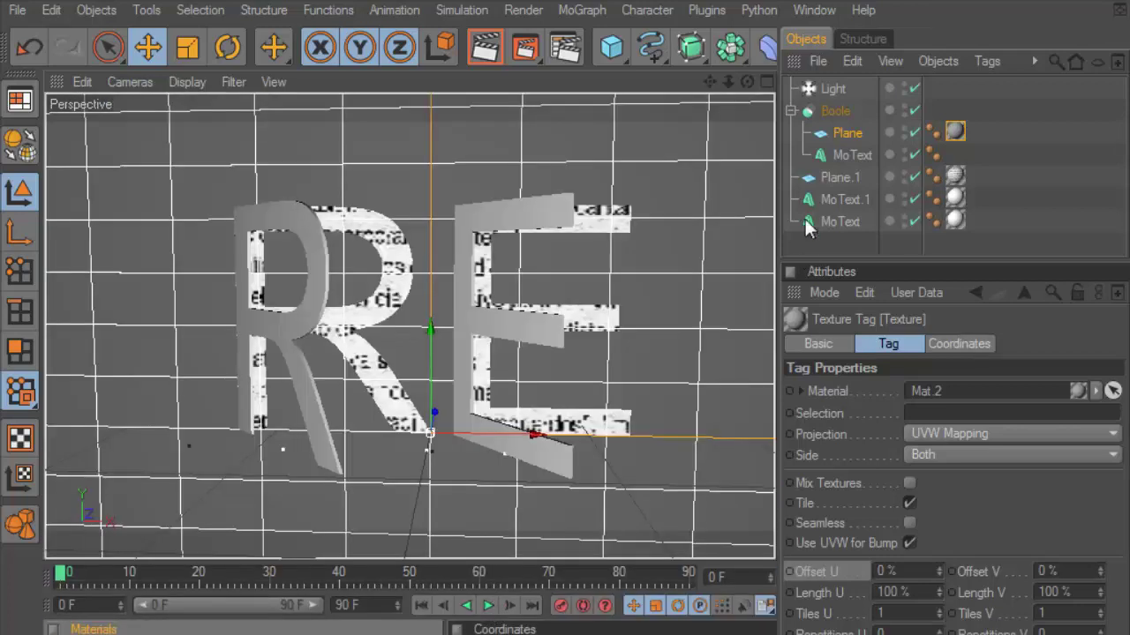
{"action": "left_click_drag", "start_coordinate": [792, 198], "coordinate": [932, 199]}
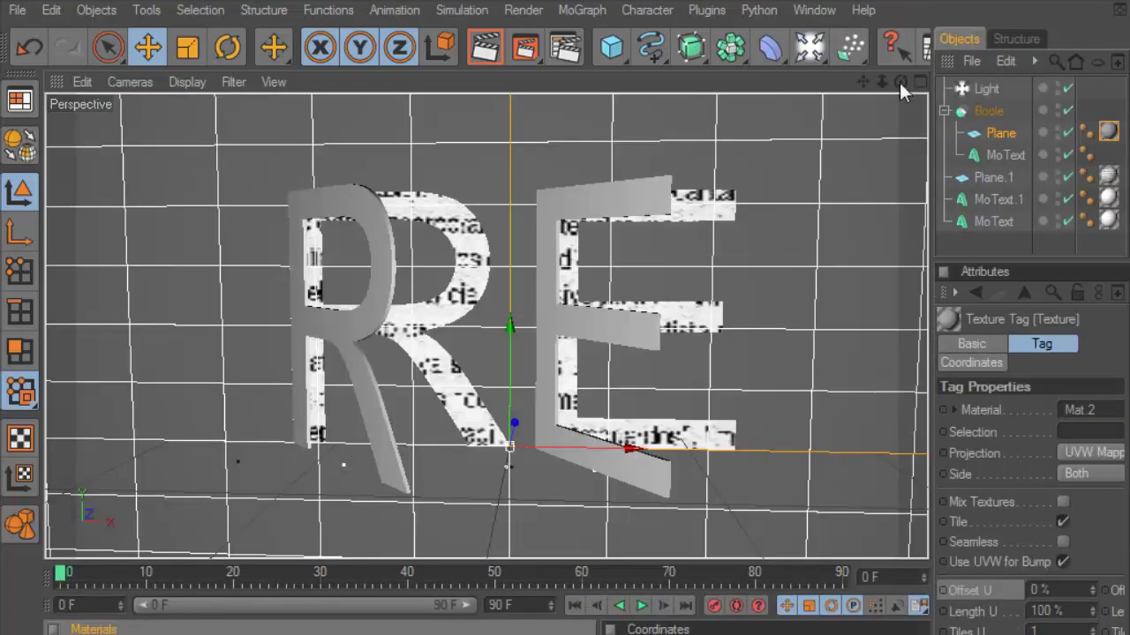
{"action": "left_click_drag", "start_coordinate": [863, 81], "coordinate": [521, 89]}
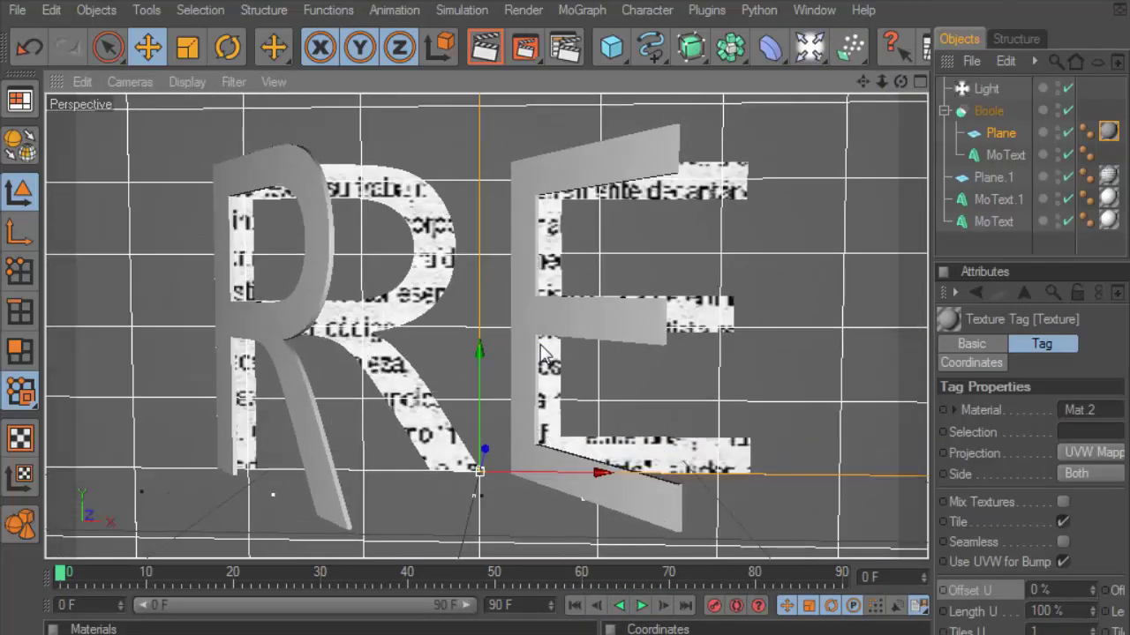
{"action": "left_click", "coordinate": [492, 53]}
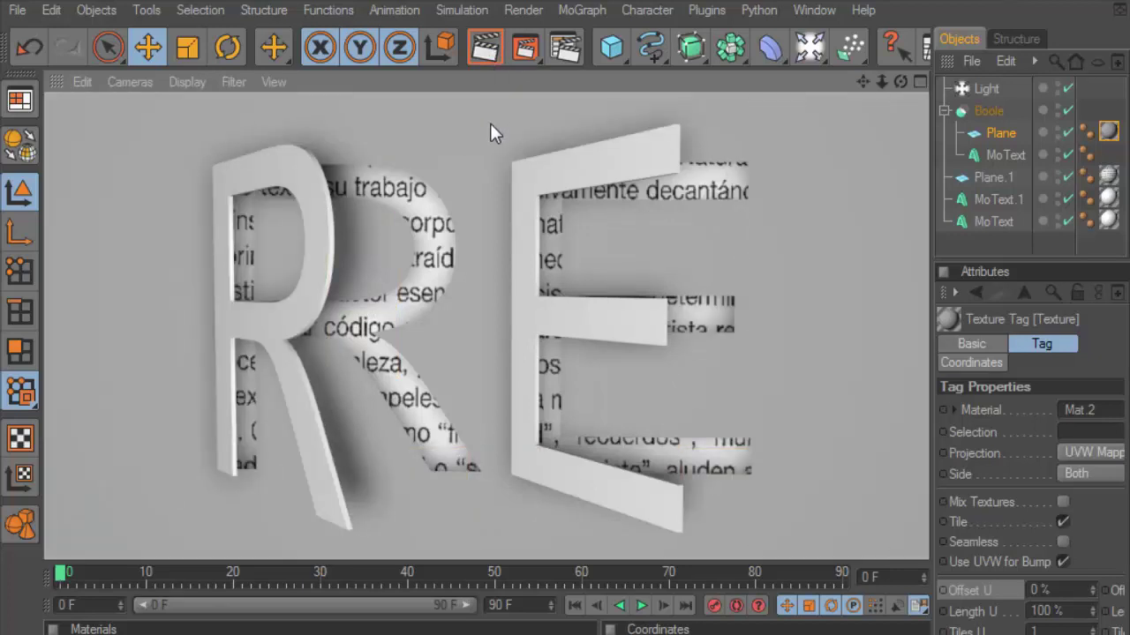
- In the enlarged Right view, push Plane.1 slightly back along Z
{"action": "left_click", "coordinate": [921, 81]}
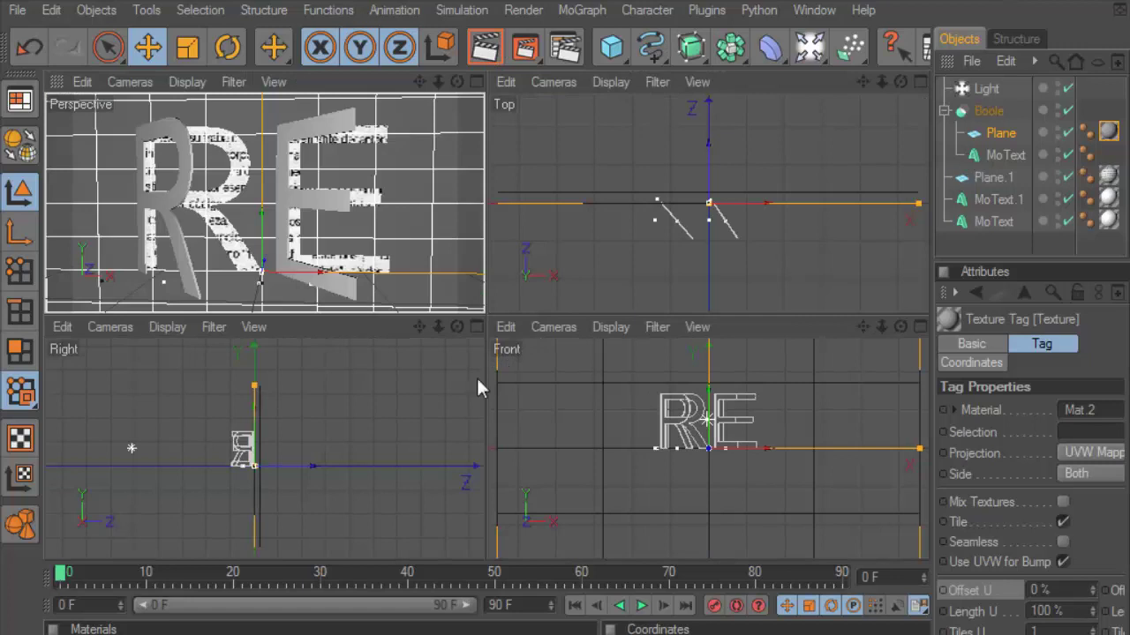
{"action": "left_click", "coordinate": [475, 327]}
{"action": "scroll", "coordinate": [569, 269], "scroll_direction": "up", "scroll_amount": 4}
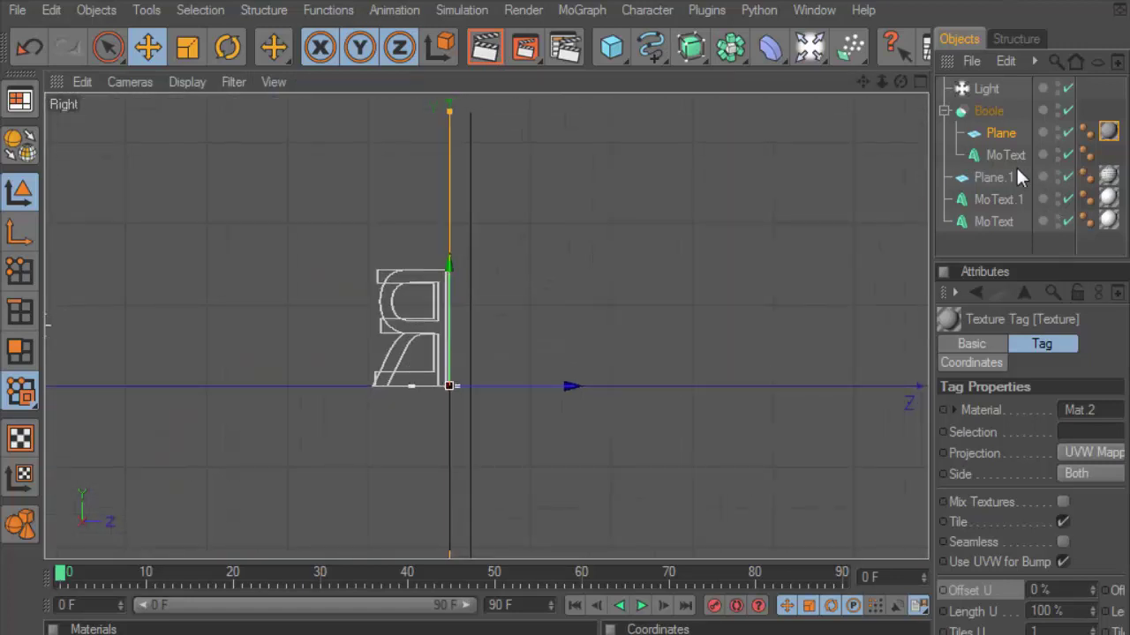
{"action": "left_click", "coordinate": [992, 180]}
{"action": "scroll", "coordinate": [563, 411], "scroll_direction": "up", "scroll_amount": 1}
{"action": "scroll", "coordinate": [510, 415], "scroll_direction": "up", "scroll_amount": 2}
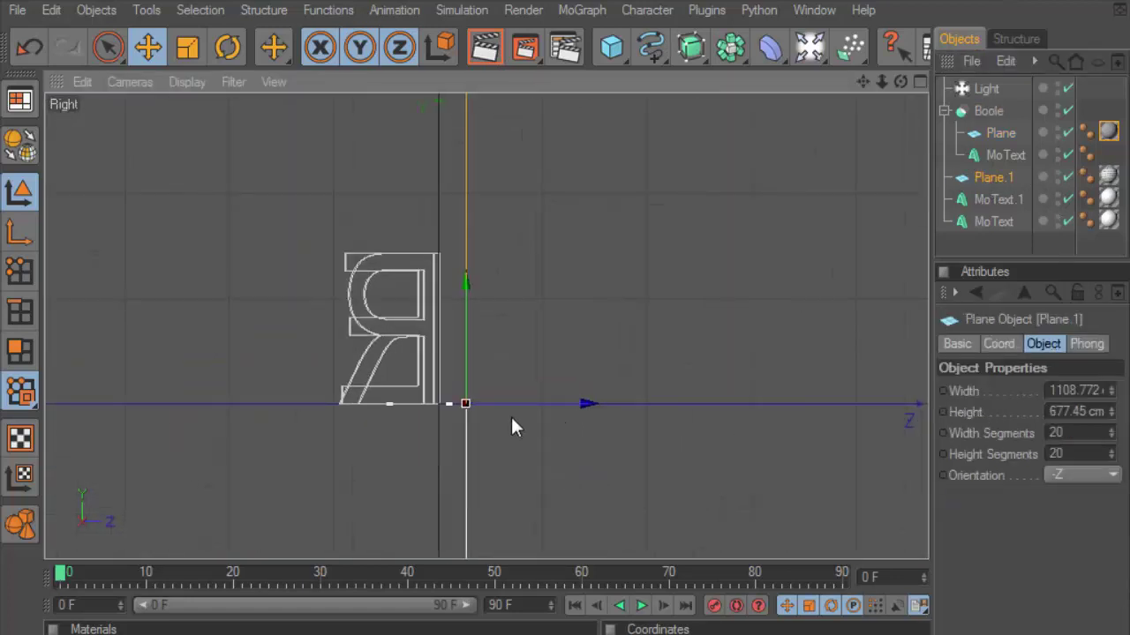
{"action": "left_click_drag", "start_coordinate": [587, 404], "coordinate": [600, 404]}
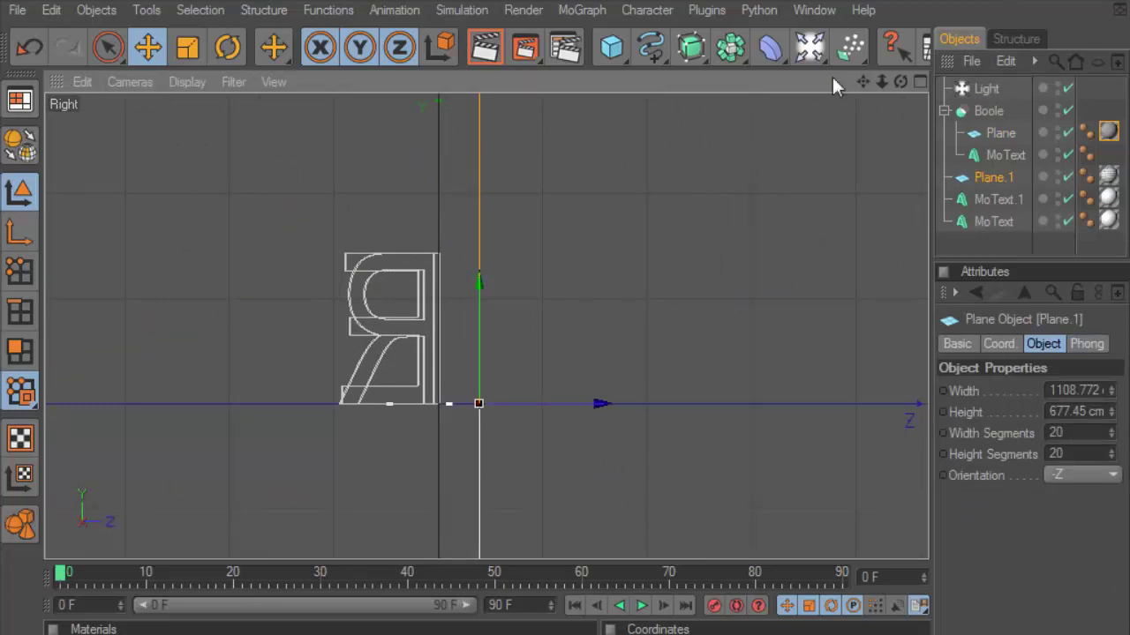
- Return to the Perspective view and render the scene
{"action": "left_click", "coordinate": [923, 82]}
{"action": "left_click", "coordinate": [482, 80]}
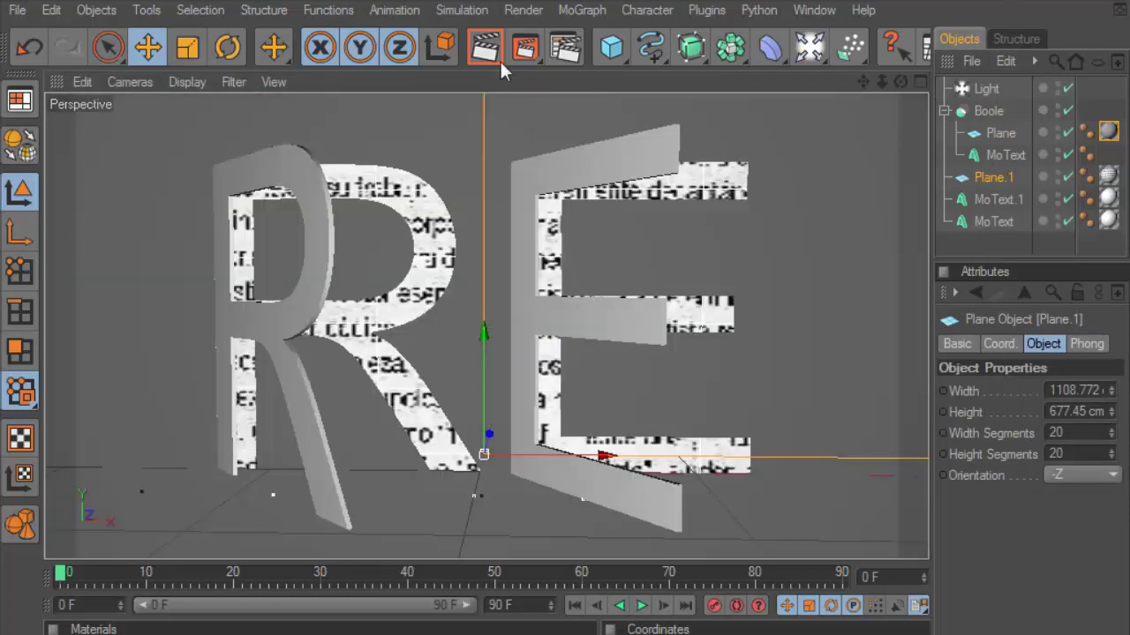
{"action": "key", "text": "ctrl+r"}
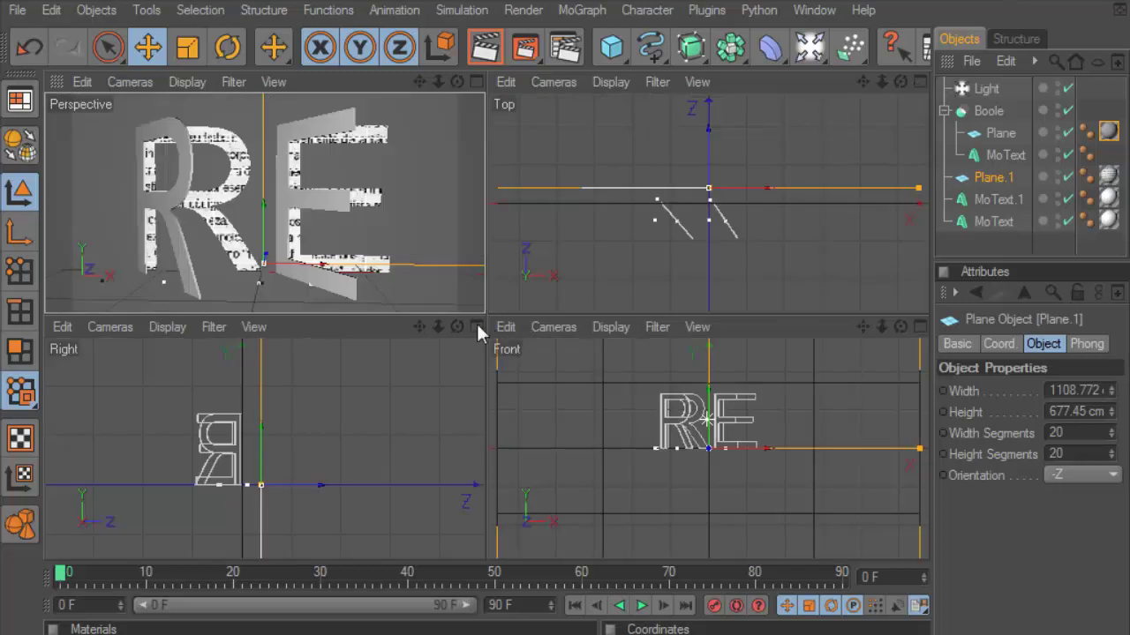
{"action": "left_click", "coordinate": [485, 49]}
{"action": "left_click", "coordinate": [485, 48]}
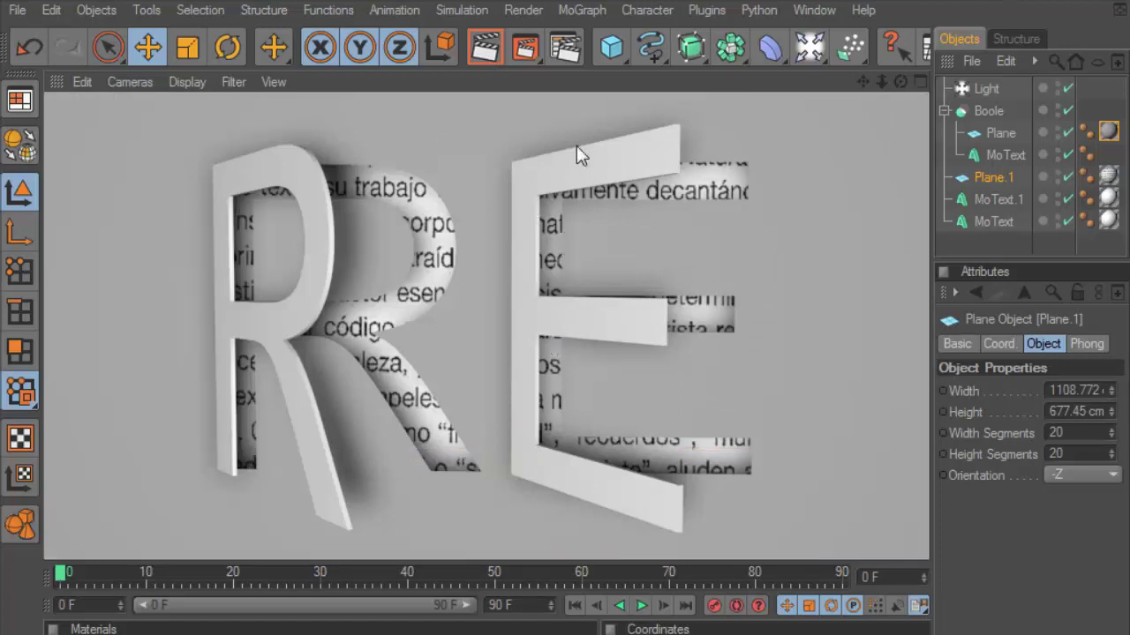
- Add Global Illumination with Stochastic Samples and Record Density both set to Low
{"action": "left_click", "coordinate": [569, 49]}
{"action": "left_click", "coordinate": [193, 369]}
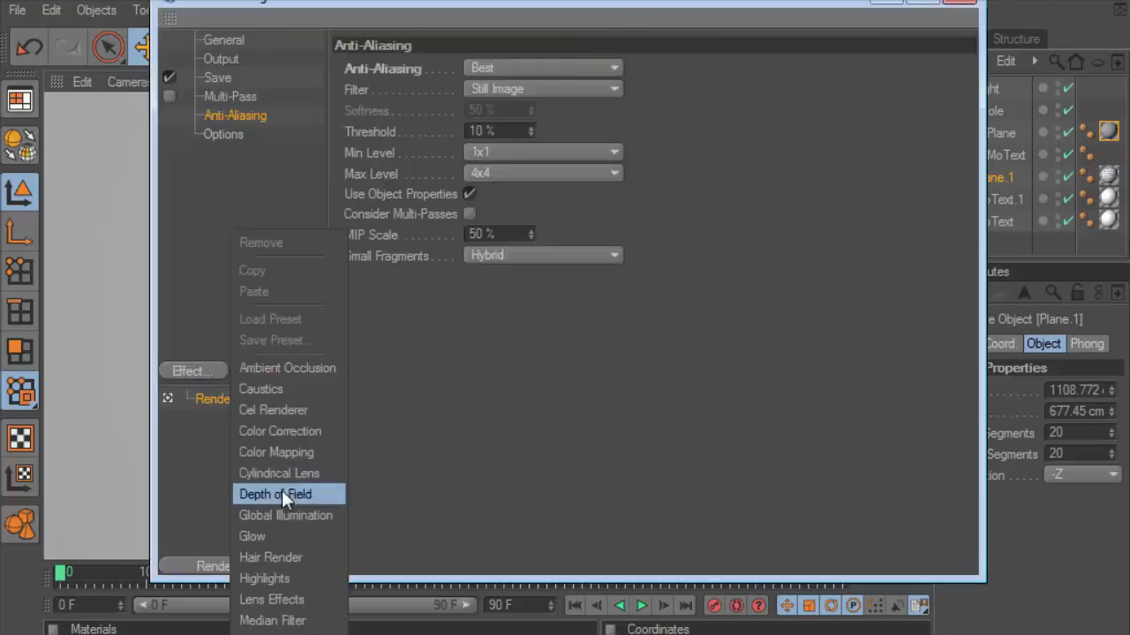
{"action": "left_click", "coordinate": [280, 511]}
{"action": "left_click", "coordinate": [539, 113]}
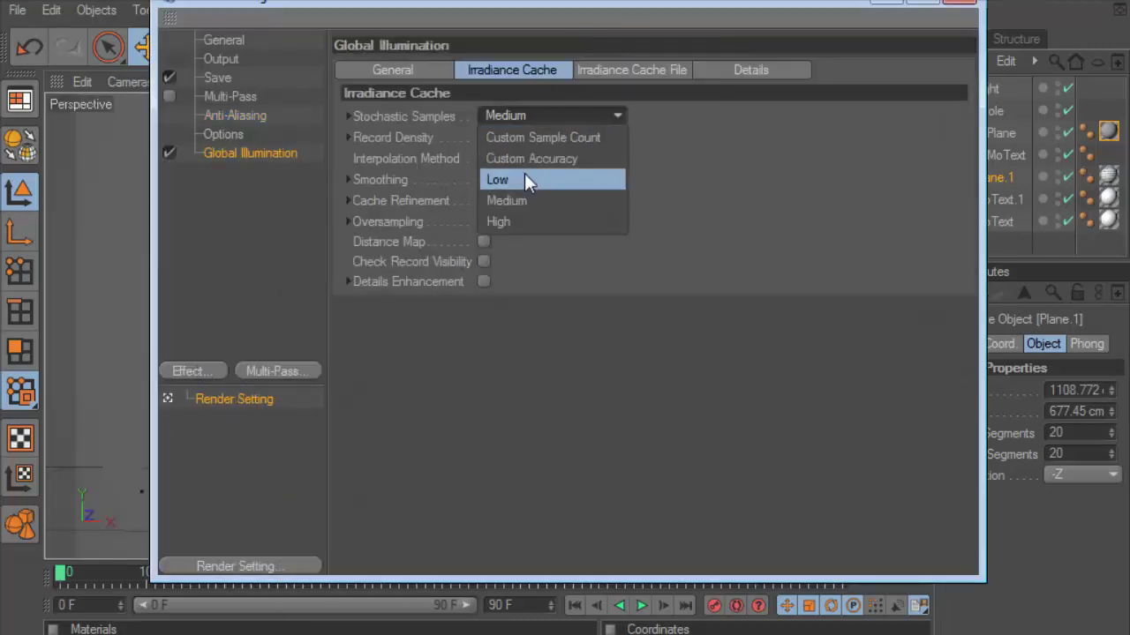
{"action": "left_click", "coordinate": [524, 175]}
{"action": "left_click", "coordinate": [522, 136]}
{"action": "left_click", "coordinate": [500, 201]}
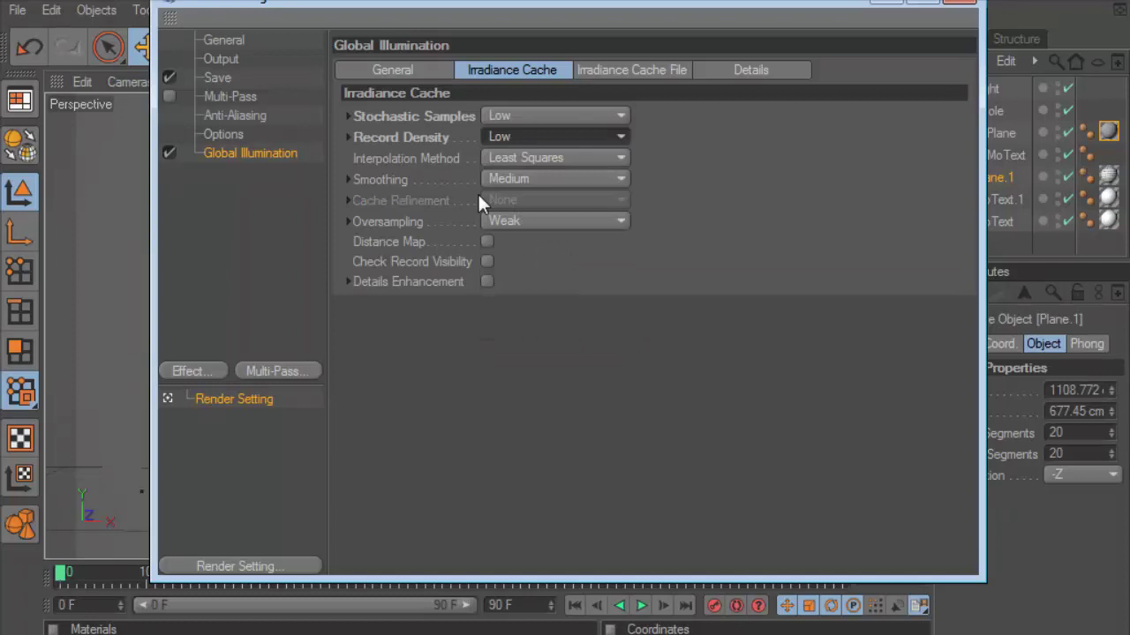
- Set the render Save format to PNG
{"action": "left_click", "coordinate": [228, 97]}
{"action": "left_click", "coordinate": [216, 78]}
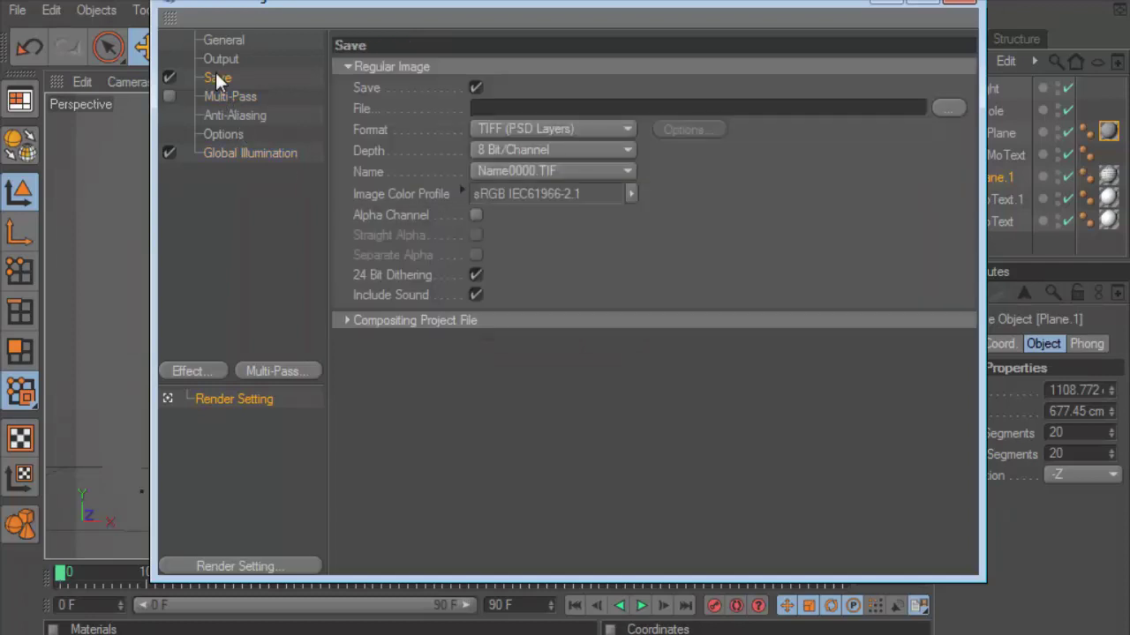
{"action": "left_click", "coordinate": [498, 130]}
{"action": "left_click", "coordinate": [494, 247]}
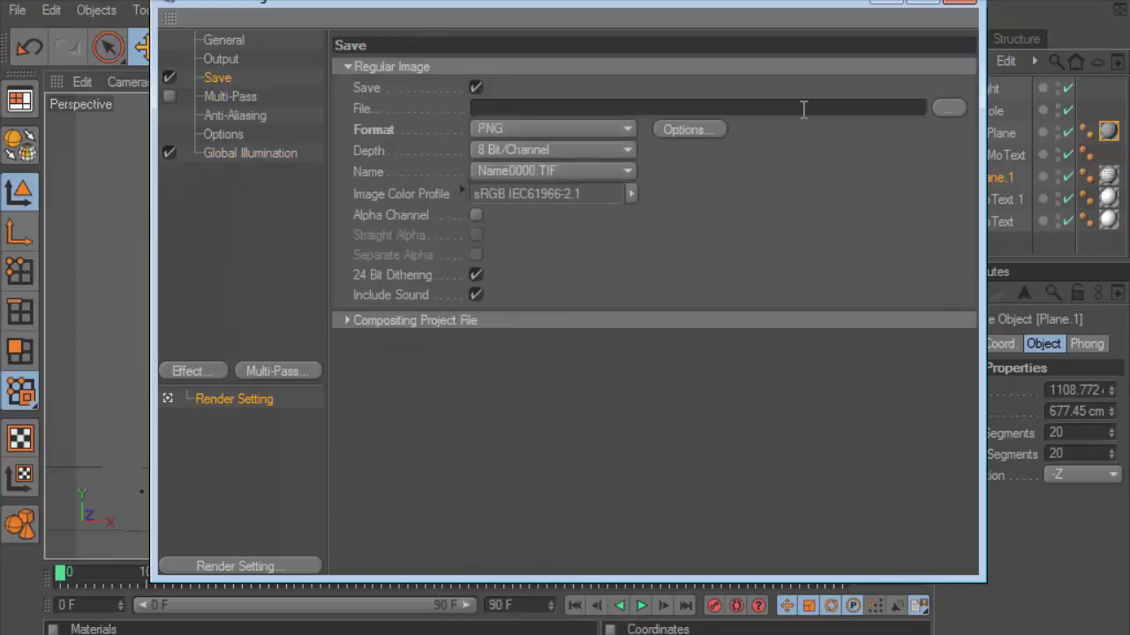
{"action": "left_click", "coordinate": [961, 12]}
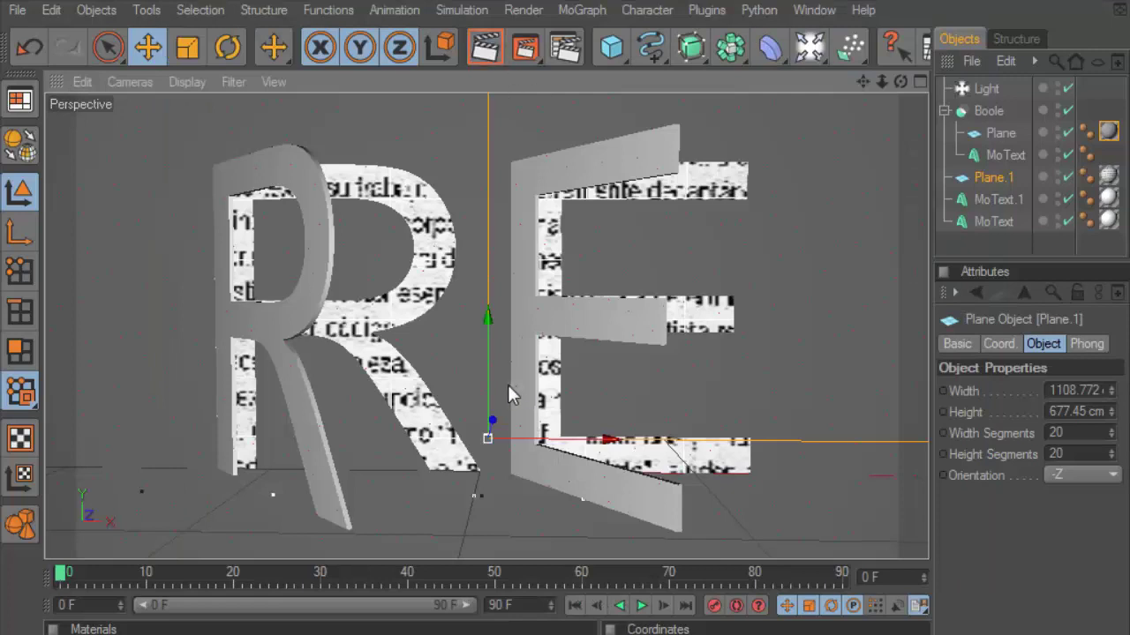
- Render the scene with global illumination (Ctrl+R), then zoom the viewport out
{"action": "key", "text": "ctrl+r"}
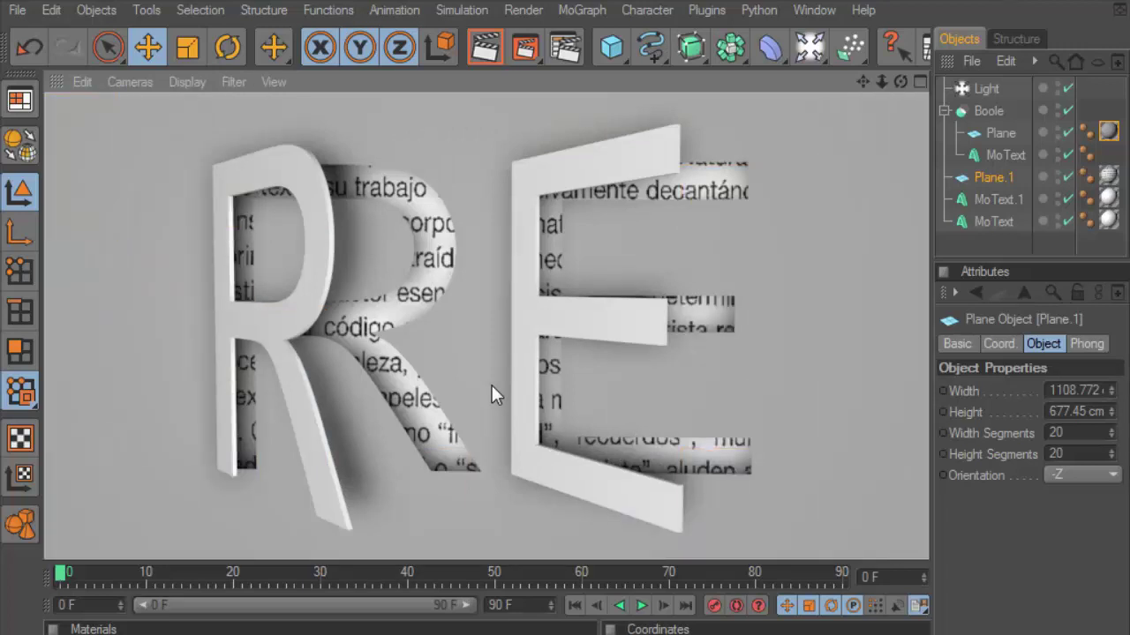
{"action": "scroll", "coordinate": [503, 382], "scroll_direction": "down", "scroll_amount": 1}
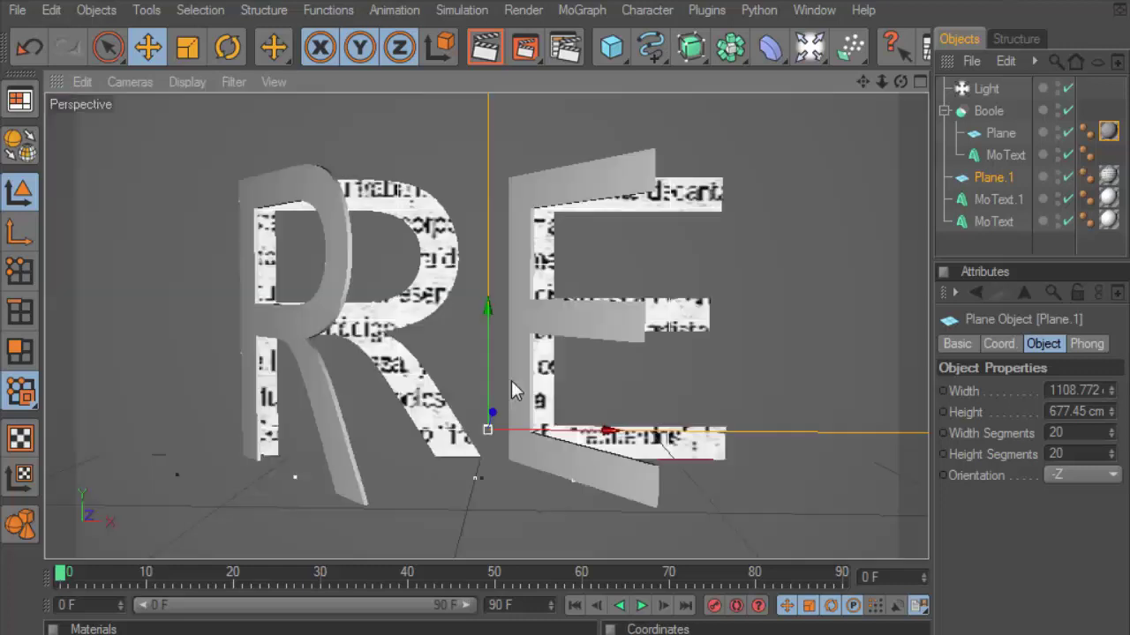
{"action": "scroll", "coordinate": [512, 379], "scroll_direction": "down", "scroll_amount": 4}
{"action": "scroll", "coordinate": [625, 233], "scroll_direction": "down", "scroll_amount": 2}
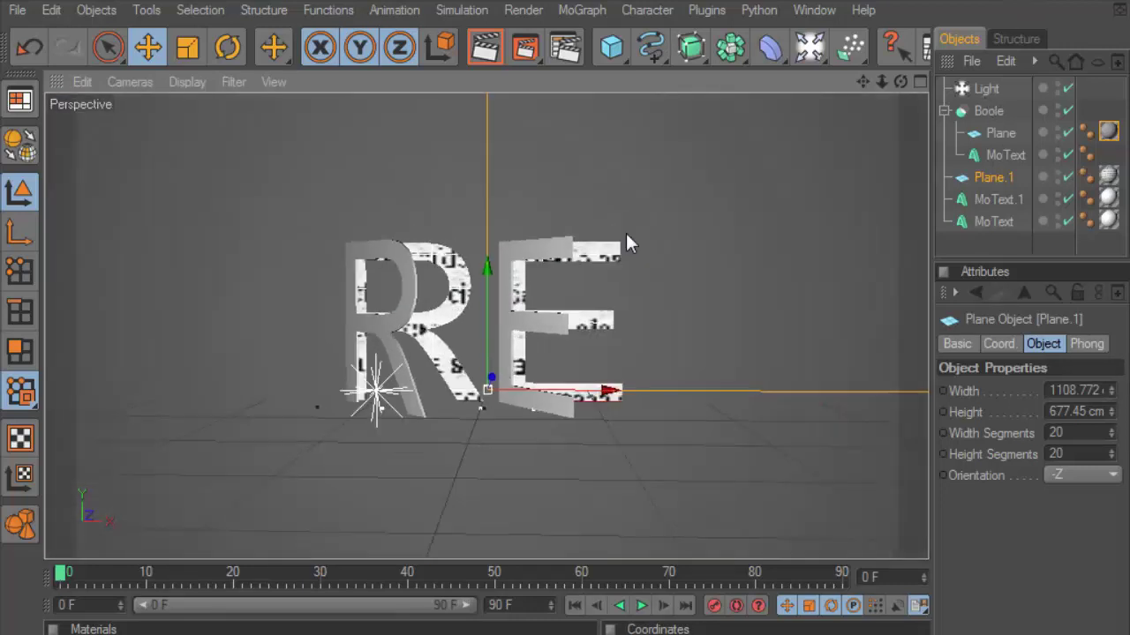
{"action": "scroll", "coordinate": [625, 233], "scroll_direction": "down", "scroll_amount": 1}
- Move the light right and slightly up before the R–E gap, render, then select Mat.1
{"action": "left_click", "coordinate": [979, 88]}
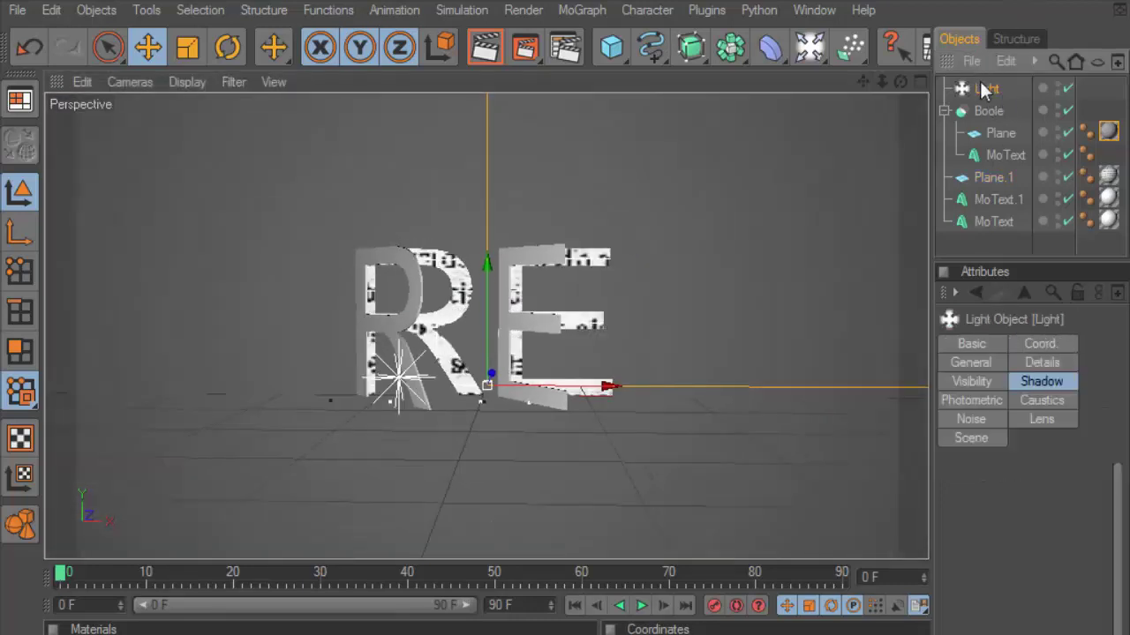
{"action": "left_click_drag", "start_coordinate": [519, 378], "coordinate": [591, 378]}
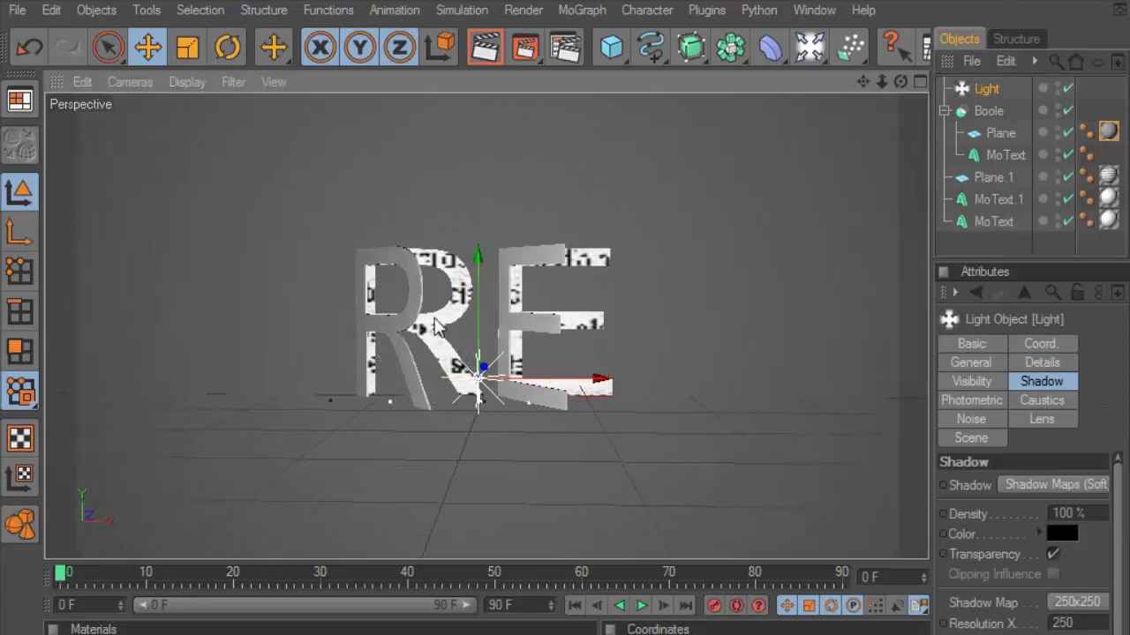
{"action": "left_click_drag", "start_coordinate": [487, 292], "coordinate": [487, 275]}
{"action": "scroll", "coordinate": [481, 282], "scroll_direction": "up", "scroll_amount": 2}
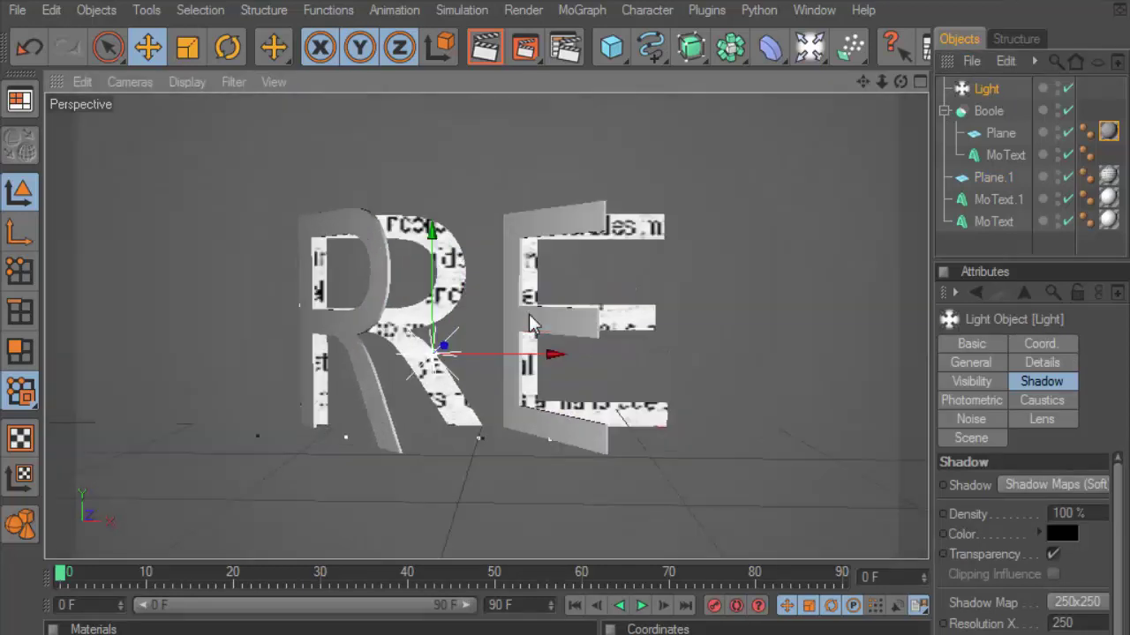
{"action": "scroll", "coordinate": [486, 176], "scroll_direction": "up", "scroll_amount": 2}
{"action": "left_click", "coordinate": [485, 49]}
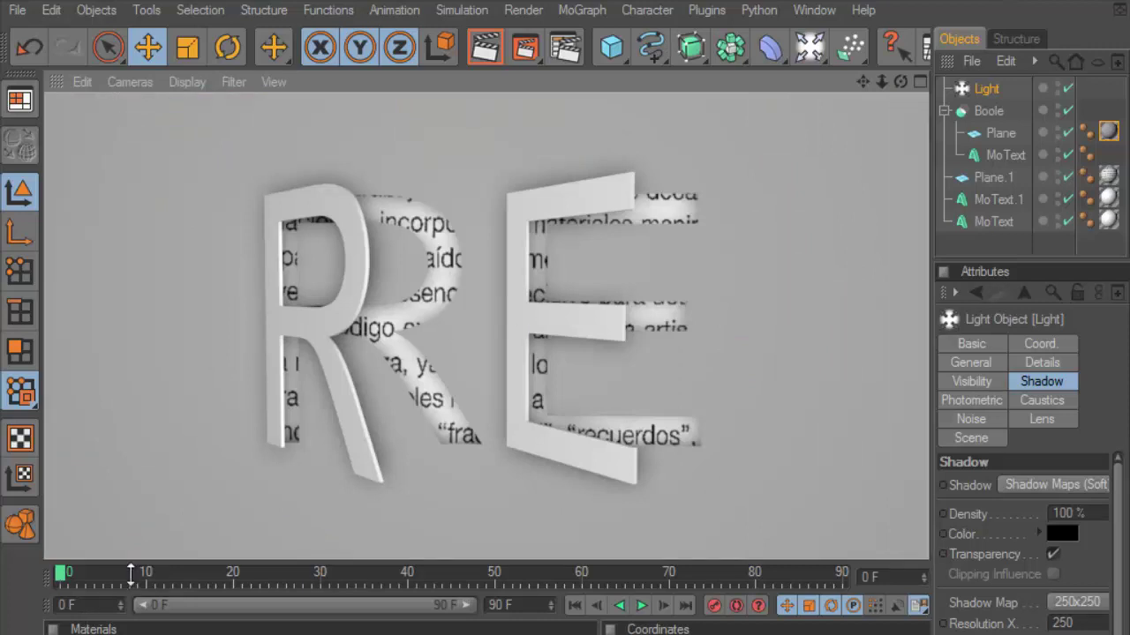
{"action": "left_click_drag", "start_coordinate": [130, 573], "coordinate": [133, 447]}
{"action": "left_click", "coordinate": [124, 563]}
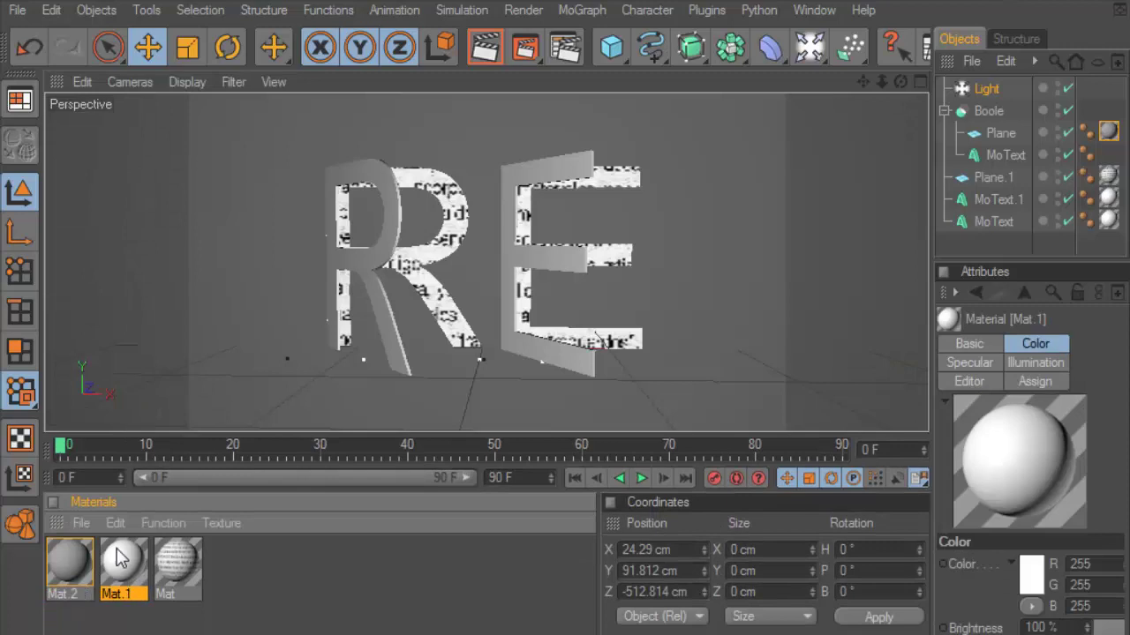
- Check Mat.1's colour in the Material Editor, leaving it unchanged
{"action": "double_click", "coordinate": [122, 563]}
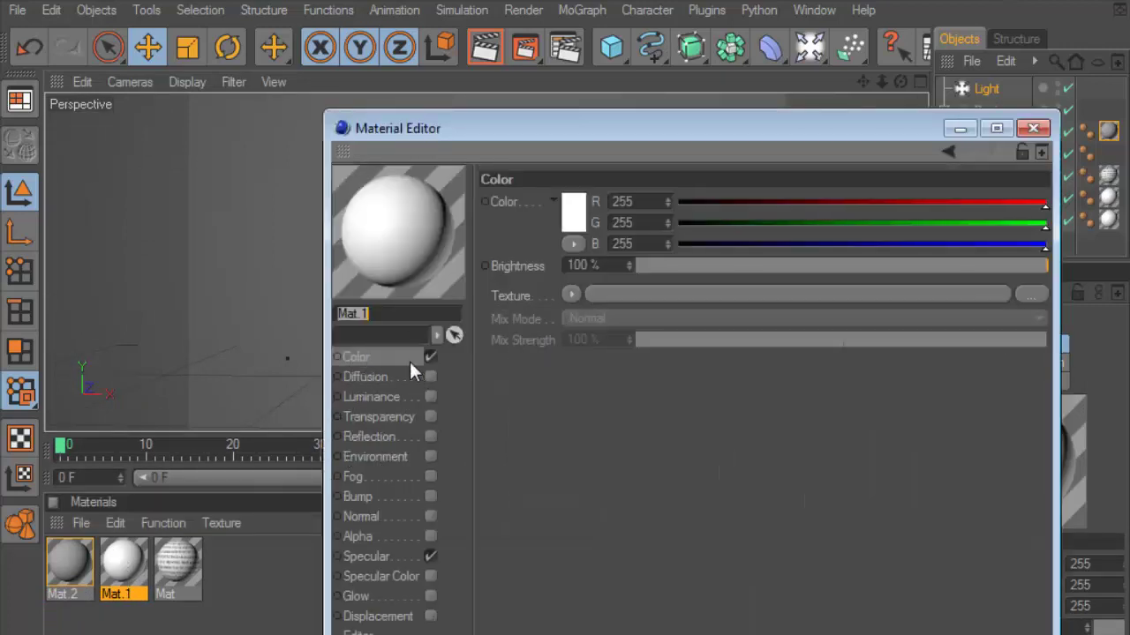
{"action": "left_click", "coordinate": [572, 204]}
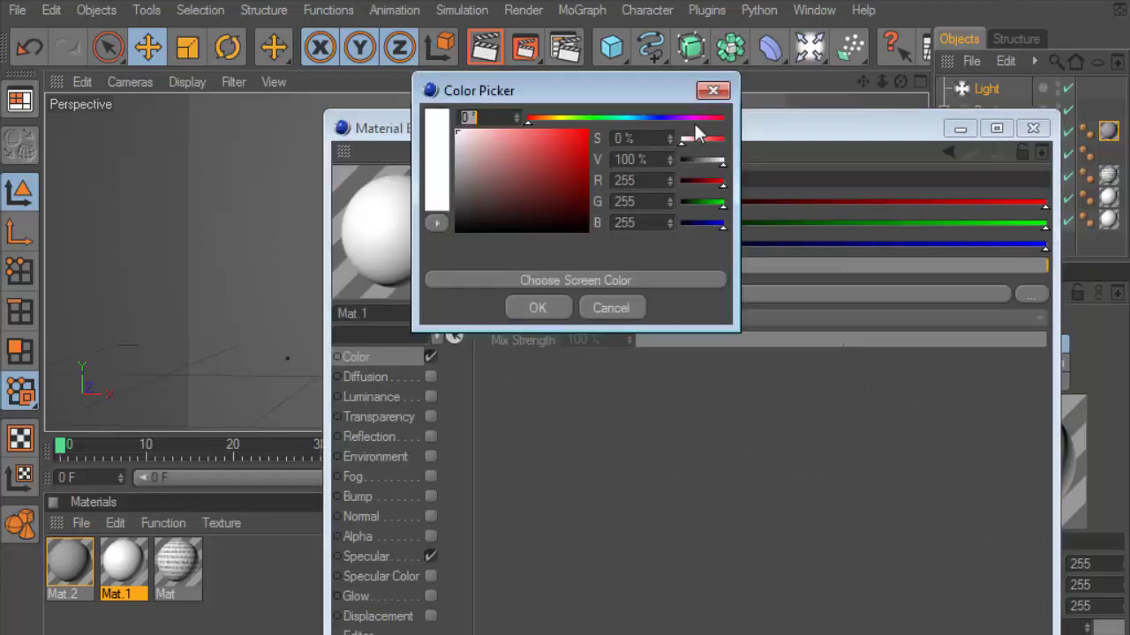
{"action": "left_click", "coordinate": [711, 86]}
{"action": "left_click", "coordinate": [1032, 128]}
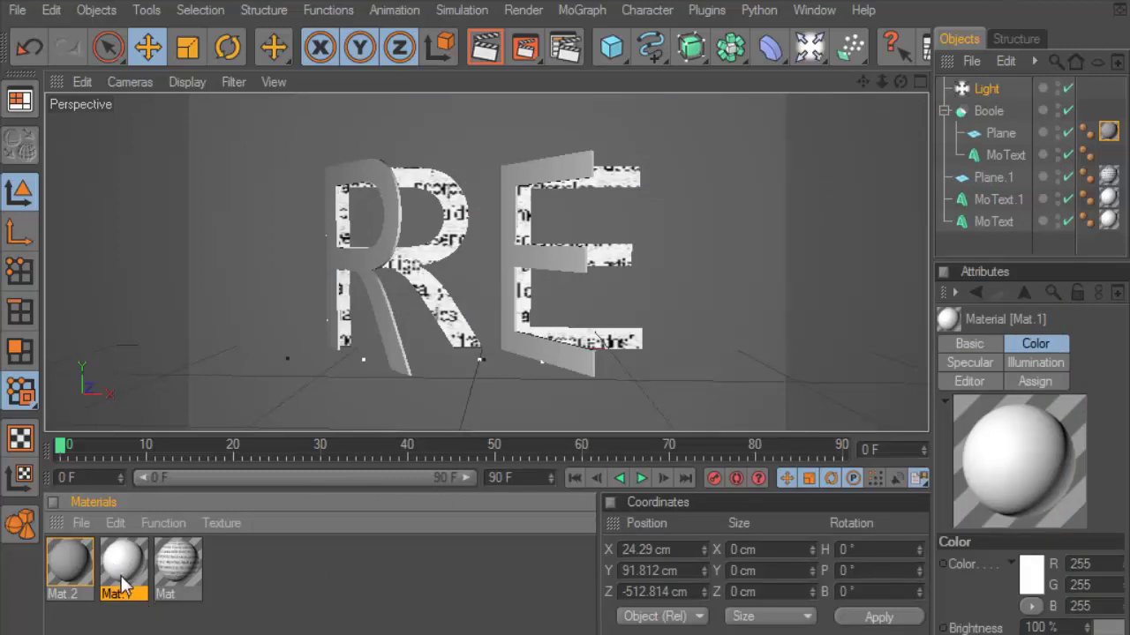
- Duplicate Mat.1 into Mat.3 and give it a golden yellow colour (255/214/50)
{"action": "left_click_drag", "start_coordinate": [121, 583], "coordinate": [223, 568], "text": "ctrl"}
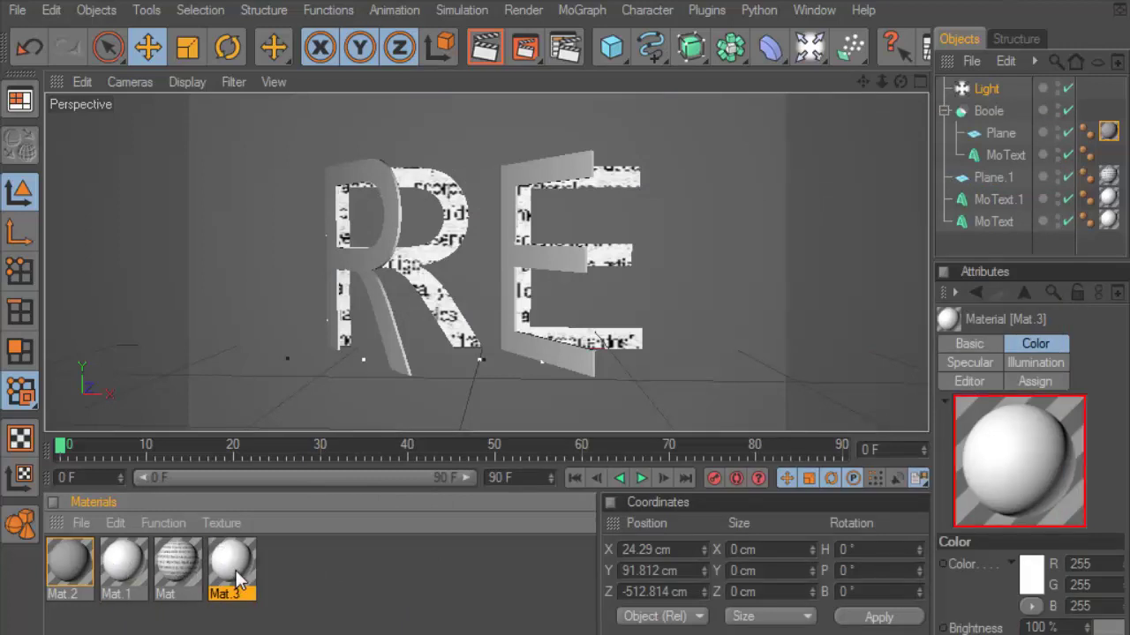
{"action": "double_click", "coordinate": [236, 570]}
{"action": "left_click", "coordinate": [572, 209]}
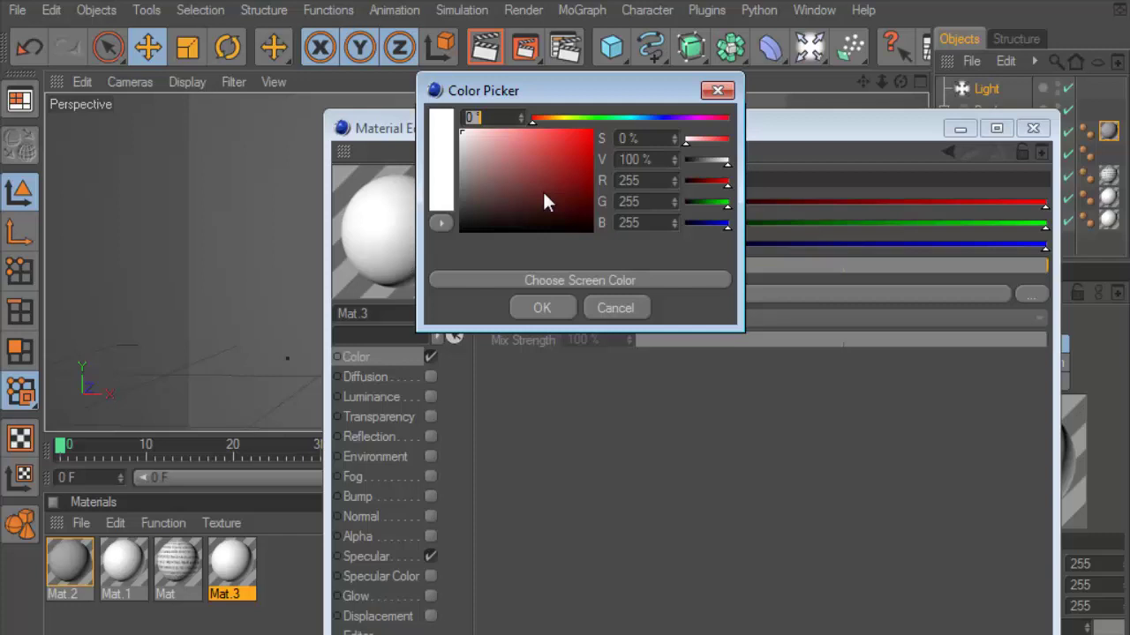
{"action": "left_click_drag", "start_coordinate": [559, 116], "coordinate": [551, 121]}
{"action": "left_click", "coordinate": [565, 129]}
{"action": "left_click", "coordinate": [559, 119]}
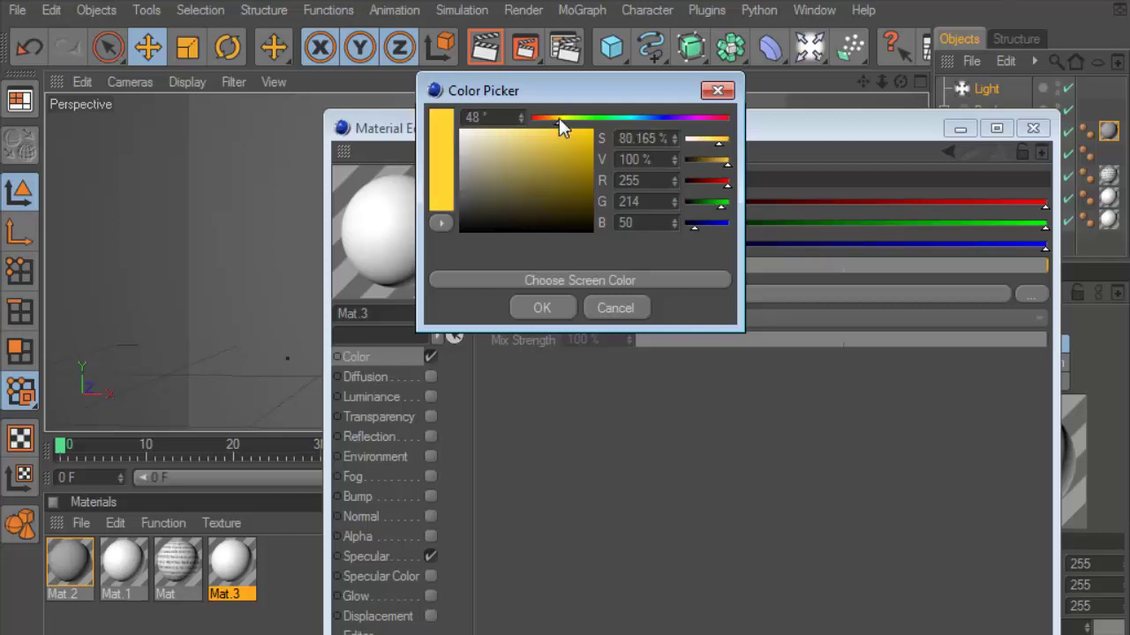
{"action": "left_click", "coordinate": [542, 307]}
- Enable Mat.3's reflection with a pale yellow (H 52°) colour and set Specular Mode to Metal
{"action": "left_click", "coordinate": [430, 436]}
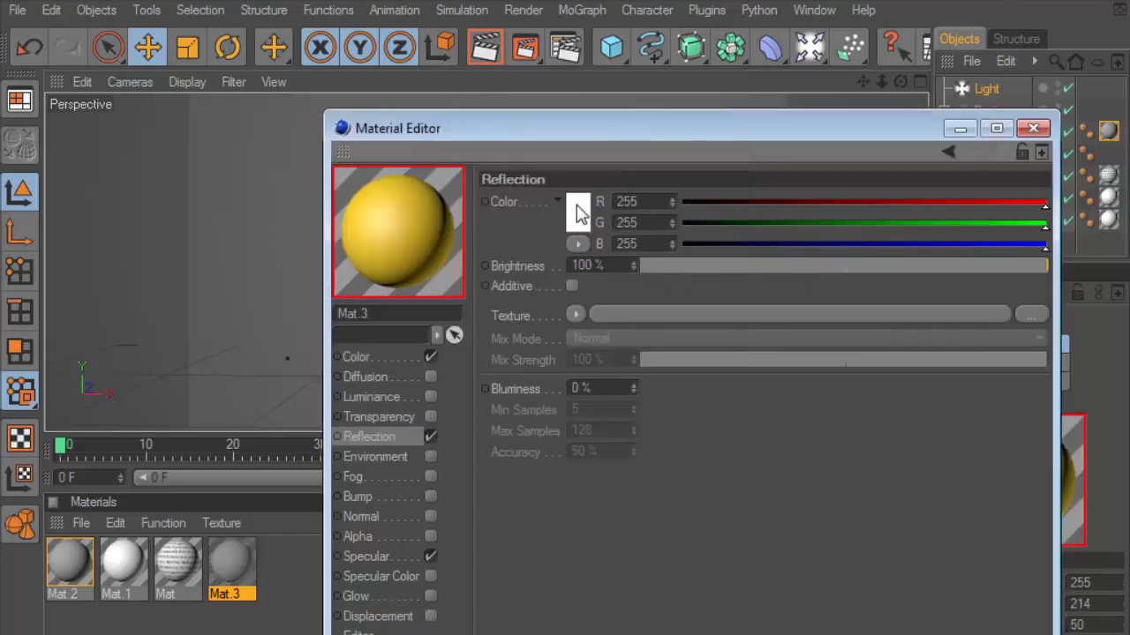
{"action": "left_click", "coordinate": [575, 210]}
{"action": "left_click", "coordinate": [524, 91]}
{"action": "left_click", "coordinate": [465, 104]}
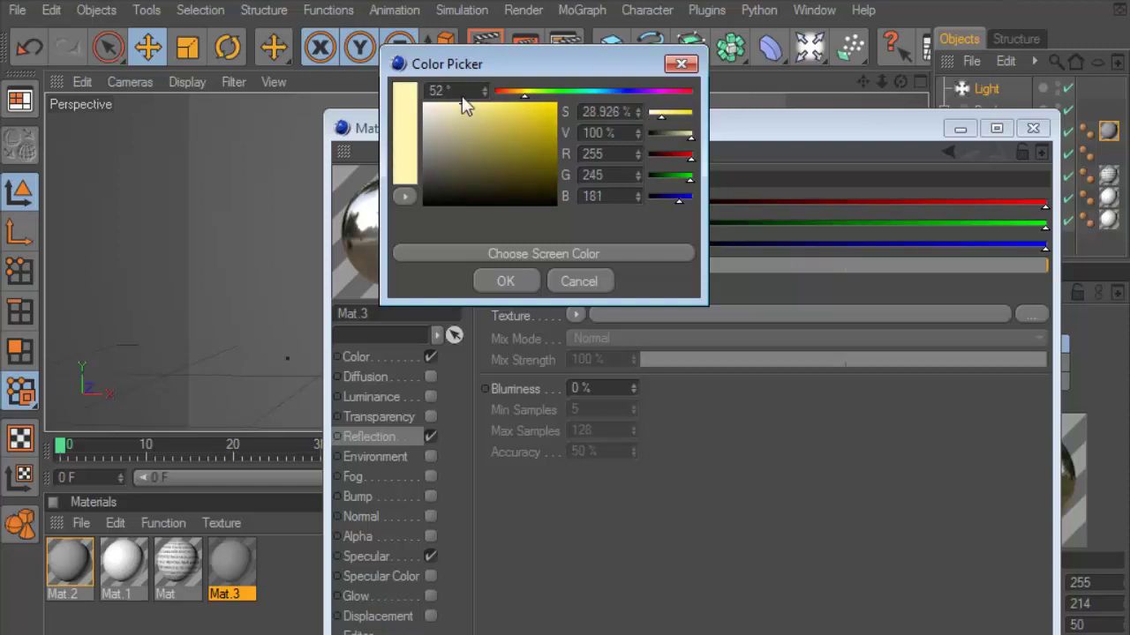
{"action": "left_click", "coordinate": [508, 279]}
{"action": "left_click", "coordinate": [375, 556]}
{"action": "left_click", "coordinate": [607, 272]}
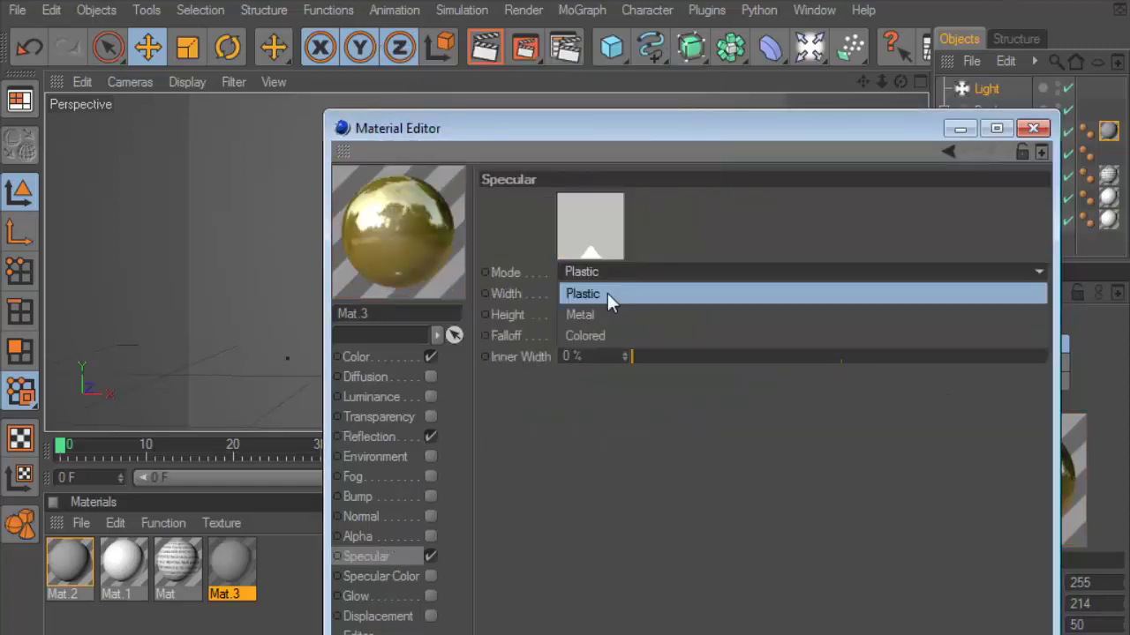
{"action": "left_click", "coordinate": [605, 315]}
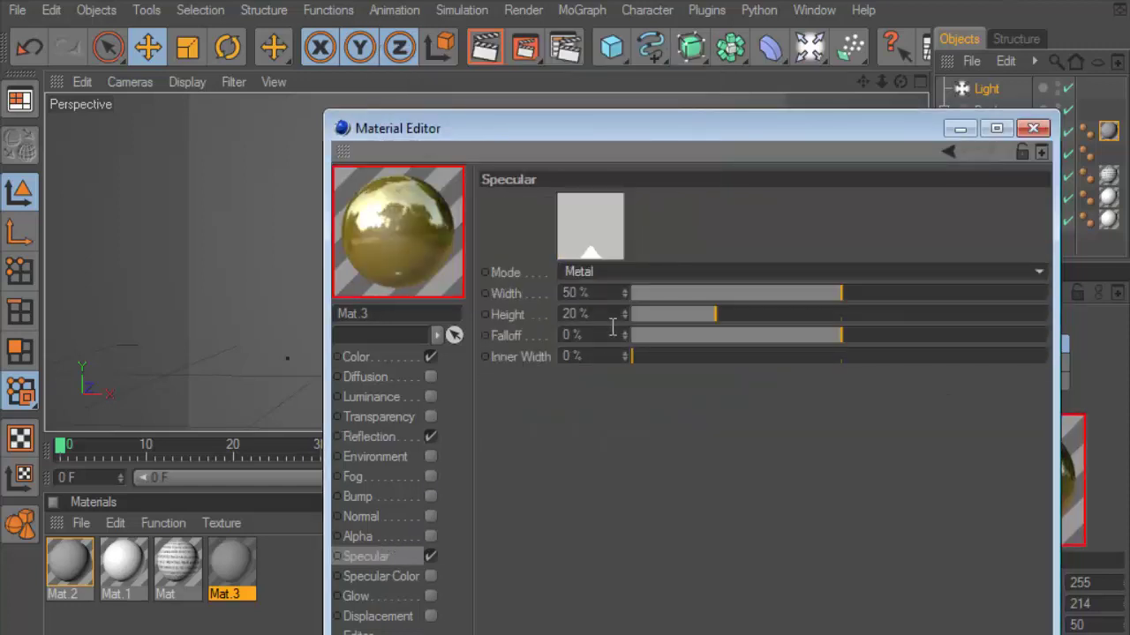
{"action": "left_click", "coordinate": [1034, 128]}
- Add a Connect object and place it below Plane.1 in the object list
{"action": "left_click_drag", "start_coordinate": [945, 212], "coordinate": [799, 211]}
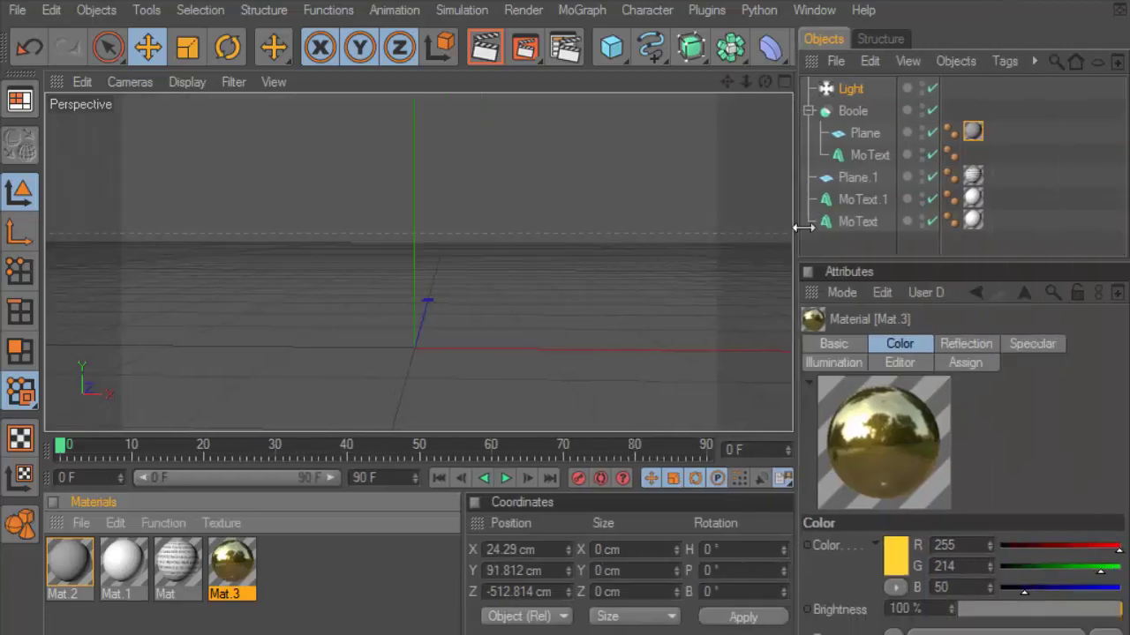
{"action": "mouse_move", "coordinate": [693, 48]}
{"action": "left_mouse_down"}
{"action": "mouse_move", "coordinate": [738, 50]}
{"action": "mouse_move", "coordinate": [501, 100]}
{"action": "left_mouse_up"}
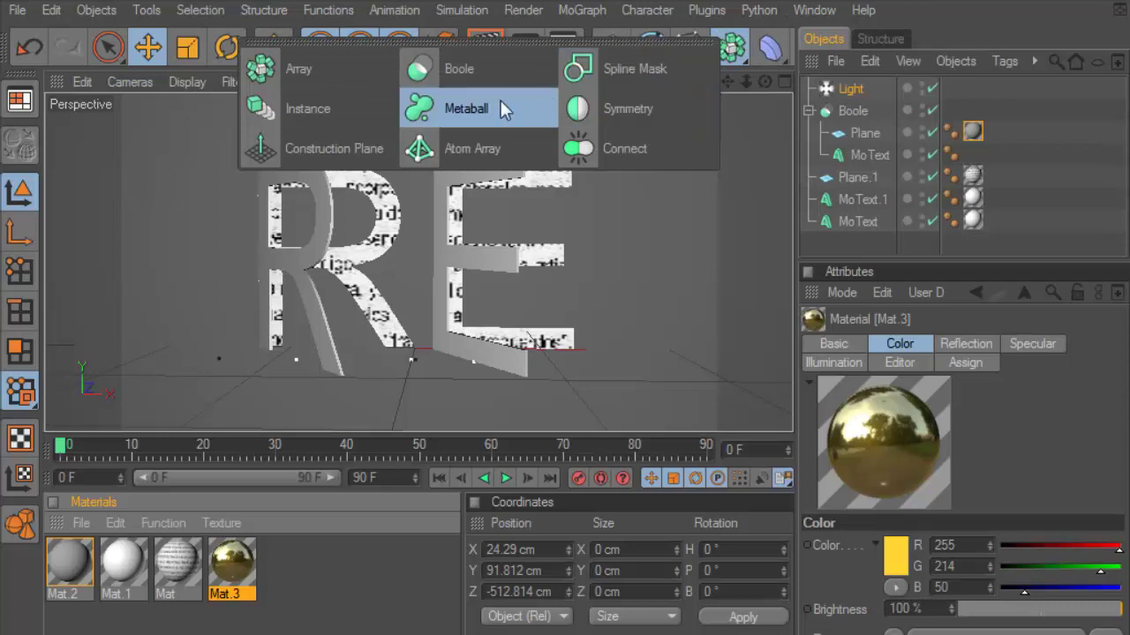
{"action": "left_click", "coordinate": [589, 149]}
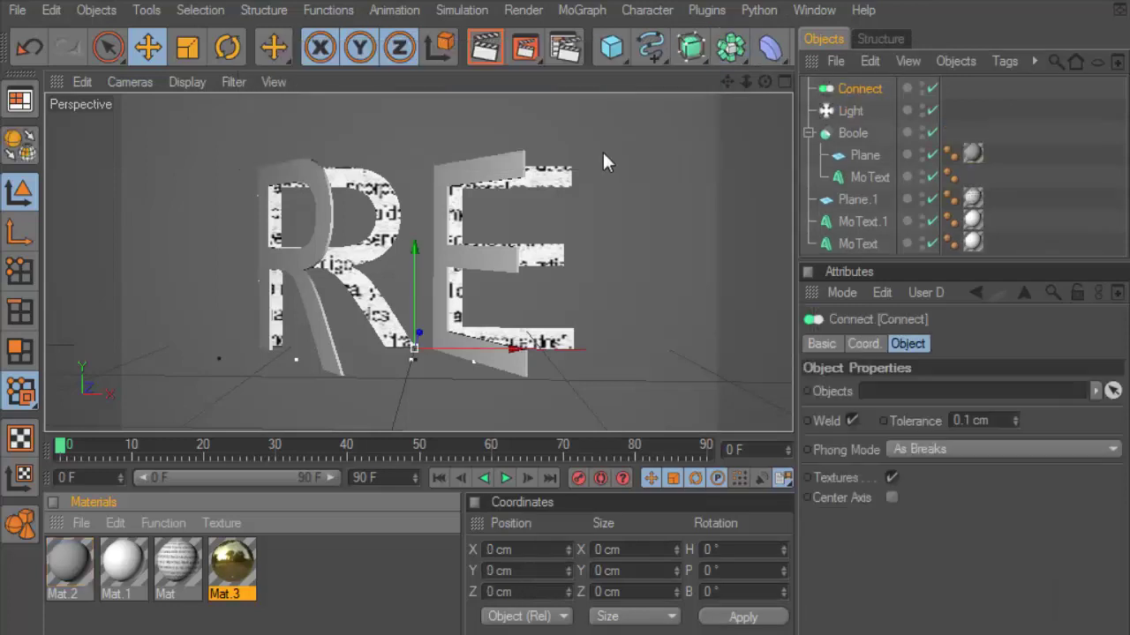
{"action": "left_click_drag", "start_coordinate": [860, 89], "coordinate": [852, 215]}
- Put MoText.1 (the R) inside the Connect and delete its white material tag
{"action": "left_click", "coordinate": [850, 224]}
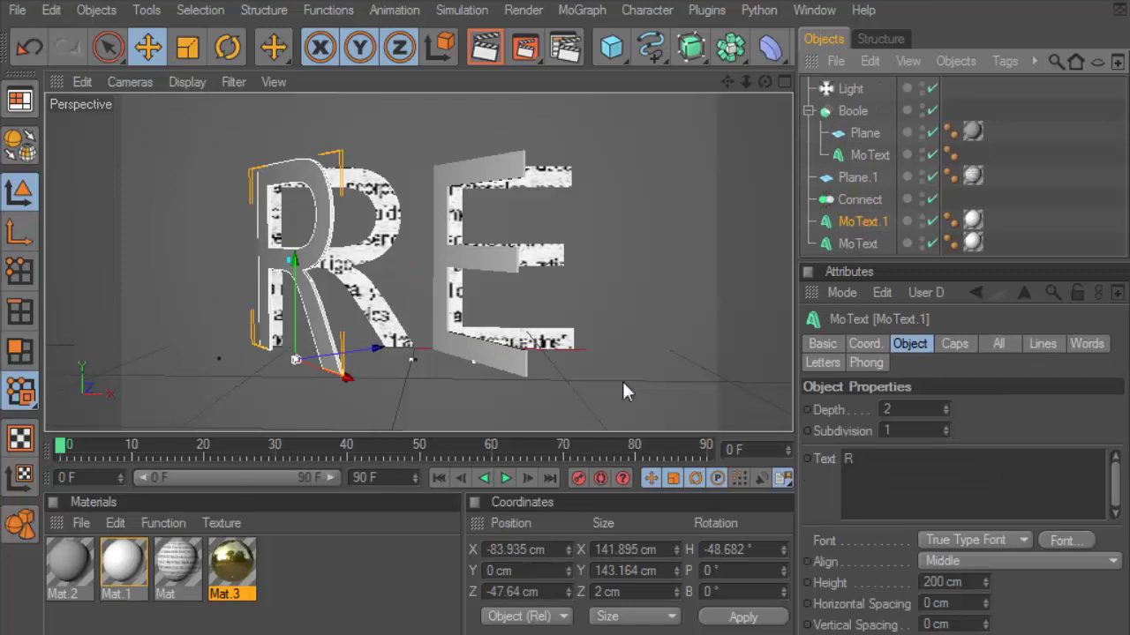
{"action": "left_click", "coordinate": [972, 220]}
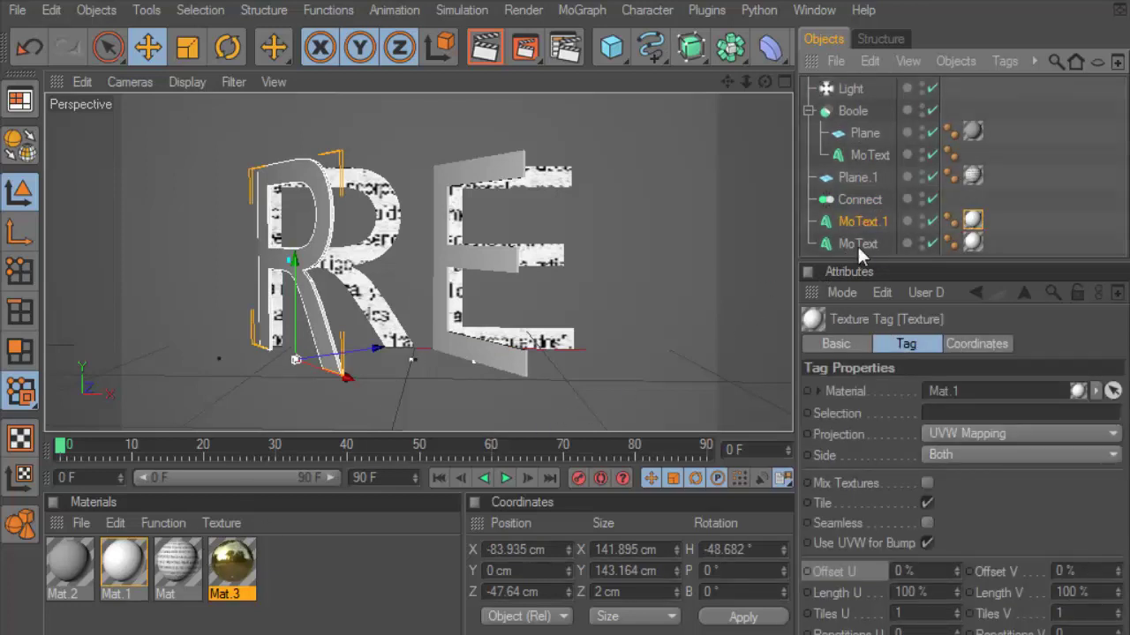
{"action": "left_click_drag", "start_coordinate": [862, 222], "coordinate": [858, 199]}
{"action": "left_click", "coordinate": [874, 222]}
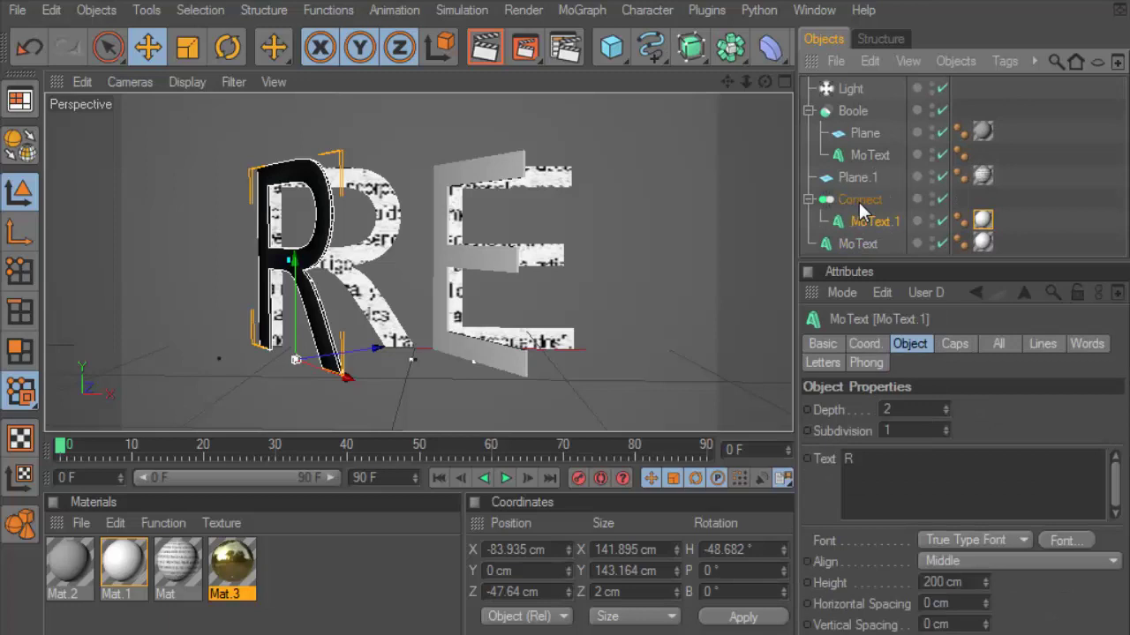
{"action": "left_click", "coordinate": [982, 222]}
{"action": "key", "text": "Delete"}
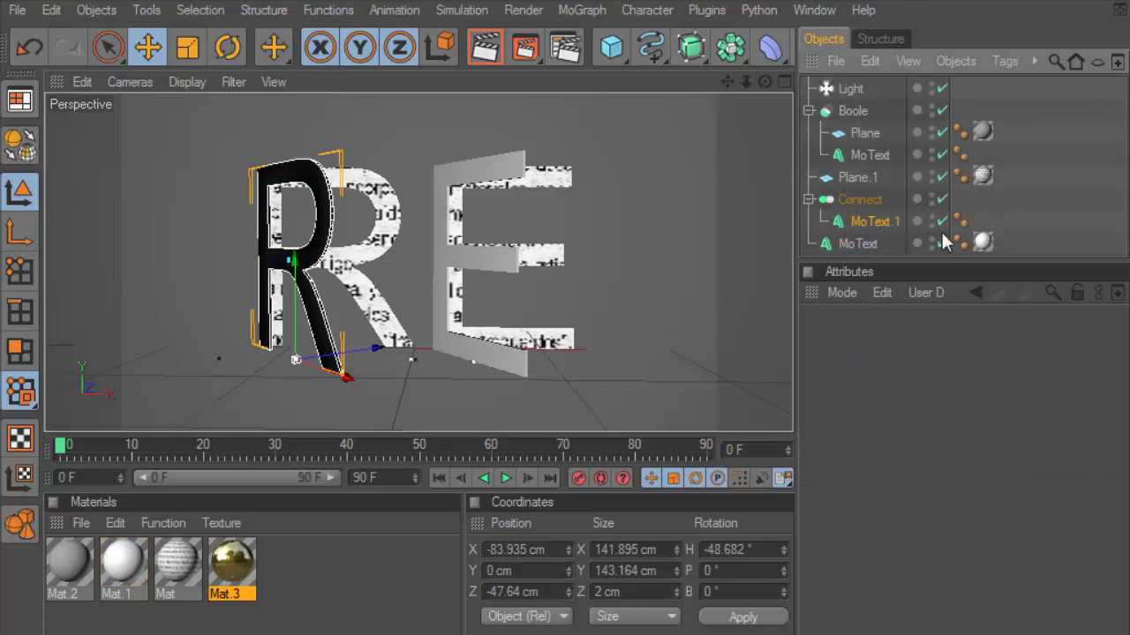
- Apply gold Mat.3 to the Connect object and render a preview
{"action": "left_click_drag", "start_coordinate": [228, 560], "coordinate": [856, 205]}
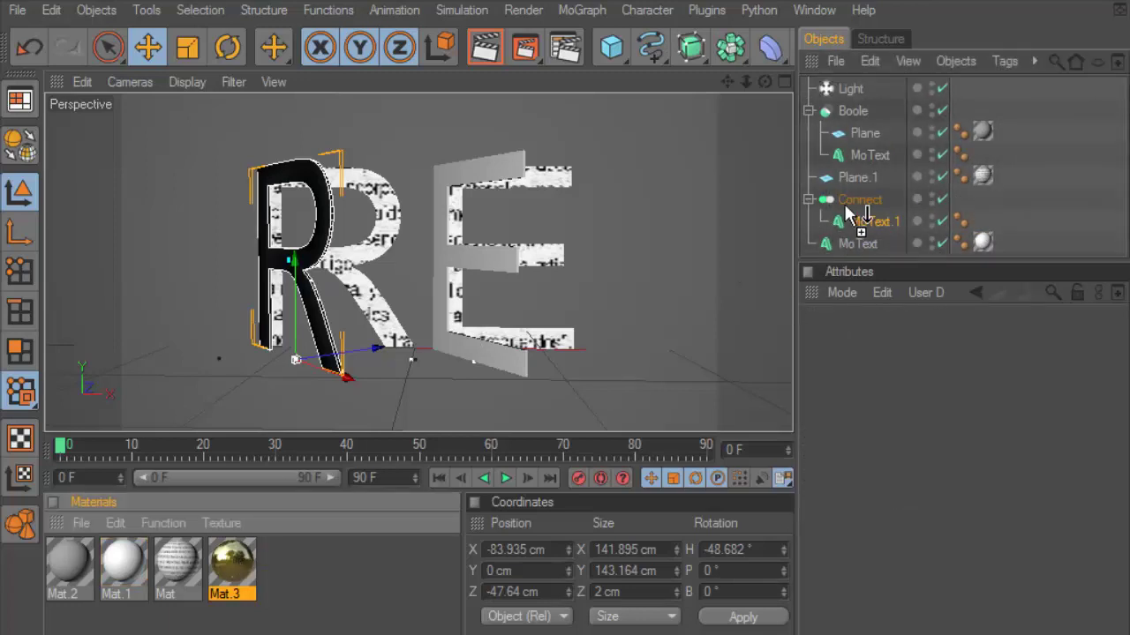
{"action": "left_click", "coordinate": [477, 53]}
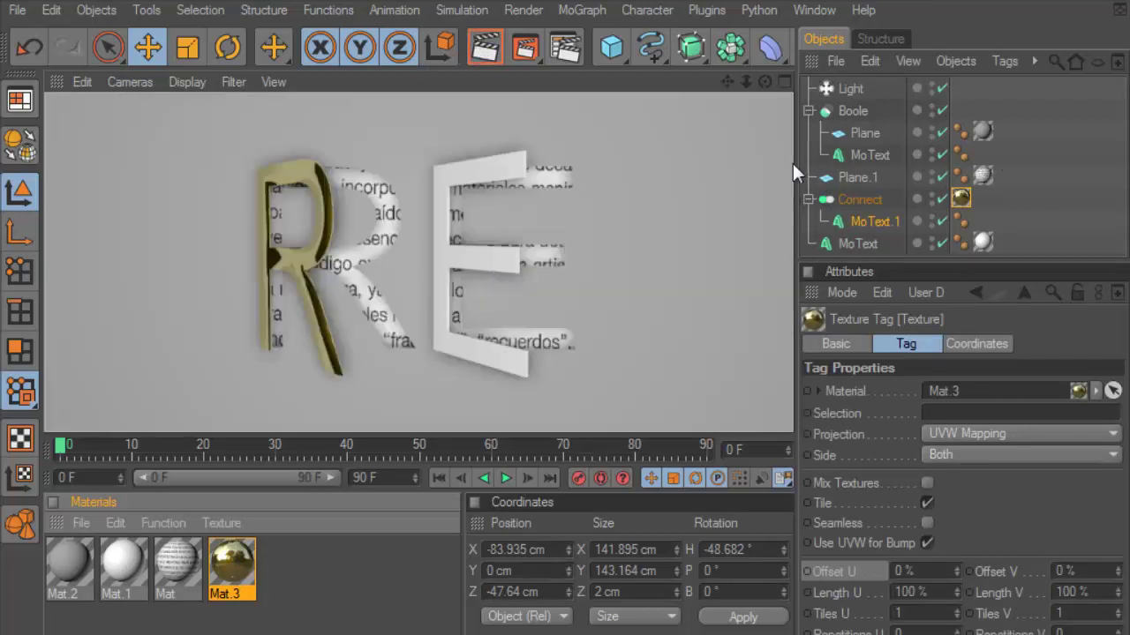
{"action": "left_click_drag", "start_coordinate": [794, 164], "coordinate": [801, 163]}
{"action": "left_click_drag", "start_coordinate": [880, 264], "coordinate": [880, 334]}
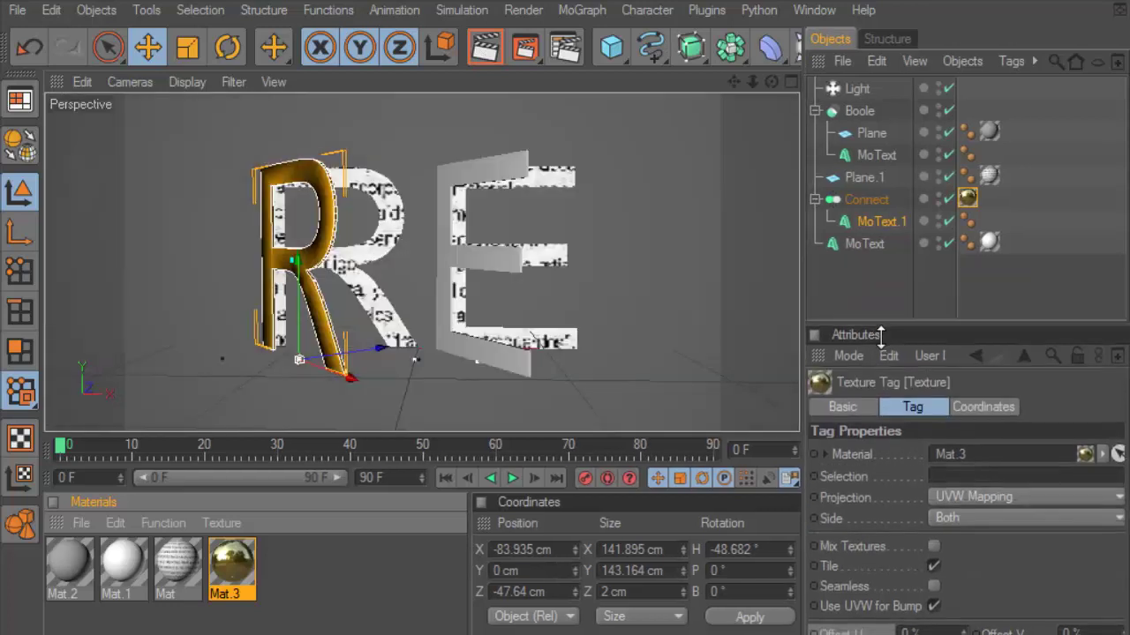
{"action": "key", "text": "ctrl+a"}
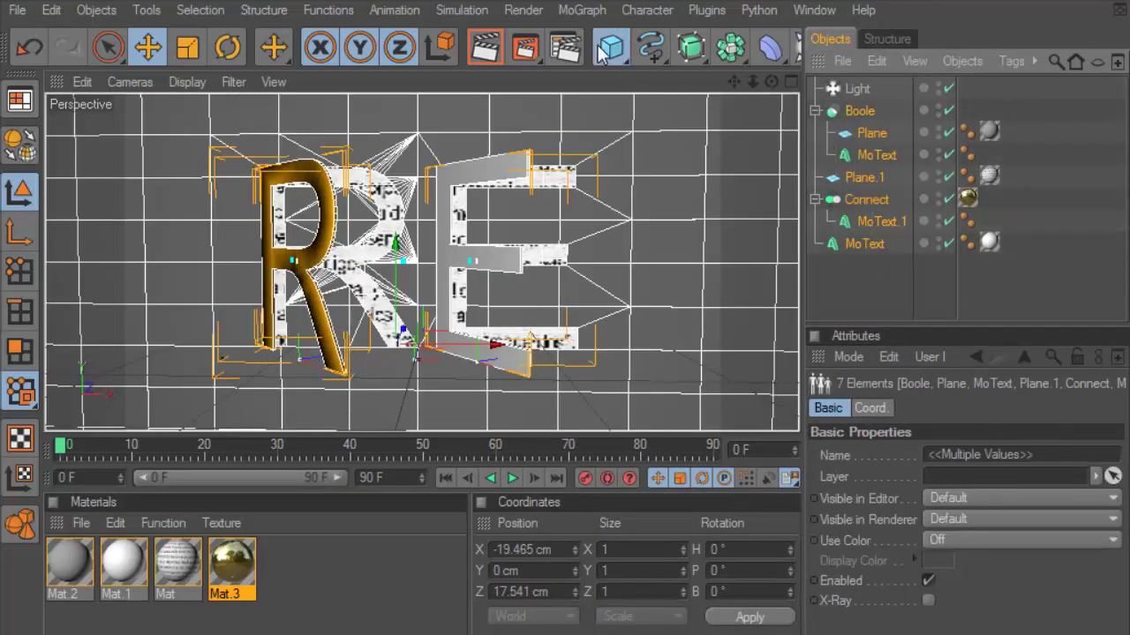
- Add a Null object to the scene
{"action": "left_click", "coordinate": [600, 49]}
{"action": "left_click", "coordinate": [653, 224]}
{"action": "mouse_move", "coordinate": [883, 302]}
{"action": "left_mouse_down"}
{"action": "mouse_move", "coordinate": [843, 141]}
{"action": "mouse_move", "coordinate": [853, 95]}
{"action": "mouse_move", "coordinate": [870, 298]}
{"action": "left_mouse_up"}
{"action": "left_click", "coordinate": [842, 289]}
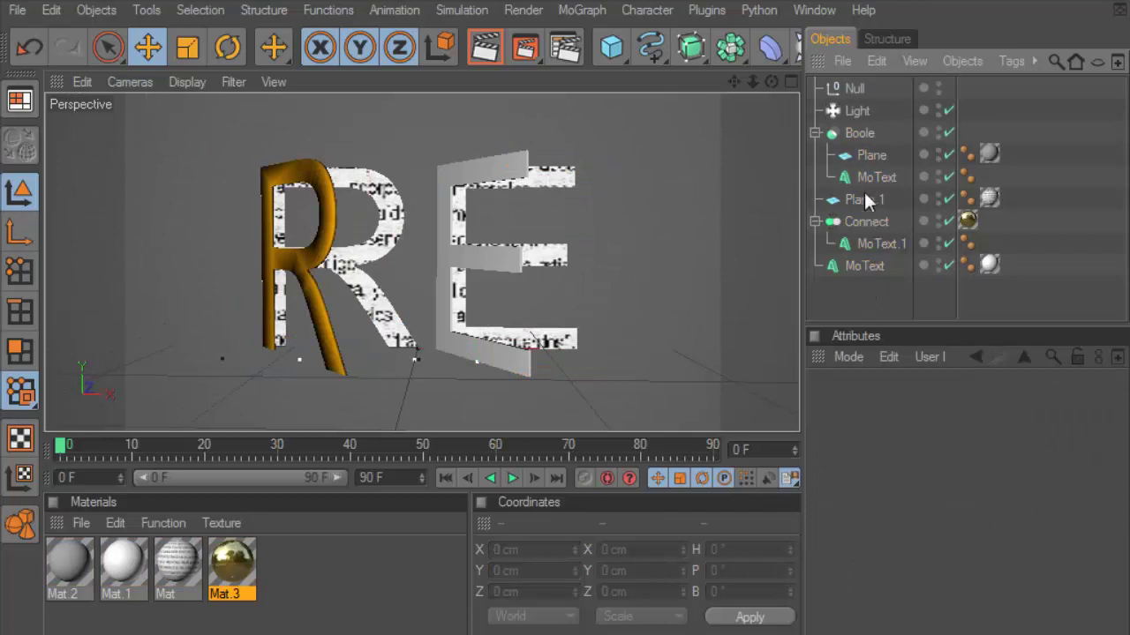
- Move Plane.1 out of the Boole and group the Boole, Connect and MoText under the Null
{"action": "left_click_drag", "start_coordinate": [863, 199], "coordinate": [879, 267]}
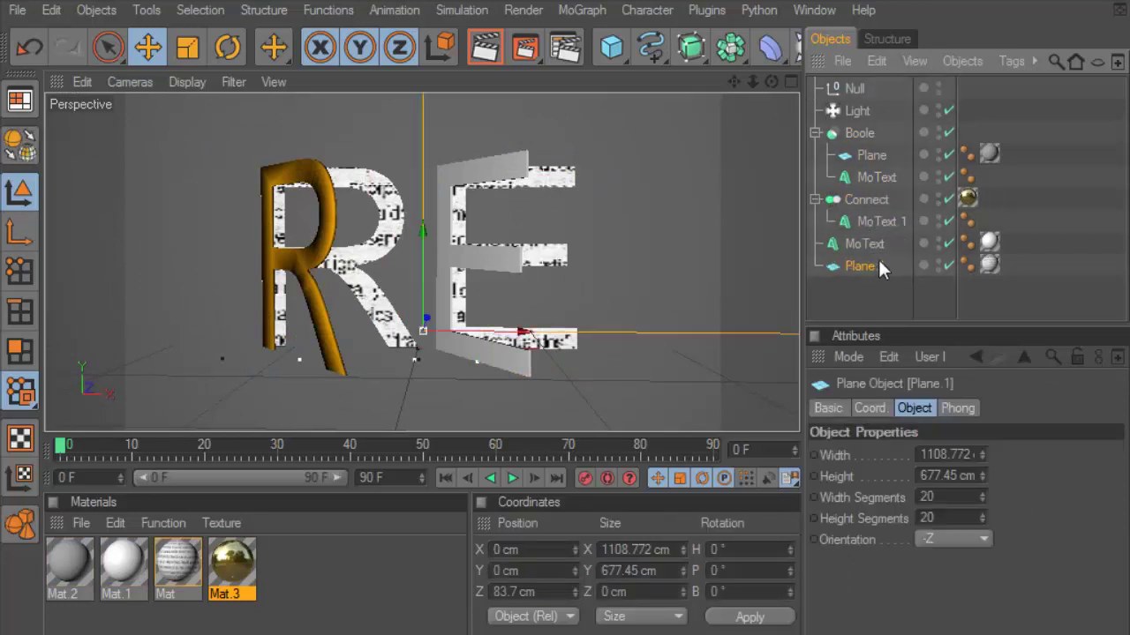
{"action": "mouse_move", "coordinate": [1032, 132]}
{"action": "left_mouse_down"}
{"action": "mouse_move", "coordinate": [887, 272]}
{"action": "mouse_move", "coordinate": [838, 247]}
{"action": "left_mouse_up"}
{"action": "mouse_move", "coordinate": [1029, 134]}
{"action": "left_mouse_down"}
{"action": "mouse_move", "coordinate": [874, 267]}
{"action": "mouse_move", "coordinate": [852, 90]}
{"action": "left_mouse_up"}
{"action": "left_click", "coordinate": [815, 88]}
{"action": "left_click", "coordinate": [853, 89]}
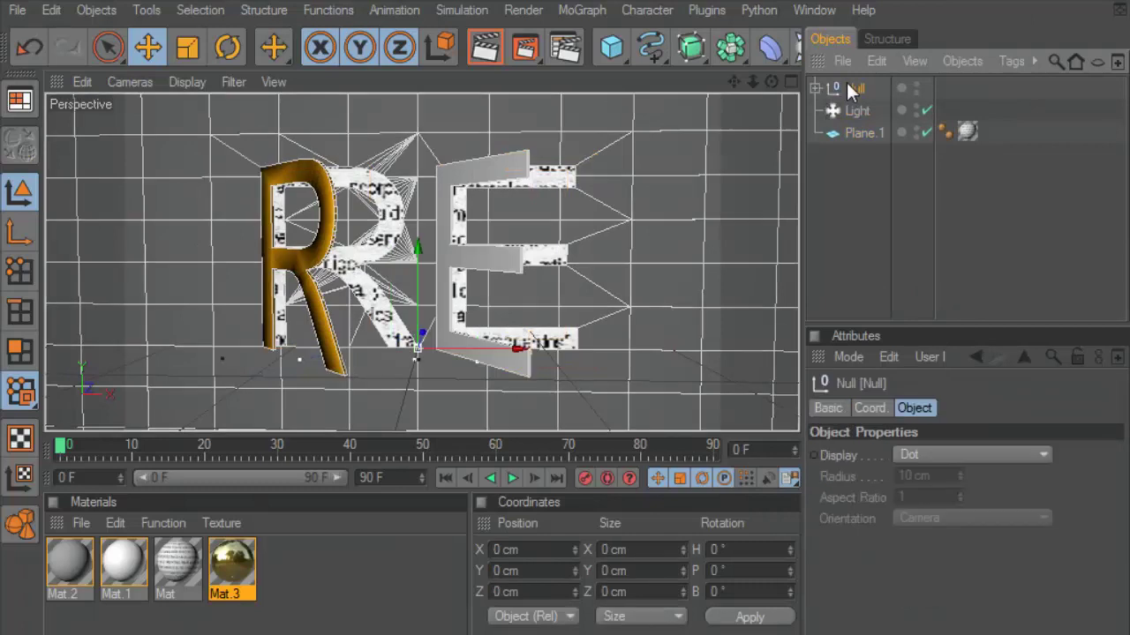
{"action": "left_click", "coordinate": [846, 129]}
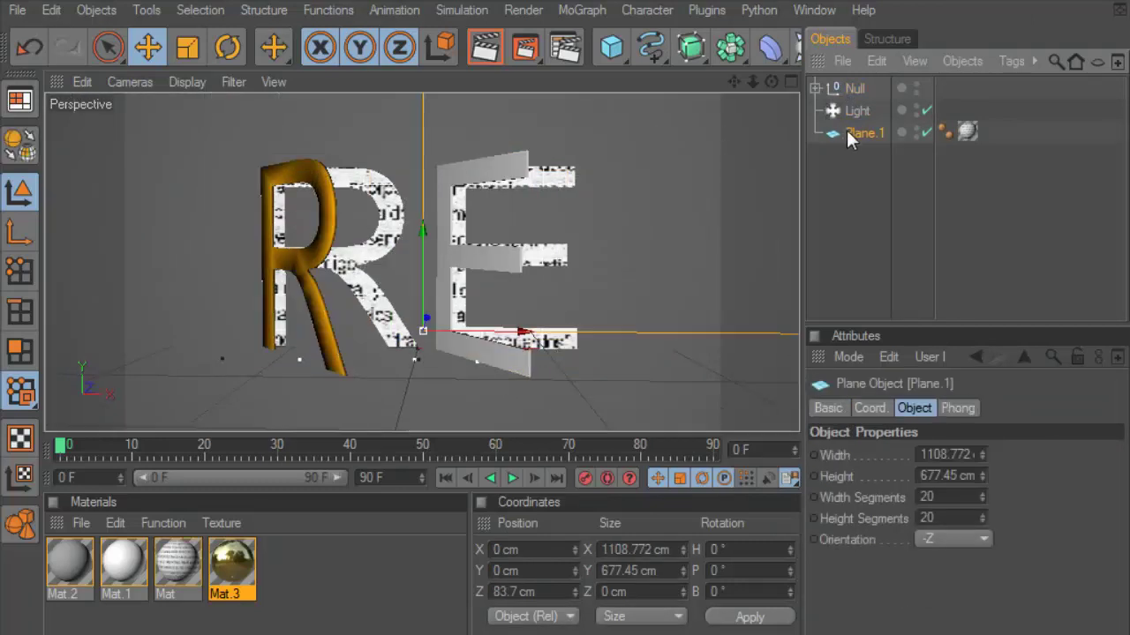
- Add a Compositing tag to Plane.1, drag the Null into its Exclusion list, and render a preview
{"action": "right_click", "coordinate": [846, 130]}
{"action": "left_click", "coordinate": [895, 181]}
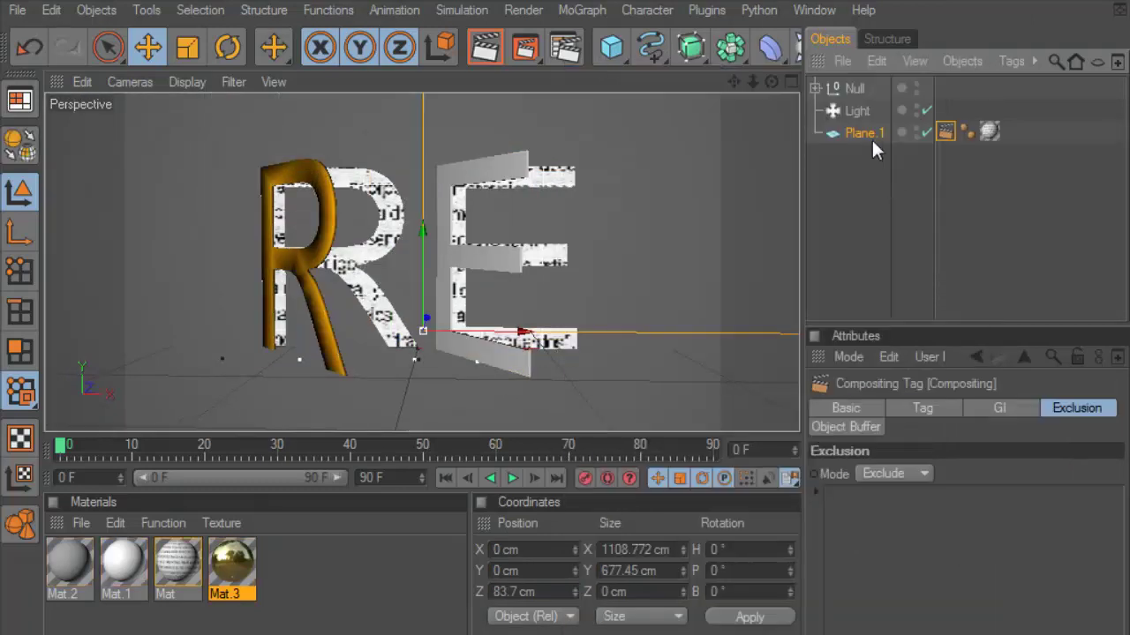
{"action": "left_click_drag", "start_coordinate": [931, 336], "coordinate": [930, 189]}
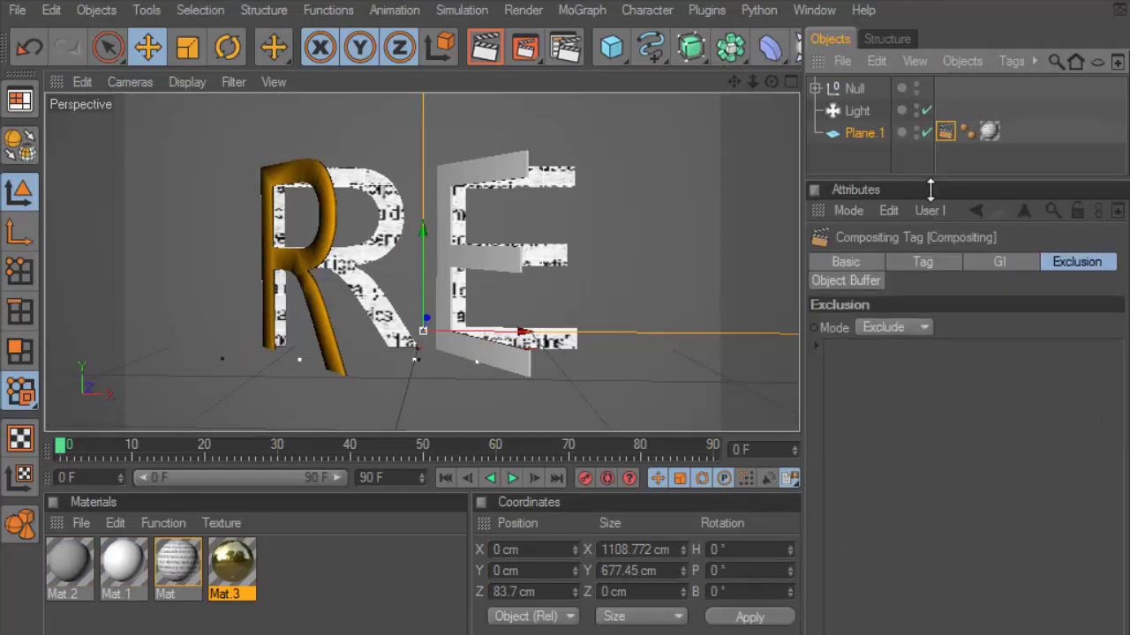
{"action": "left_click_drag", "start_coordinate": [854, 89], "coordinate": [847, 351]}
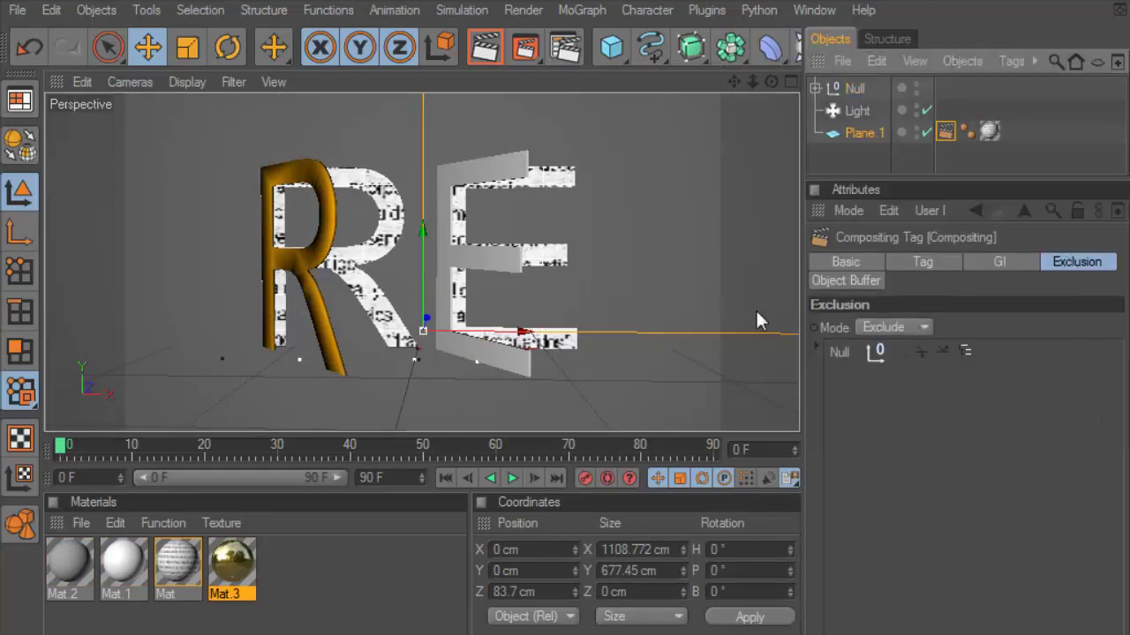
{"action": "key", "text": "ctrl+r"}
{"action": "left_click", "coordinate": [493, 287]}
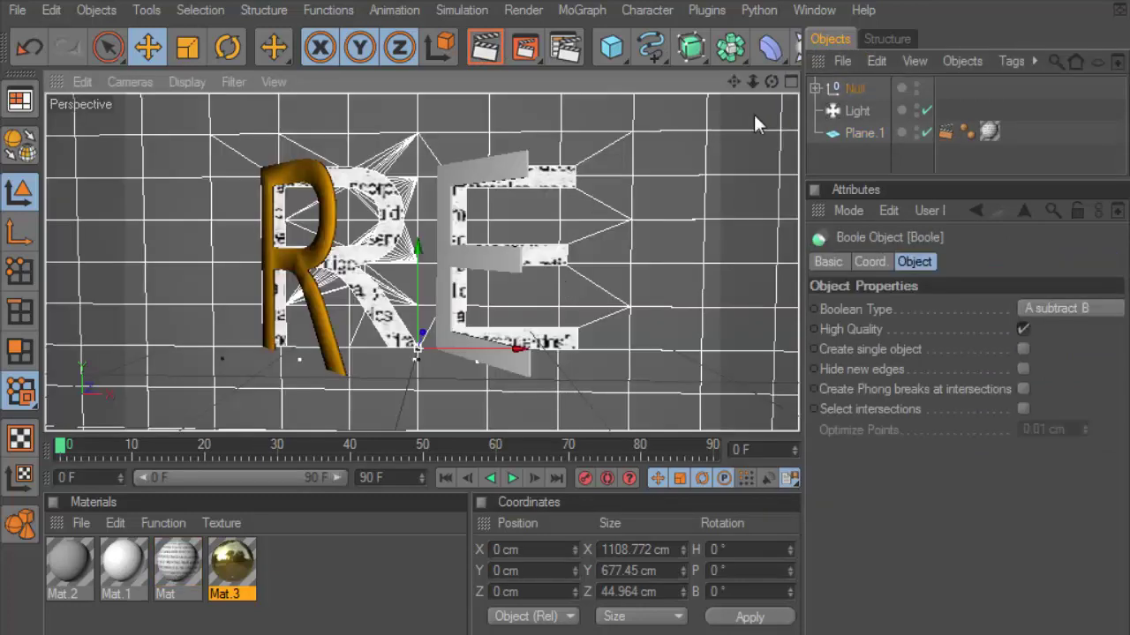
{"action": "left_click_drag", "start_coordinate": [813, 171], "coordinate": [864, 171]}
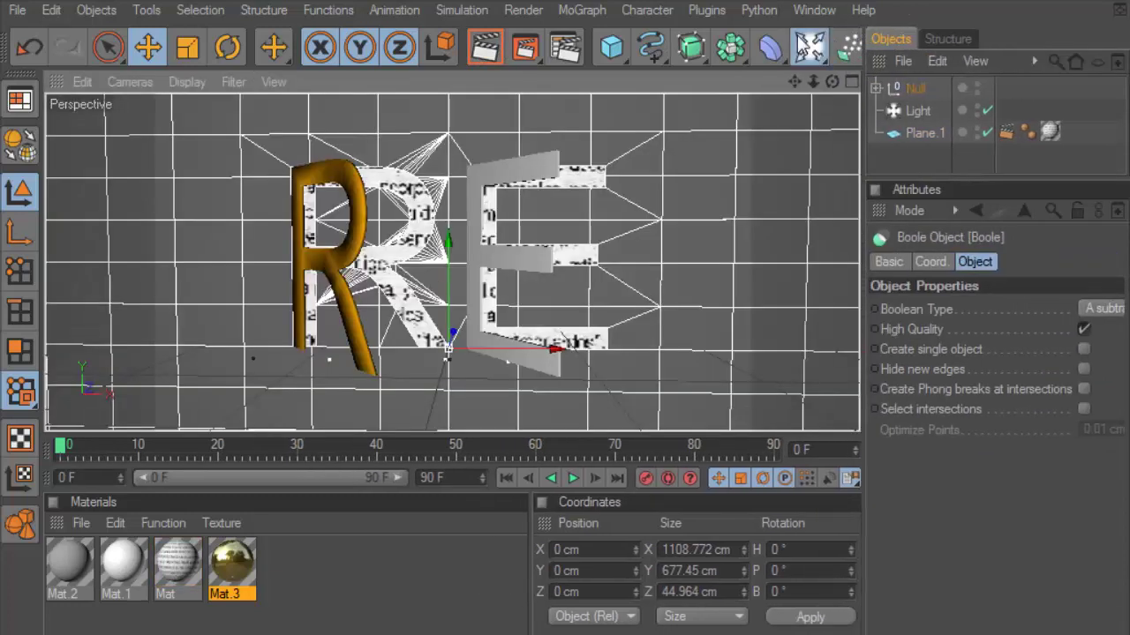
{"action": "right_click", "coordinate": [909, 88]}
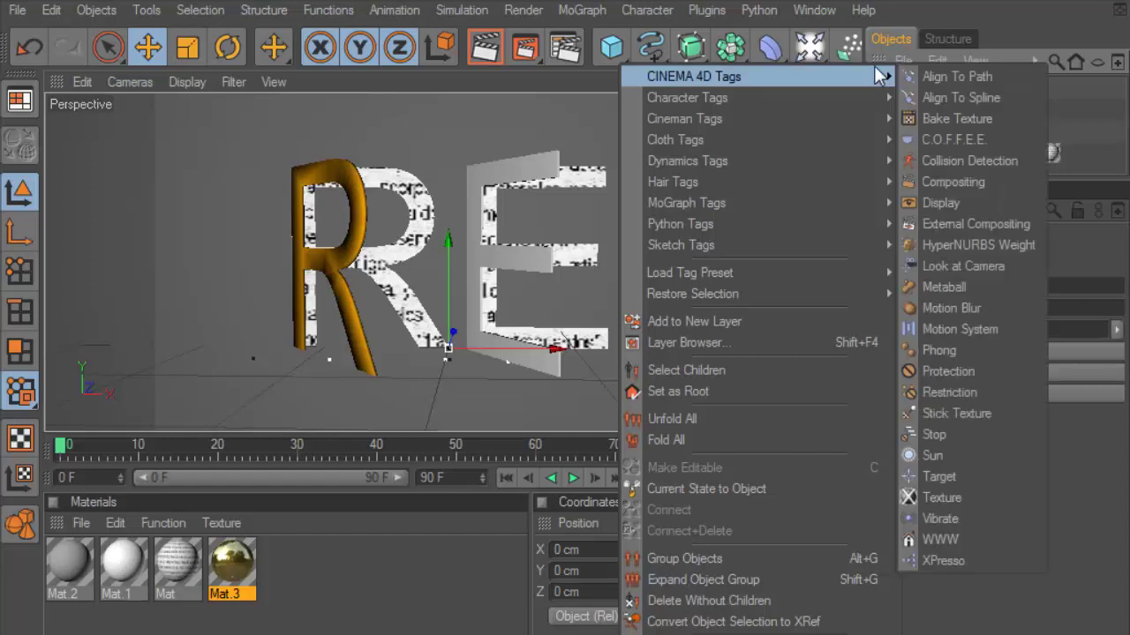
- Give the Sky a Compositing tag that hides it from the camera
{"action": "left_click", "coordinate": [922, 182]}
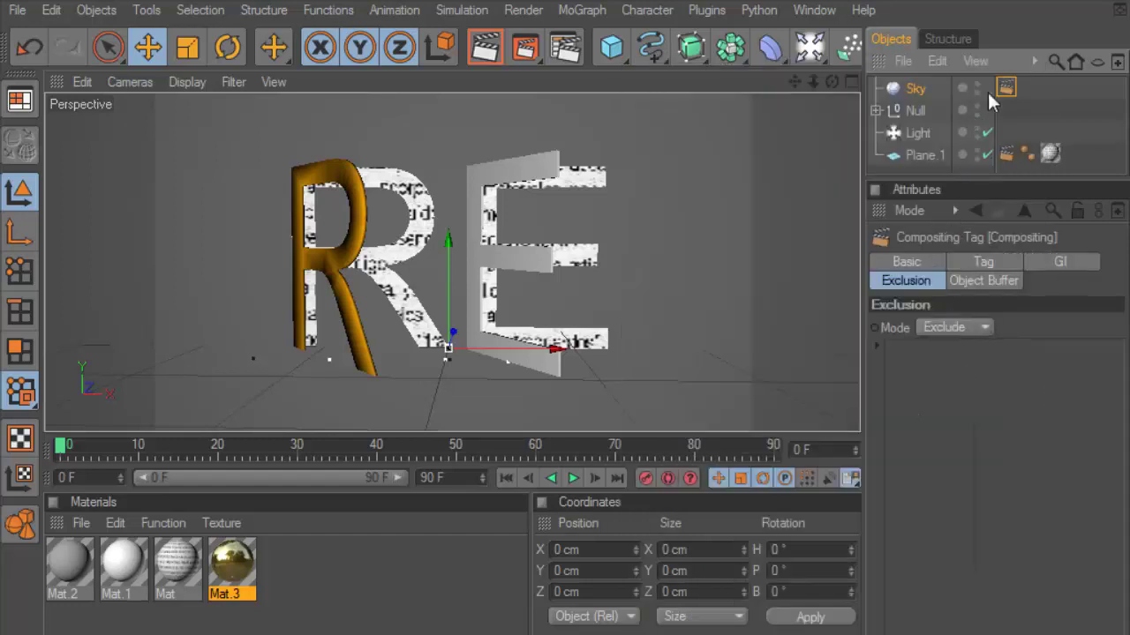
{"action": "left_click", "coordinate": [1002, 263]}
{"action": "left_click", "coordinate": [988, 374]}
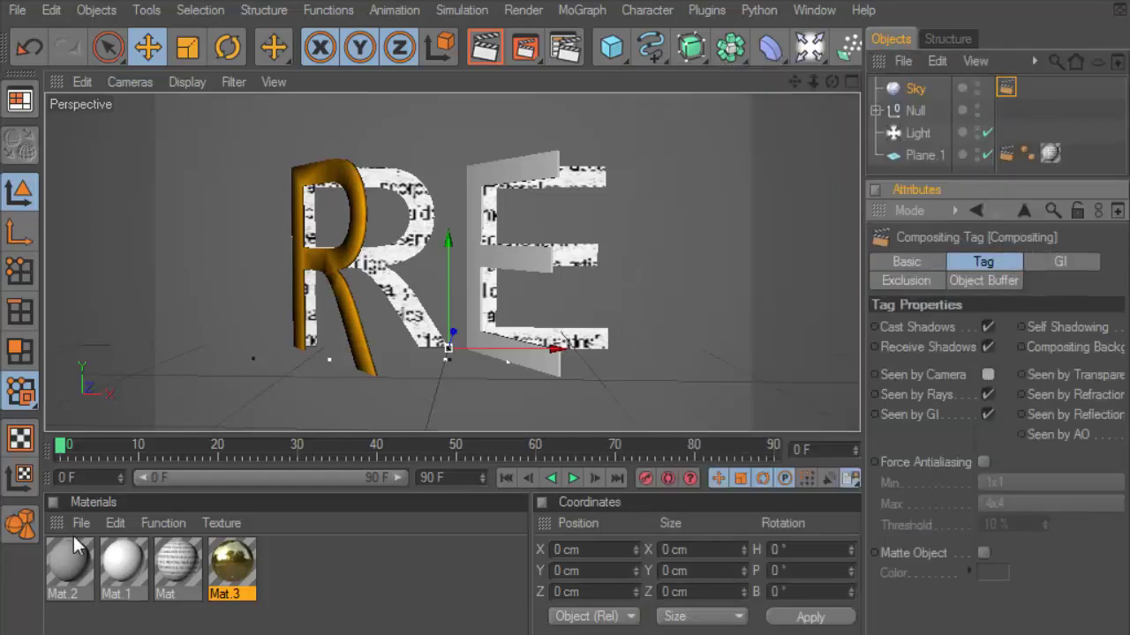
- Create Mat.4 with colour off and luminance using the HDR 32.hdr texture
{"action": "left_click", "coordinate": [80, 523]}
{"action": "left_click", "coordinate": [130, 261]}
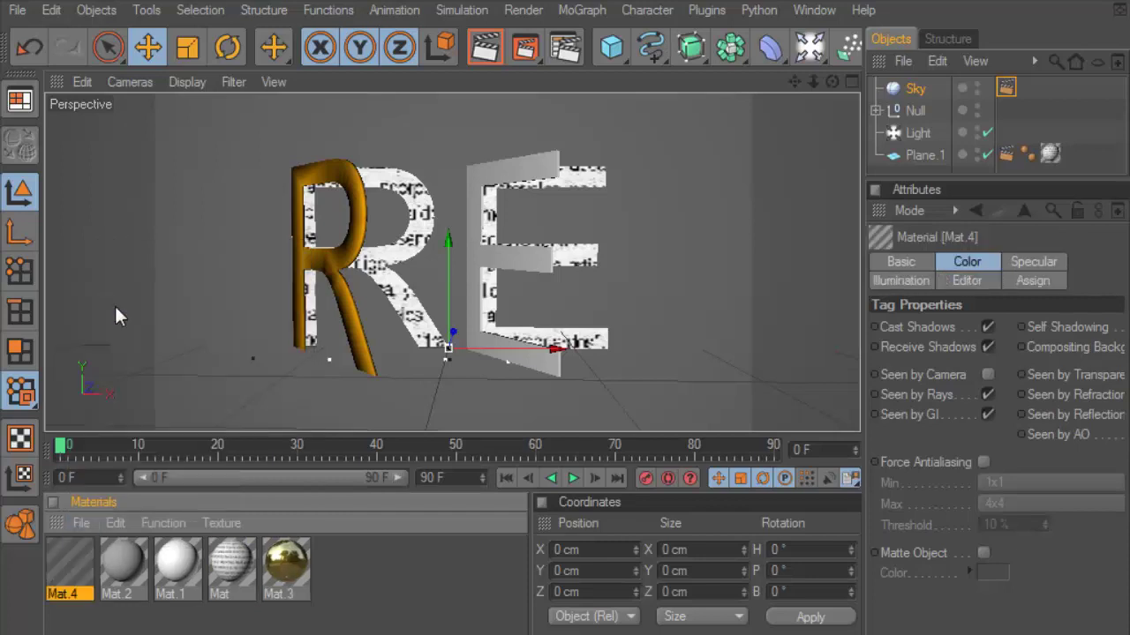
{"action": "double_click", "coordinate": [85, 548]}
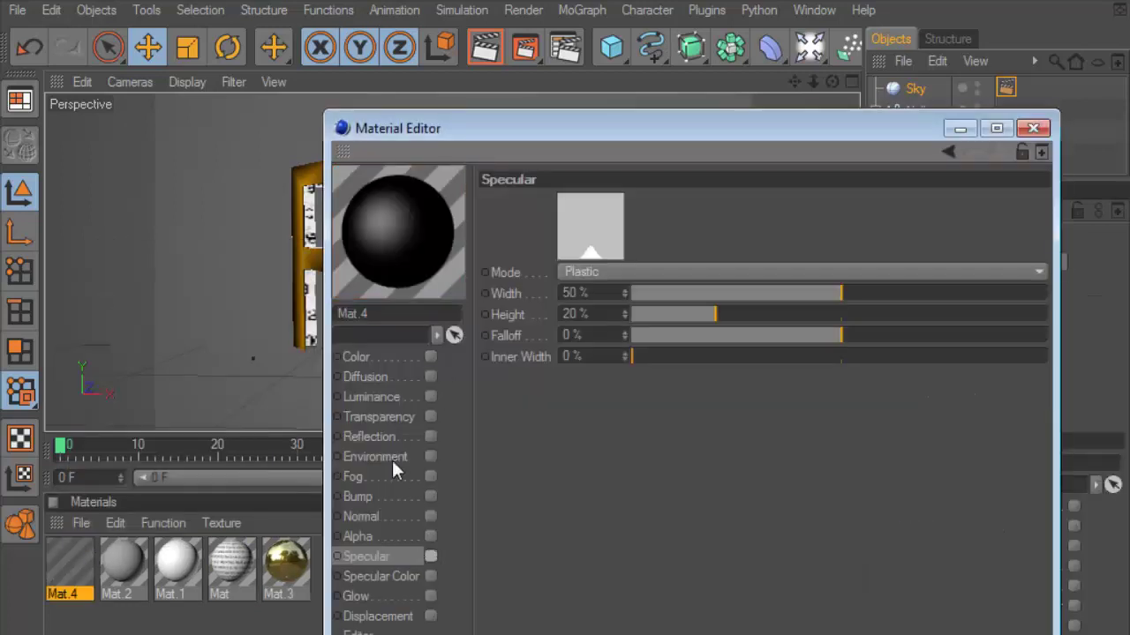
{"action": "left_click", "coordinate": [373, 377]}
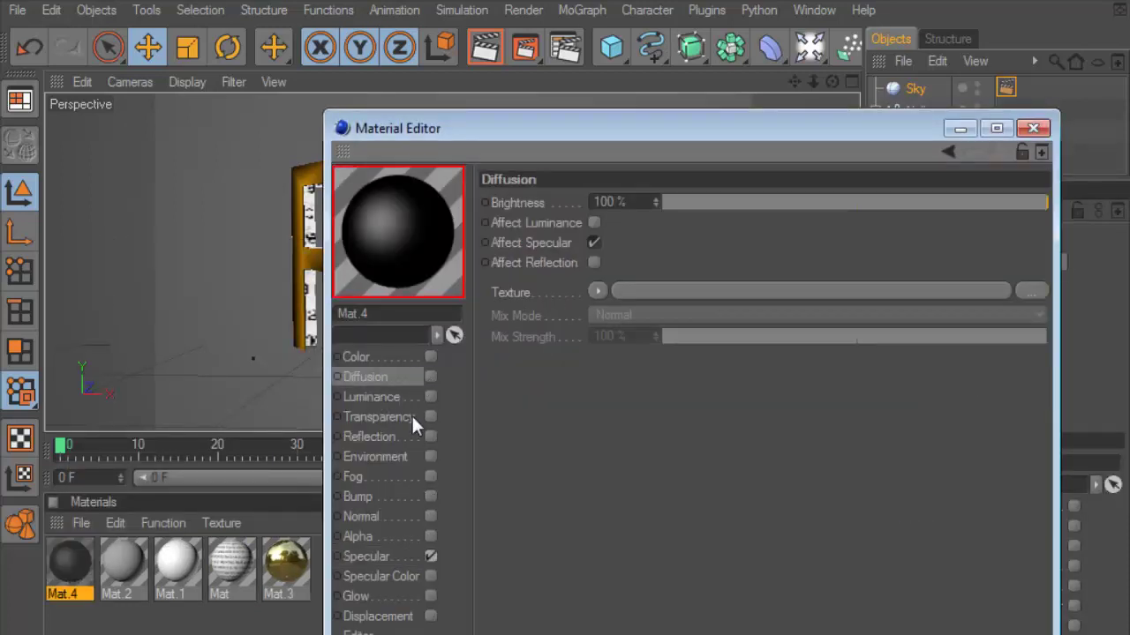
{"action": "left_click", "coordinate": [430, 396]}
{"action": "left_click", "coordinate": [739, 295]}
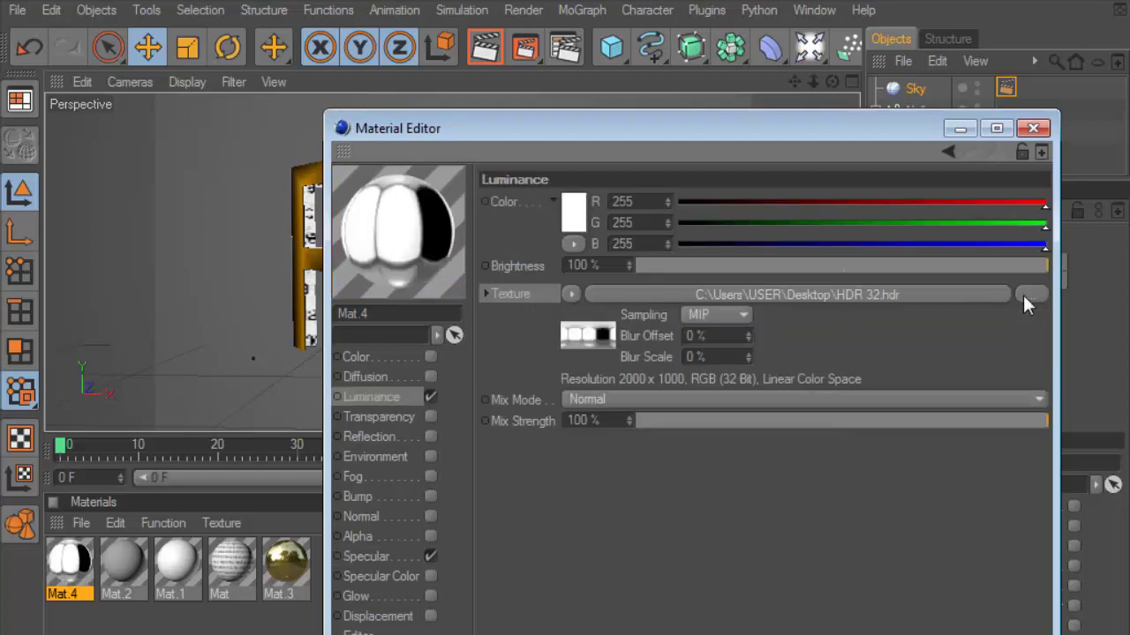
{"action": "left_click", "coordinate": [1033, 128]}
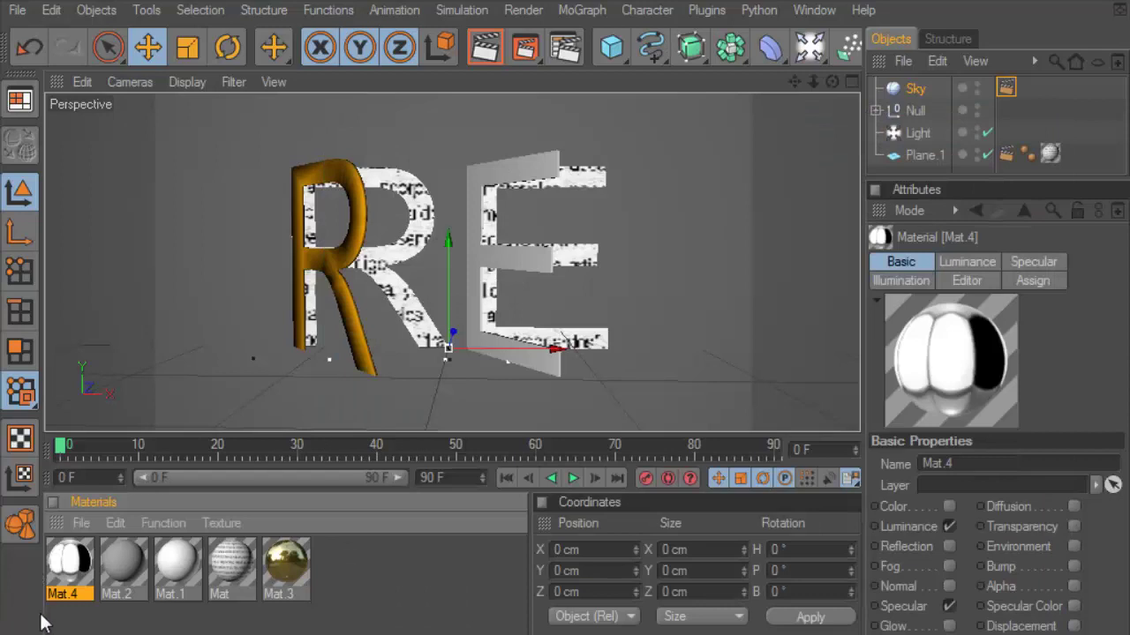
- Apply Mat.4 to the Sky with Cubic projection and render the scene
{"action": "mouse_move", "coordinate": [71, 569]}
{"action": "left_mouse_down"}
{"action": "mouse_move", "coordinate": [946, 60]}
{"action": "mouse_move", "coordinate": [915, 88]}
{"action": "left_mouse_up"}
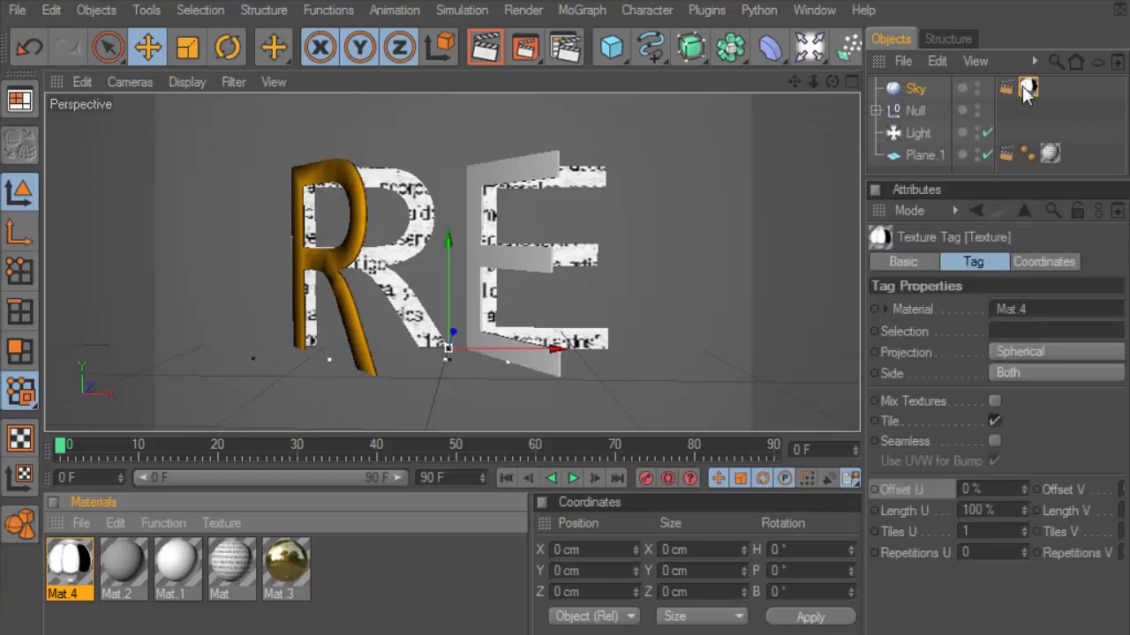
{"action": "left_click", "coordinate": [1059, 351]}
{"action": "left_click", "coordinate": [977, 435]}
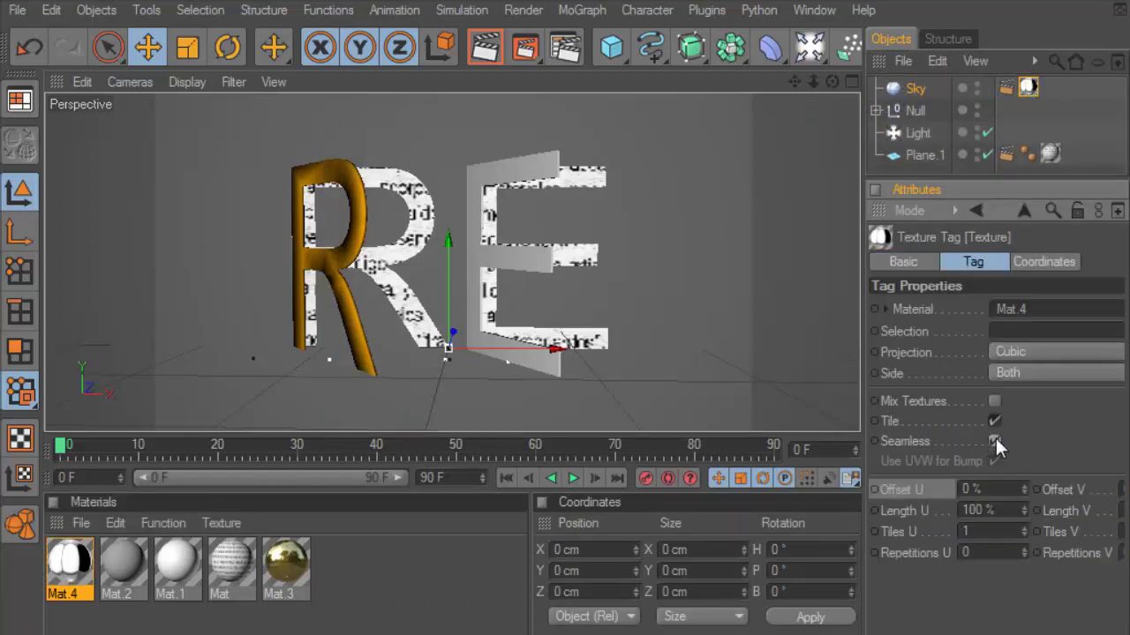
{"action": "left_click", "coordinate": [497, 55]}
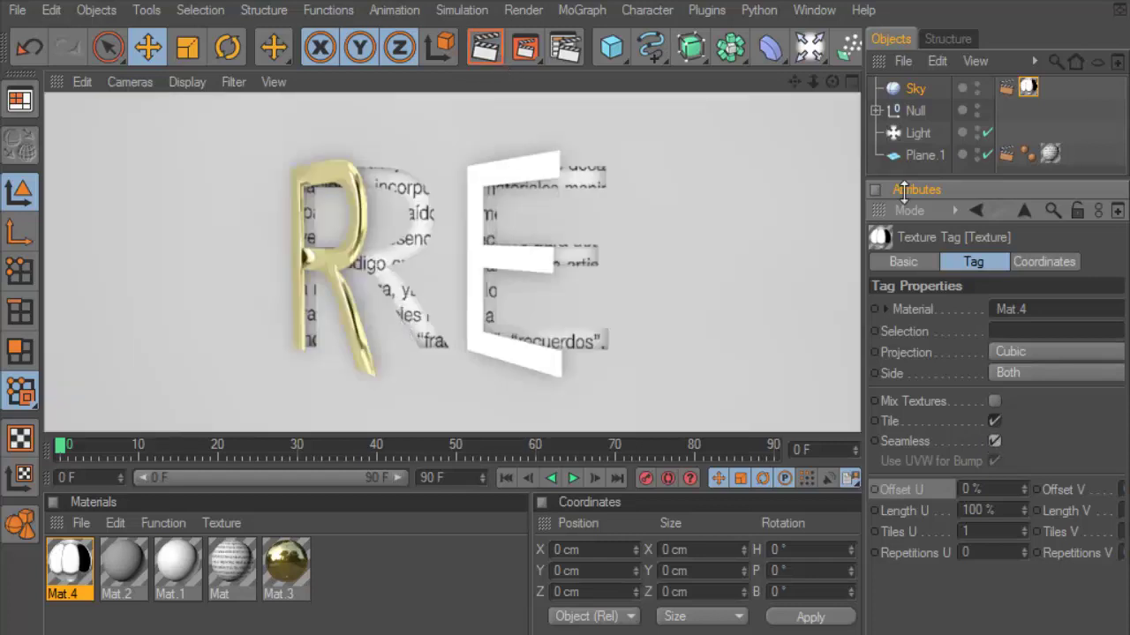
{"action": "left_click_drag", "start_coordinate": [903, 194], "coordinate": [889, 309]}
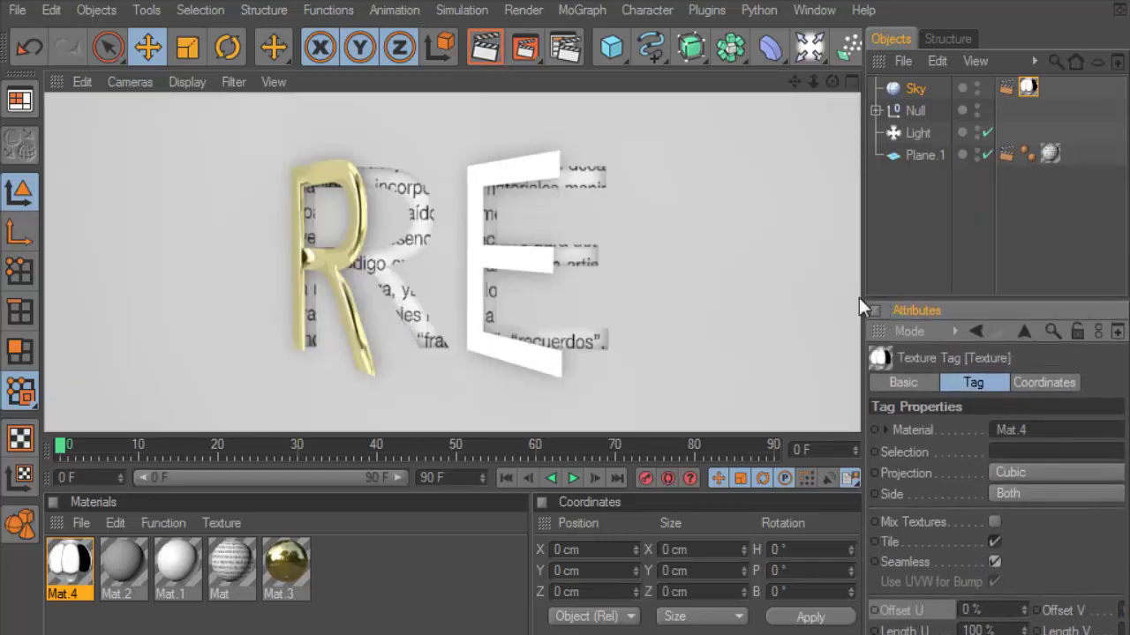
{"action": "left_click", "coordinate": [910, 226]}
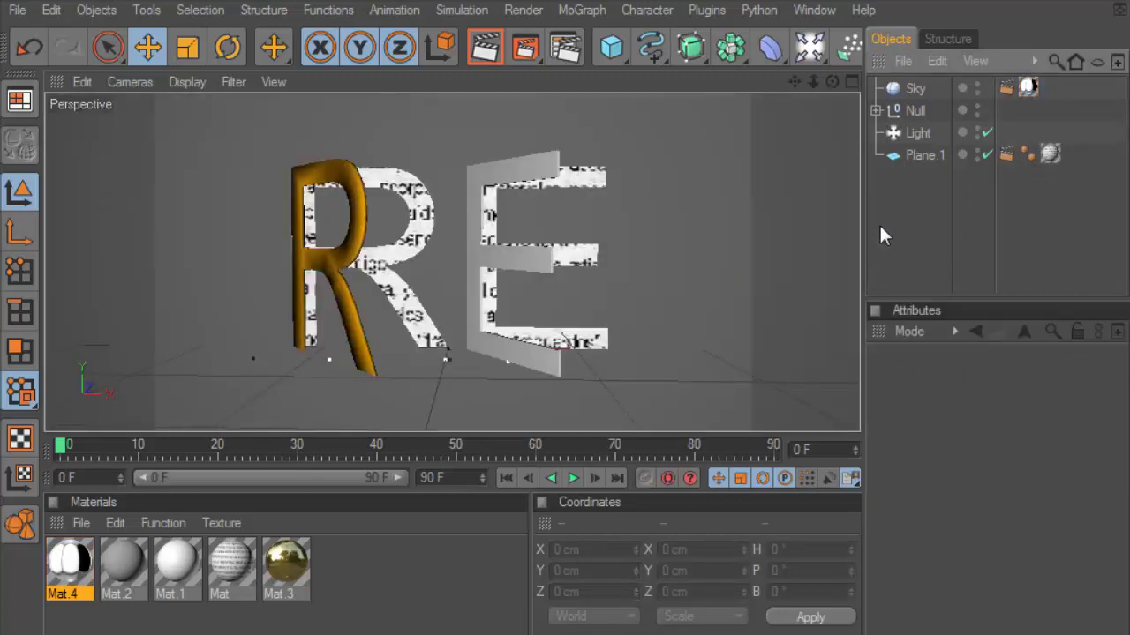
- Add a Compositing tag to the Null with Plane.1 in its Exclusion list, then render
{"action": "left_click_drag", "start_coordinate": [874, 212], "coordinate": [736, 212]}
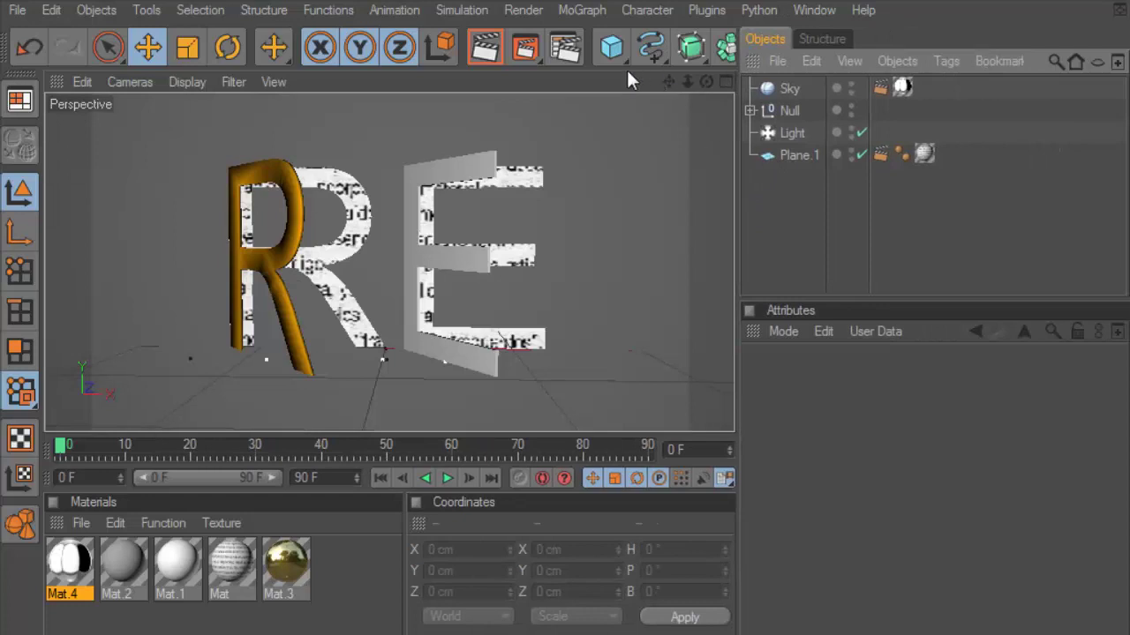
{"action": "left_click", "coordinate": [569, 49]}
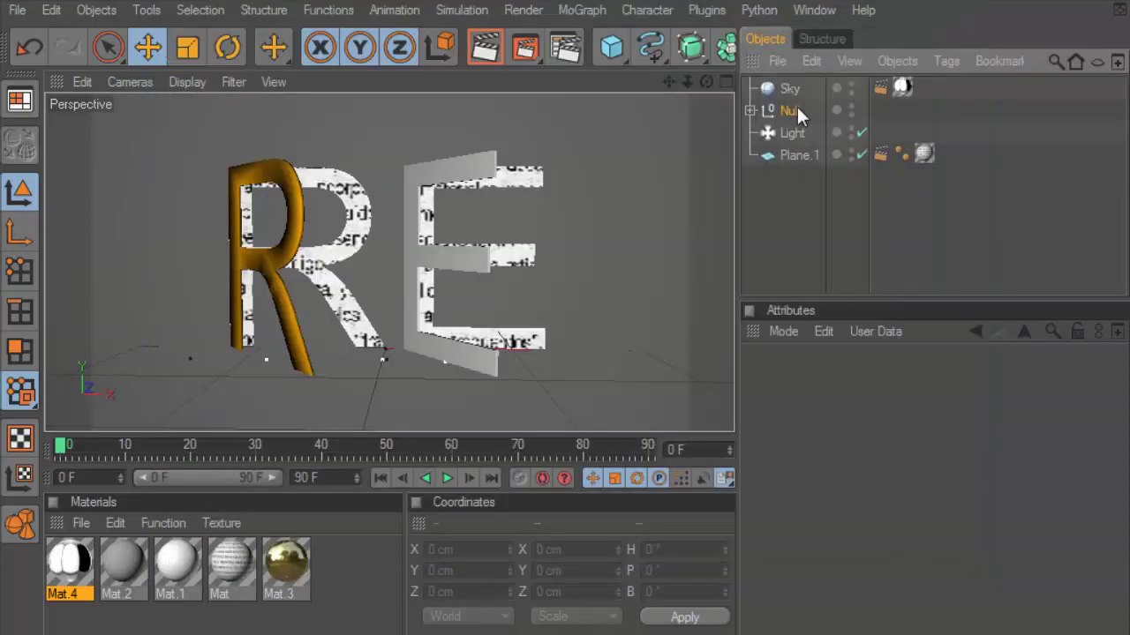
{"action": "right_click", "coordinate": [796, 106]}
{"action": "left_click", "coordinate": [722, 181]}
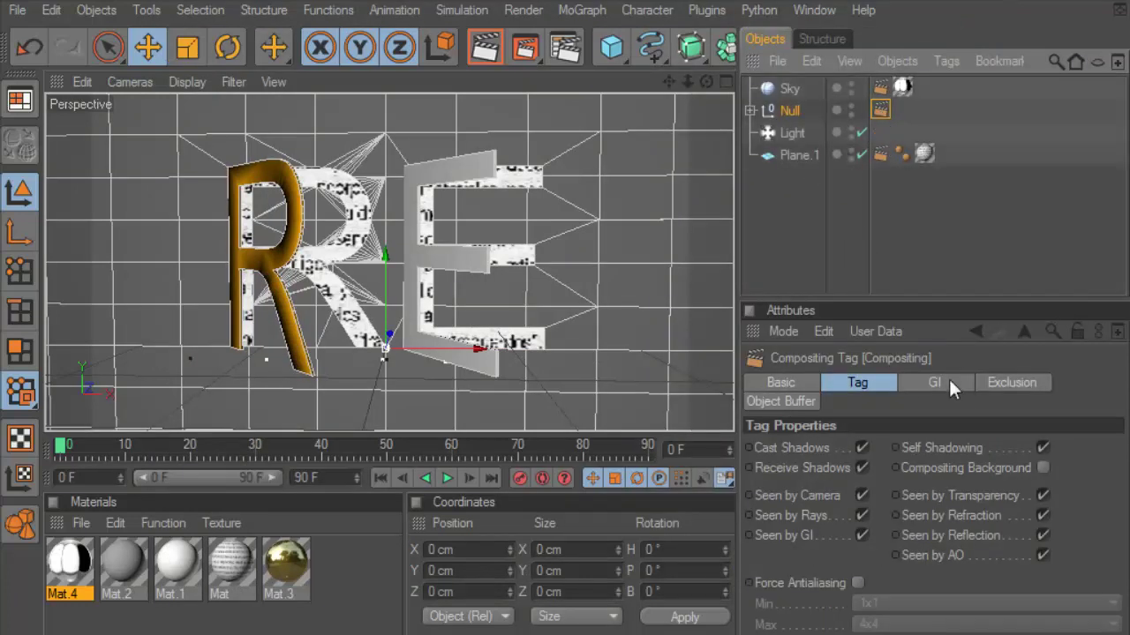
{"action": "left_click", "coordinate": [1011, 382]}
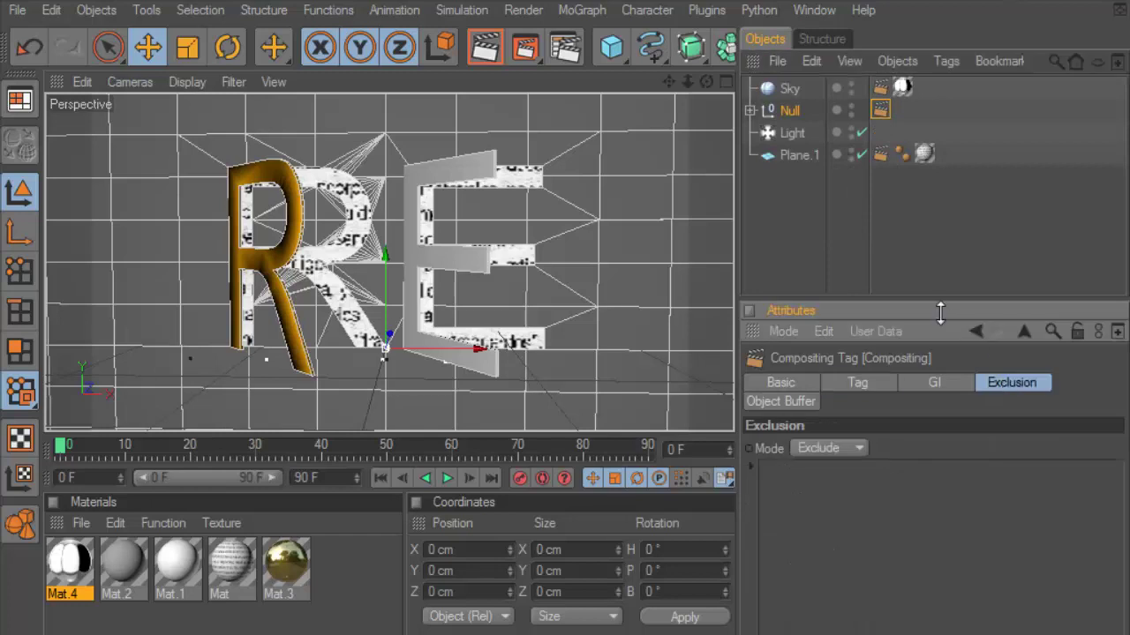
{"action": "left_click_drag", "start_coordinate": [935, 310], "coordinate": [883, 219]}
{"action": "left_click_drag", "start_coordinate": [799, 155], "coordinate": [790, 381]}
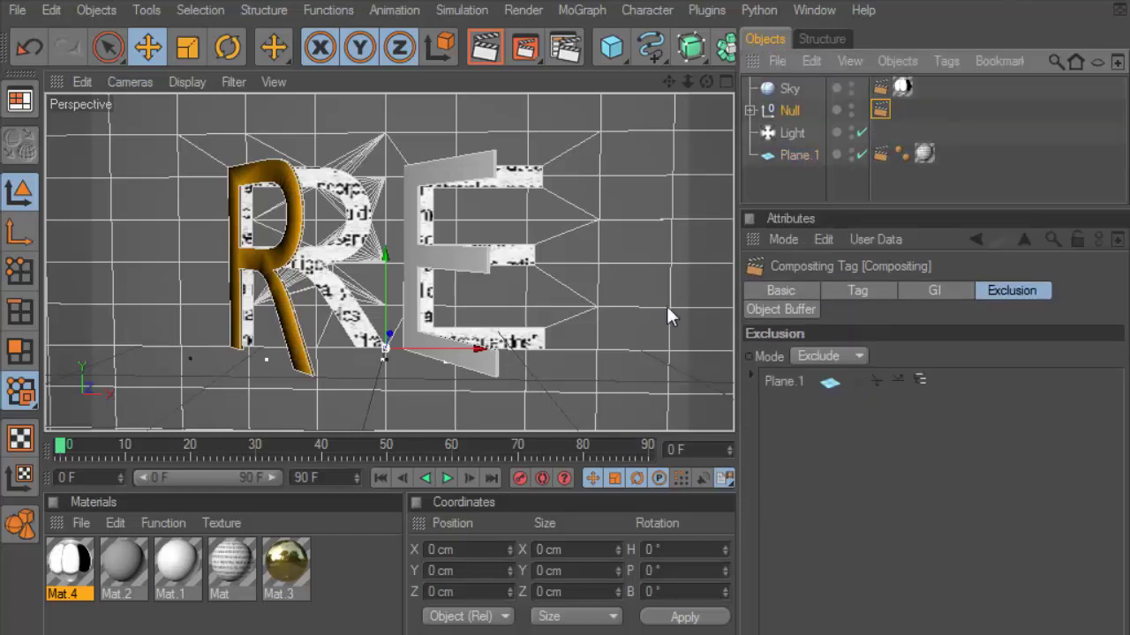
{"action": "left_click", "coordinate": [483, 47]}
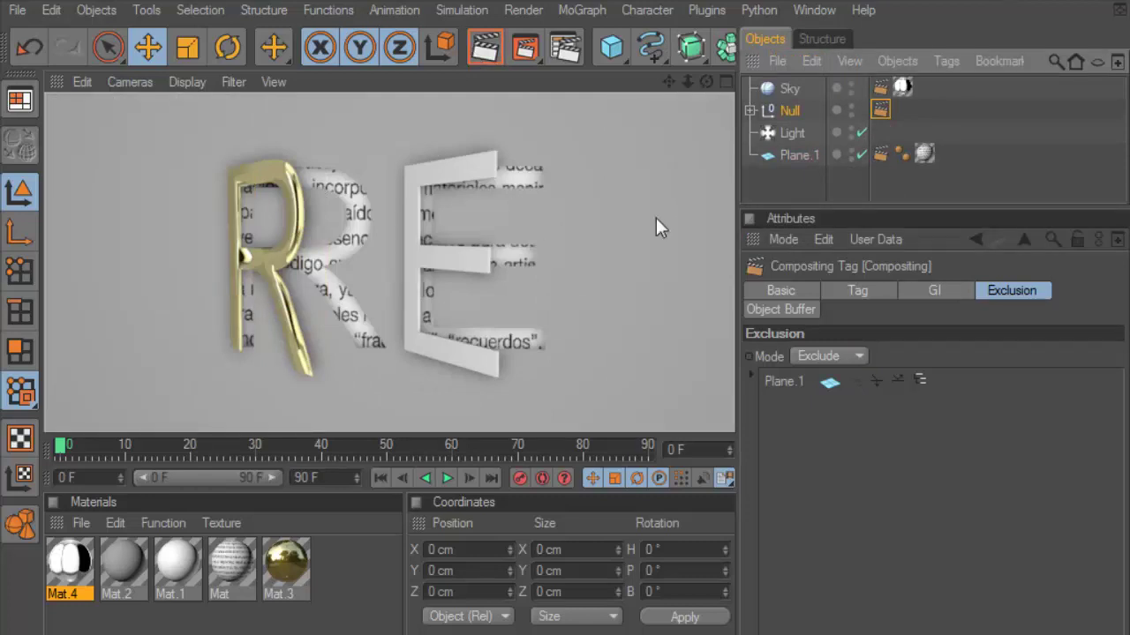
- Expand the Null and select all three MoText letter objects
{"action": "left_click", "coordinate": [749, 110]}
{"action": "left_click_drag", "start_coordinate": [835, 210], "coordinate": [822, 305]}
{"action": "left_click", "coordinate": [807, 221]}
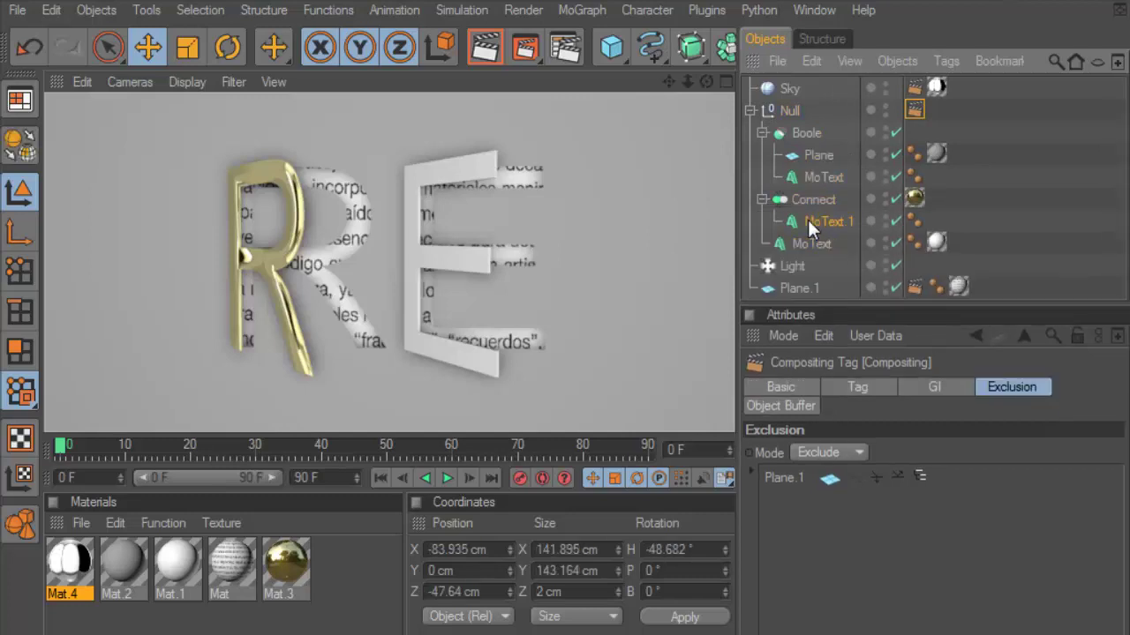
{"action": "left_click", "coordinate": [812, 243], "text": "ctrl"}
{"action": "left_click", "coordinate": [824, 180], "text": "ctrl"}
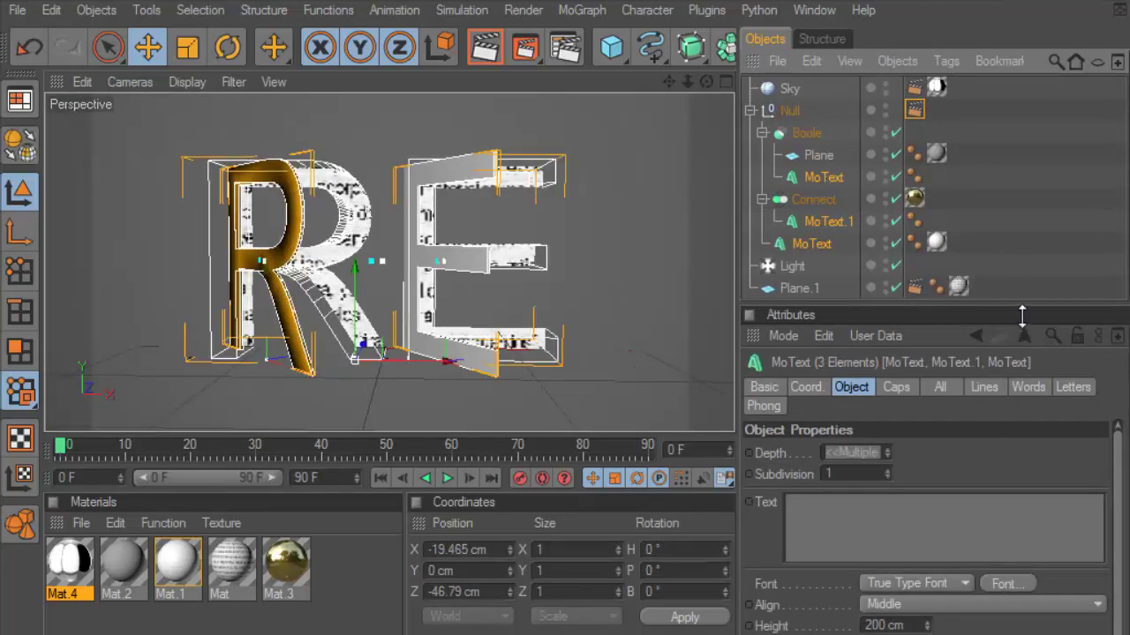
{"action": "left_click_drag", "start_coordinate": [1022, 315], "coordinate": [1021, 208]}
- Change the letters' Arial font style to Negra and render the thicker RE
{"action": "left_click", "coordinate": [1009, 476]}
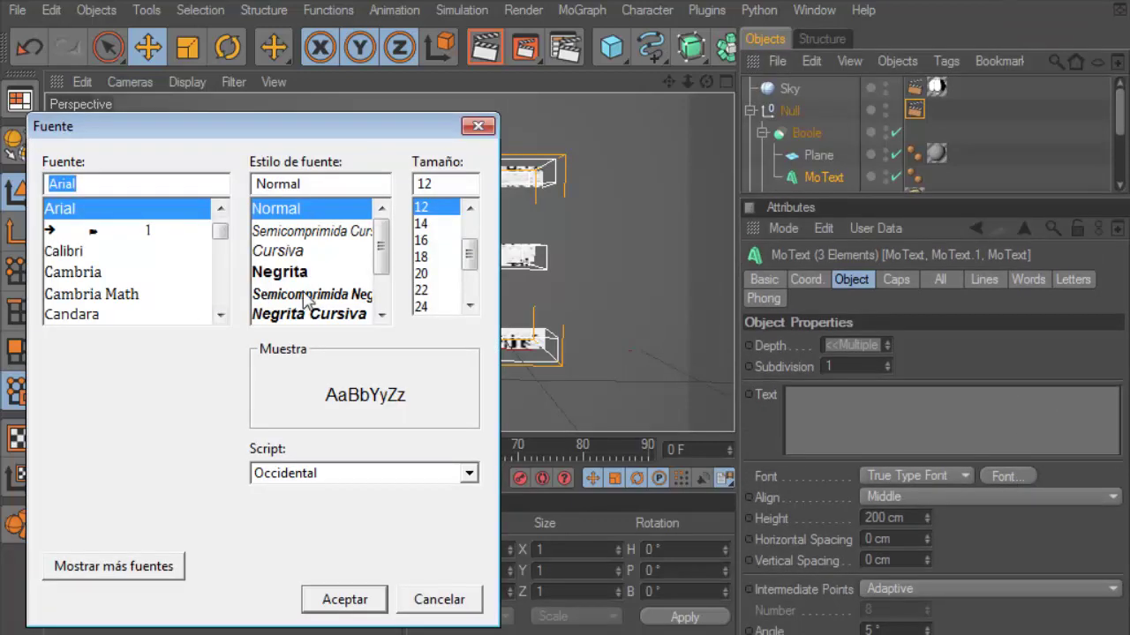
{"action": "left_click", "coordinate": [291, 272]}
{"action": "scroll", "coordinate": [377, 264], "scroll_direction": "down", "scroll_amount": 1}
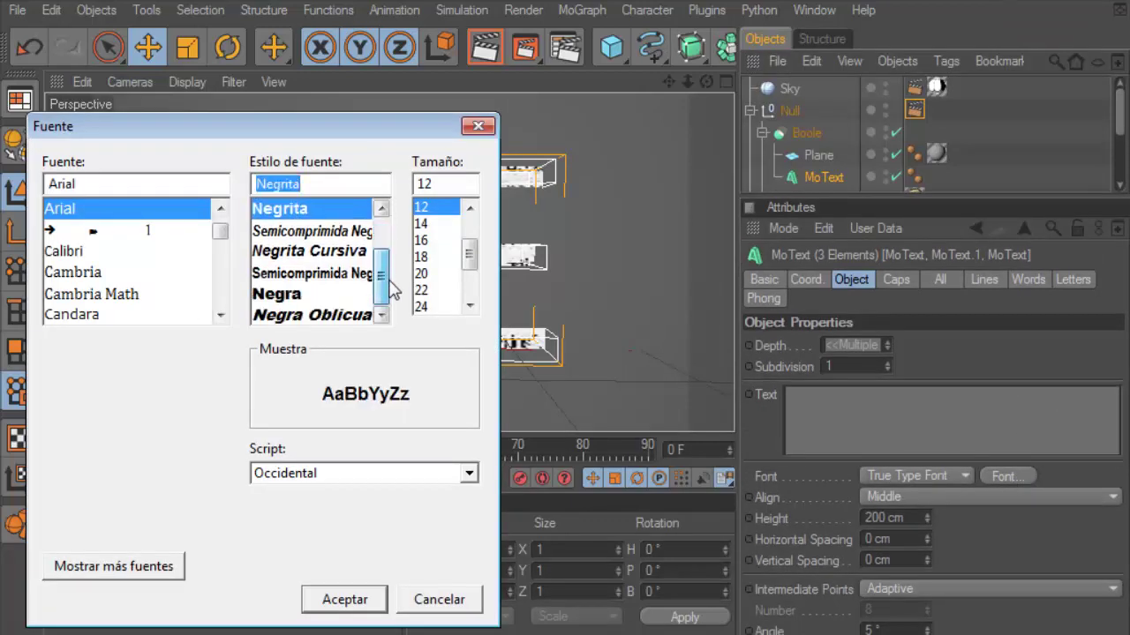
{"action": "left_click", "coordinate": [326, 300]}
{"action": "left_click", "coordinate": [336, 597]}
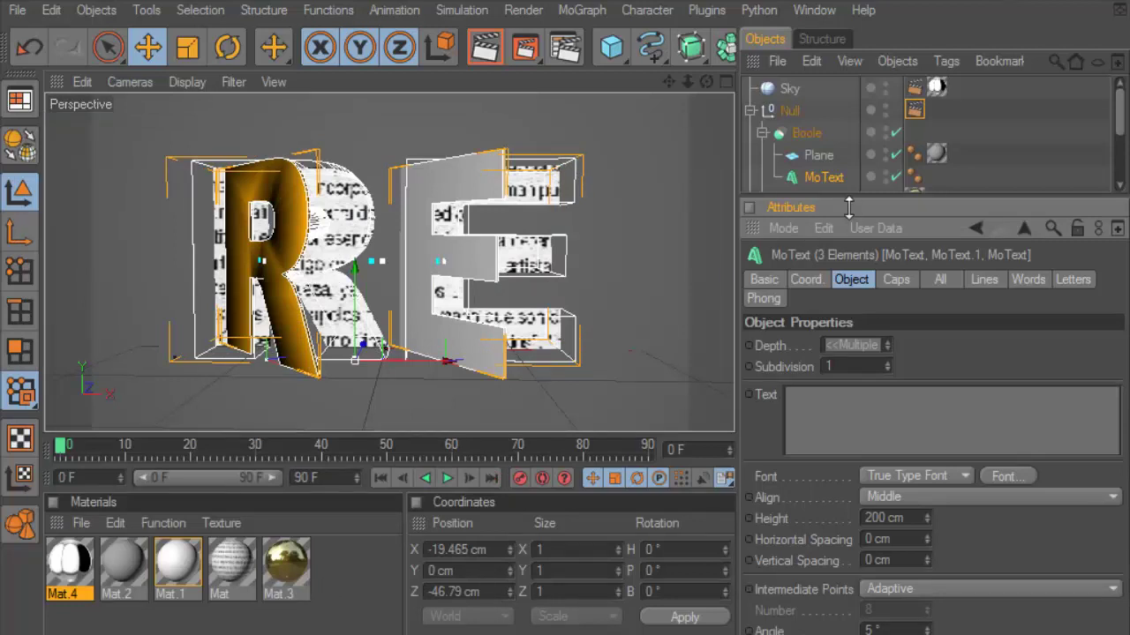
{"action": "left_click_drag", "start_coordinate": [848, 206], "coordinate": [831, 355]}
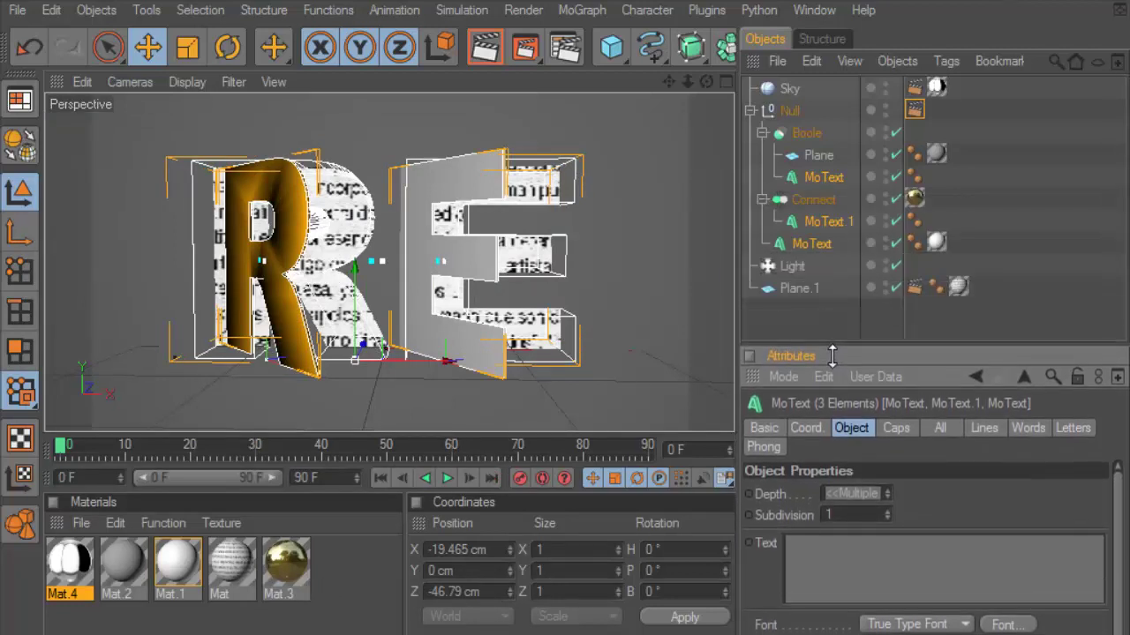
{"action": "left_click", "coordinate": [486, 50]}
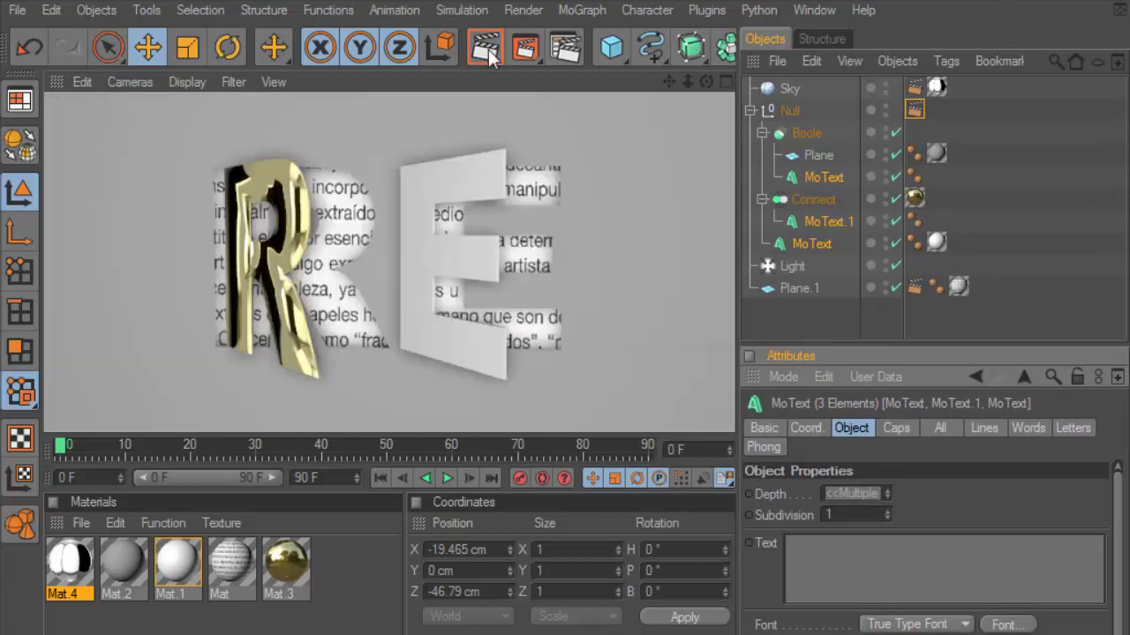
{"action": "left_click", "coordinate": [46, 15]}
- Undo the Negra font change, re-render, and review the Plane.1 and Null Compositing tags
{"action": "left_click", "coordinate": [67, 35]}
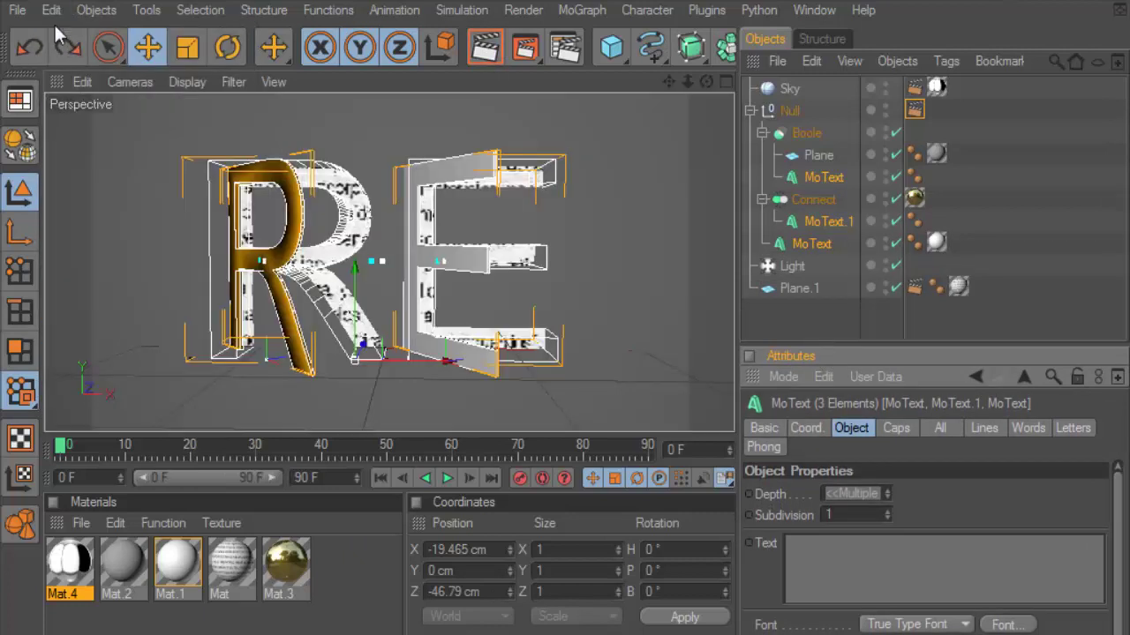
{"action": "left_click", "coordinate": [485, 51]}
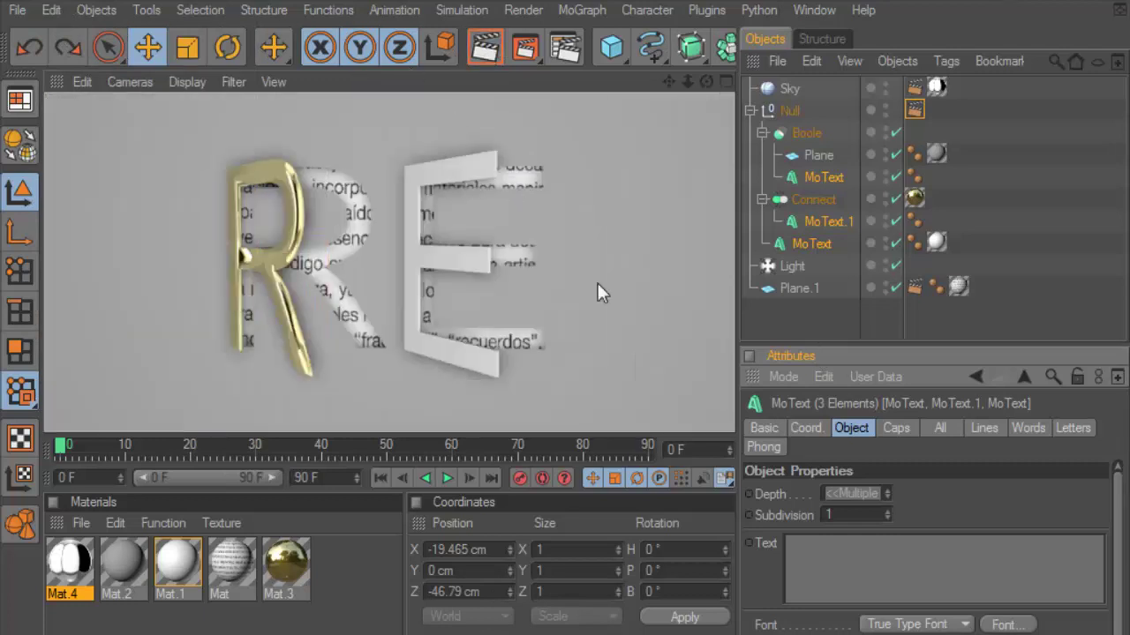
{"action": "left_click", "coordinate": [915, 287]}
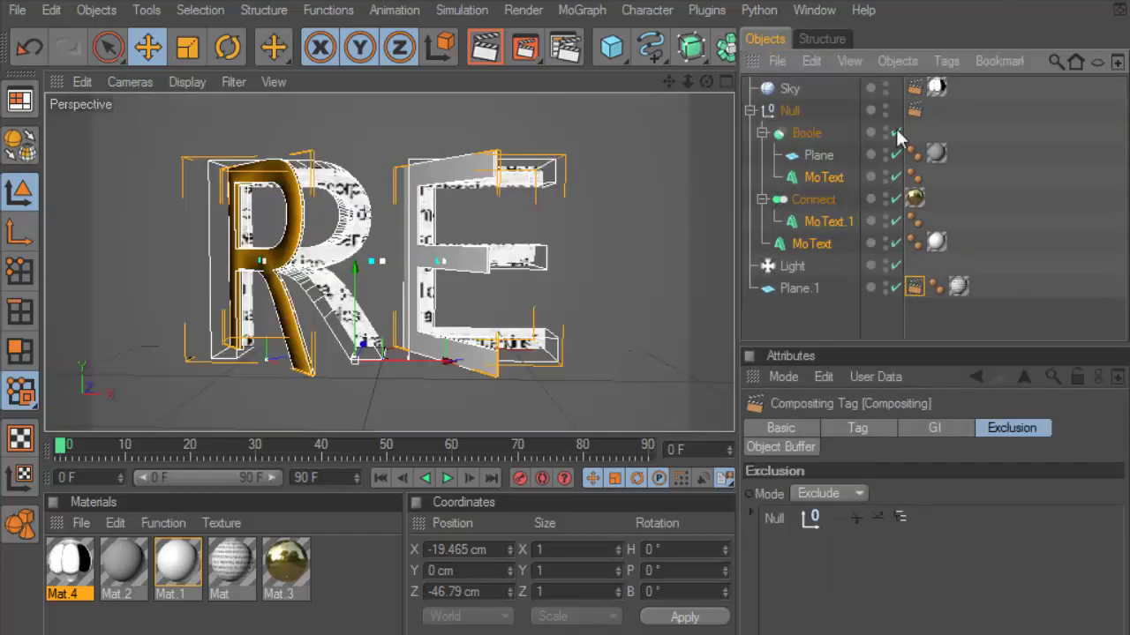
{"action": "left_click", "coordinate": [913, 113]}
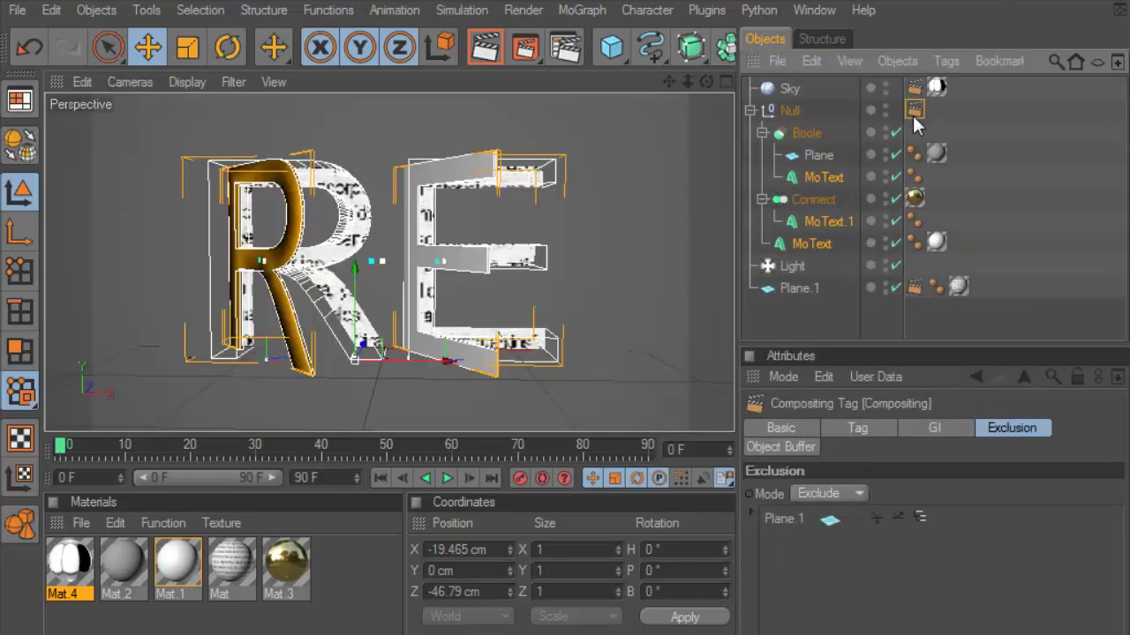
- Collapse the Null, enlarge the viewport, and render the RE letters again
{"action": "left_click", "coordinate": [751, 110]}
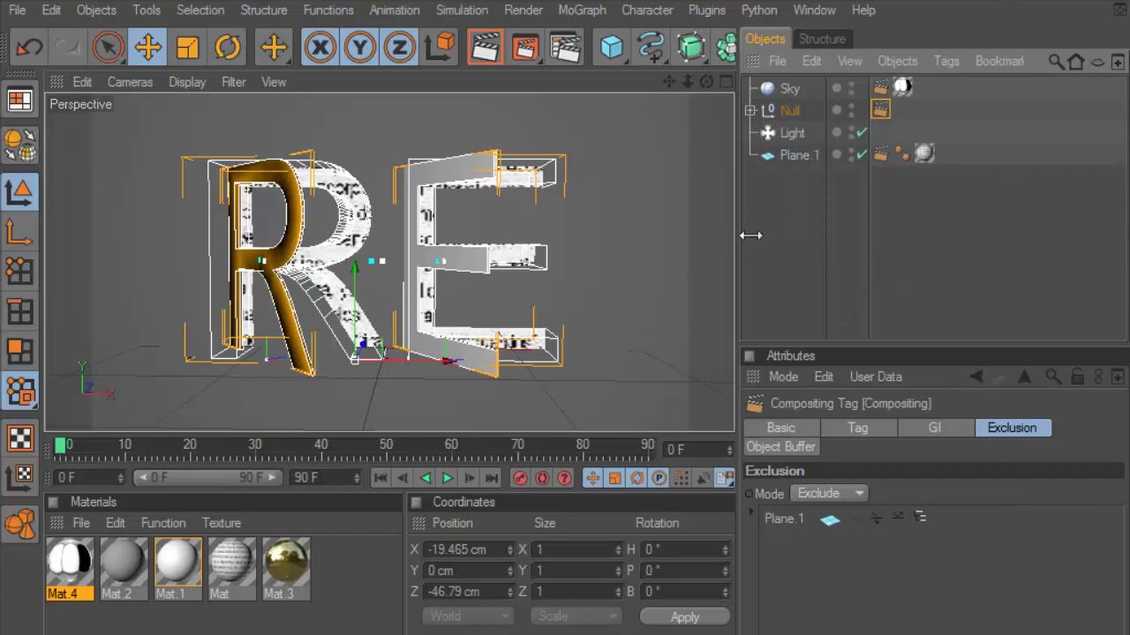
{"action": "left_click_drag", "start_coordinate": [749, 229], "coordinate": [1089, 227]}
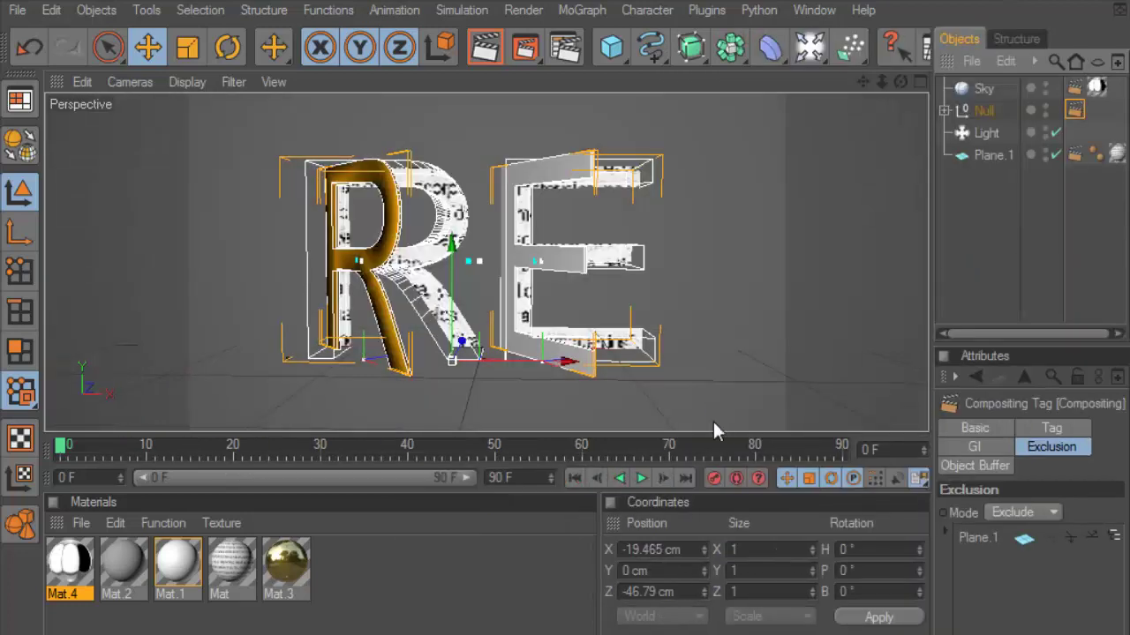
{"action": "left_click_drag", "start_coordinate": [732, 446], "coordinate": [732, 573]}
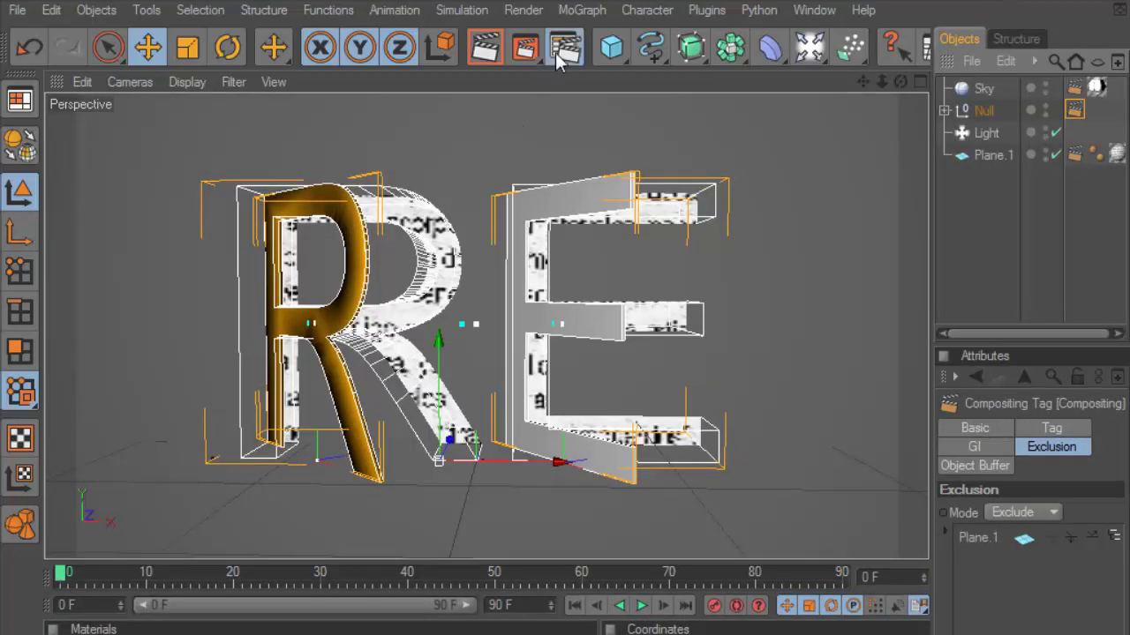
{"action": "left_click", "coordinate": [558, 54]}
{"action": "key", "text": "Escape"}
{"action": "left_click", "coordinate": [486, 53]}
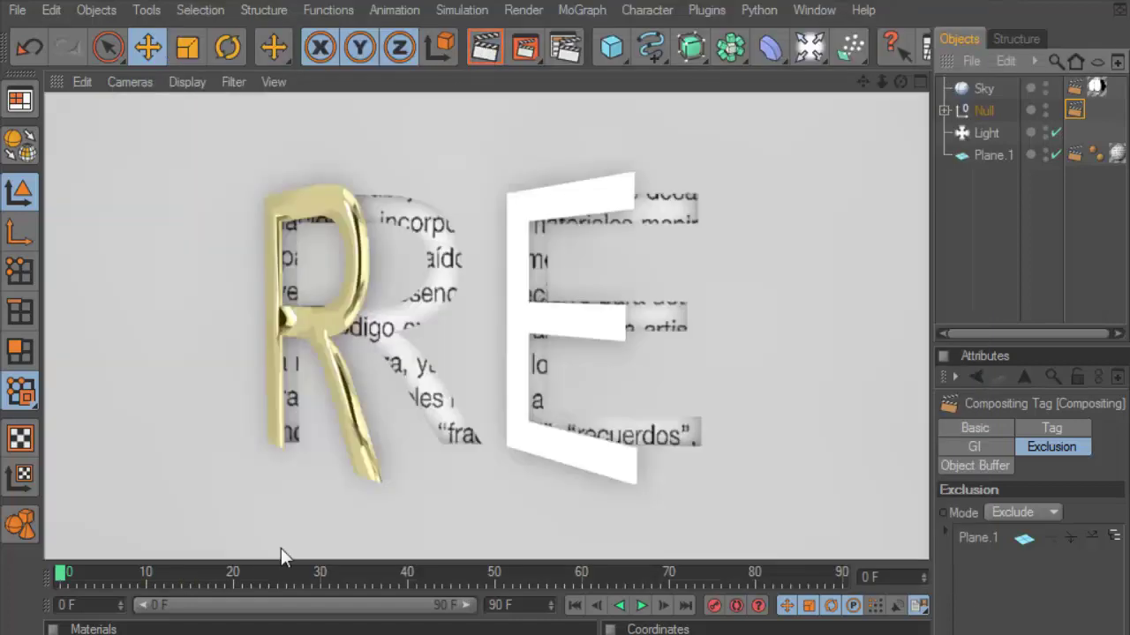
{"action": "left_click_drag", "start_coordinate": [375, 573], "coordinate": [408, 349]}
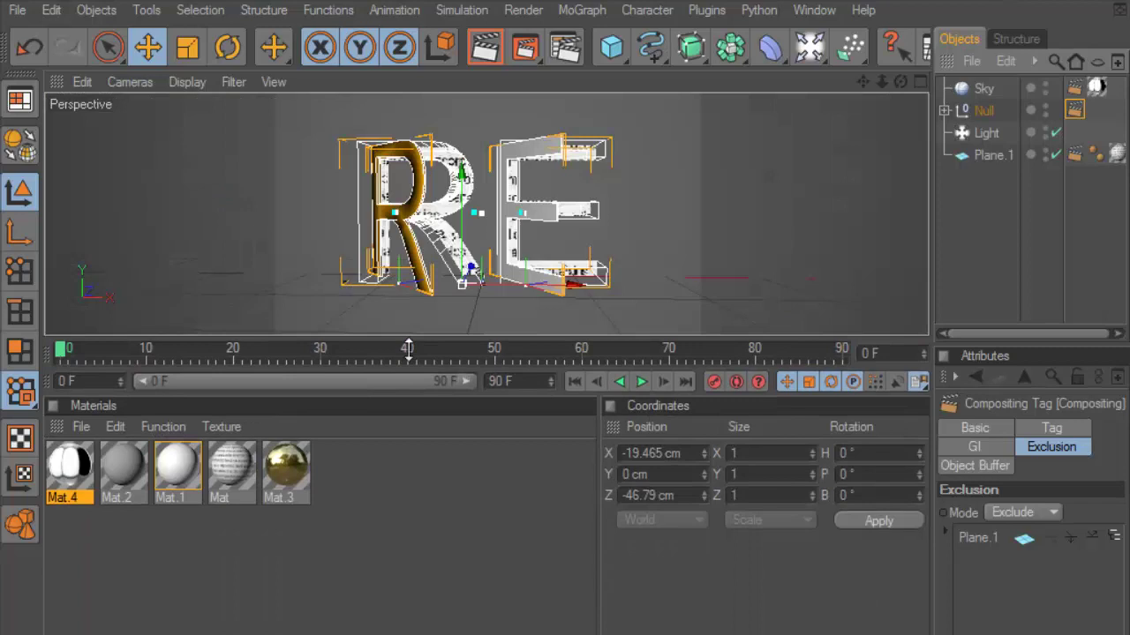
- Change Mat.3's reflection colour to orange (255/201/120) and render the warmer gold R
{"action": "double_click", "coordinate": [287, 467]}
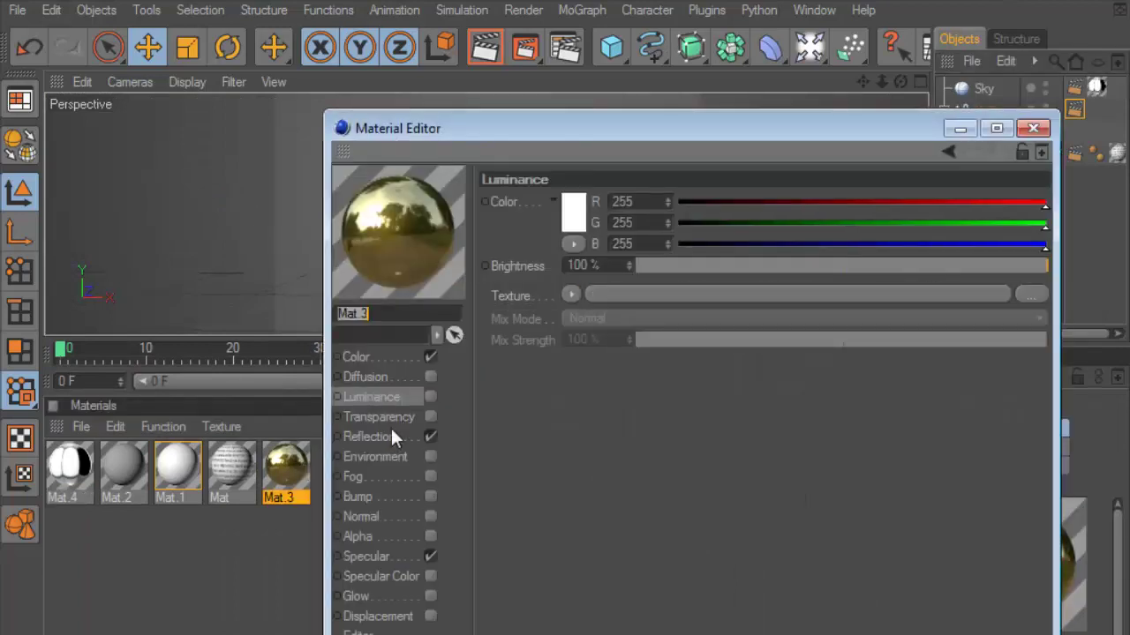
{"action": "left_click", "coordinate": [392, 435]}
{"action": "left_click", "coordinate": [573, 212]}
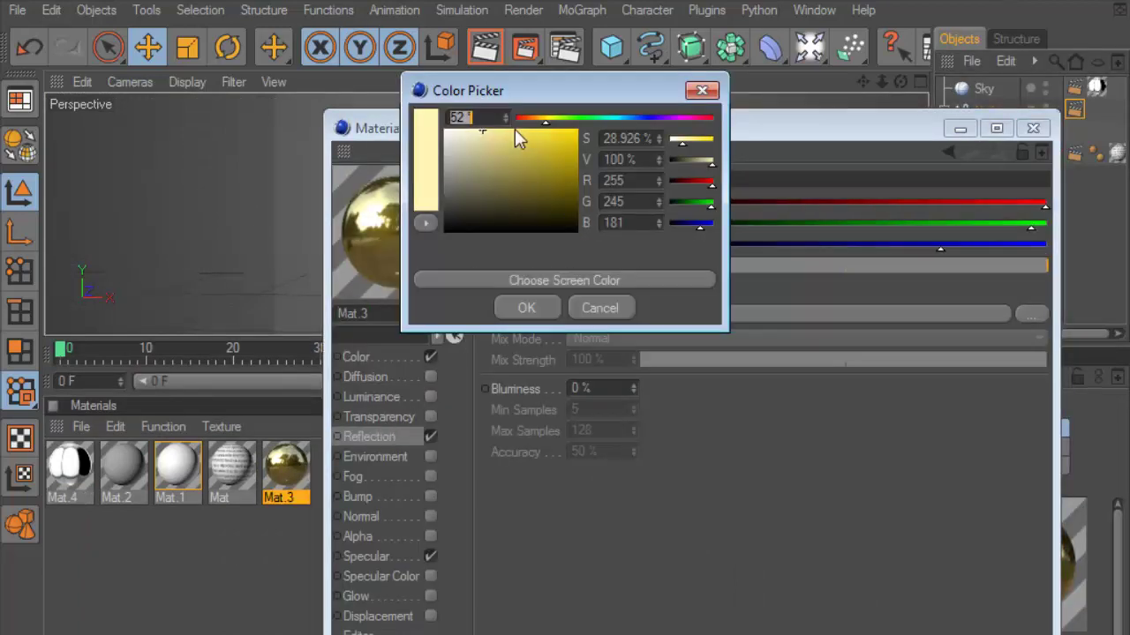
{"action": "left_click", "coordinate": [515, 129]}
{"action": "left_click_drag", "start_coordinate": [520, 119], "coordinate": [536, 118]}
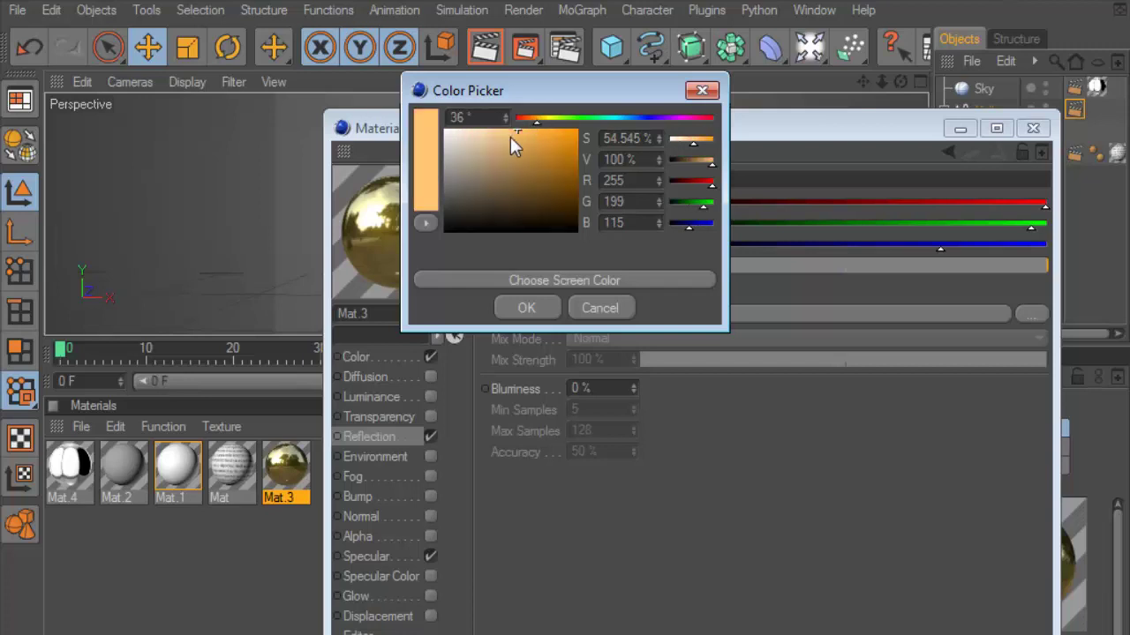
{"action": "left_click", "coordinate": [513, 134]}
{"action": "left_click", "coordinate": [522, 307]}
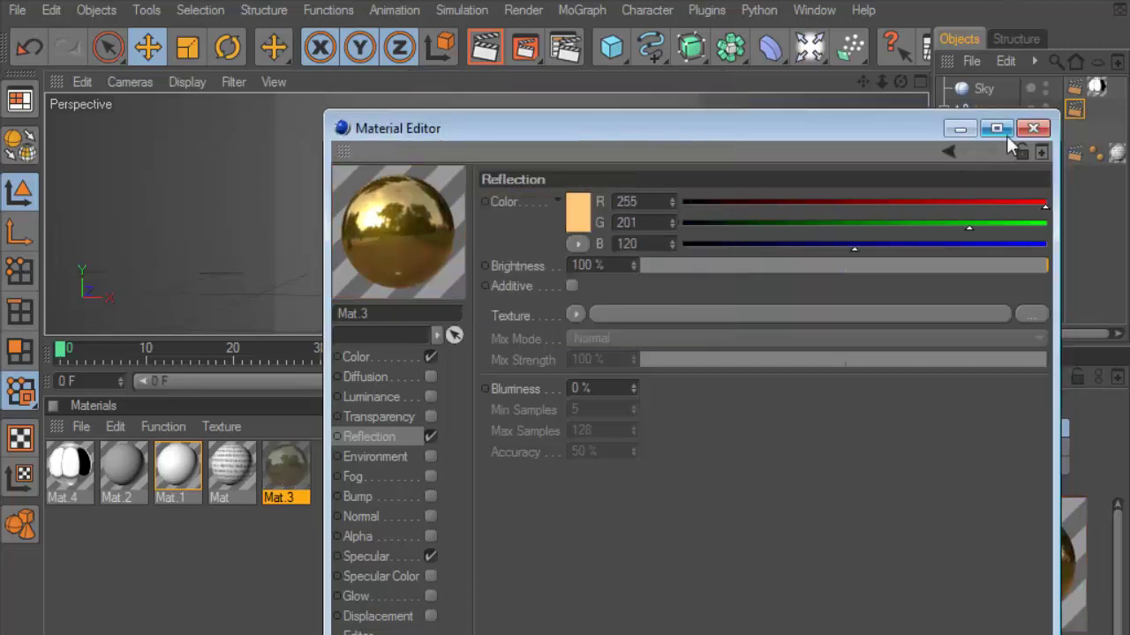
{"action": "left_click", "coordinate": [1032, 128]}
{"action": "left_click_drag", "start_coordinate": [528, 332], "coordinate": [527, 565]}
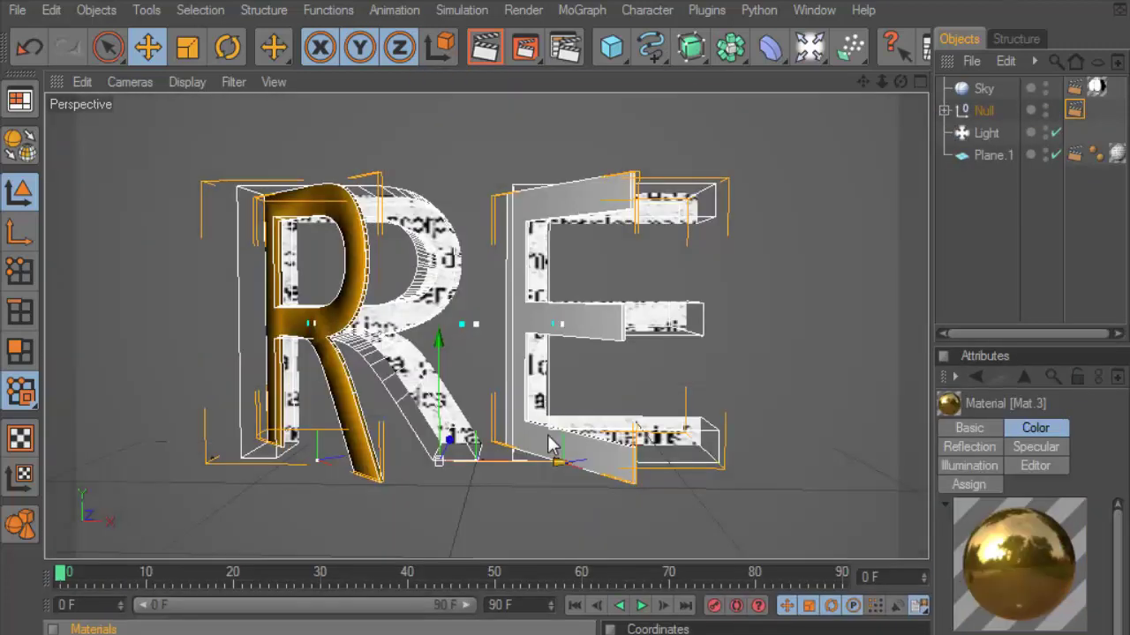
{"action": "left_click", "coordinate": [486, 50]}
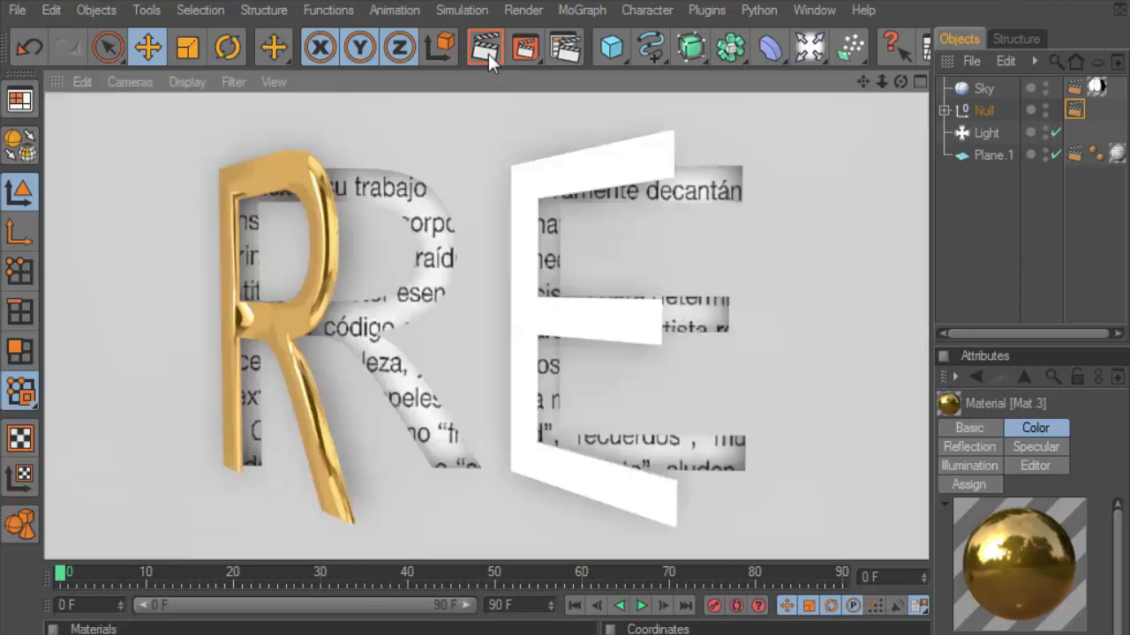
- Add a second Connect object in the Null and make the E MoText its child
{"action": "left_click_drag", "start_coordinate": [945, 229], "coordinate": [852, 229]}
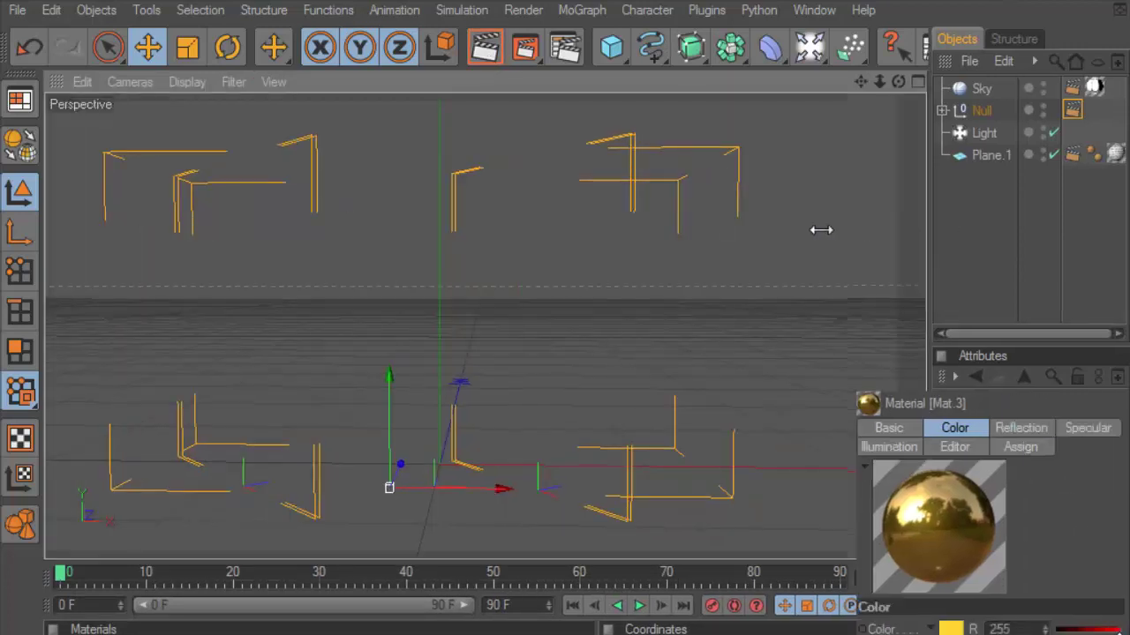
{"action": "left_click", "coordinate": [864, 110]}
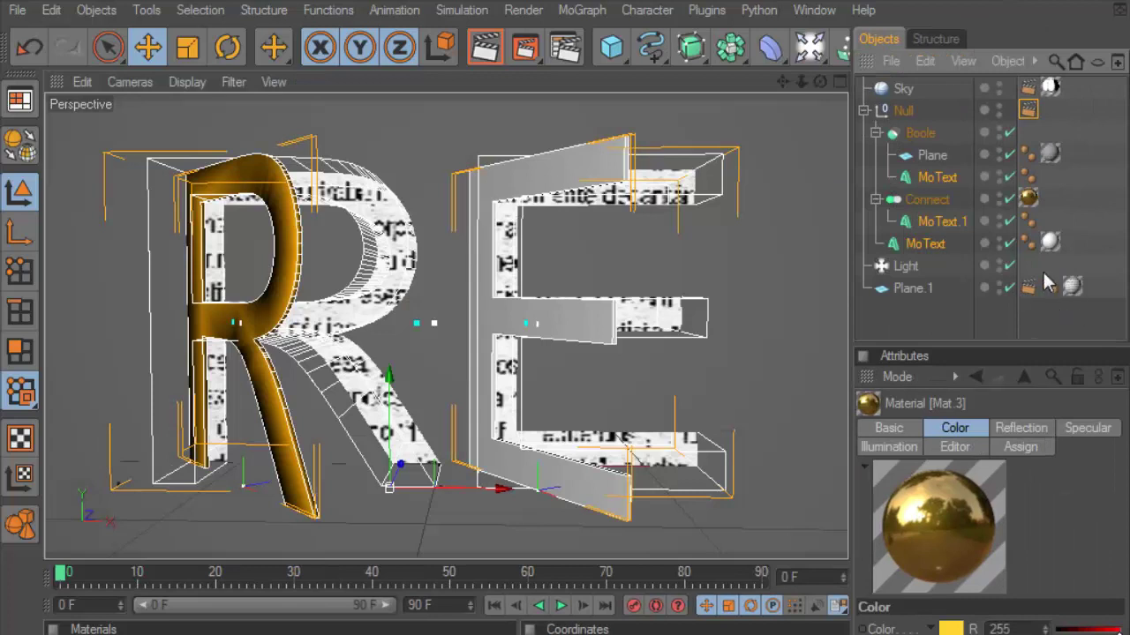
{"action": "left_click", "coordinate": [1050, 243]}
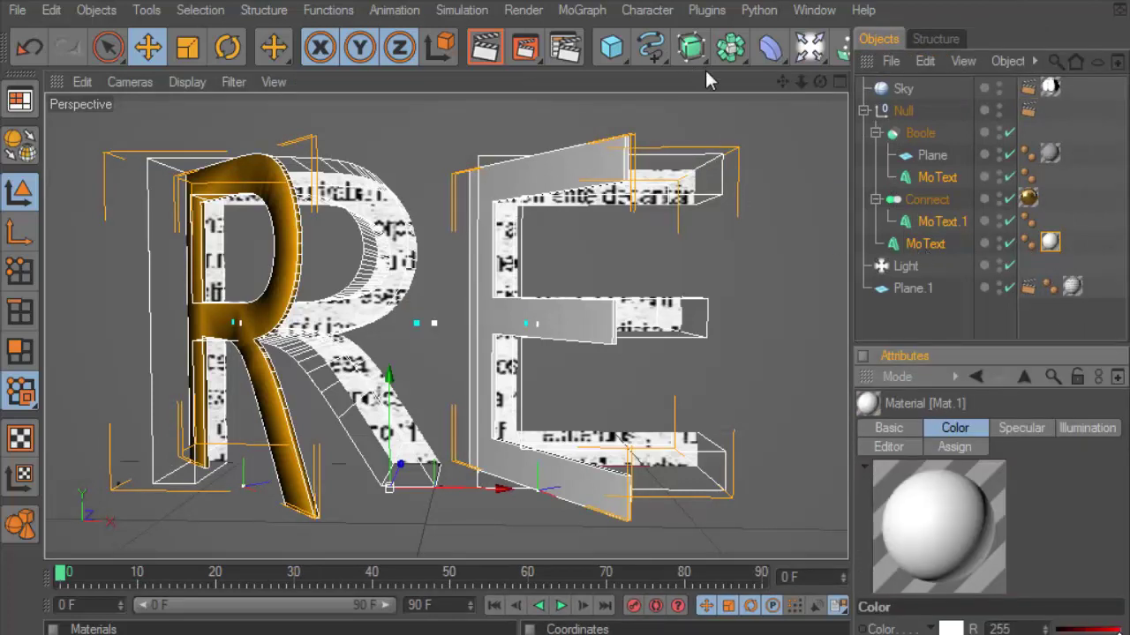
{"action": "left_click", "coordinate": [729, 48]}
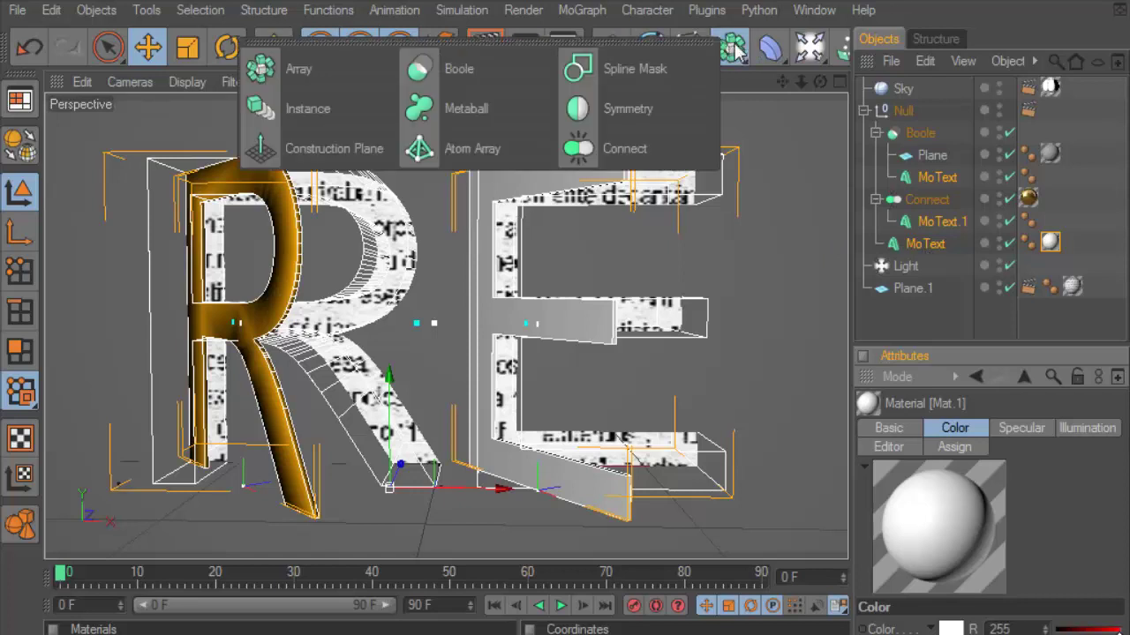
{"action": "left_click", "coordinate": [623, 148]}
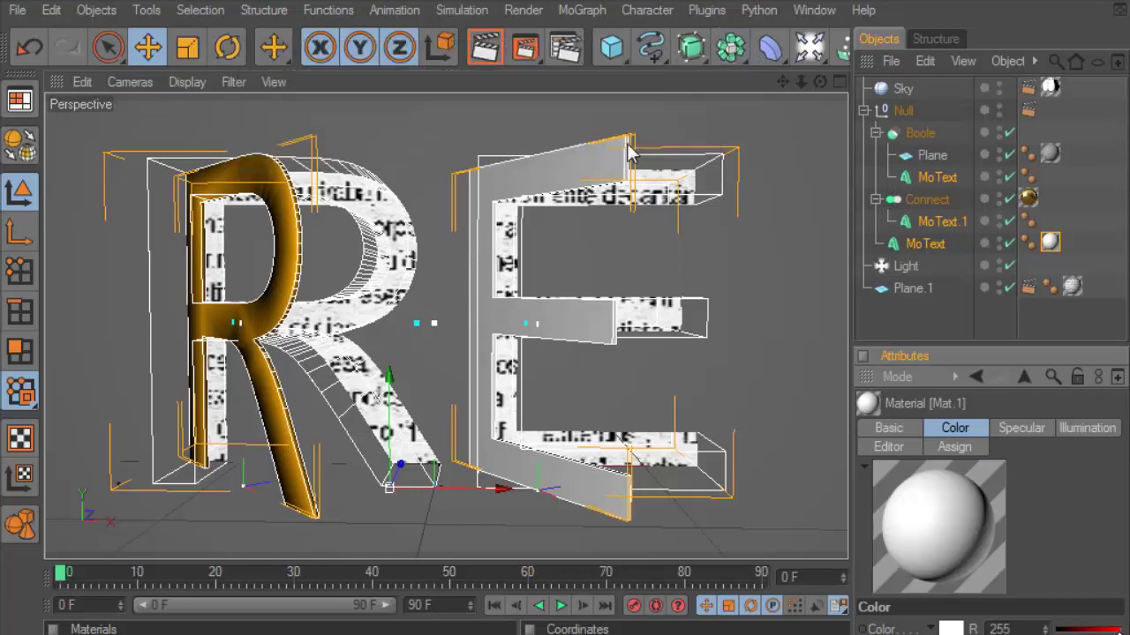
{"action": "left_click_drag", "start_coordinate": [914, 89], "coordinate": [929, 262]}
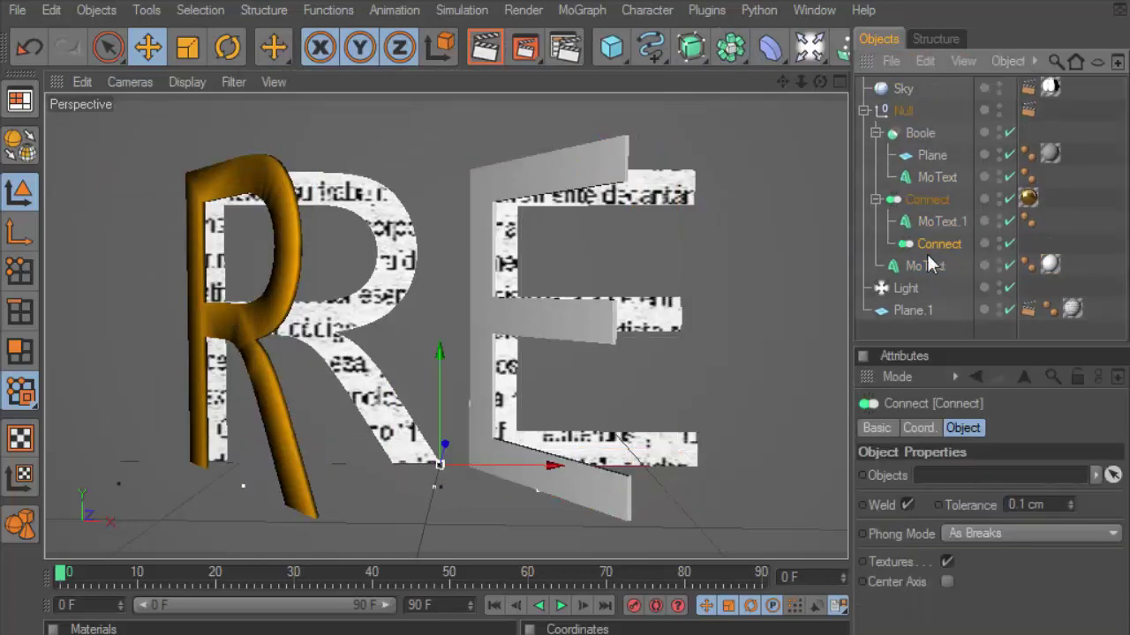
{"action": "left_click_drag", "start_coordinate": [935, 249], "coordinate": [926, 267]}
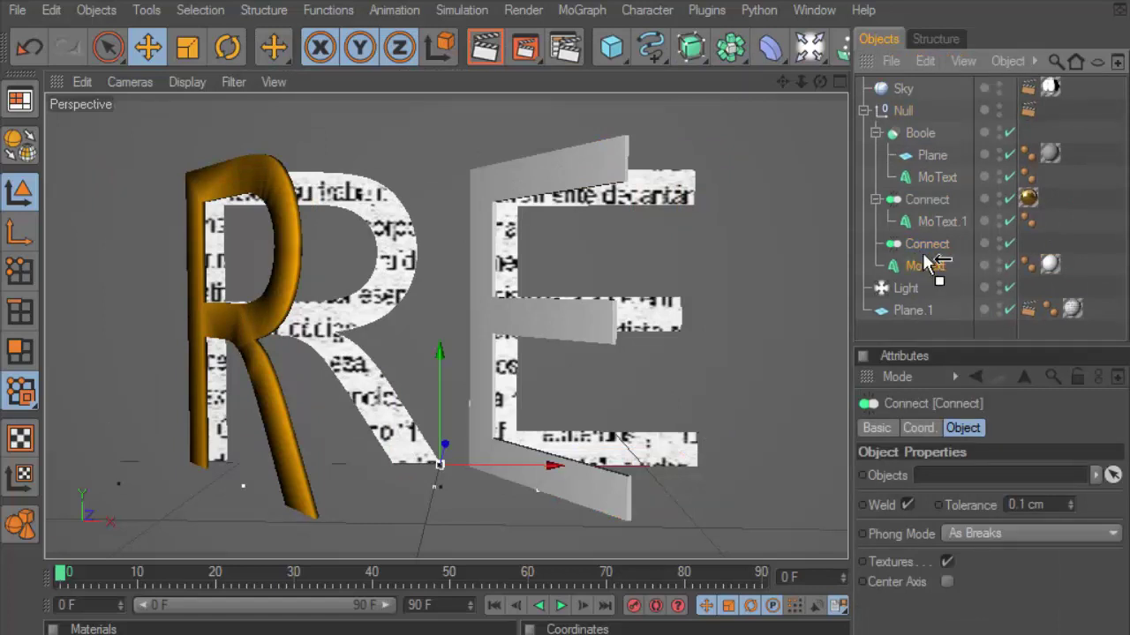
{"action": "left_click_drag", "start_coordinate": [923, 267], "coordinate": [926, 246]}
- Move the E's texture tag to the new Connect, assign gold Mat.3, and render
{"action": "left_click_drag", "start_coordinate": [1042, 269], "coordinate": [1043, 247]}
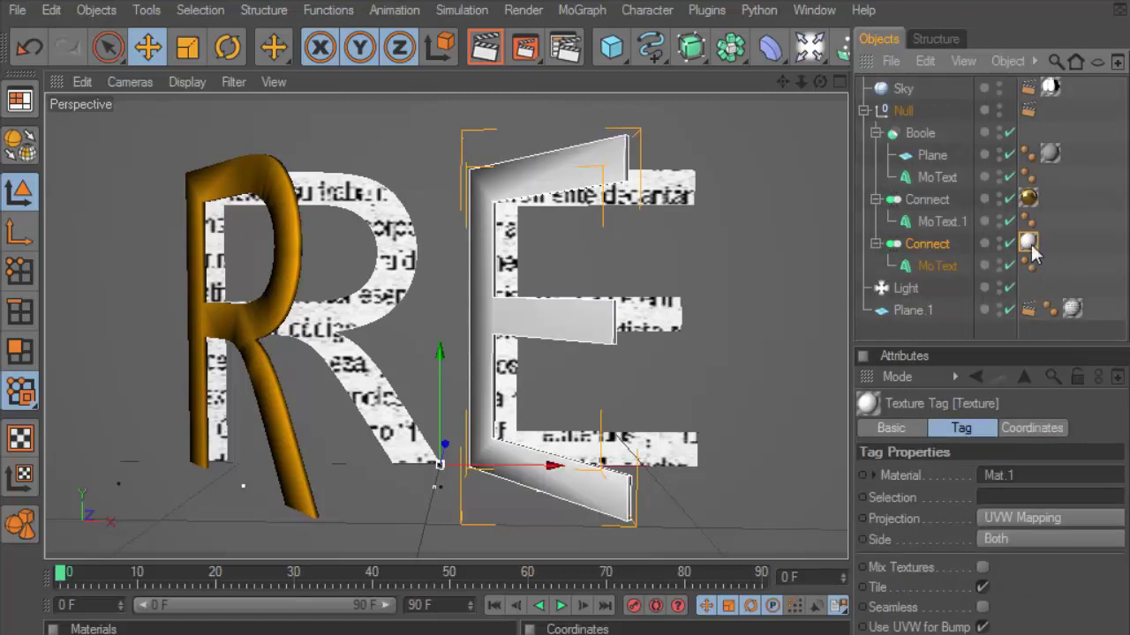
{"action": "left_click_drag", "start_coordinate": [88, 629], "coordinate": [1029, 244]}
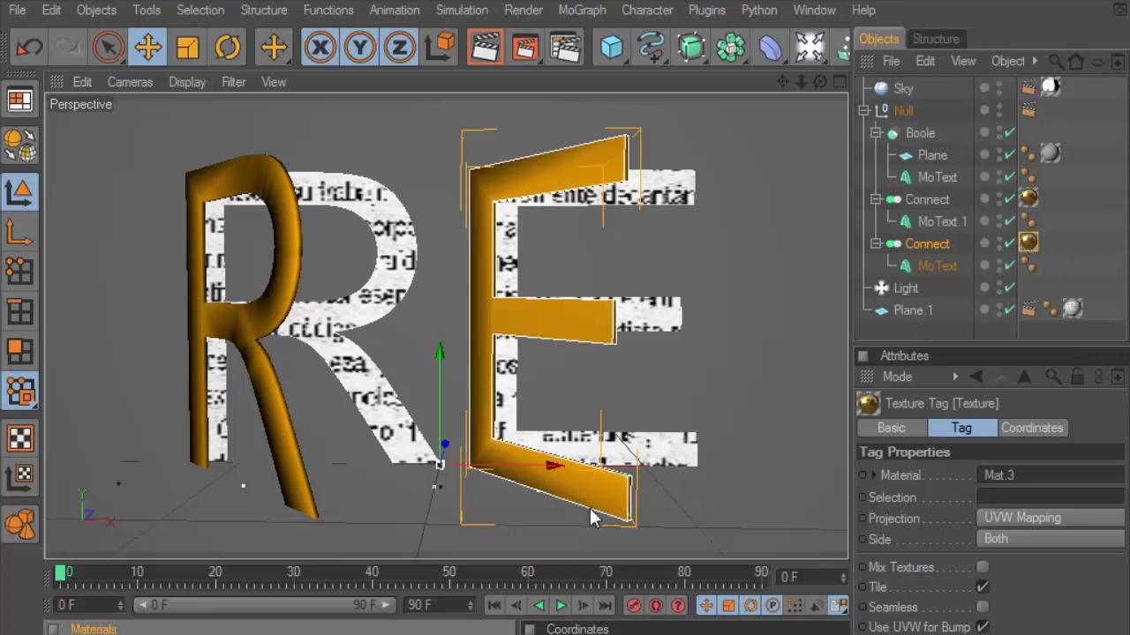
{"action": "left_click_drag", "start_coordinate": [580, 574], "coordinate": [605, 424]}
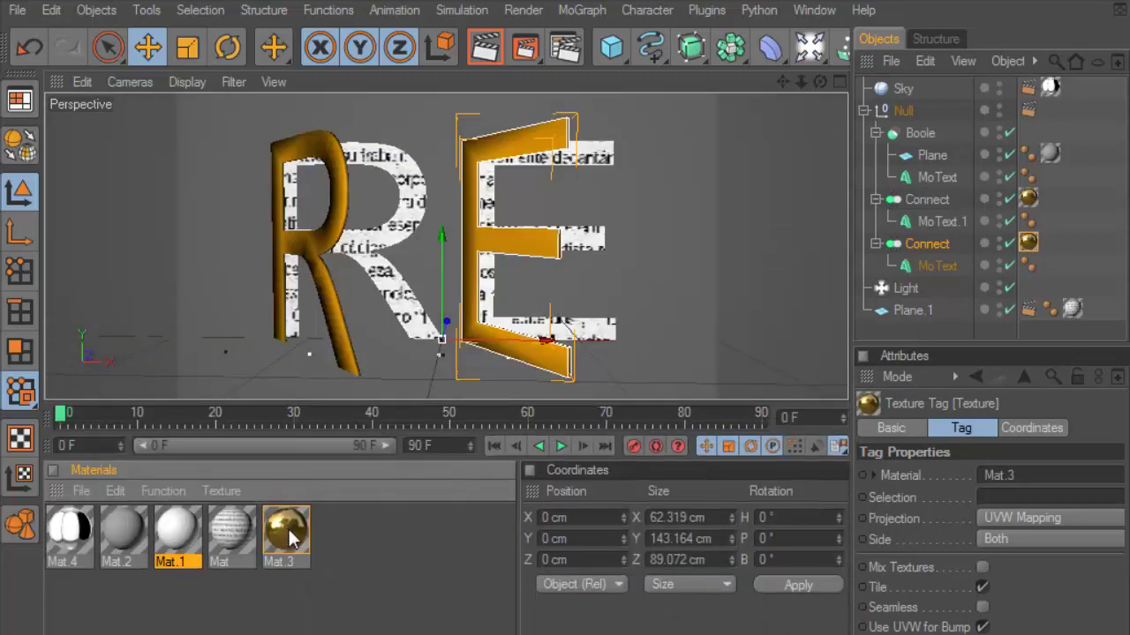
{"action": "left_click", "coordinate": [485, 53]}
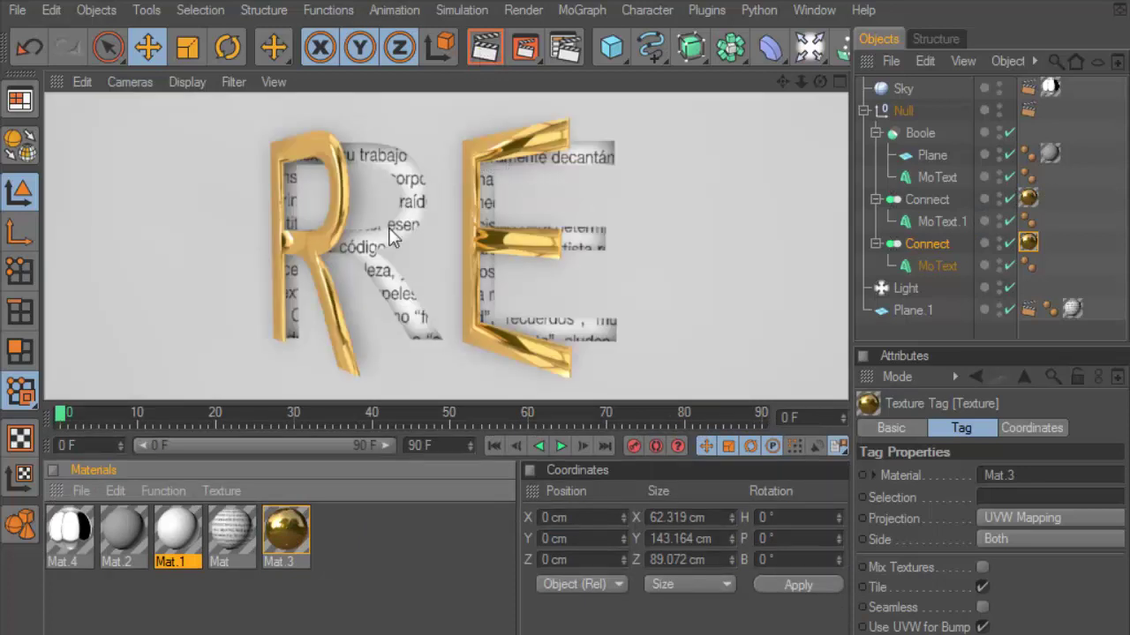
- Darken the wall's Mat.2 grey colour from 170 to 126
{"action": "left_click", "coordinate": [123, 532]}
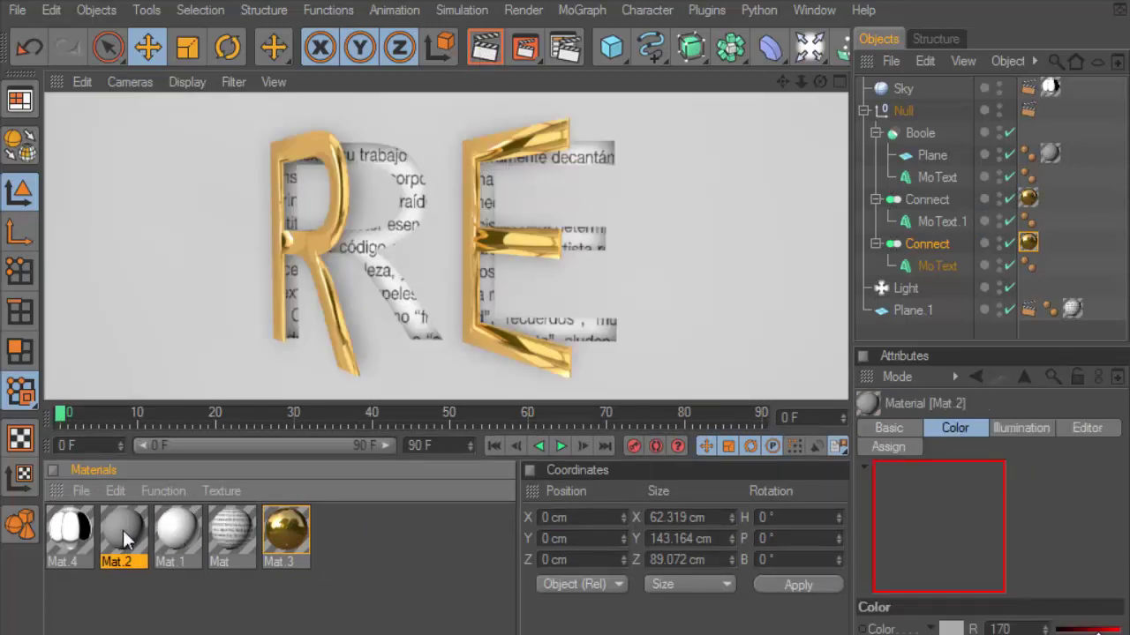
{"action": "left_click", "coordinate": [1050, 153]}
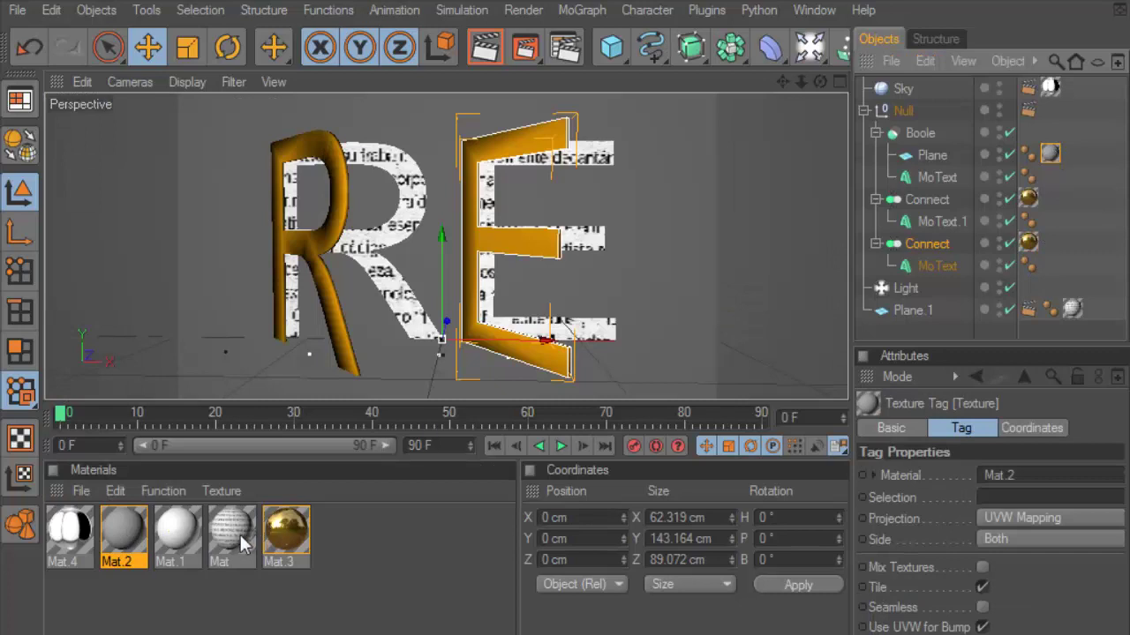
{"action": "double_click", "coordinate": [123, 532]}
{"action": "left_click", "coordinate": [362, 357]}
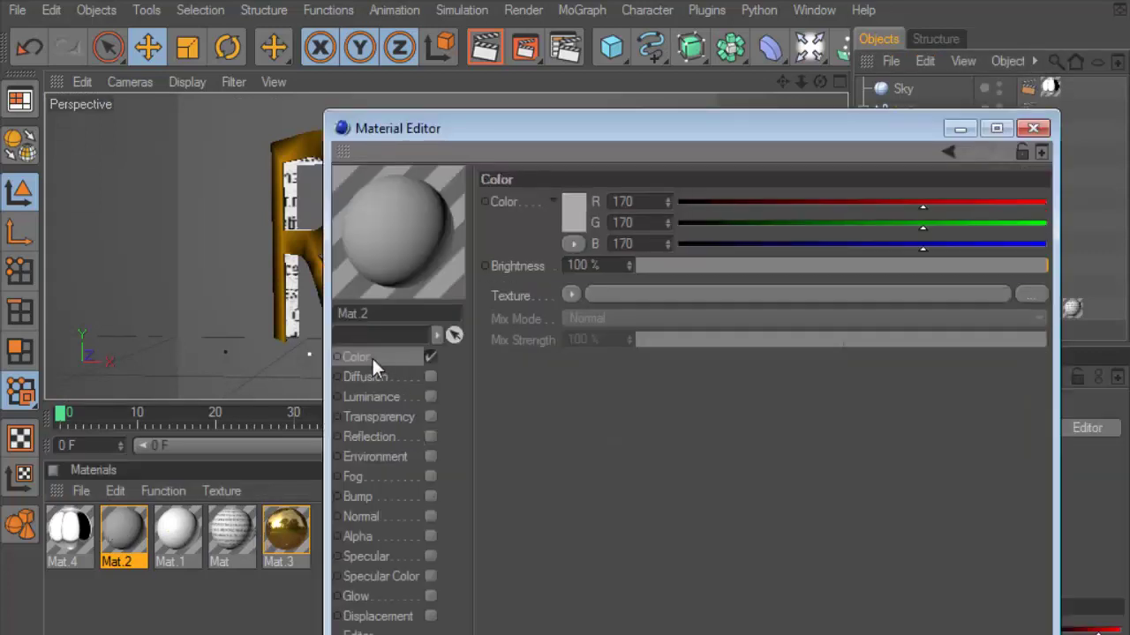
{"action": "left_click", "coordinate": [569, 205]}
{"action": "left_click_drag", "start_coordinate": [460, 173], "coordinate": [439, 177]}
{"action": "left_click", "coordinate": [530, 304]}
{"action": "left_click", "coordinate": [1032, 128]}
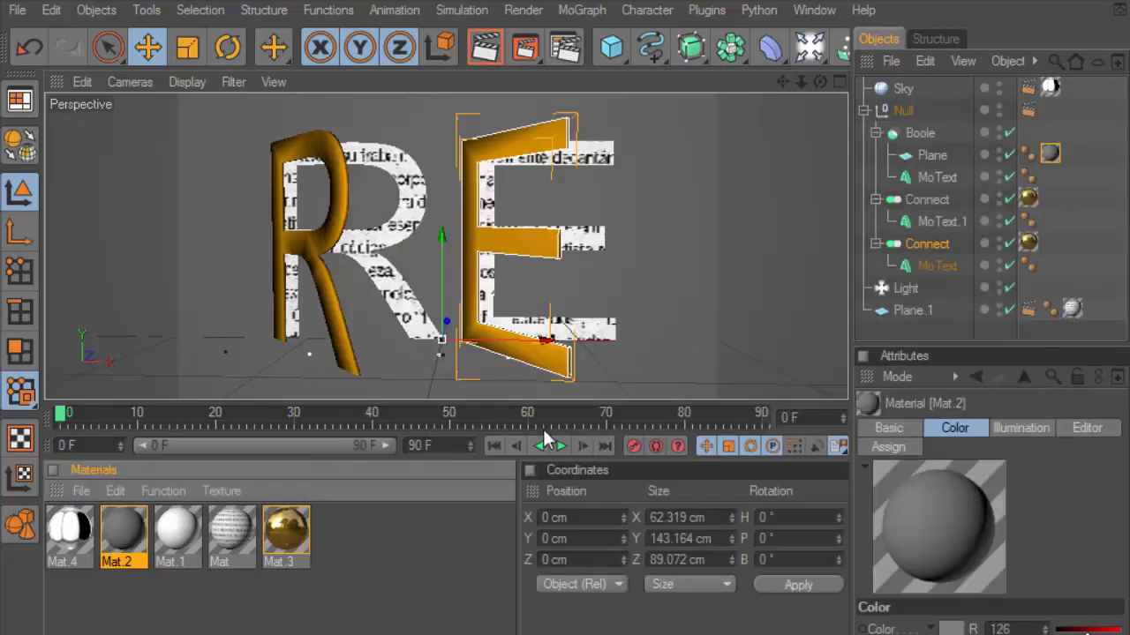
- Enlarge the viewport and preview-render the darker wall, then restore the panel layout
{"action": "left_click_drag", "start_coordinate": [570, 415], "coordinate": [570, 571]}
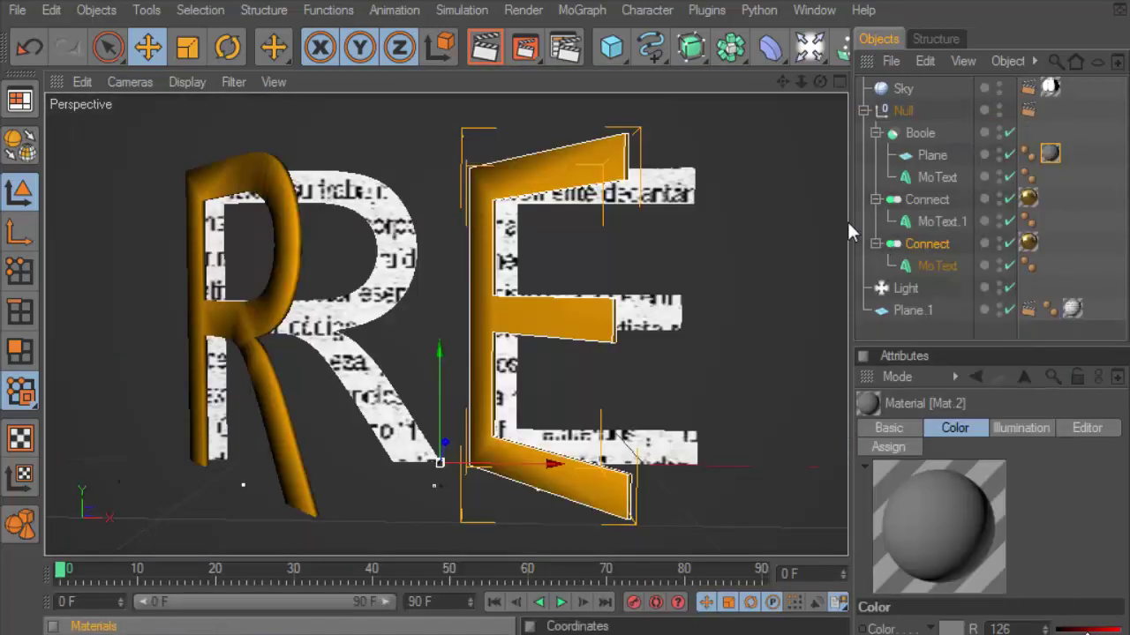
{"action": "left_click_drag", "start_coordinate": [863, 226], "coordinate": [934, 226]}
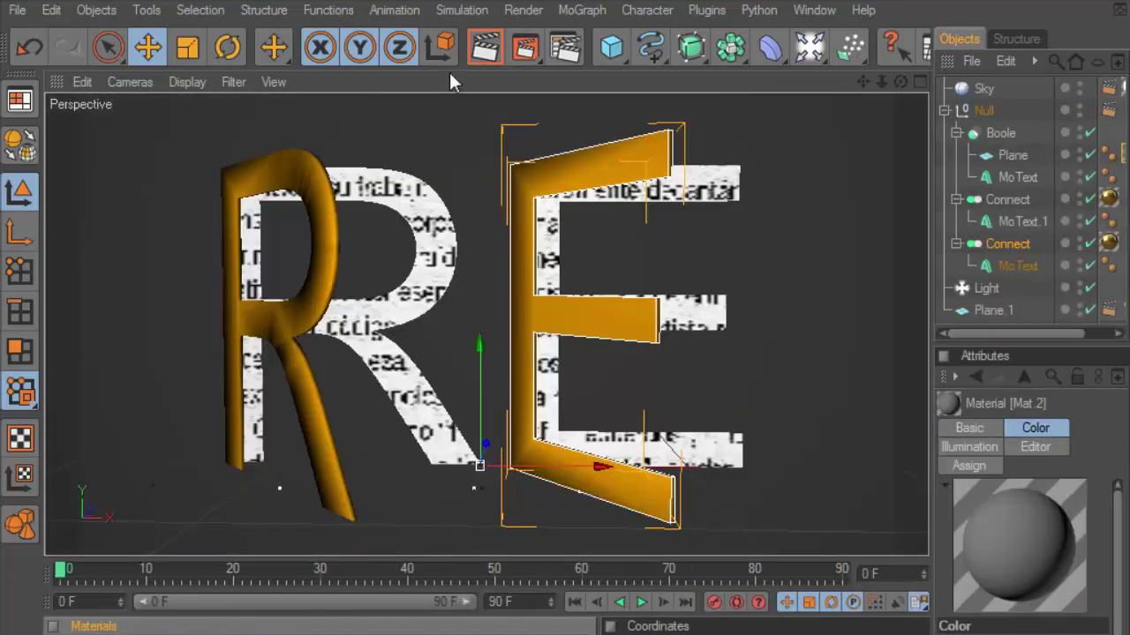
{"action": "left_click", "coordinate": [484, 51]}
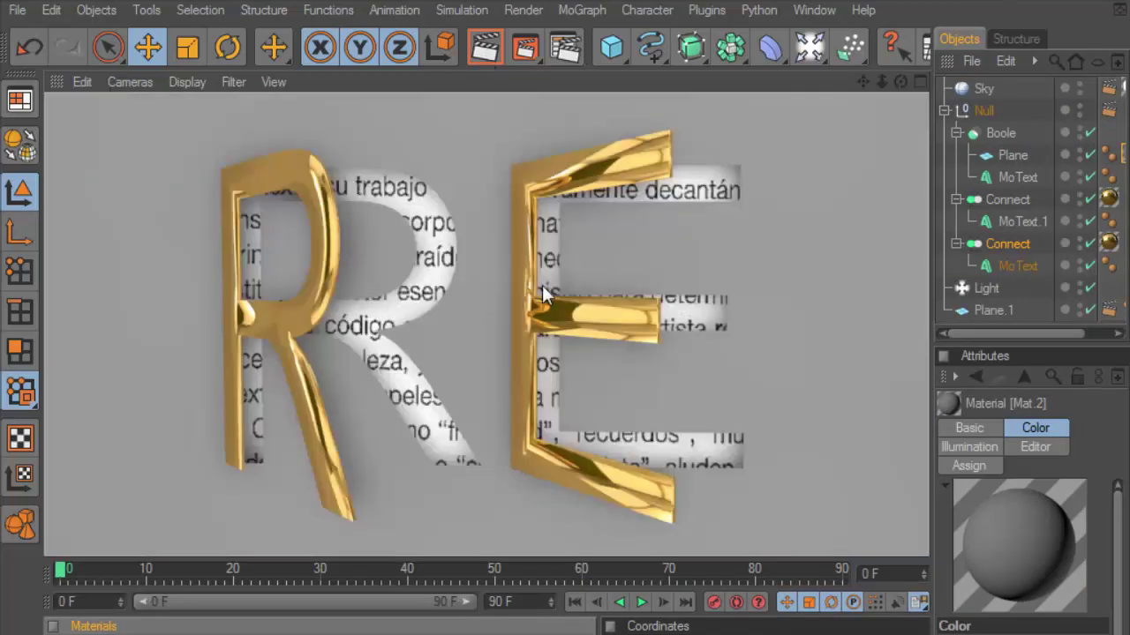
{"action": "left_click", "coordinate": [597, 284]}
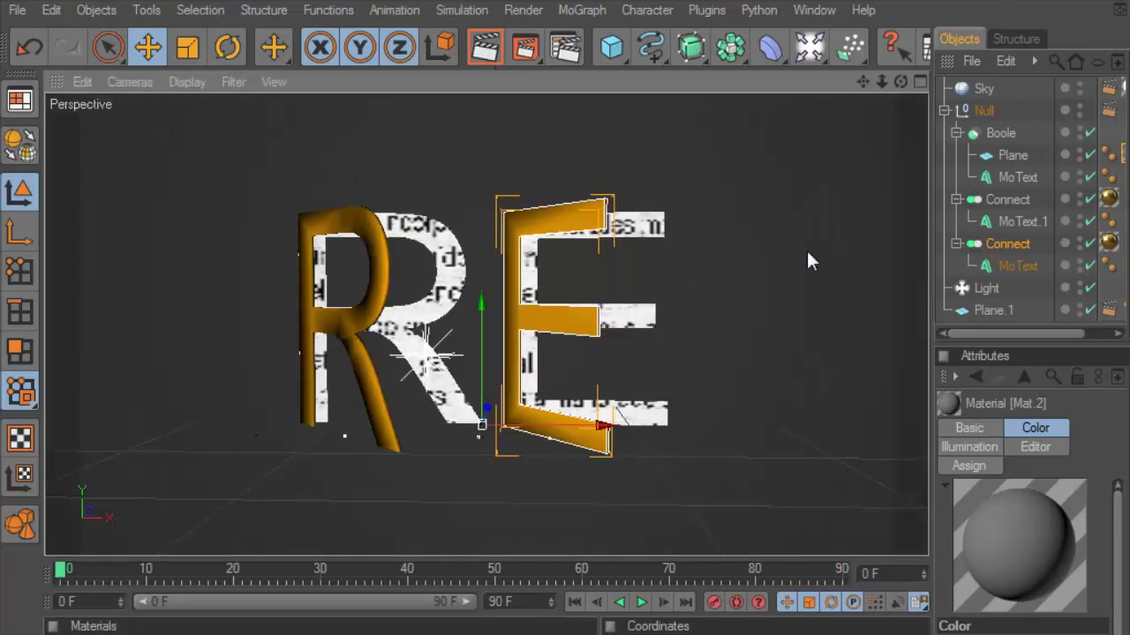
{"action": "left_click_drag", "start_coordinate": [945, 227], "coordinate": [792, 228]}
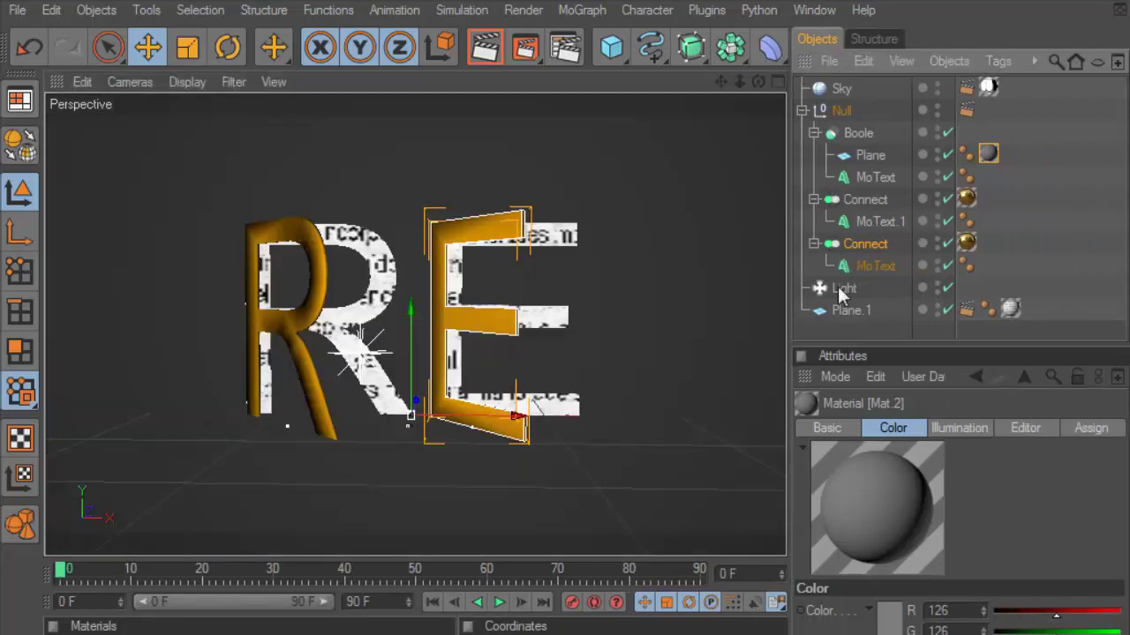
- Select the Light, frame the whole scene, and move the light to the right of the letters
{"action": "double_click", "coordinate": [843, 287]}
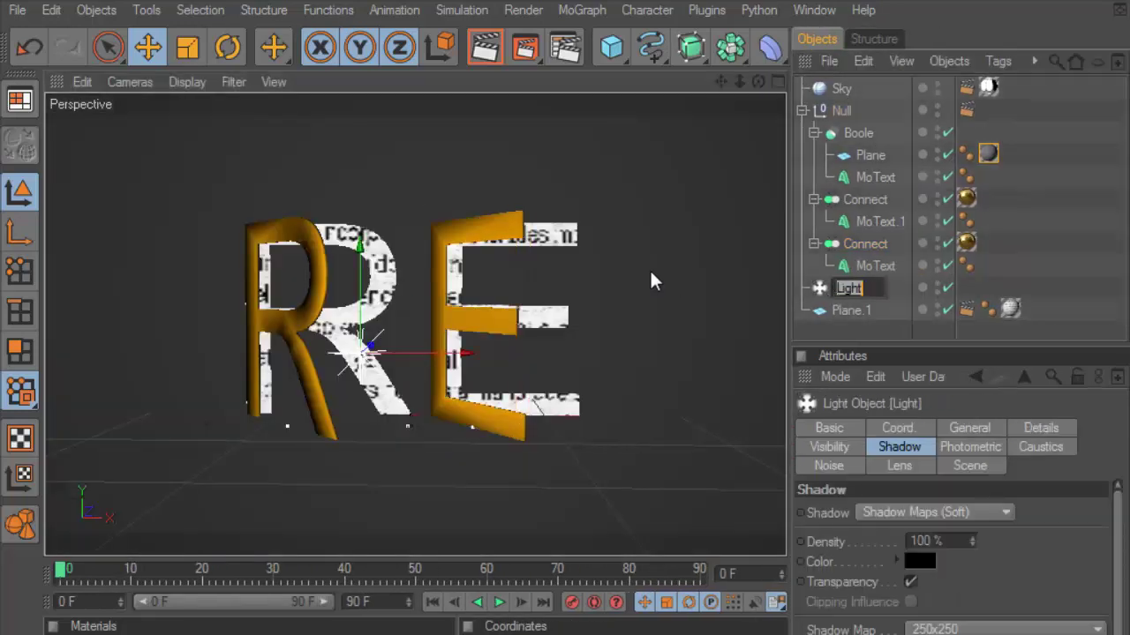
{"action": "key", "text": "Return"}
{"action": "key", "text": "h"}
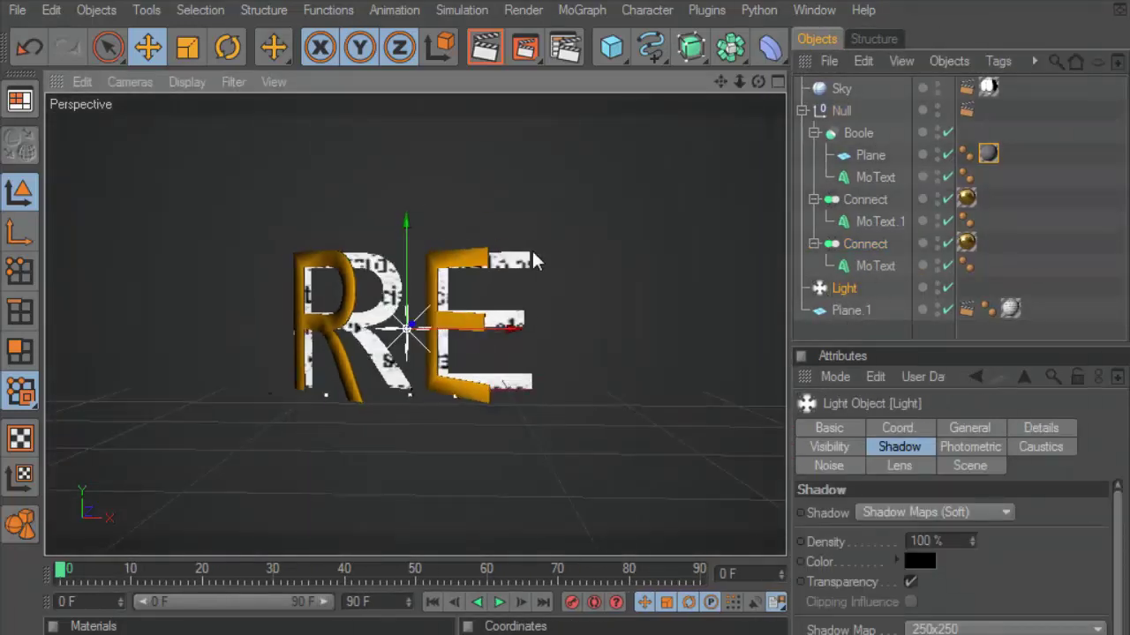
{"action": "left_click_drag", "start_coordinate": [415, 327], "coordinate": [600, 327]}
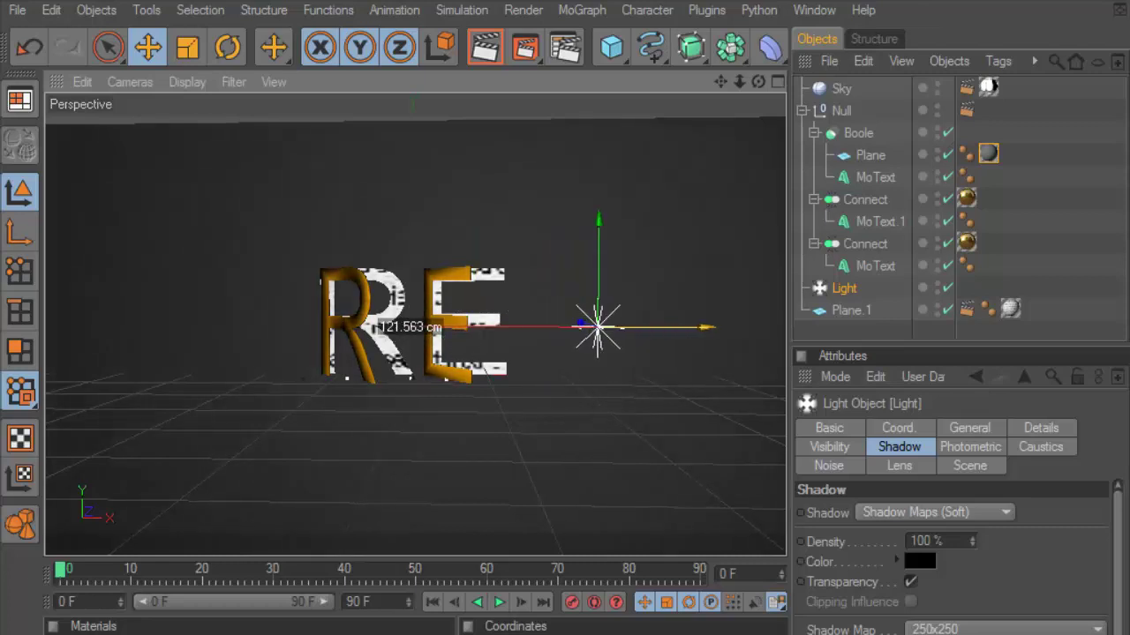
- Preview-render the scene, then move the light left beside the R
{"action": "left_click", "coordinate": [565, 47]}
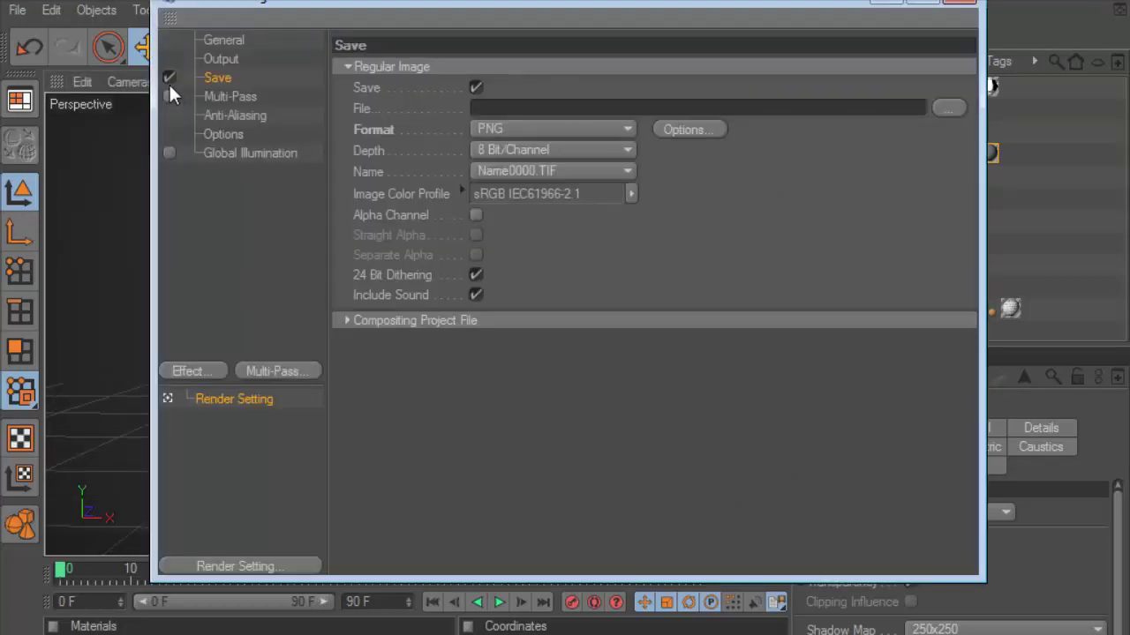
{"action": "left_click", "coordinate": [960, 2]}
{"action": "left_click", "coordinate": [481, 53]}
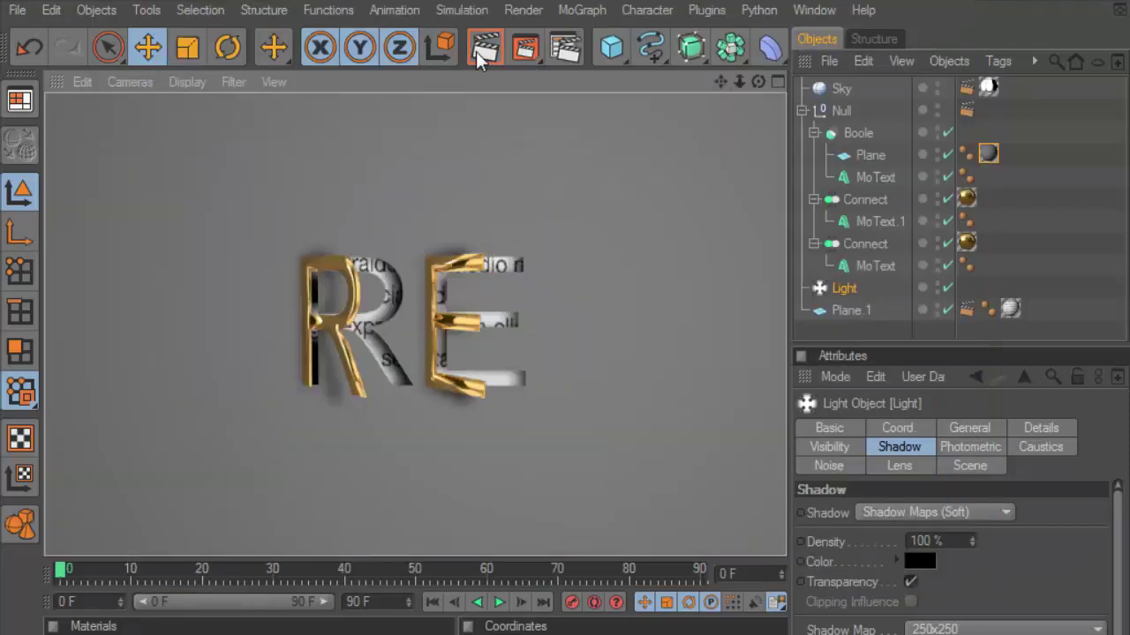
{"action": "left_click", "coordinate": [855, 291]}
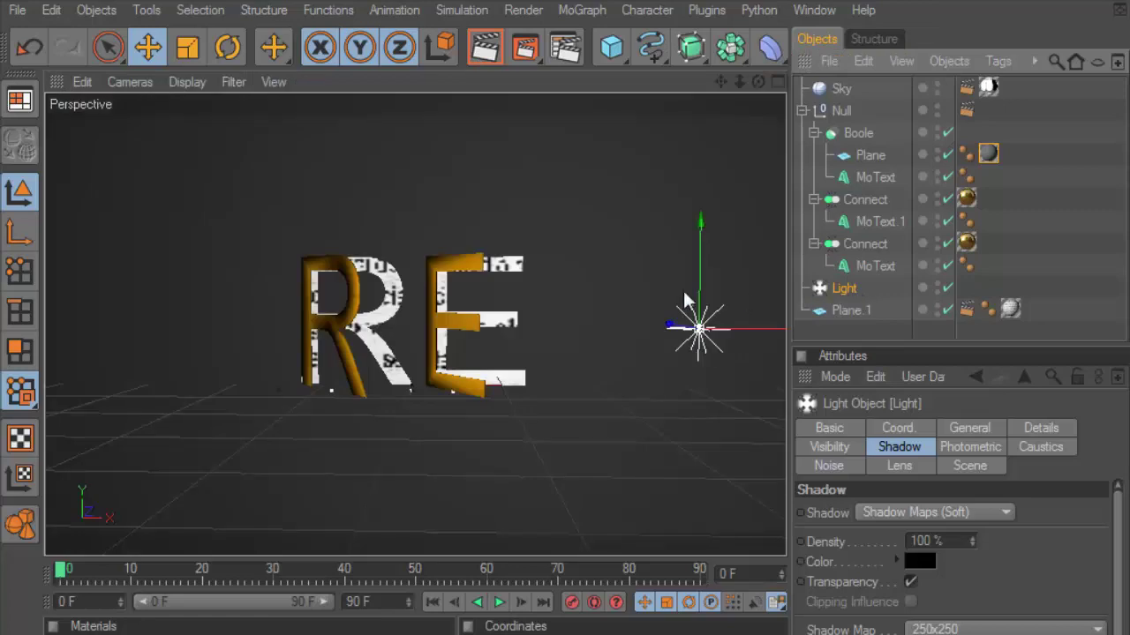
{"action": "mouse_move", "coordinate": [752, 332]}
{"action": "left_mouse_down"}
{"action": "mouse_move", "coordinate": [338, 332]}
{"action": "mouse_move", "coordinate": [259, 300]}
{"action": "left_mouse_up"}
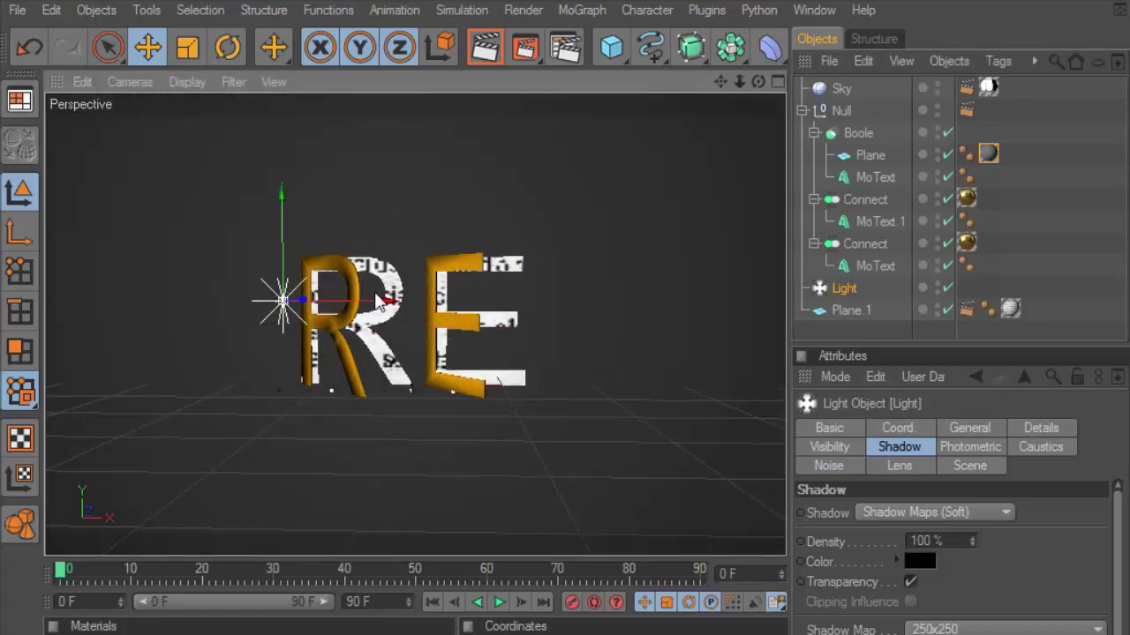
- In the four-view layout, move the light in depth and above the letters, then preview-render in maximized Perspective
{"action": "left_click", "coordinate": [778, 82]}
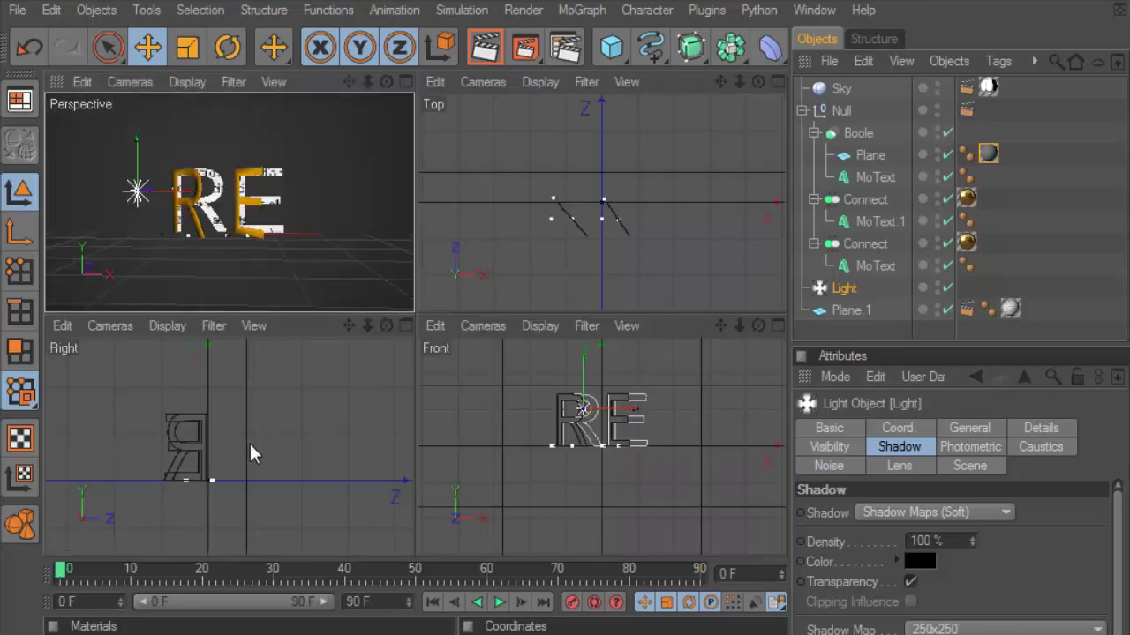
{"action": "scroll", "coordinate": [237, 463], "scroll_direction": "down", "scroll_amount": 3}
{"action": "mouse_move", "coordinate": [138, 441]}
{"action": "left_mouse_down"}
{"action": "mouse_move", "coordinate": [93, 433]}
{"action": "mouse_move", "coordinate": [93, 420]}
{"action": "left_mouse_up"}
{"action": "mouse_move", "coordinate": [602, 415]}
{"action": "left_mouse_down"}
{"action": "mouse_move", "coordinate": [631, 398]}
{"action": "mouse_move", "coordinate": [597, 388]}
{"action": "left_mouse_up"}
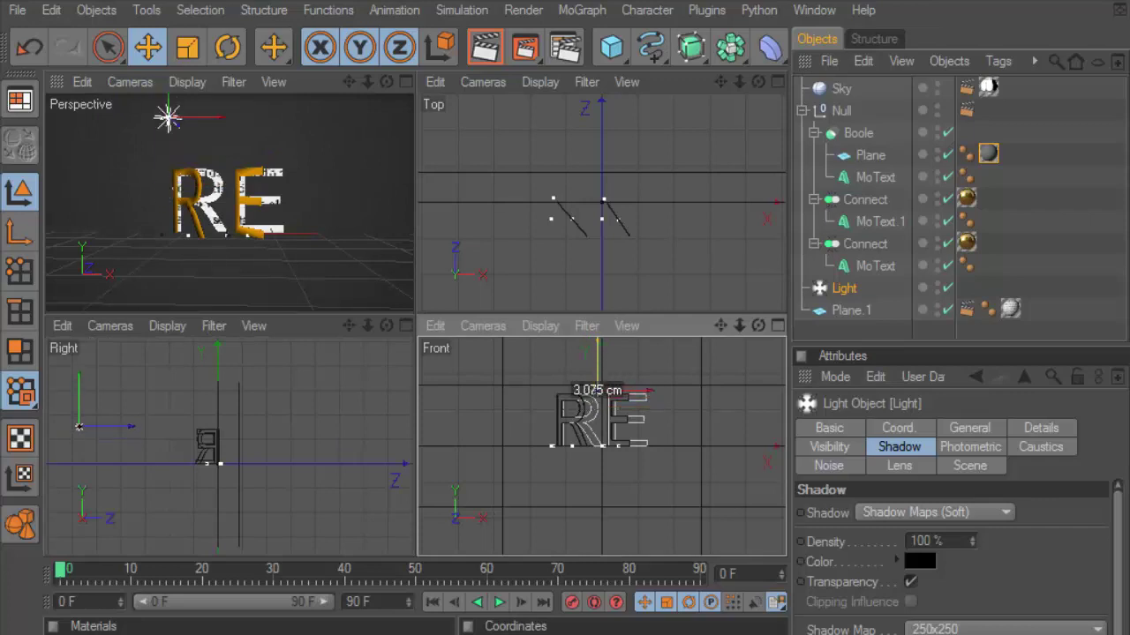
{"action": "left_click", "coordinate": [410, 99]}
{"action": "left_click", "coordinate": [408, 82]}
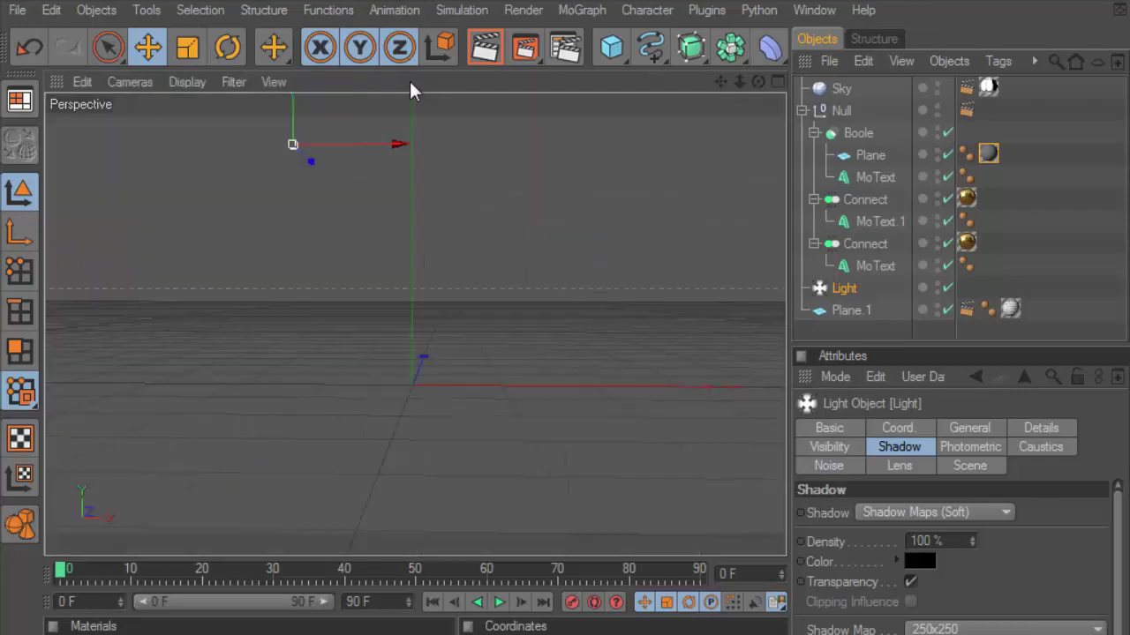
{"action": "left_click", "coordinate": [481, 51]}
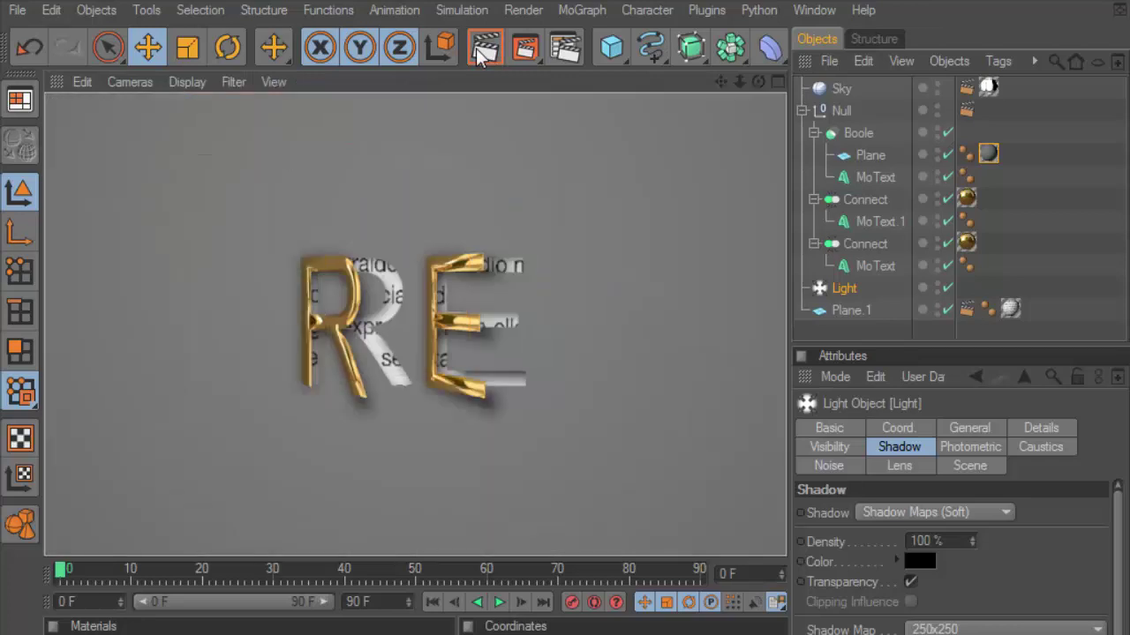
- Lower the light and shift it toward the letters, then re-render the enlarged perspective view and orbit
{"action": "left_click", "coordinate": [778, 82]}
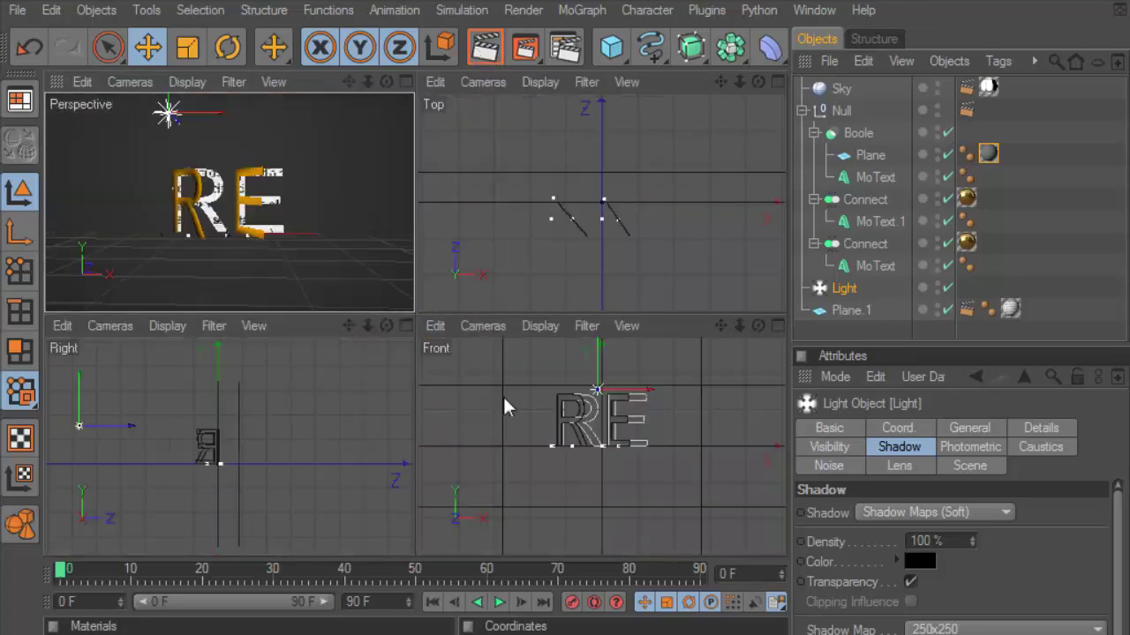
{"action": "left_click_drag", "start_coordinate": [598, 370], "coordinate": [597, 399]}
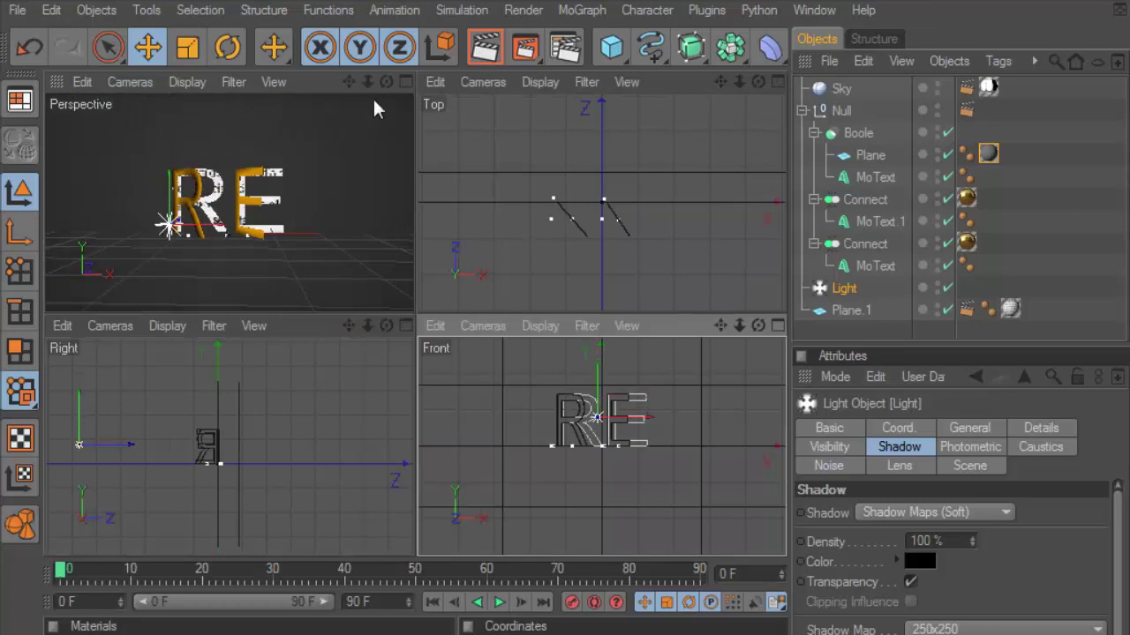
{"action": "left_click_drag", "start_coordinate": [187, 223], "coordinate": [226, 215]}
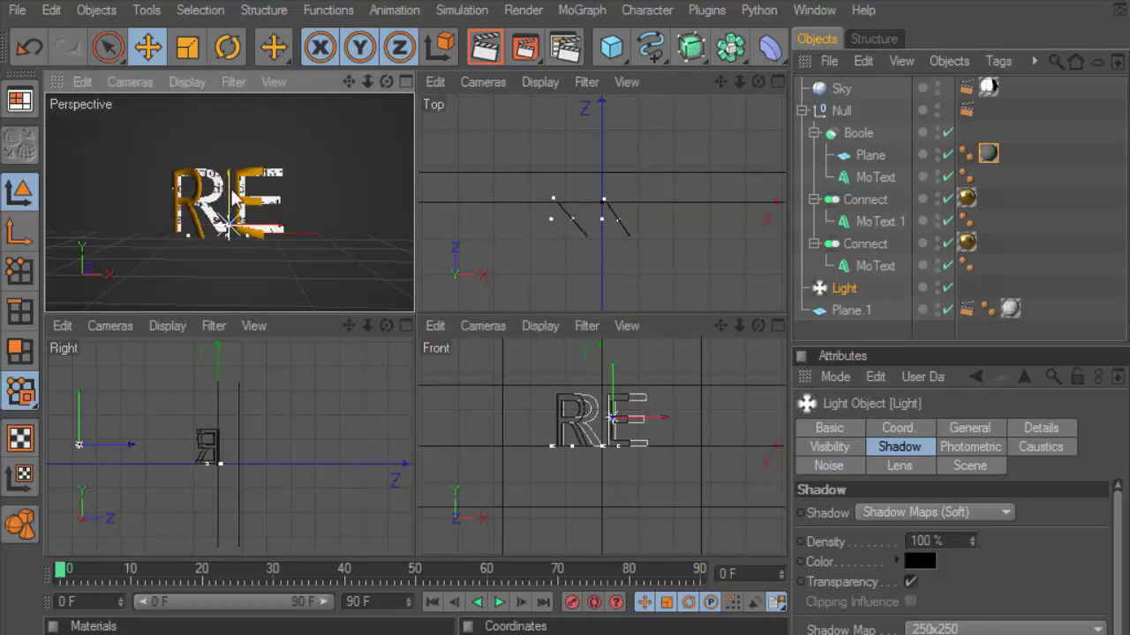
{"action": "left_click", "coordinate": [405, 81]}
{"action": "left_click", "coordinate": [484, 48]}
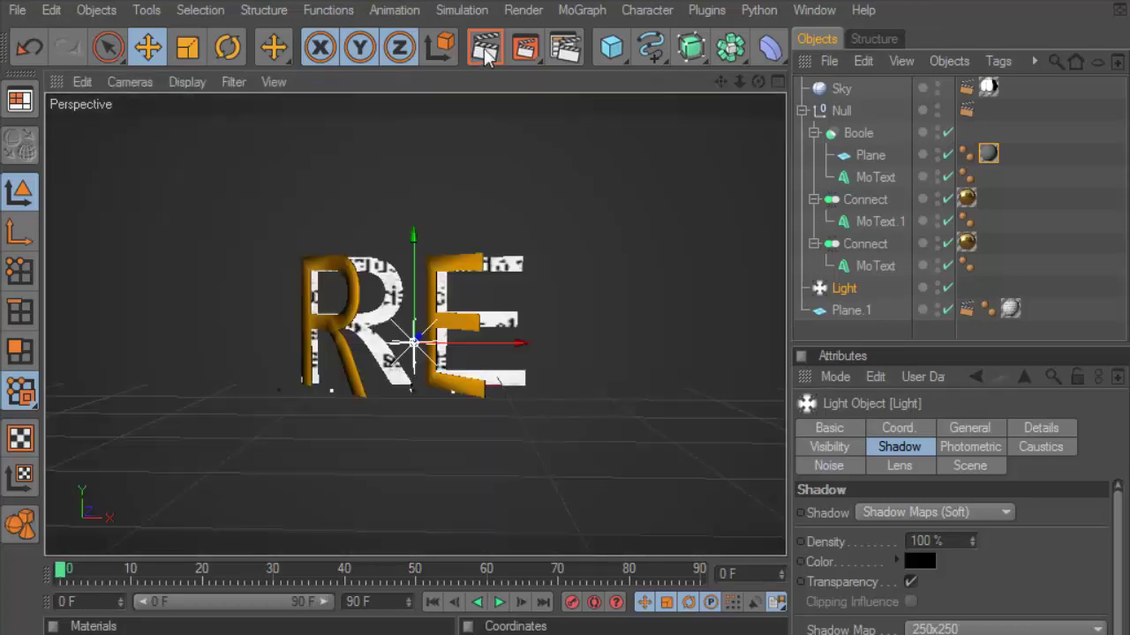
{"action": "left_click", "coordinate": [484, 49]}
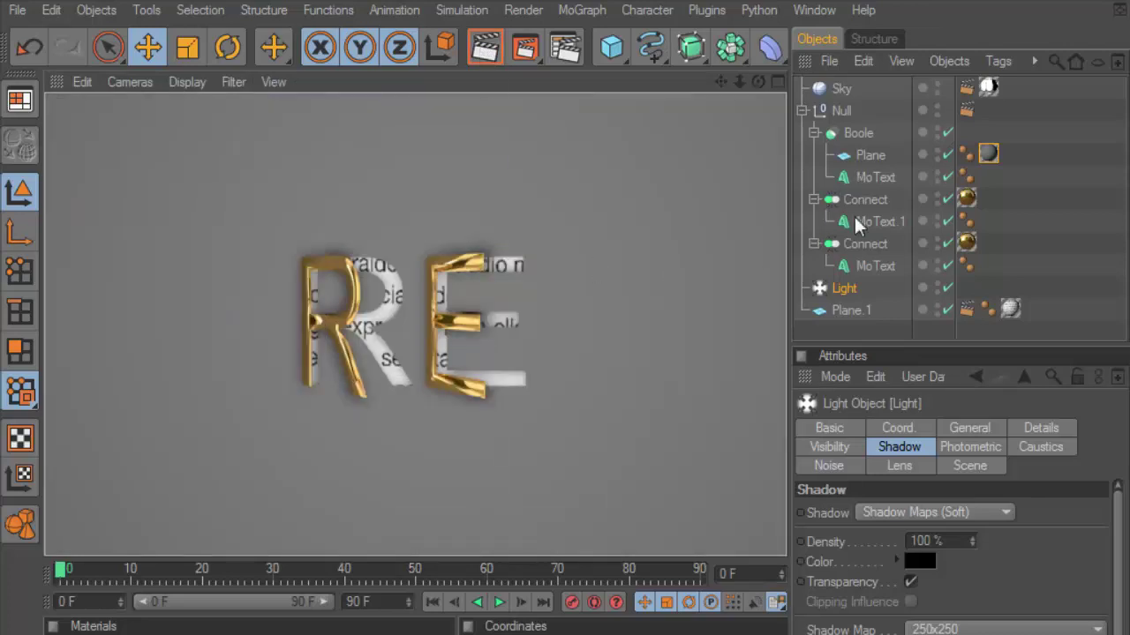
{"action": "left_click_drag", "start_coordinate": [467, 357], "coordinate": [465, 357], "text": "alt"}
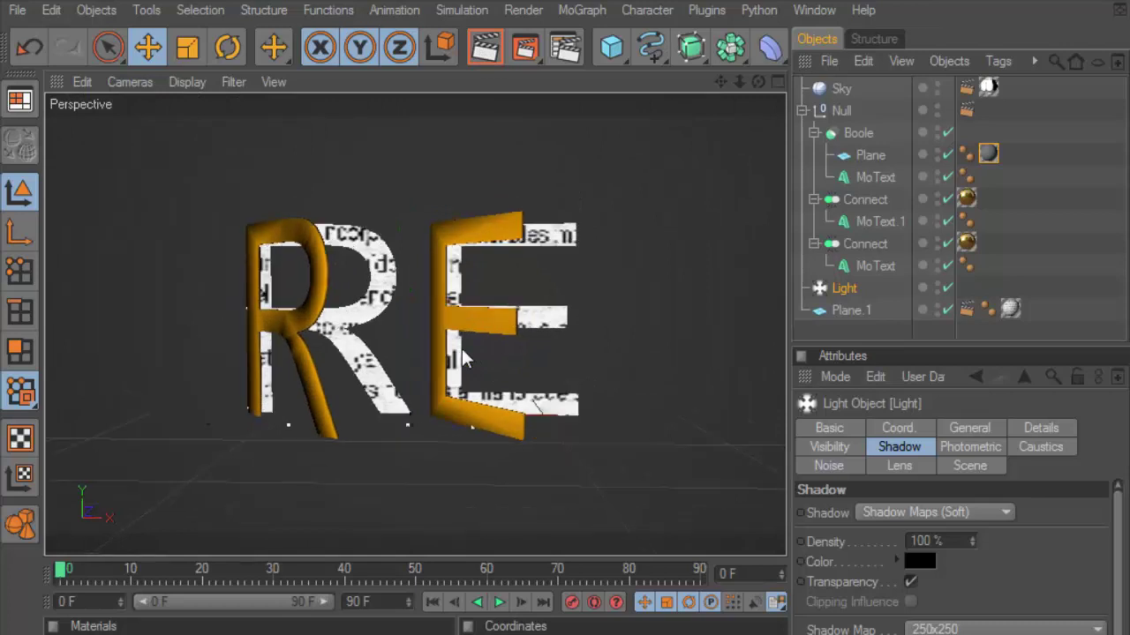
- Undo eleven recent light adjustments from the Edit menu, then redo the last light move
{"action": "left_click", "coordinate": [51, 9]}
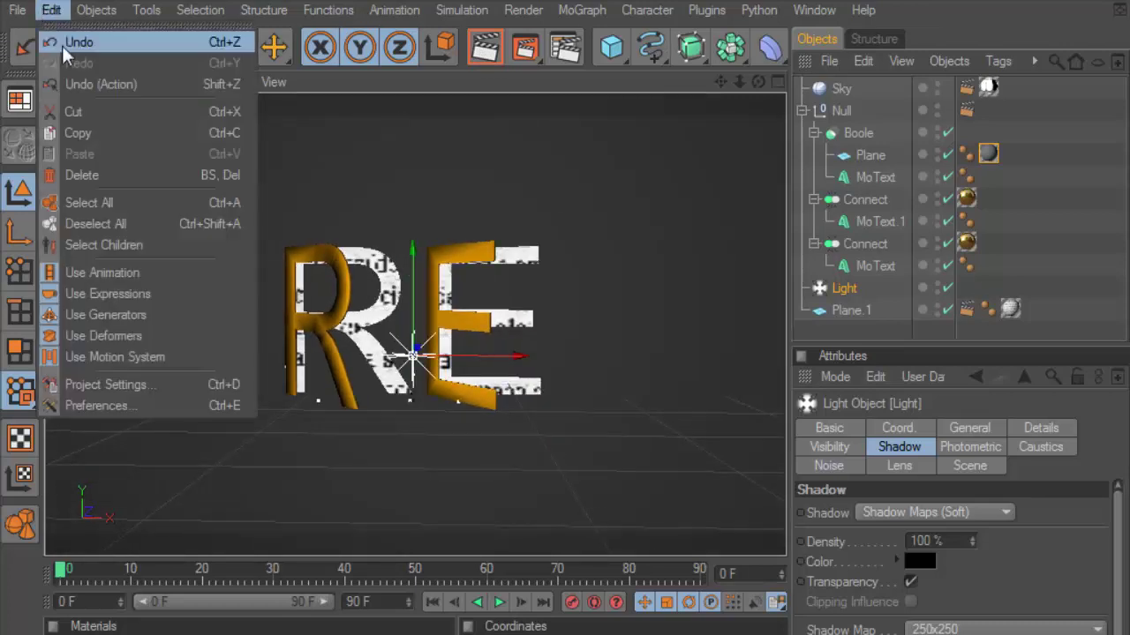
{"action": "left_click", "coordinate": [75, 42]}
{"action": "left_click", "coordinate": [51, 9]}
{"action": "left_click", "coordinate": [75, 42]}
{"action": "left_click", "coordinate": [52, 10]}
{"action": "left_click", "coordinate": [75, 42]}
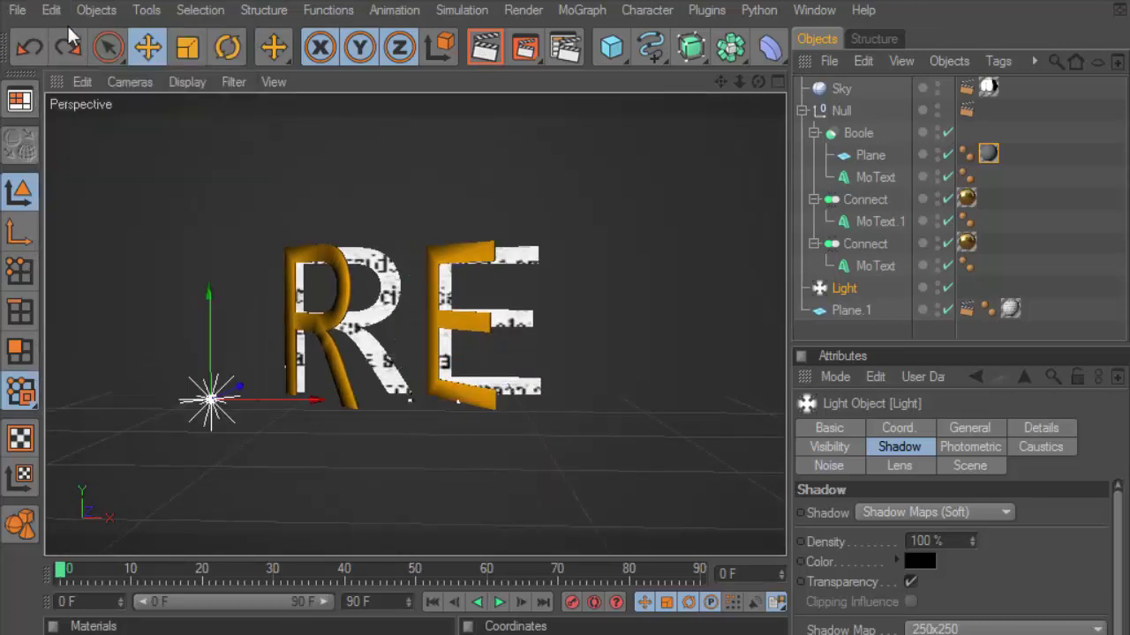
{"action": "left_click", "coordinate": [51, 10]}
{"action": "left_click", "coordinate": [75, 41]}
{"action": "left_click", "coordinate": [54, 13]}
{"action": "left_click", "coordinate": [75, 42]}
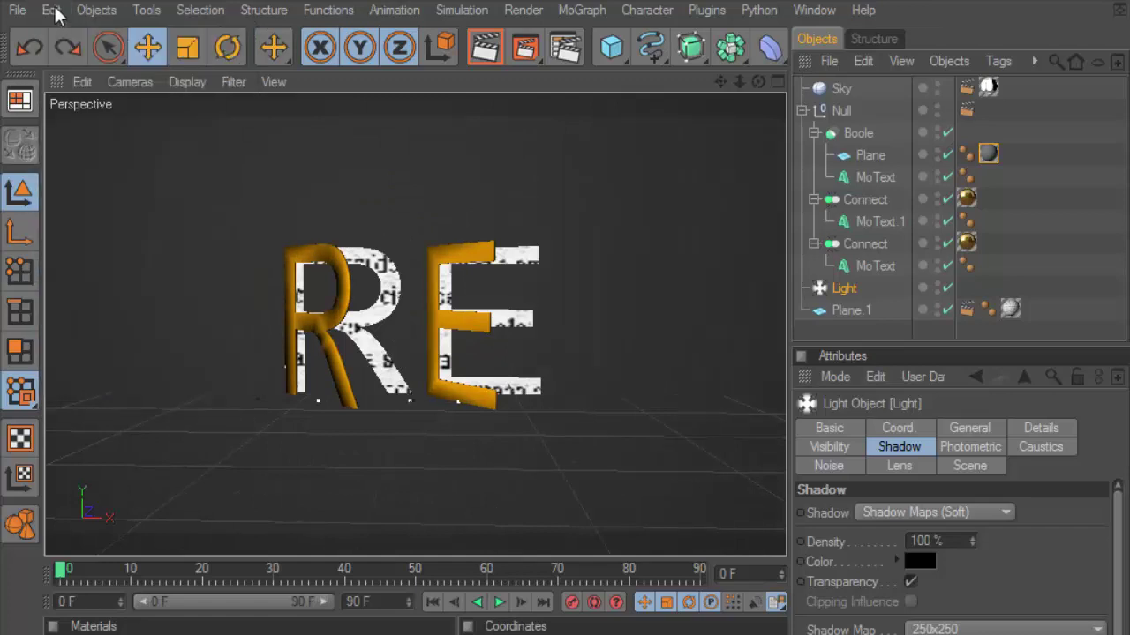
{"action": "left_click", "coordinate": [54, 12]}
{"action": "left_click", "coordinate": [75, 42]}
{"action": "left_click", "coordinate": [57, 13]}
{"action": "left_click", "coordinate": [75, 44]}
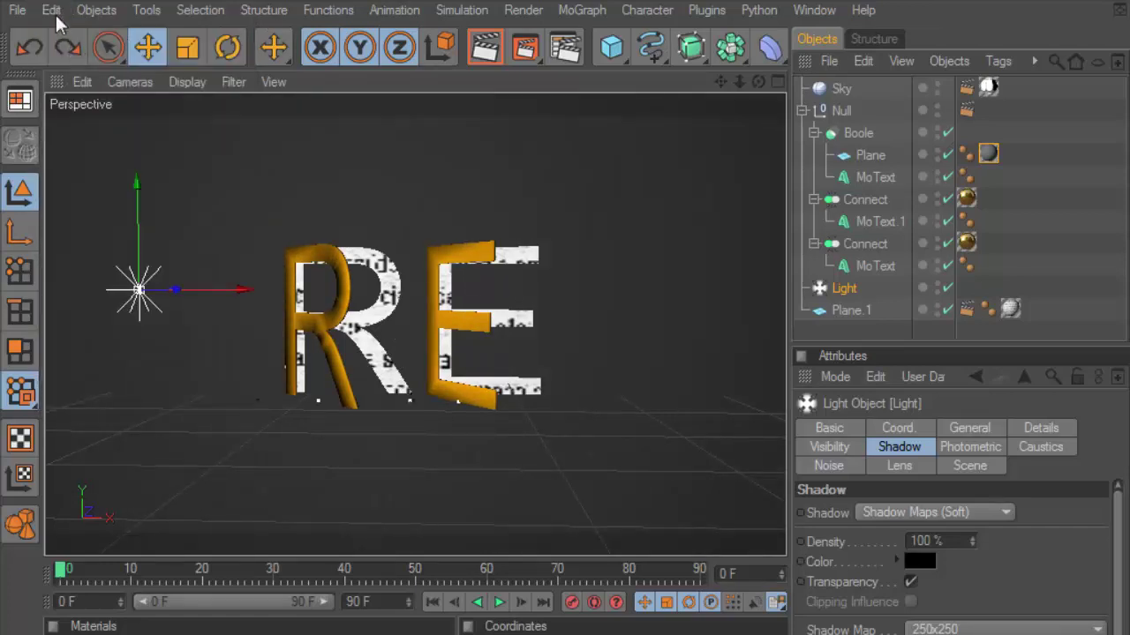
{"action": "left_click", "coordinate": [51, 10]}
{"action": "left_click", "coordinate": [72, 48]}
{"action": "left_click", "coordinate": [51, 10]}
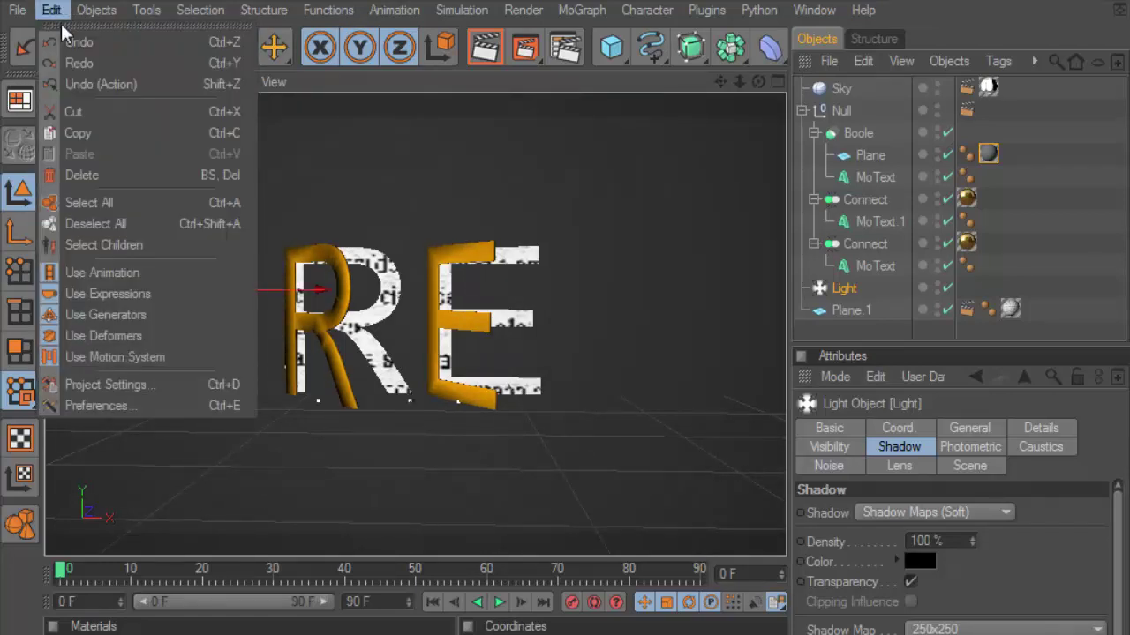
{"action": "left_click", "coordinate": [75, 42]}
{"action": "left_click", "coordinate": [51, 10]}
{"action": "left_click", "coordinate": [73, 41]}
{"action": "left_click", "coordinate": [52, 10]}
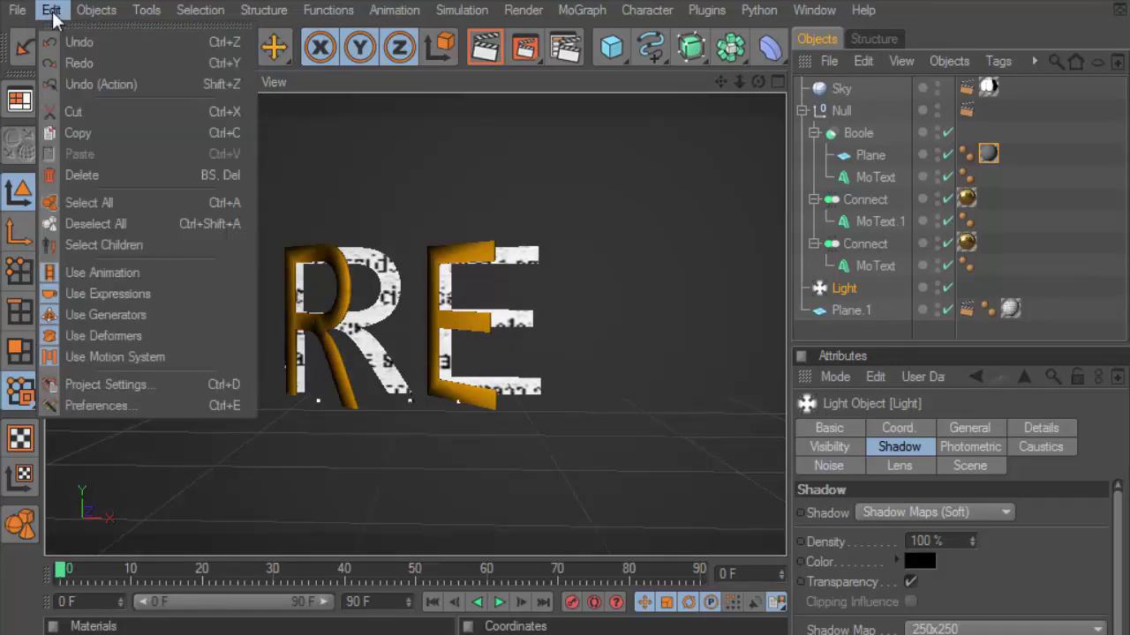
{"action": "left_click", "coordinate": [75, 44]}
{"action": "left_click", "coordinate": [51, 10]}
{"action": "left_click", "coordinate": [86, 53]}
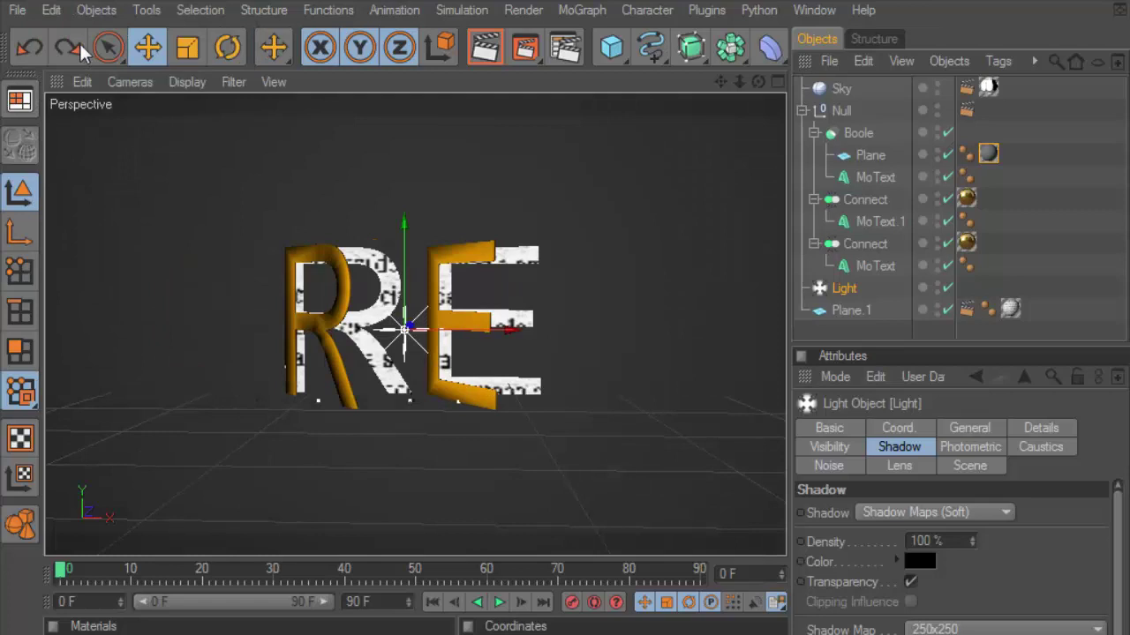
{"action": "left_click", "coordinate": [51, 10]}
{"action": "left_click", "coordinate": [78, 42]}
- Preview-render the scene and enable Global Illumination in the Render Settings
{"action": "left_click", "coordinate": [481, 53]}
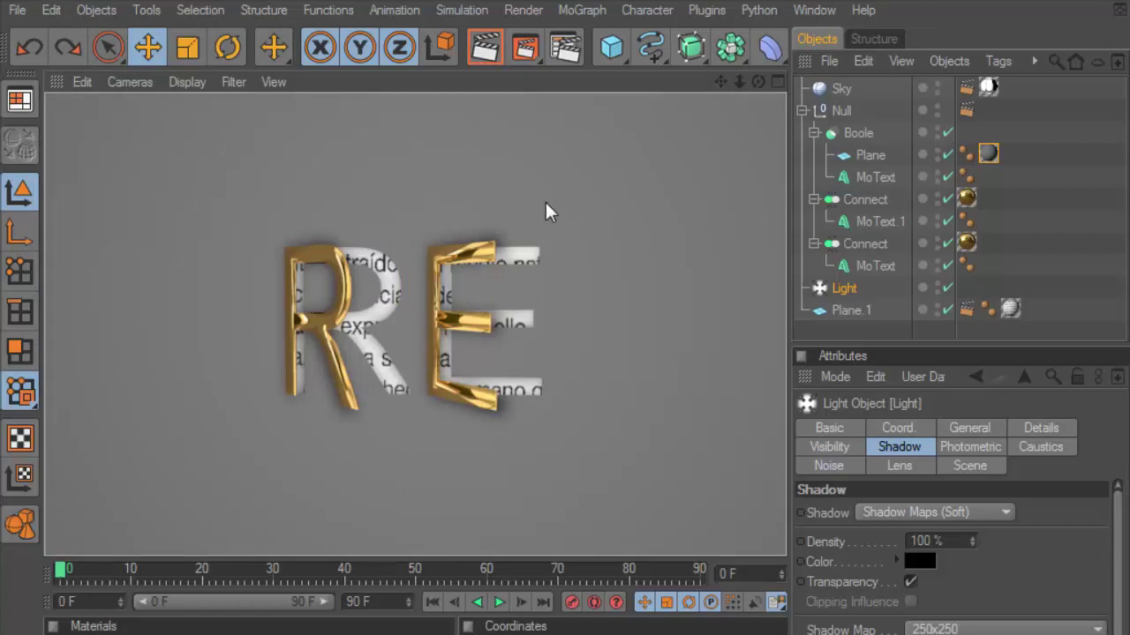
{"action": "left_click", "coordinate": [566, 49]}
{"action": "left_click", "coordinate": [168, 153]}
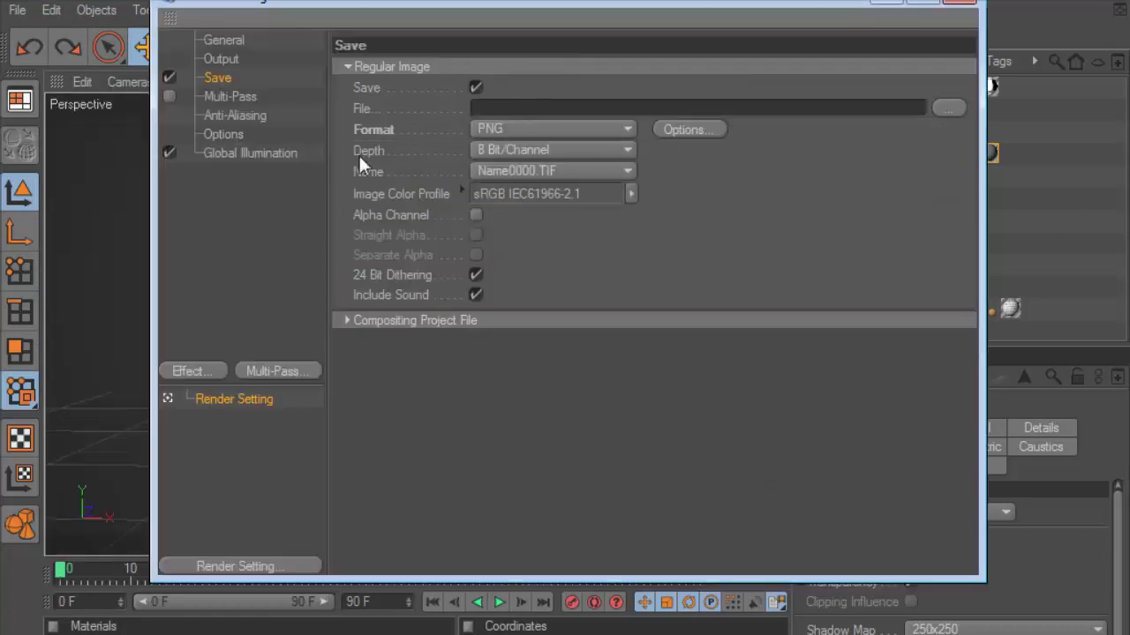
{"action": "left_click", "coordinate": [959, 2]}
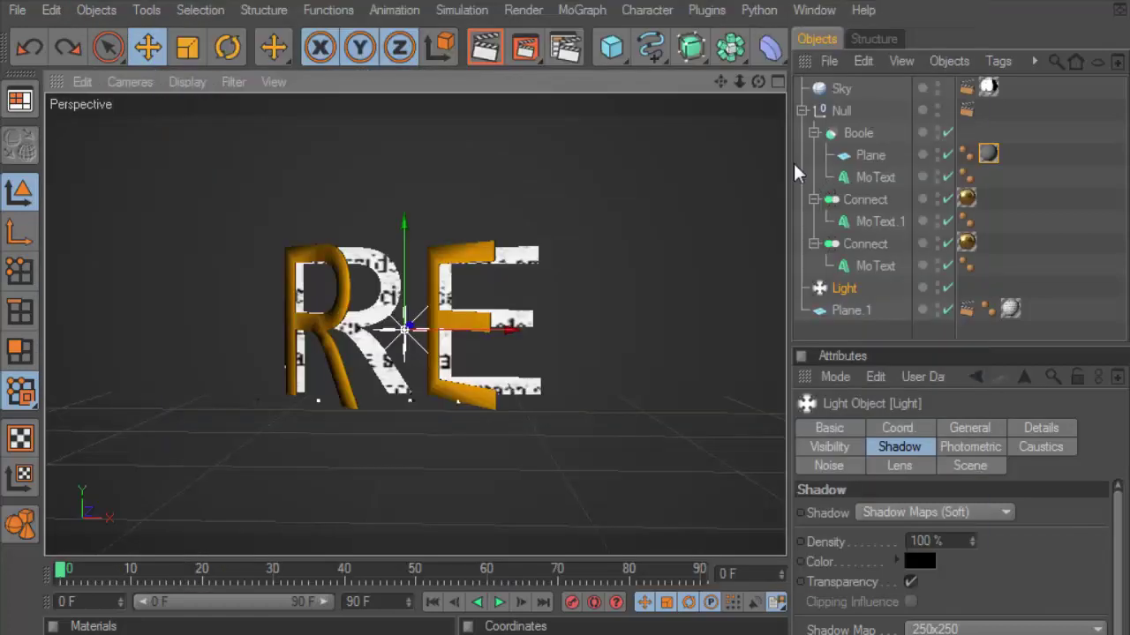
- Widen the 3D viewport and bring the camera closer to the RE letters
{"action": "left_click_drag", "start_coordinate": [799, 164], "coordinate": [934, 164]}
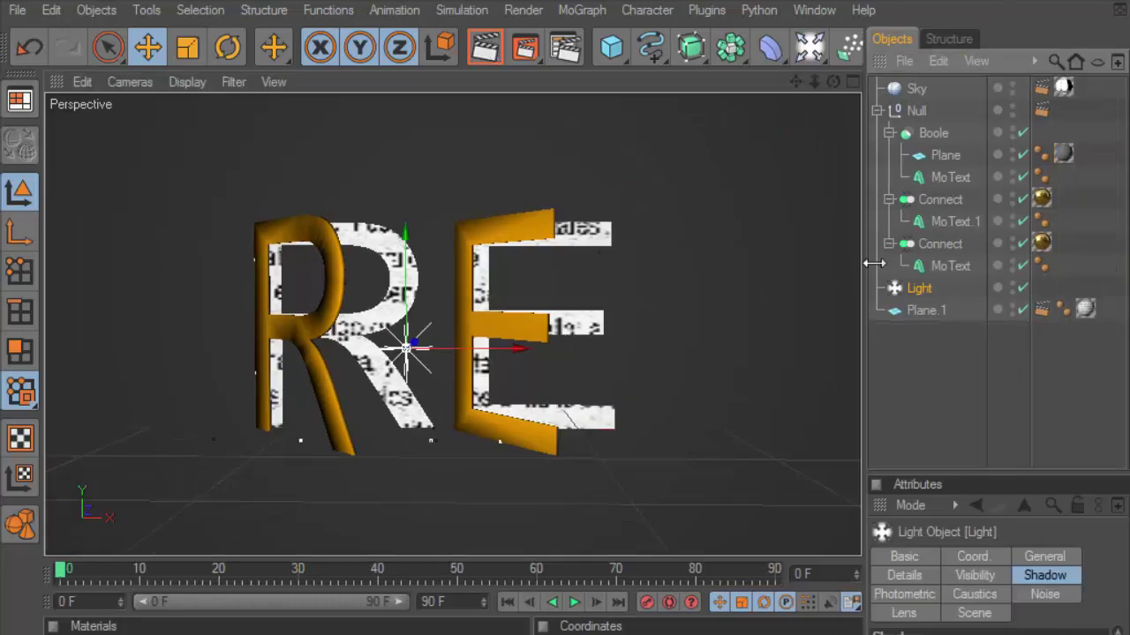
{"action": "left_click_drag", "start_coordinate": [867, 262], "coordinate": [933, 261]}
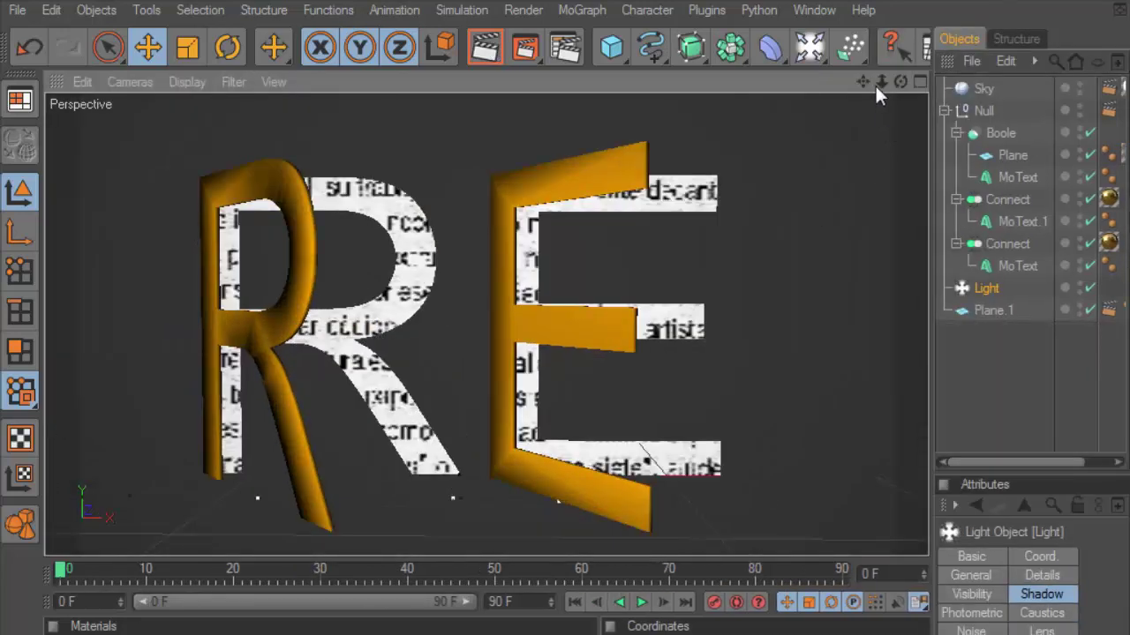
{"action": "mouse_move", "coordinate": [862, 81]}
{"action": "left_mouse_down"}
{"action": "mouse_move", "coordinate": [909, 88]}
{"action": "mouse_move", "coordinate": [862, 63]}
{"action": "left_mouse_up"}
- Add an Ambient Occlusion effect with 10 cm maximum ray length and 10 % dispersion
{"action": "left_click", "coordinate": [969, 329]}
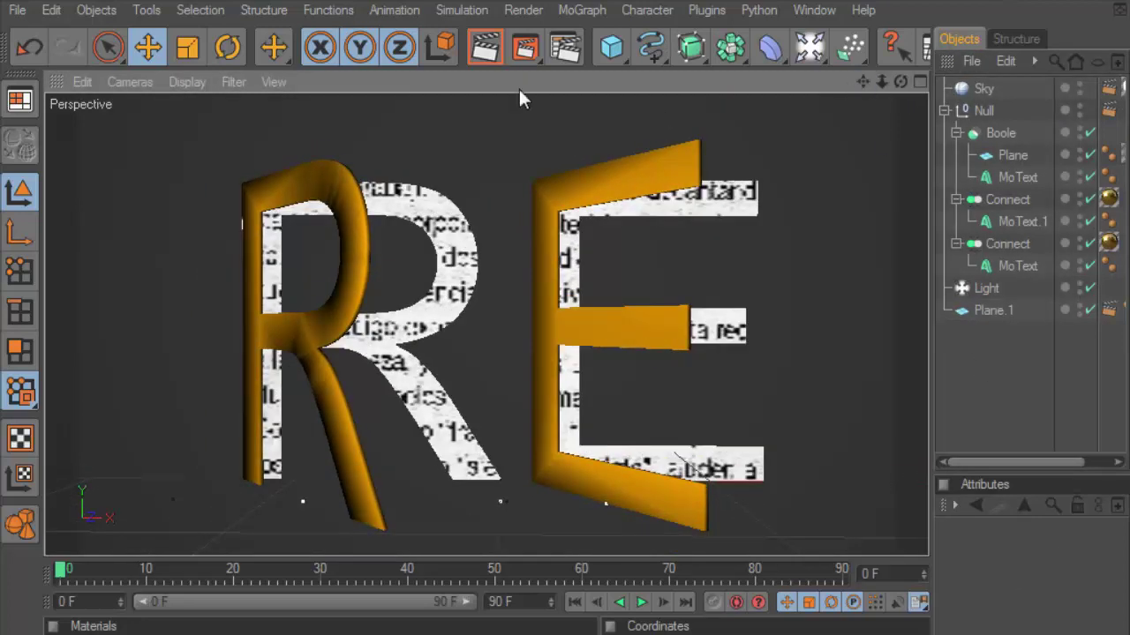
{"action": "left_click", "coordinate": [565, 49]}
{"action": "left_click", "coordinate": [194, 371]}
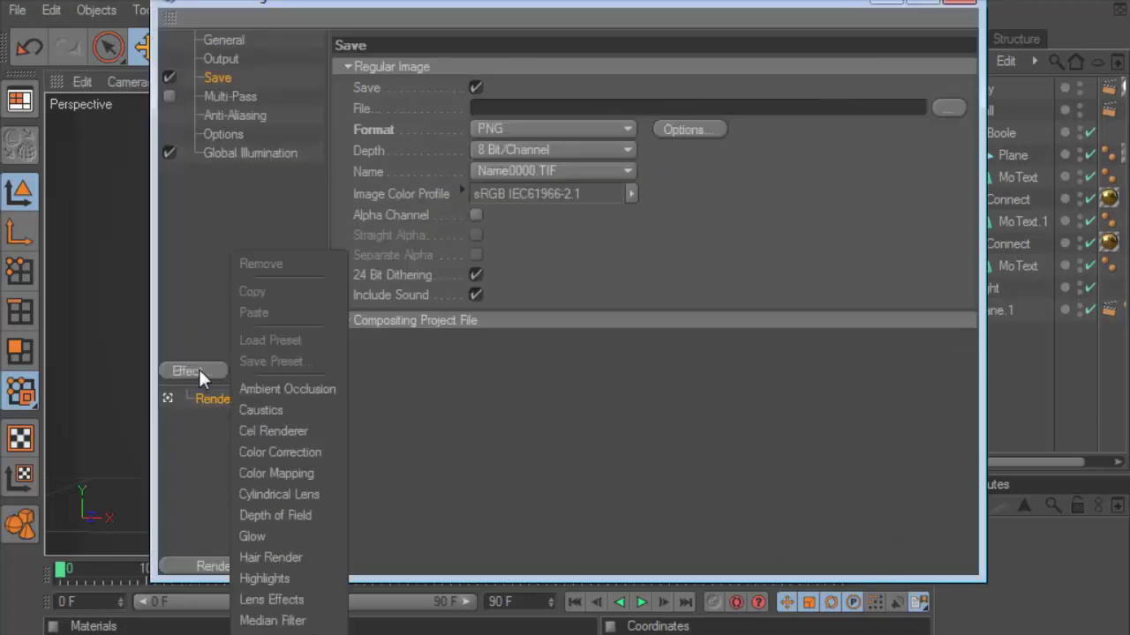
{"action": "left_click", "coordinate": [296, 388]}
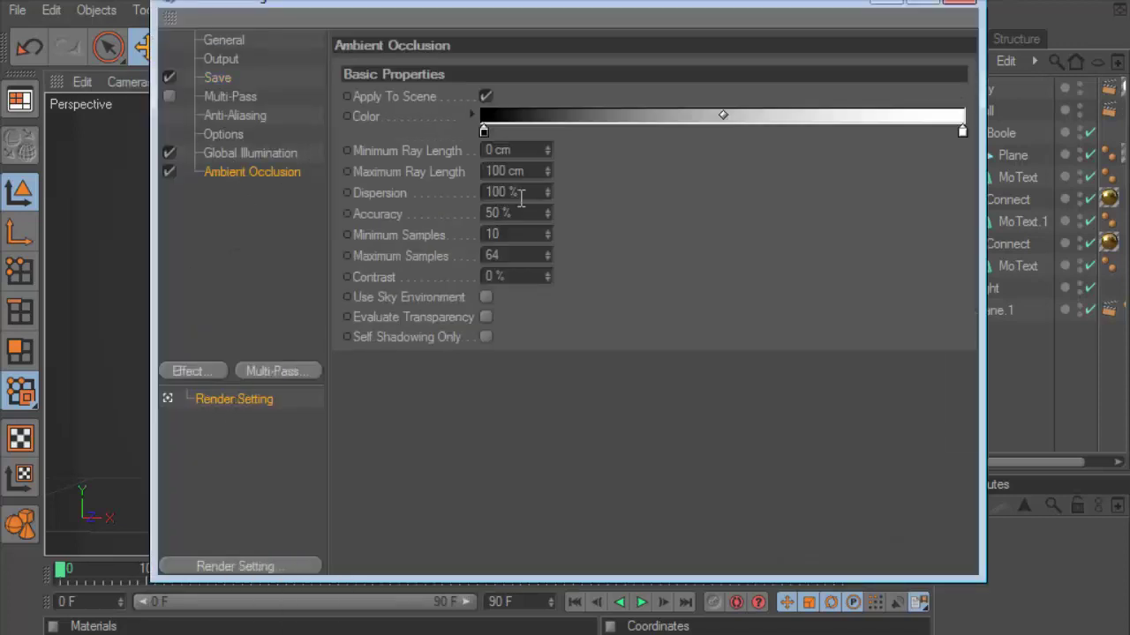
{"action": "left_click", "coordinate": [484, 171]}
{"action": "type", "text": "10"}
{"action": "key", "text": "Tab"}
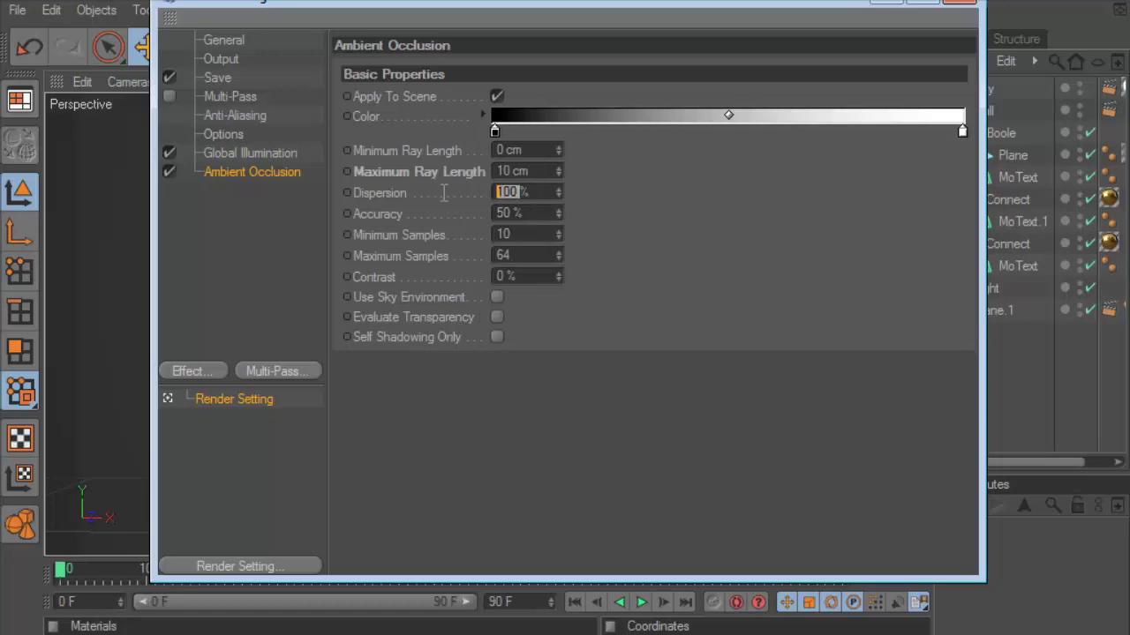
{"action": "type", "text": "10"}
{"action": "left_click", "coordinate": [538, 235]}
- Set ambient occlusion accuracy and maximum samples to 10, then render the rotated view
{"action": "left_click_drag", "start_coordinate": [540, 216], "coordinate": [470, 209]}
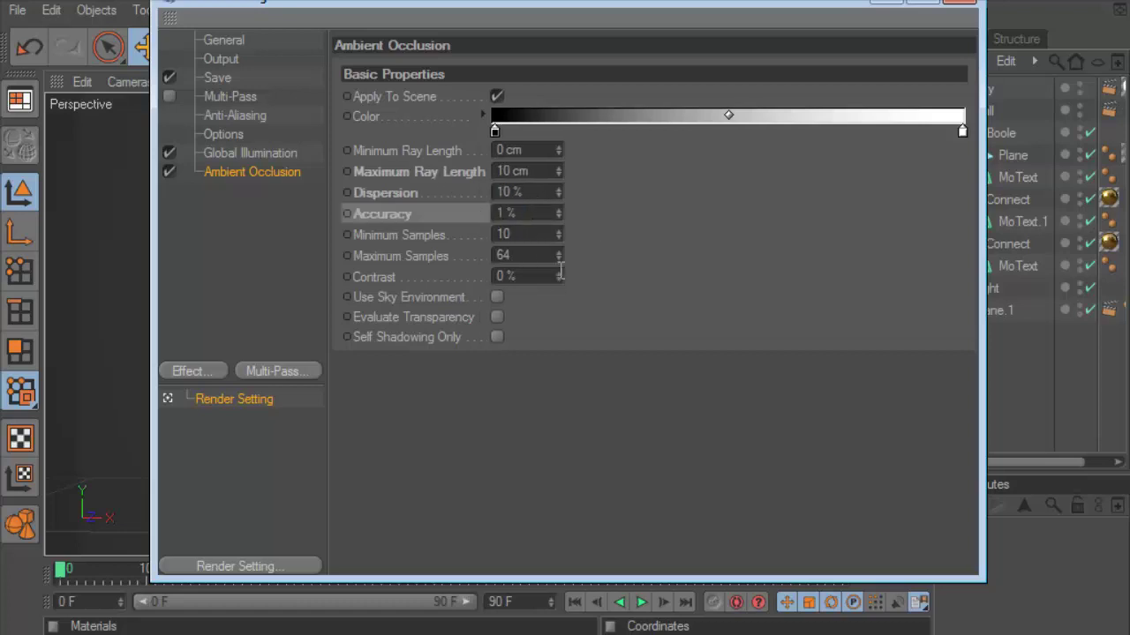
{"action": "left_click", "coordinate": [508, 256]}
{"action": "type", "text": "10"}
{"action": "left_click", "coordinate": [510, 213]}
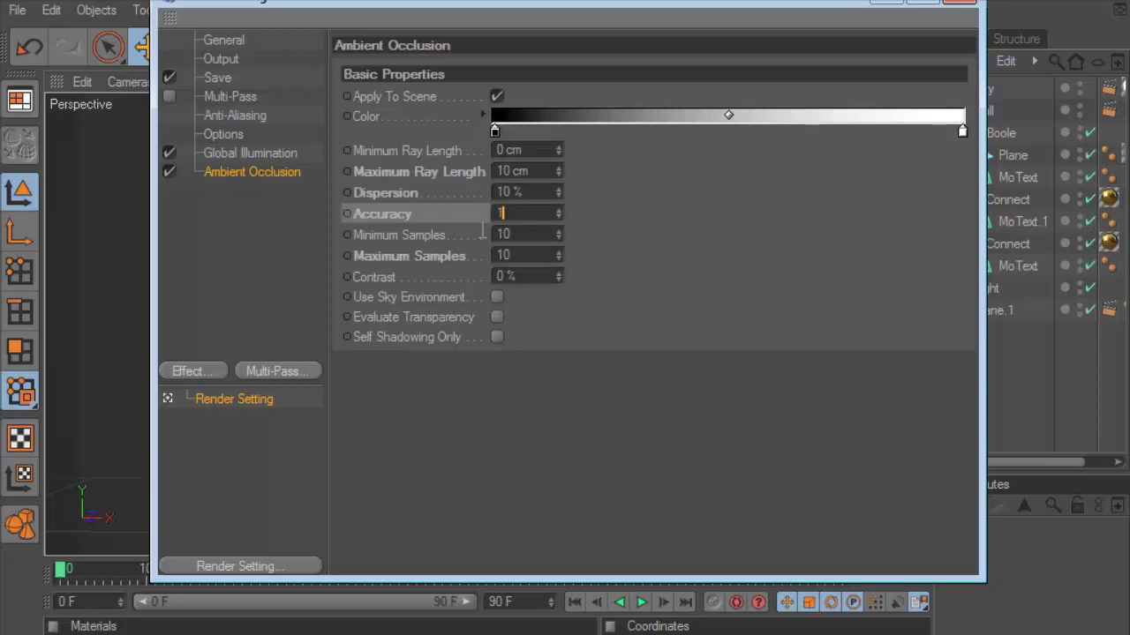
{"action": "type", "text": "10"}
{"action": "left_click", "coordinate": [960, 8]}
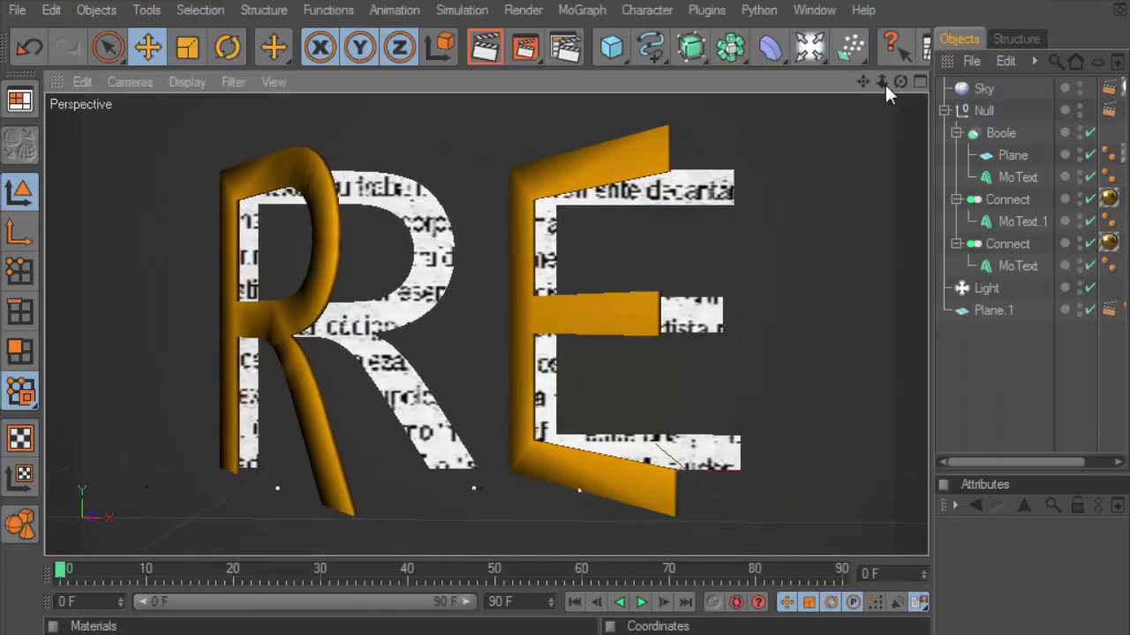
{"action": "left_click_drag", "start_coordinate": [884, 88], "coordinate": [886, 92]}
{"action": "left_click", "coordinate": [477, 51]}
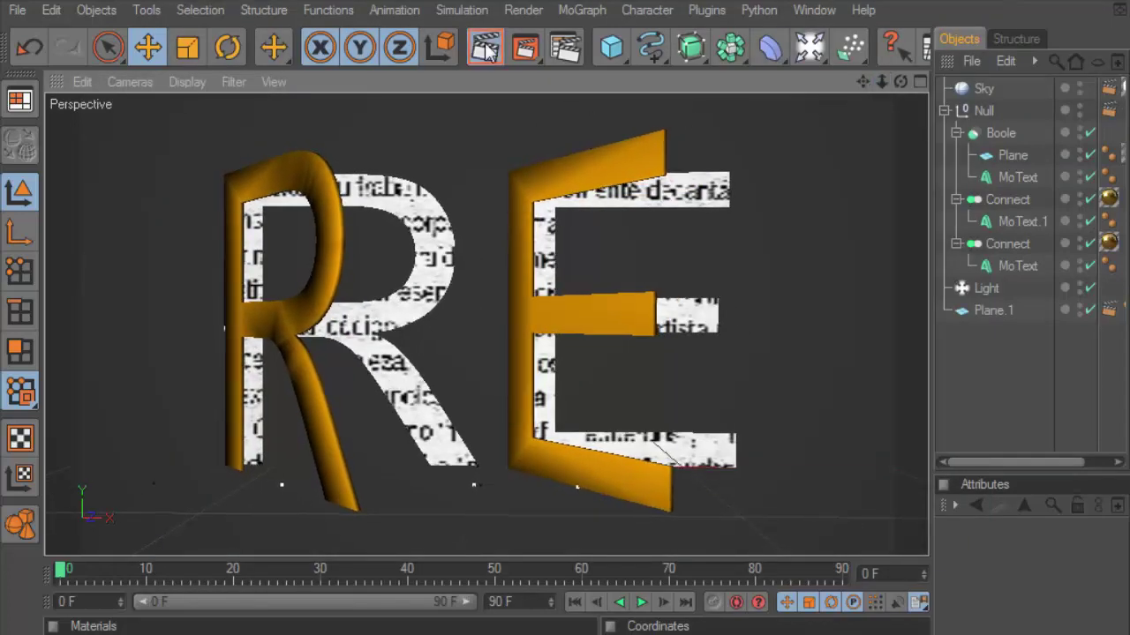